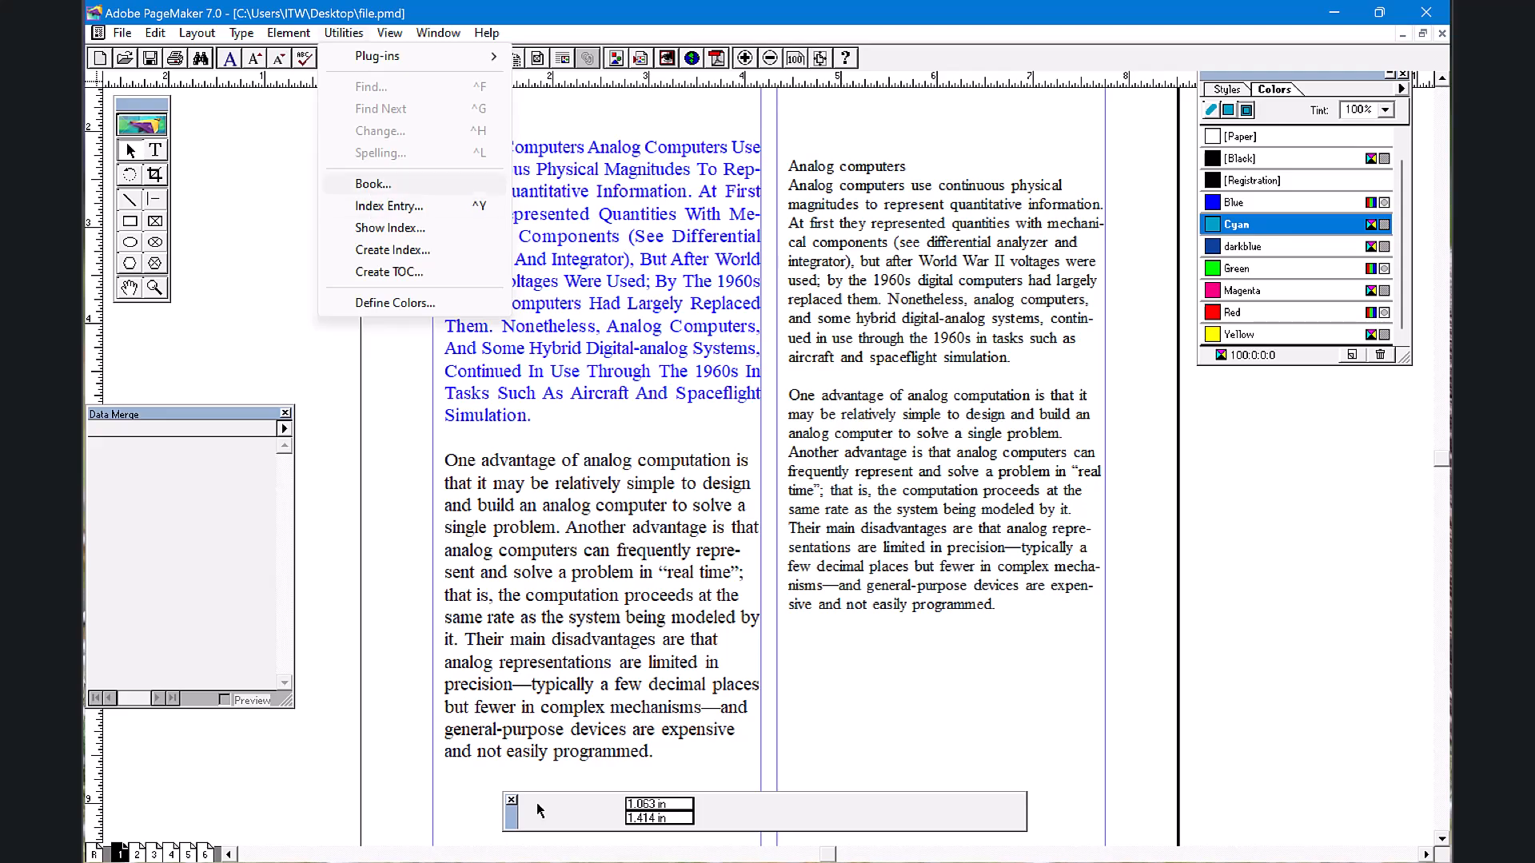
Step: Close the Data Merge palette
{"action": "left_click", "coordinate": [538, 810]}
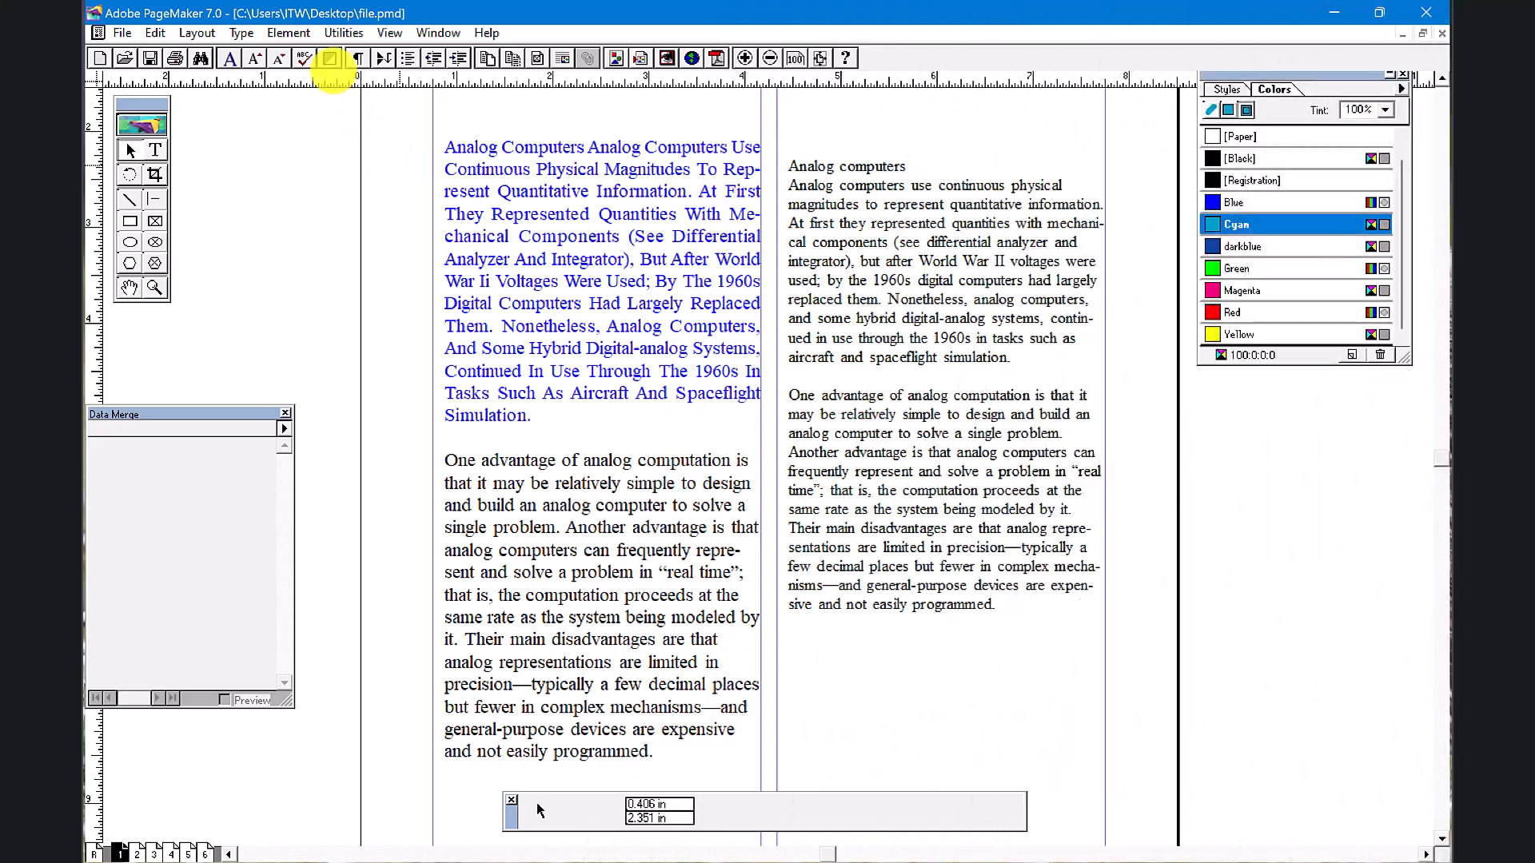
{"action": "left_click", "coordinate": [343, 32]}
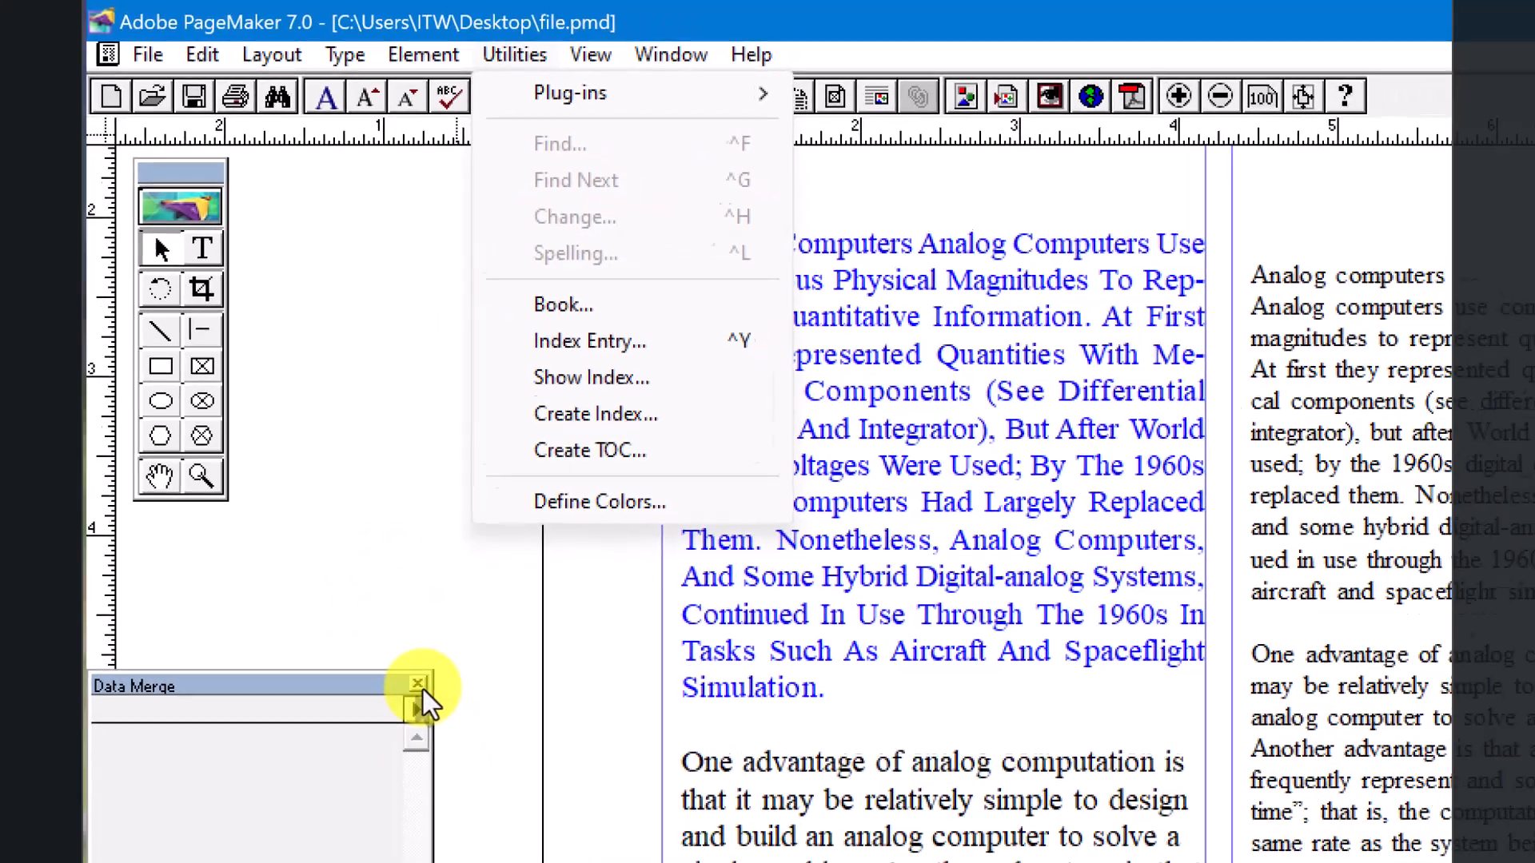
{"action": "left_click", "coordinate": [466, 783]}
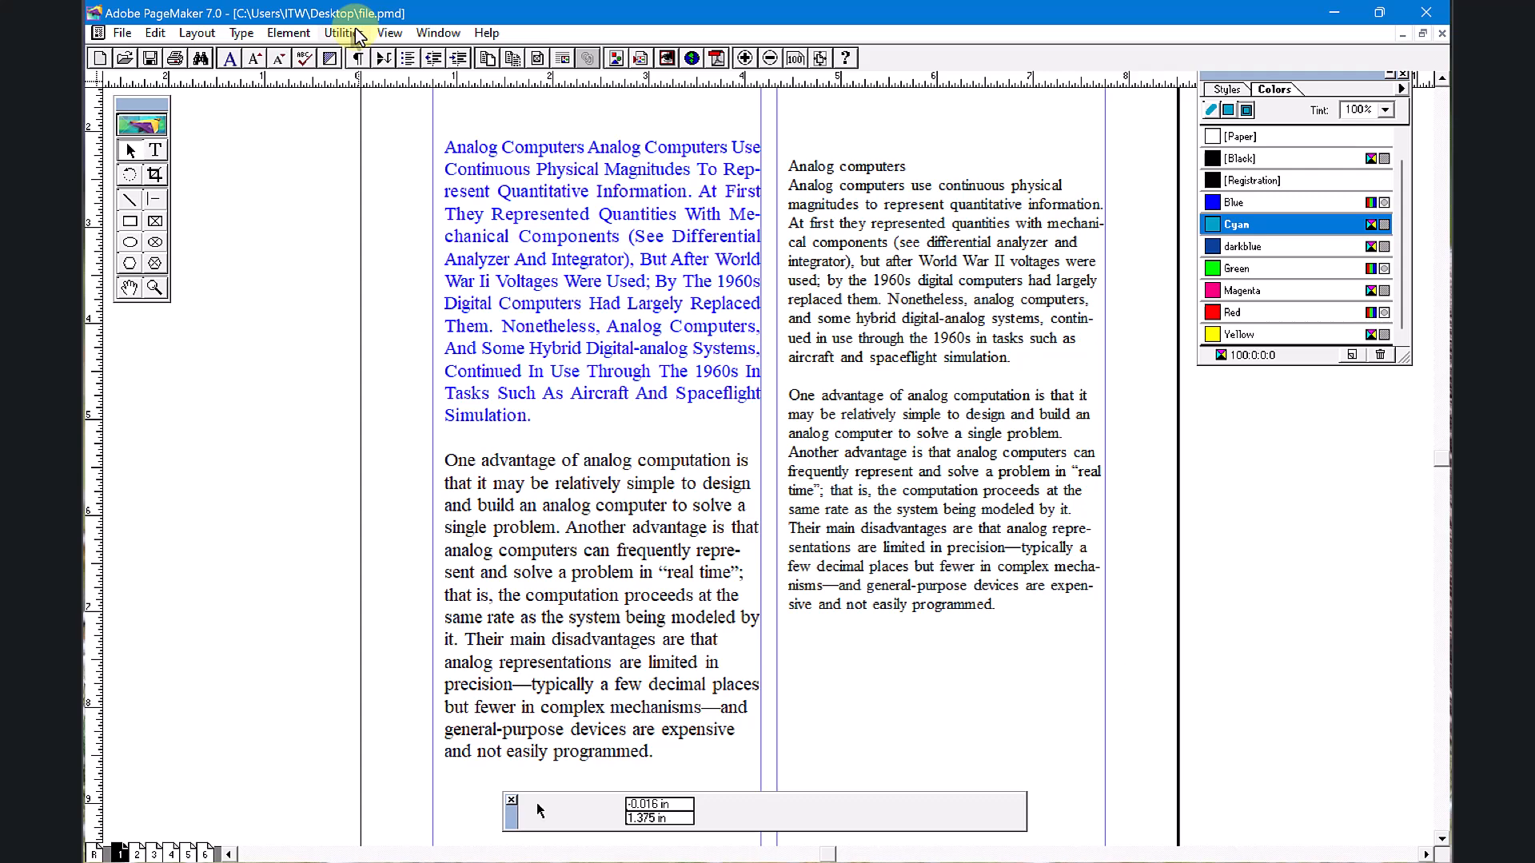
{"action": "left_click", "coordinate": [357, 35]}
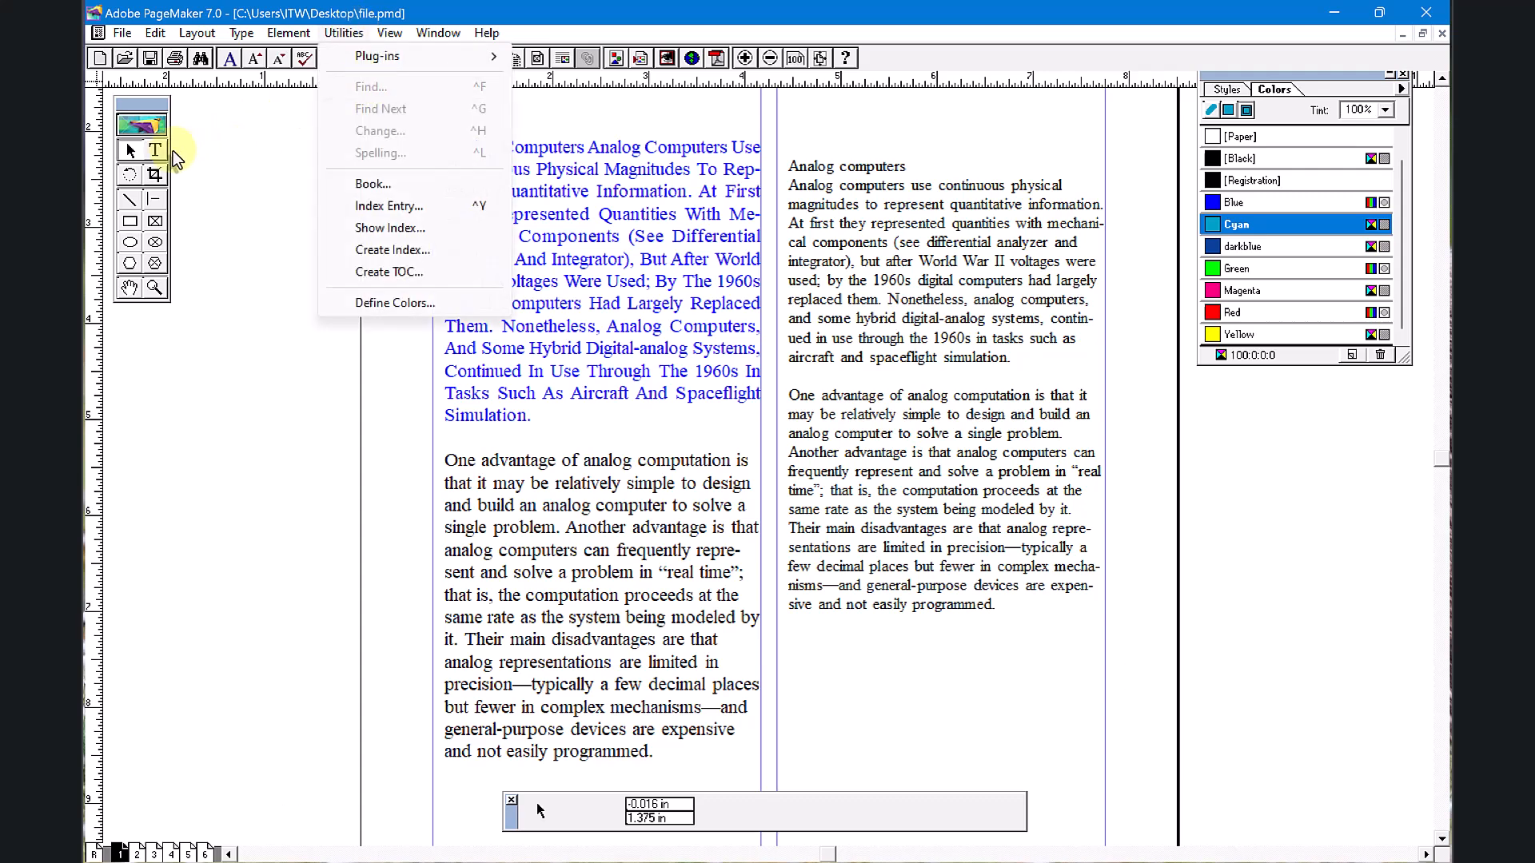
Step: Select the blue-headed text block in the left column and move it to about X 0.75 in, Y 2.092 in
{"action": "left_click", "coordinate": [128, 152]}
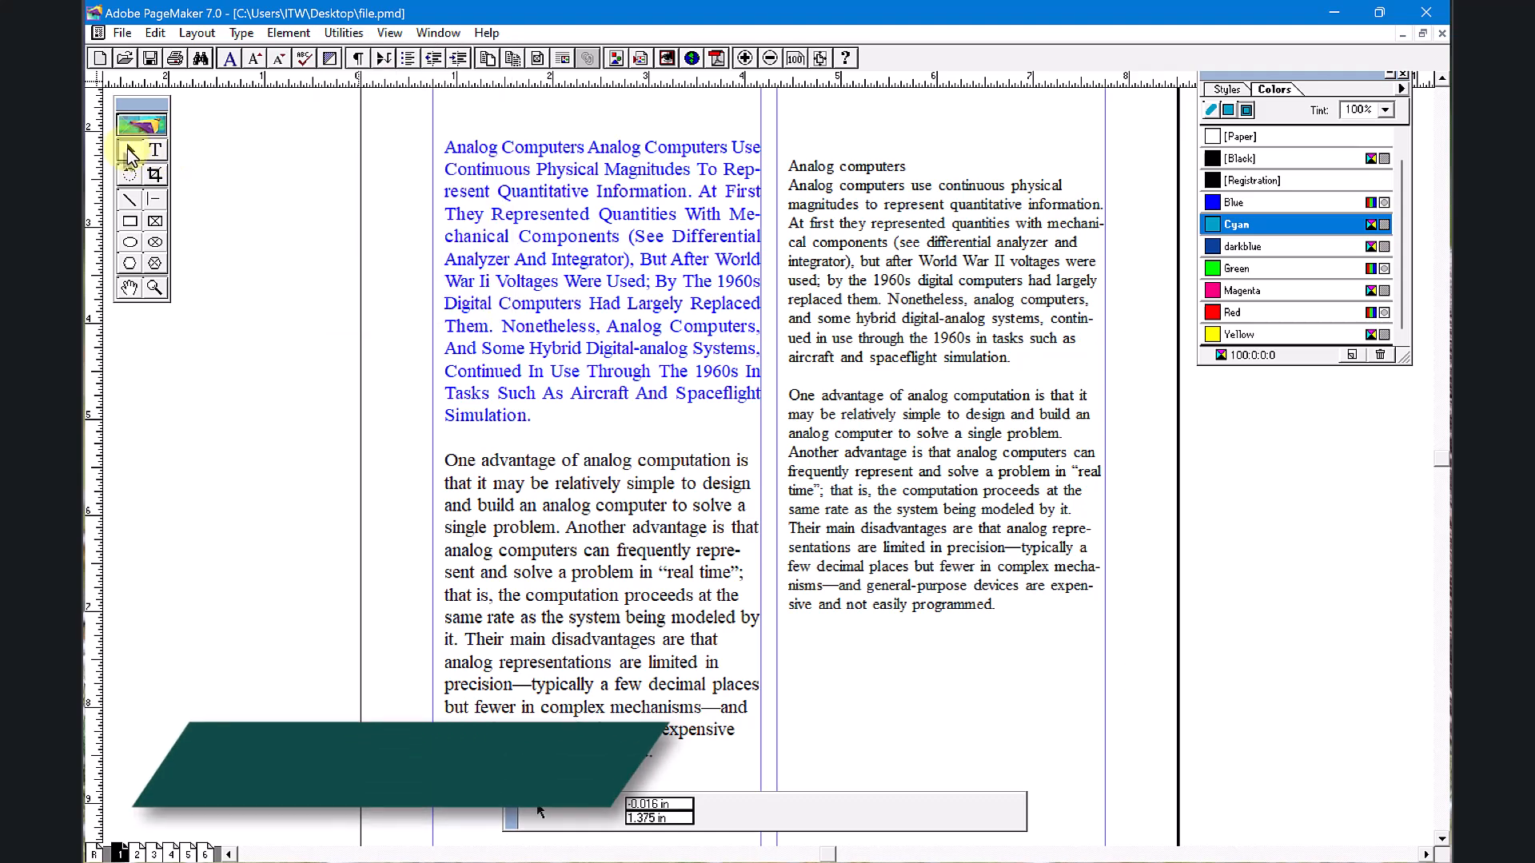
{"action": "left_click", "coordinate": [528, 262]}
{"action": "left_click_drag", "start_coordinate": [527, 262], "coordinate": [515, 264]}
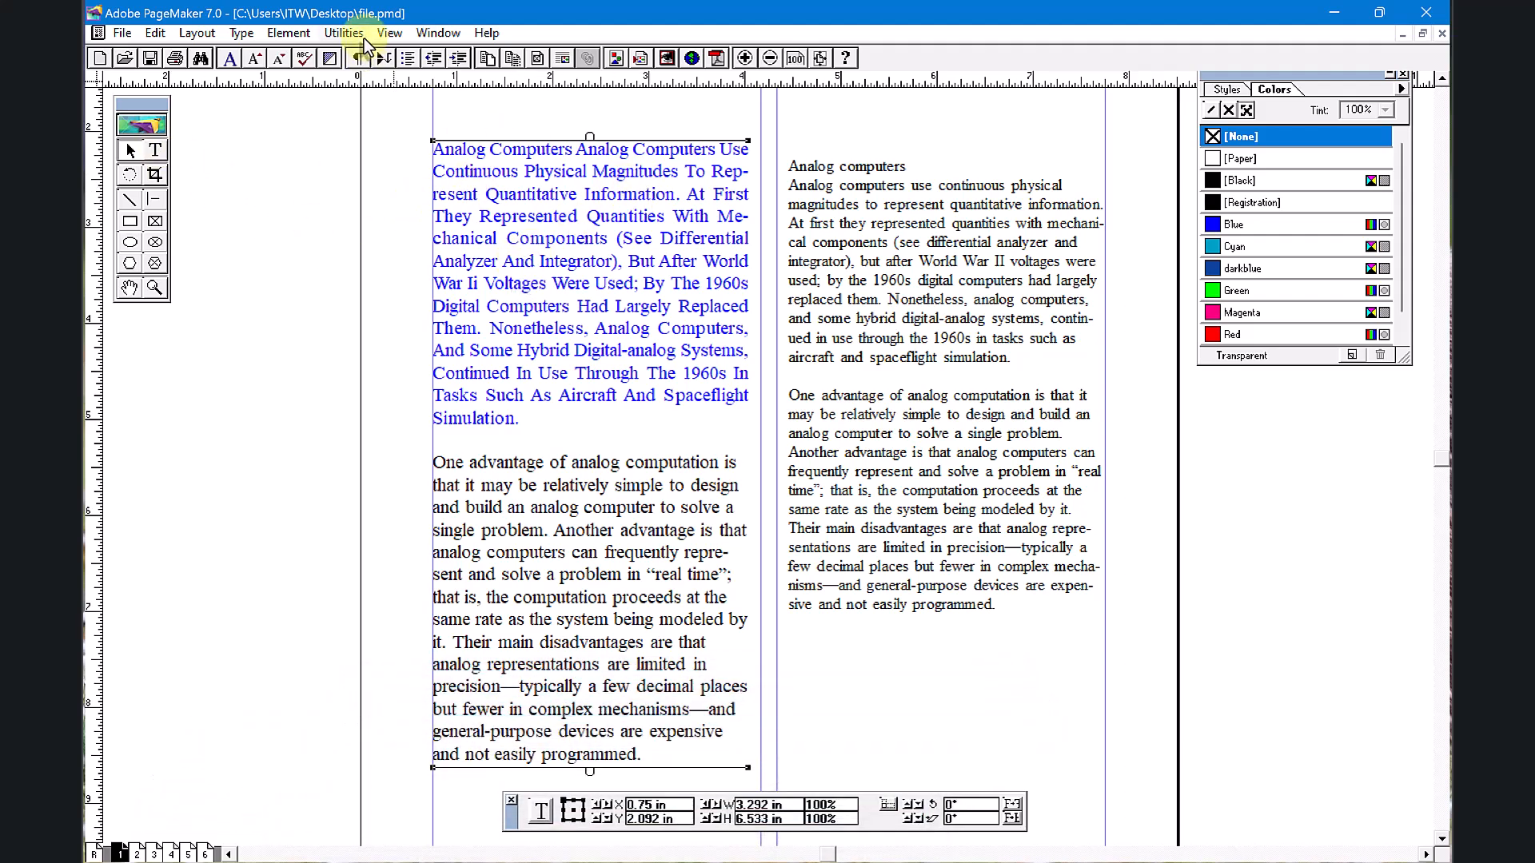
Step: Open the left text block's story in the story editor and return to the page layout
{"action": "left_click", "coordinate": [155, 36]}
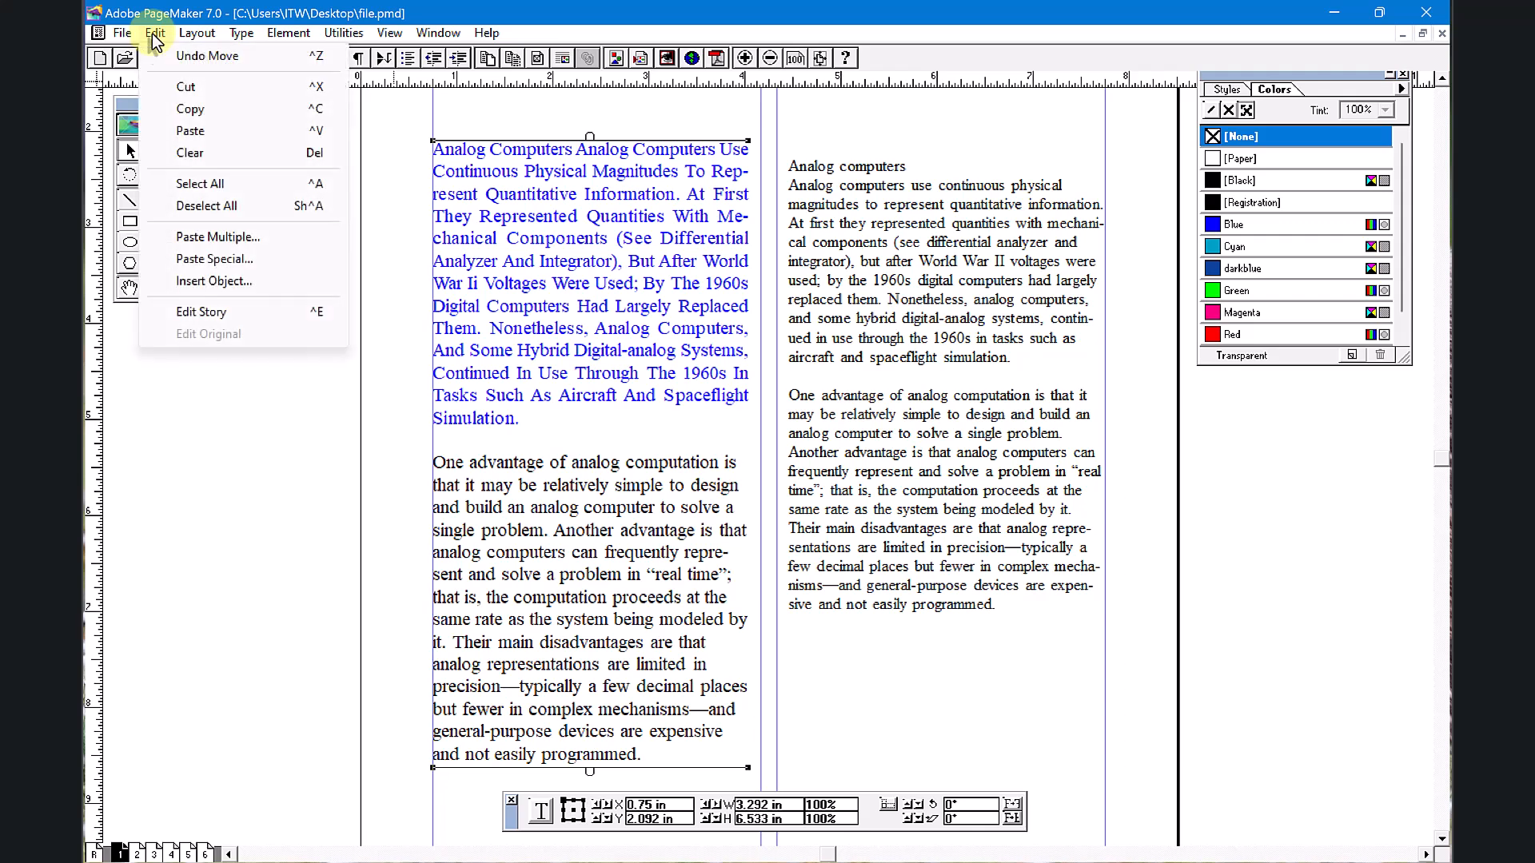
{"action": "left_click", "coordinate": [246, 313]}
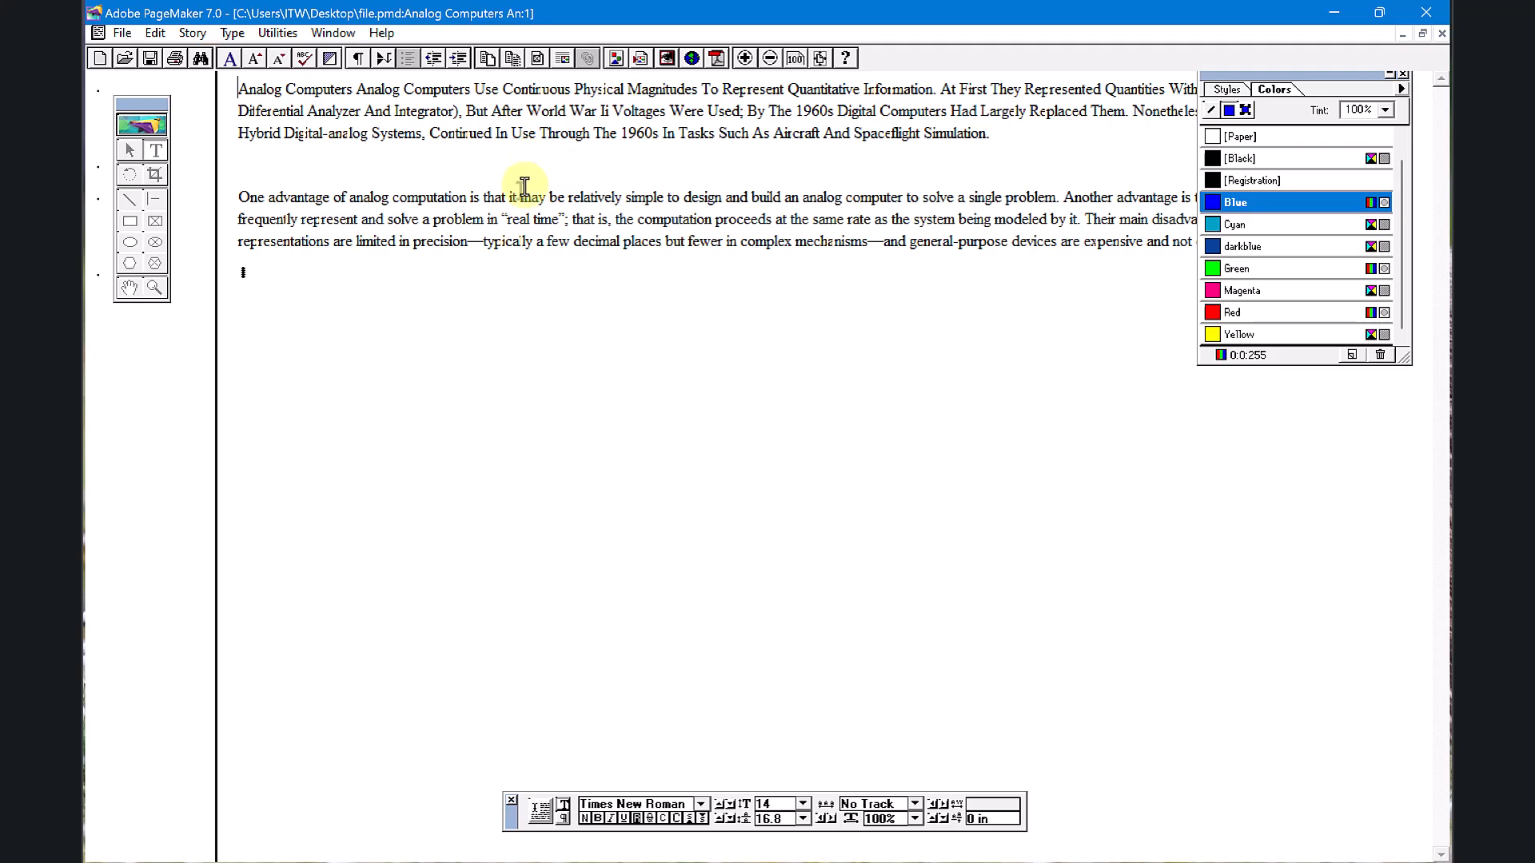
{"action": "left_click", "coordinate": [155, 33]}
{"action": "left_click", "coordinate": [195, 311]}
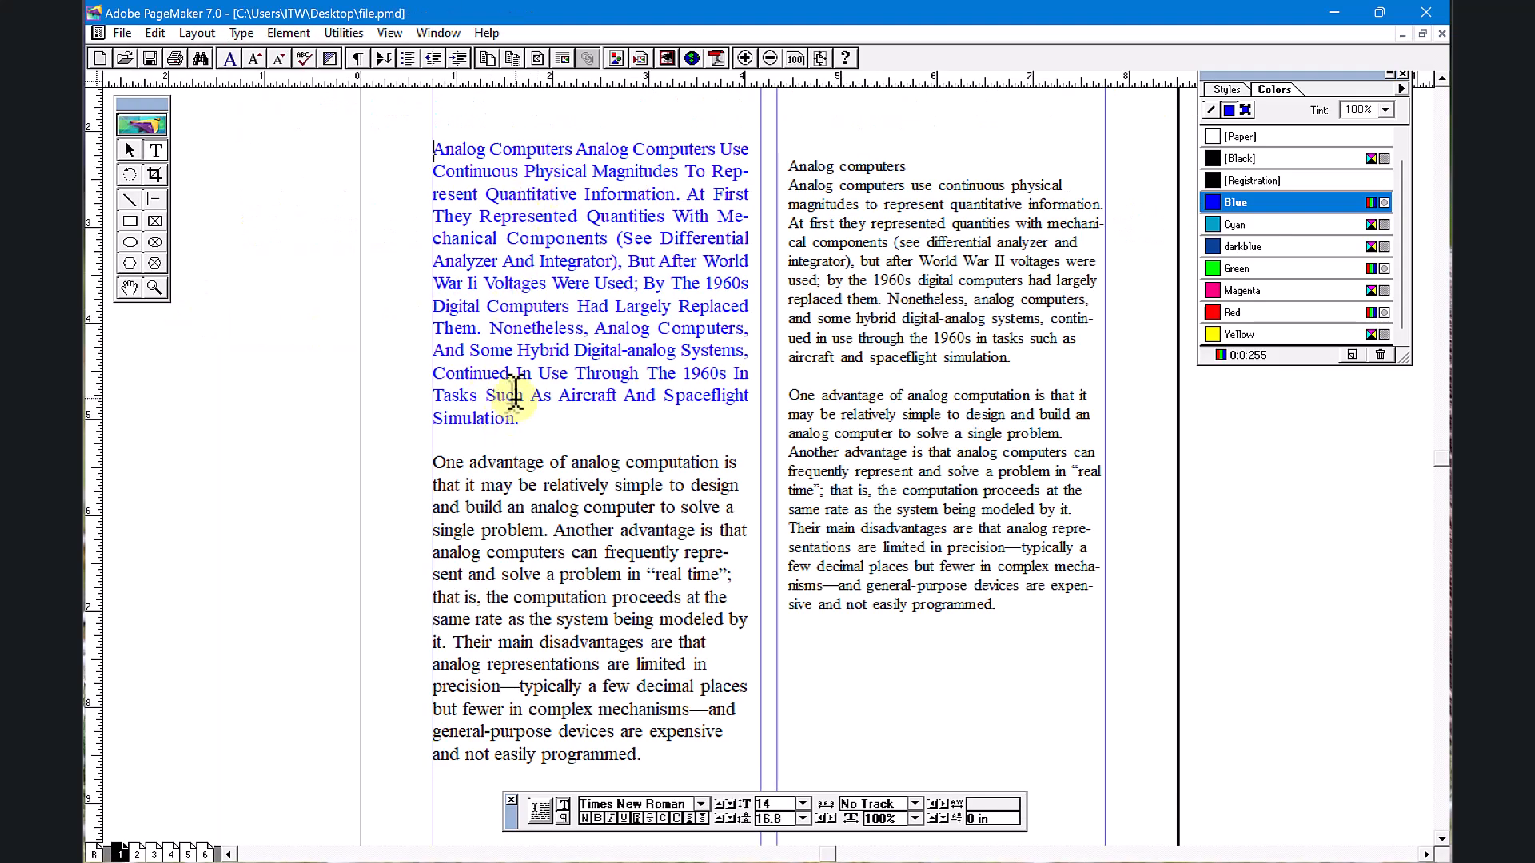
Step: Select both text blocks on the page and open the right column's "Analog computers" story in the story editor
{"action": "left_click", "coordinate": [129, 151]}
{"action": "left_click_drag", "start_coordinate": [416, 132], "coordinate": [1225, 787]}
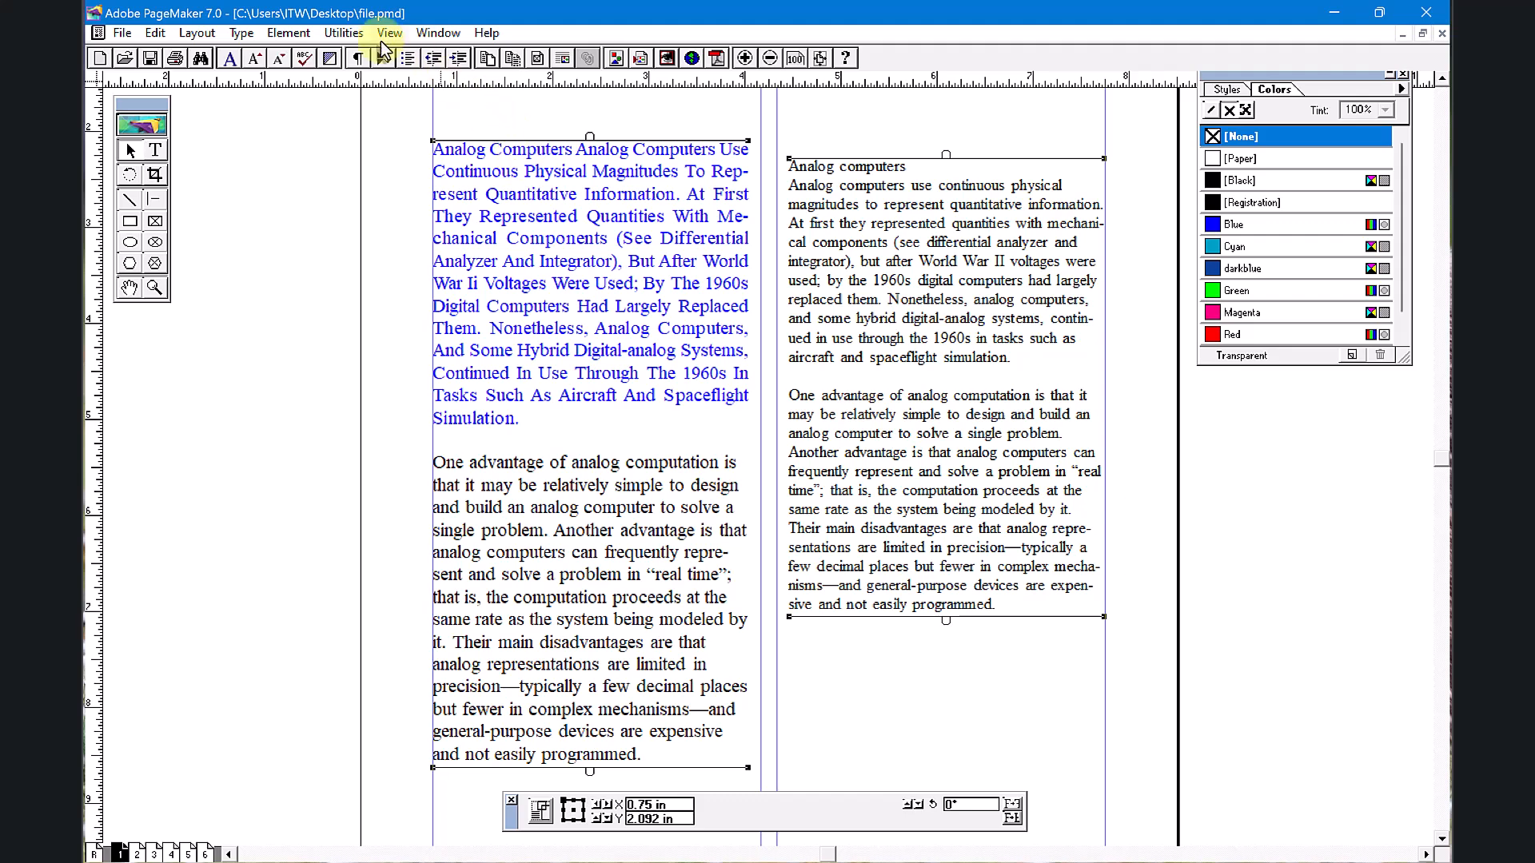
{"action": "left_click", "coordinate": [352, 36]}
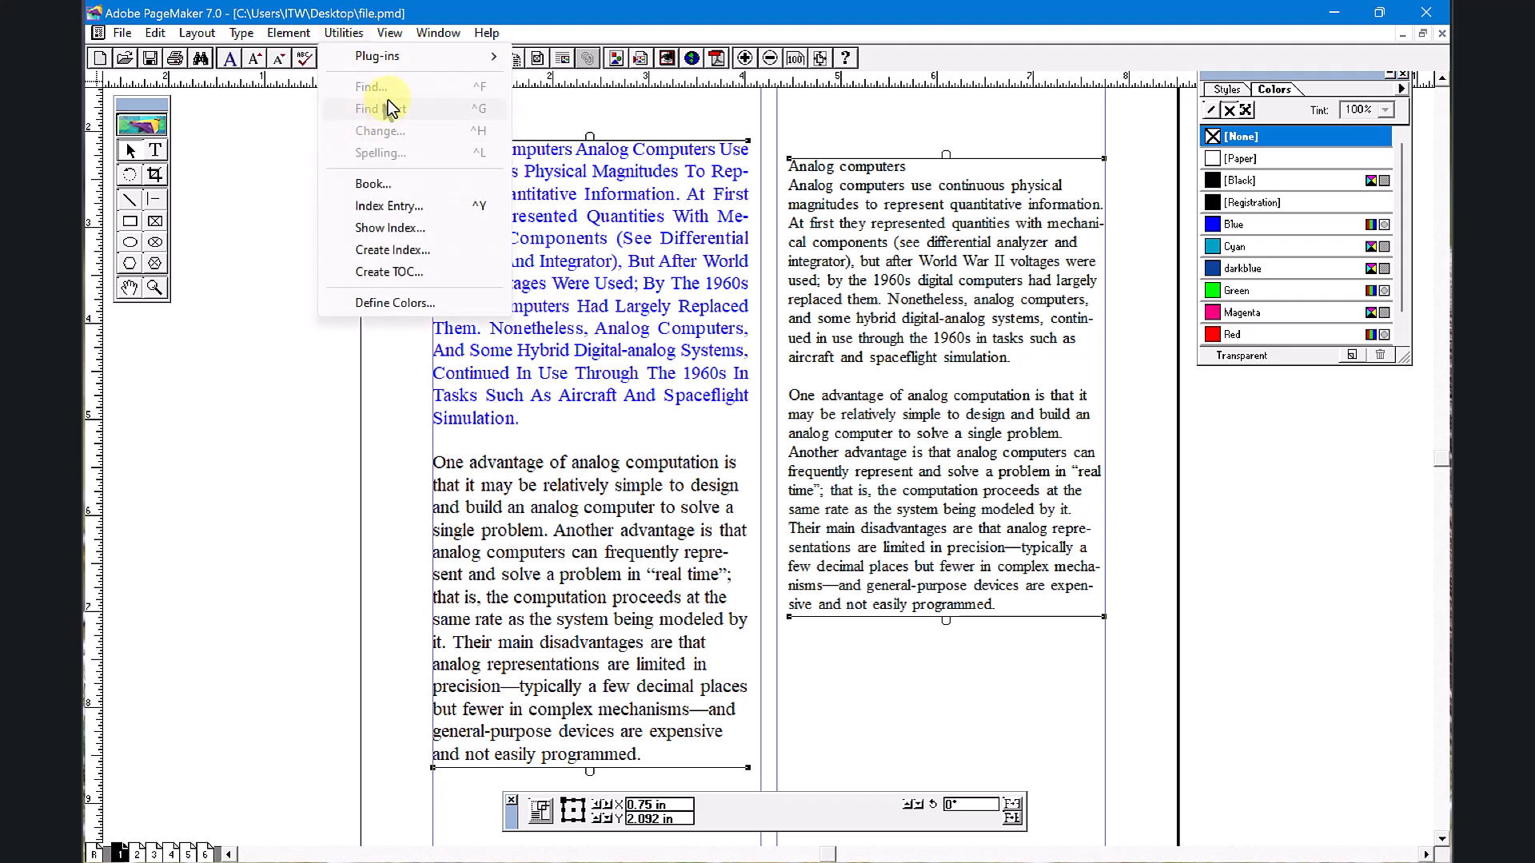
{"action": "mouse_move", "coordinate": [157, 37]}
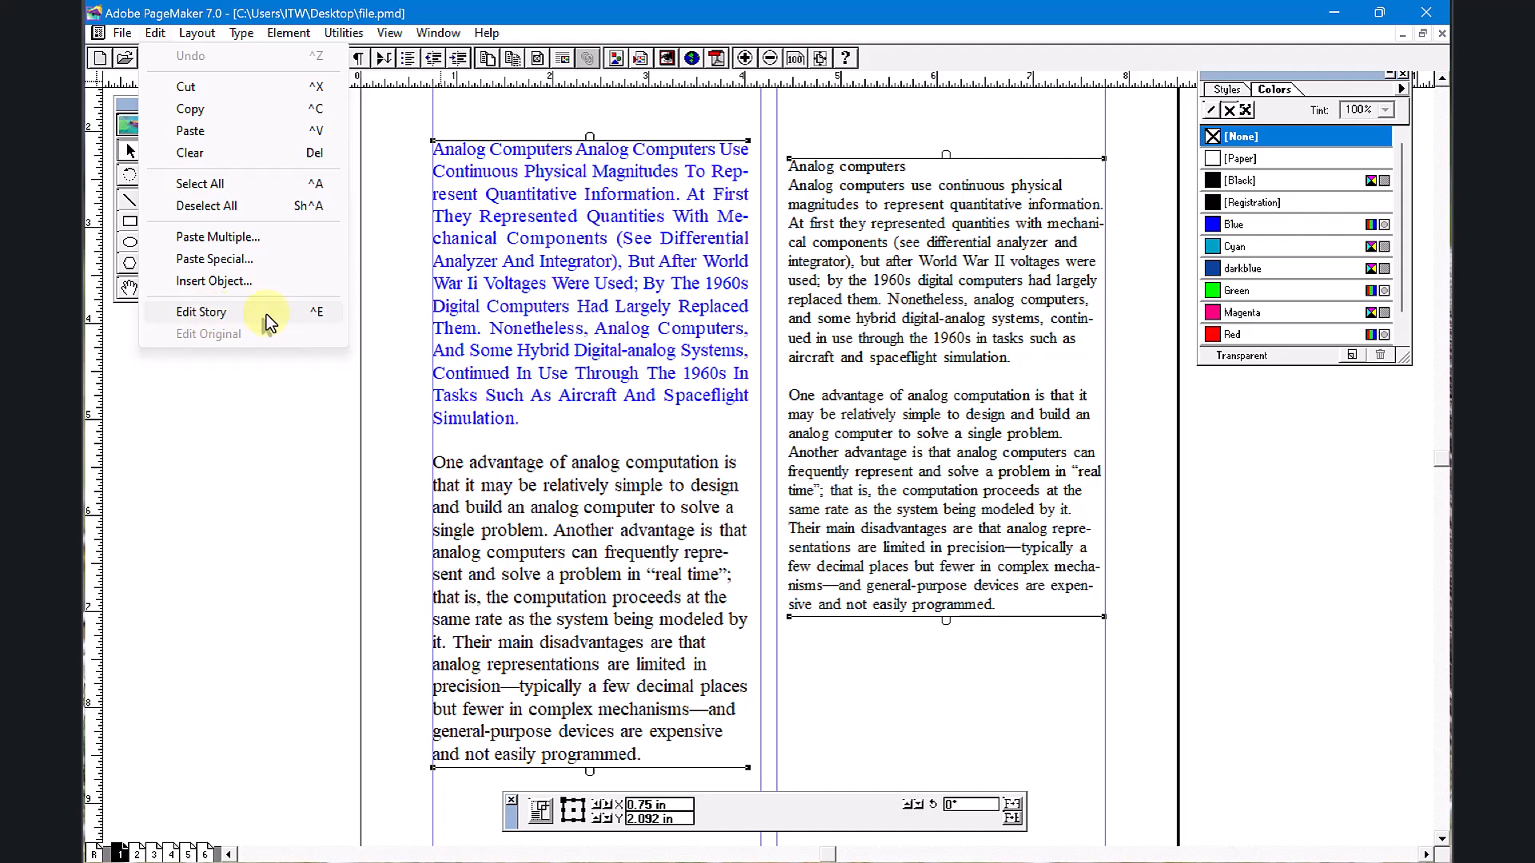
{"action": "left_click", "coordinate": [328, 318]}
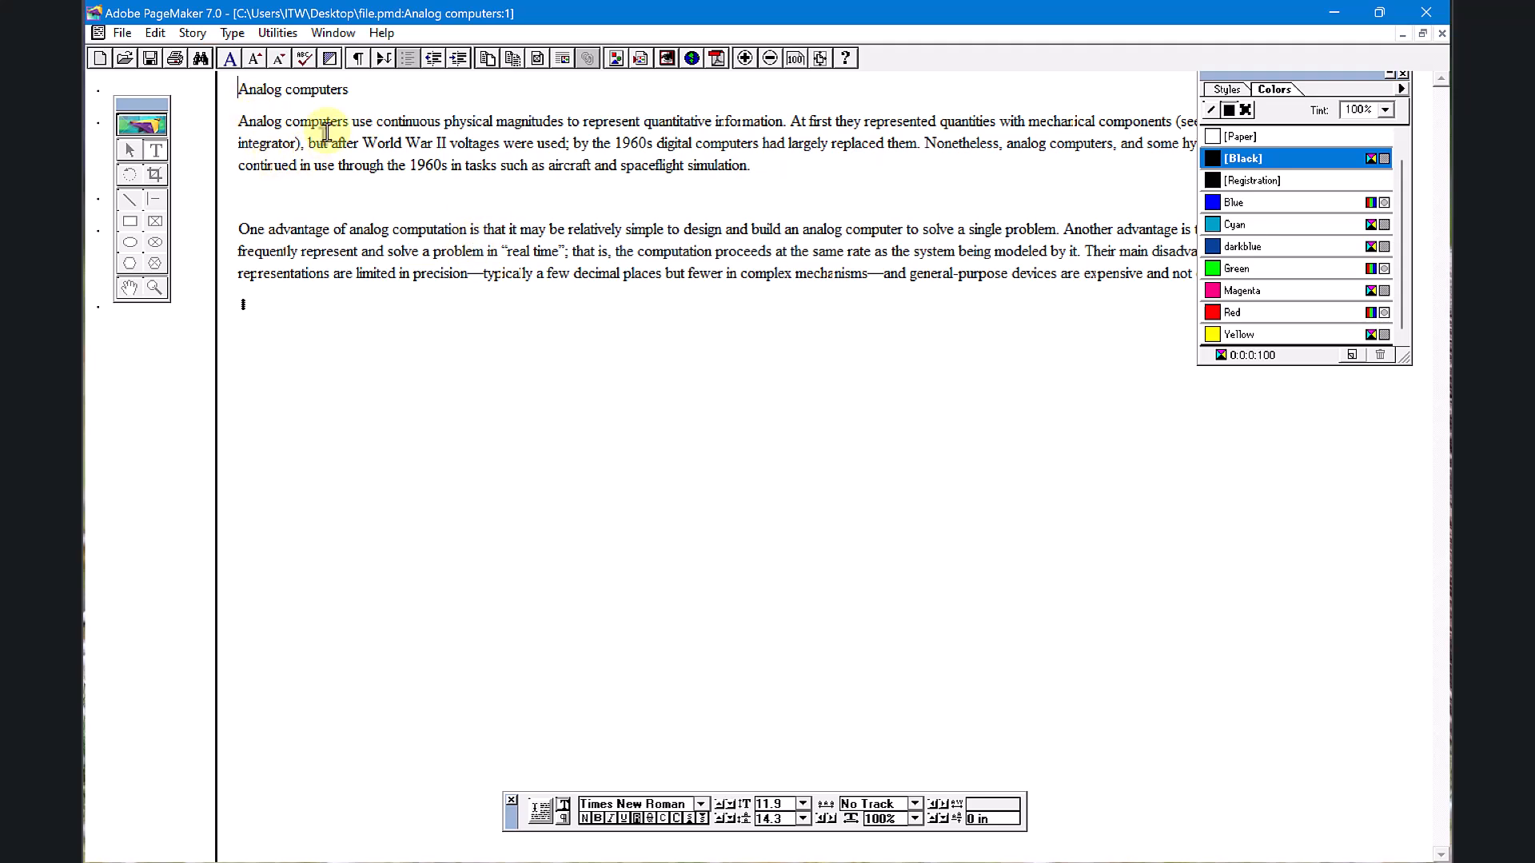
Step: Search the current story for the word "may" and close the Find dialog
{"action": "left_click", "coordinate": [281, 32]}
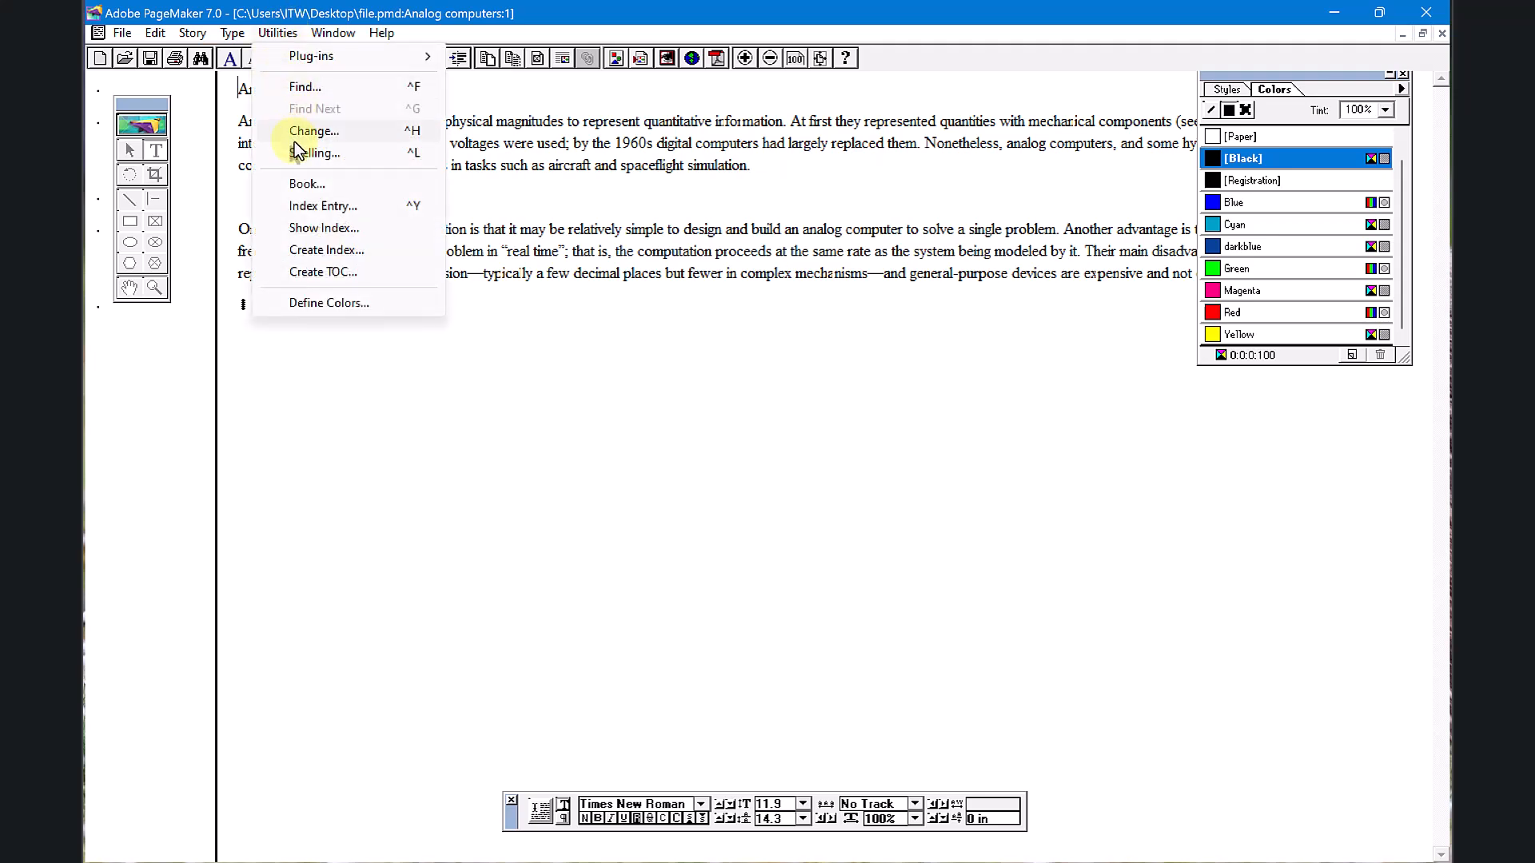
{"action": "left_click", "coordinate": [324, 90]}
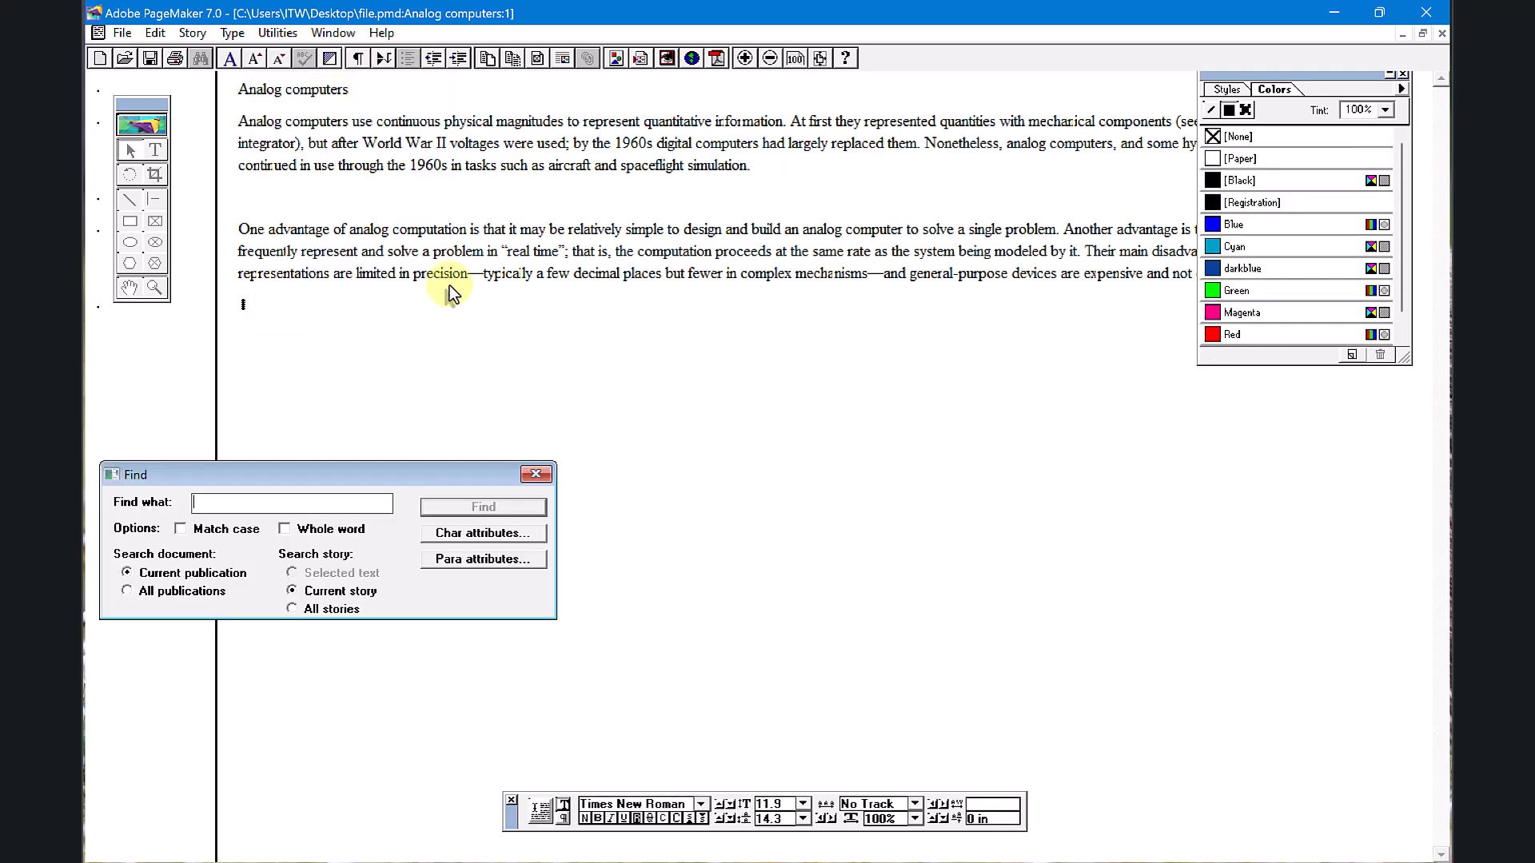
{"action": "left_click_drag", "start_coordinate": [381, 478], "coordinate": [622, 410]}
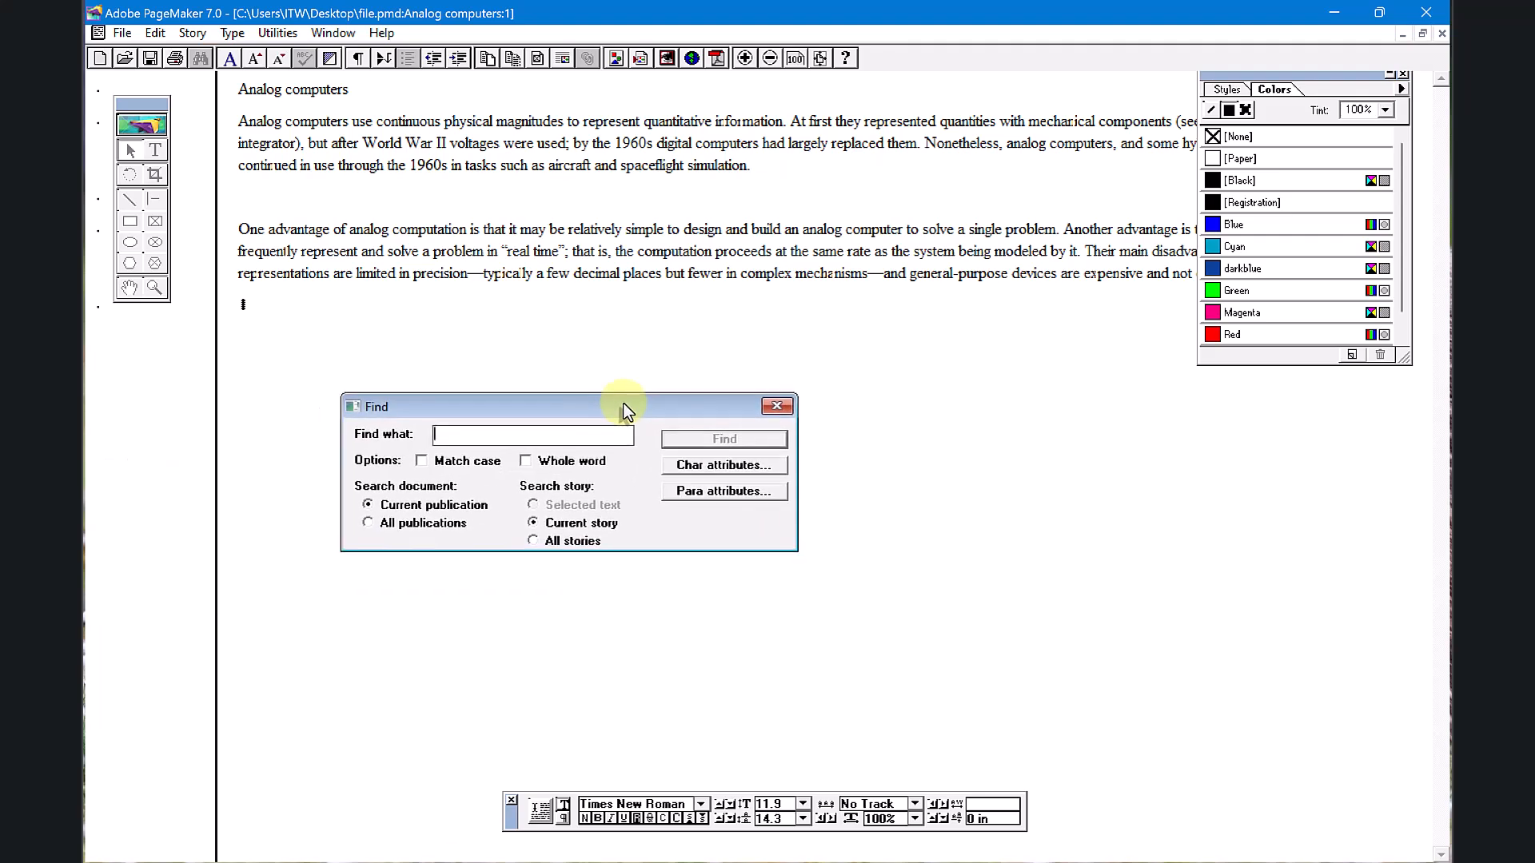
{"action": "type", "text": "may"}
{"action": "left_click", "coordinate": [724, 439]}
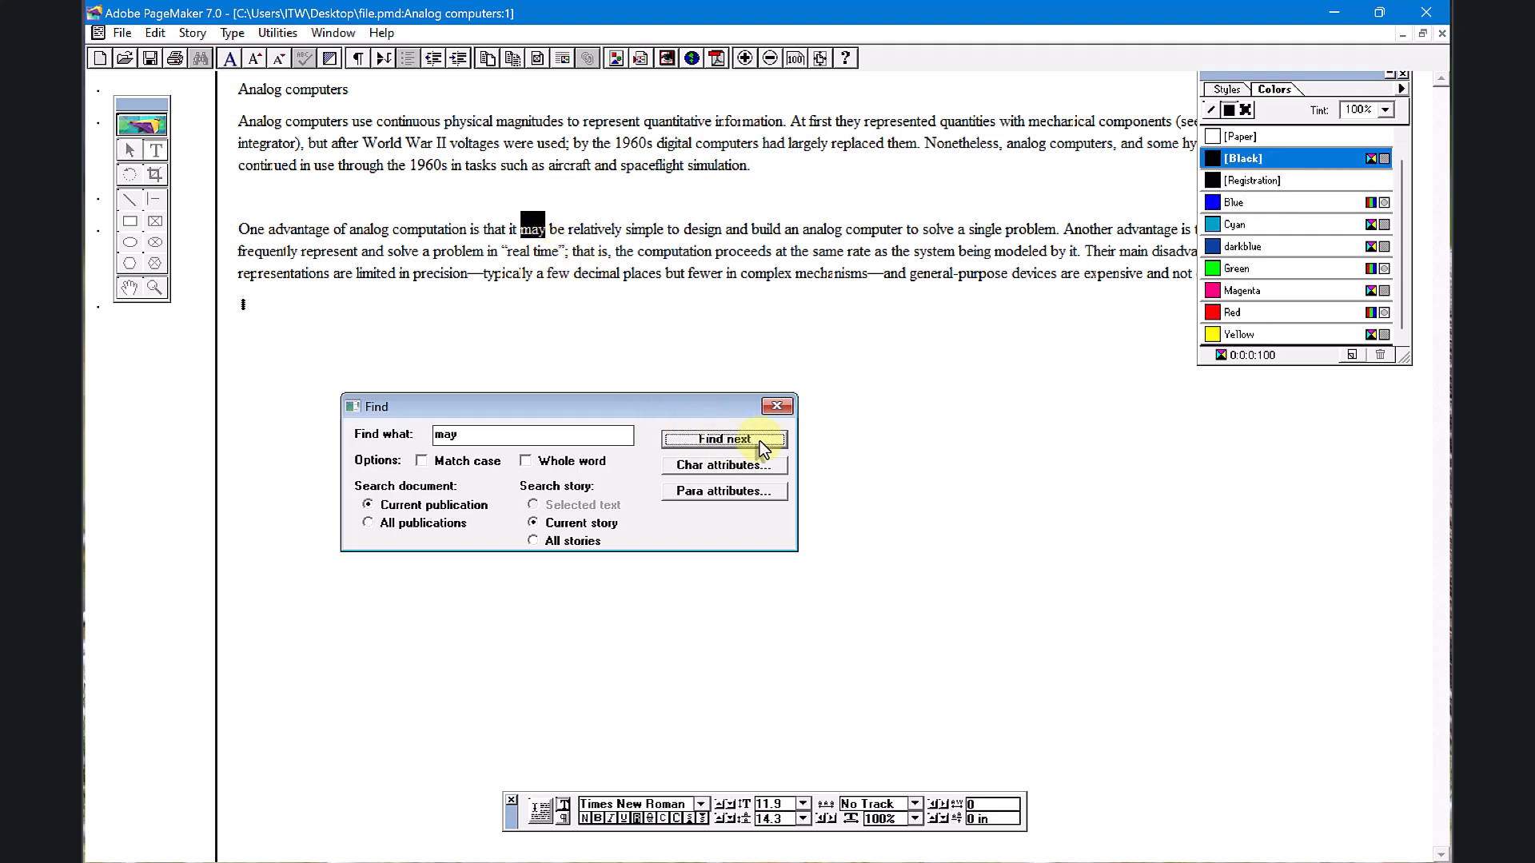
{"action": "left_click", "coordinate": [780, 408]}
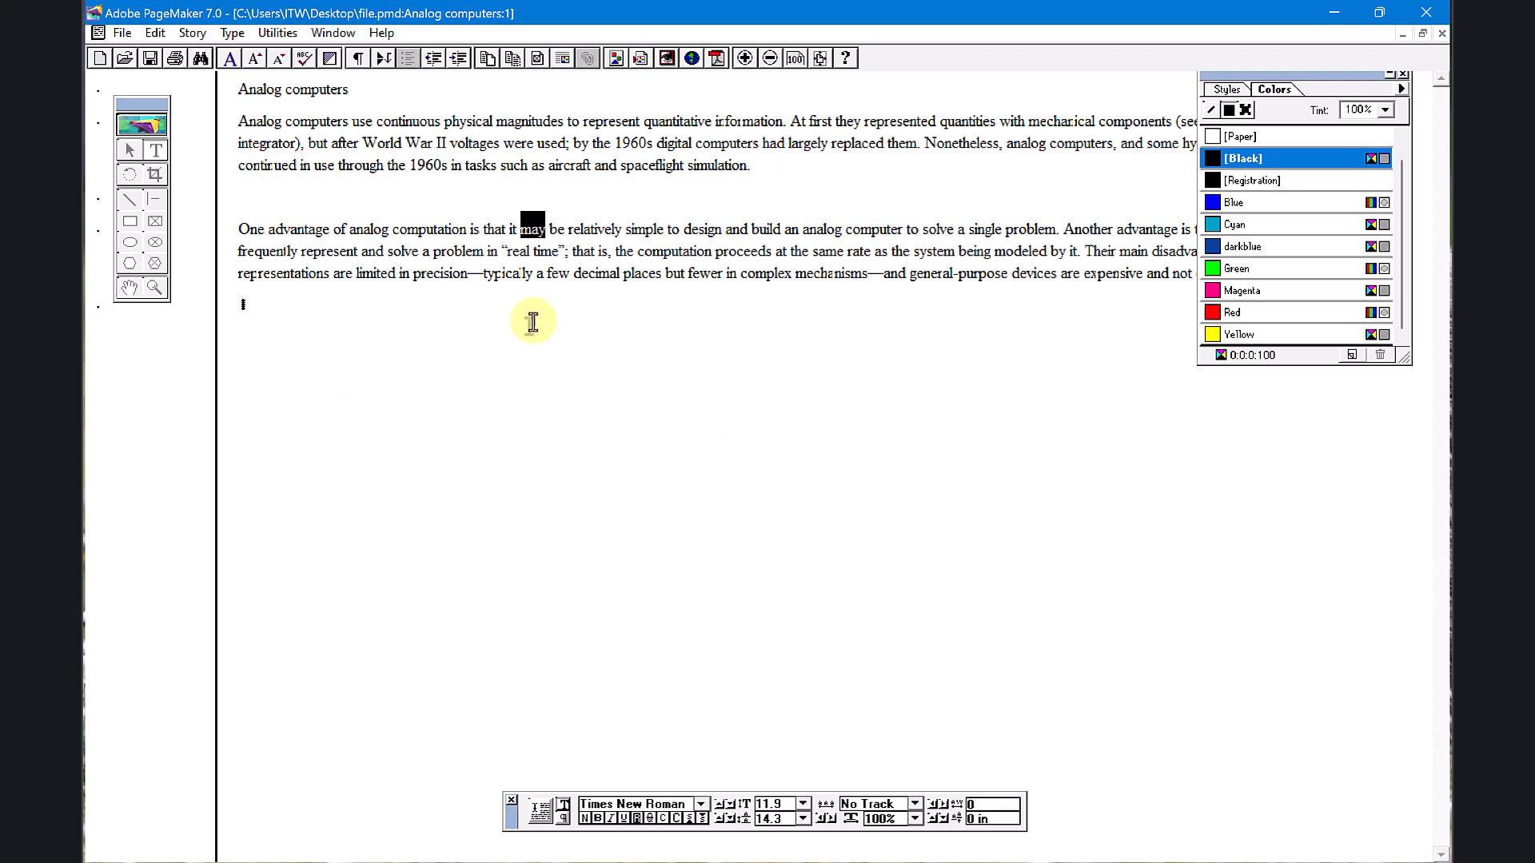
{"action": "left_click", "coordinate": [277, 33]}
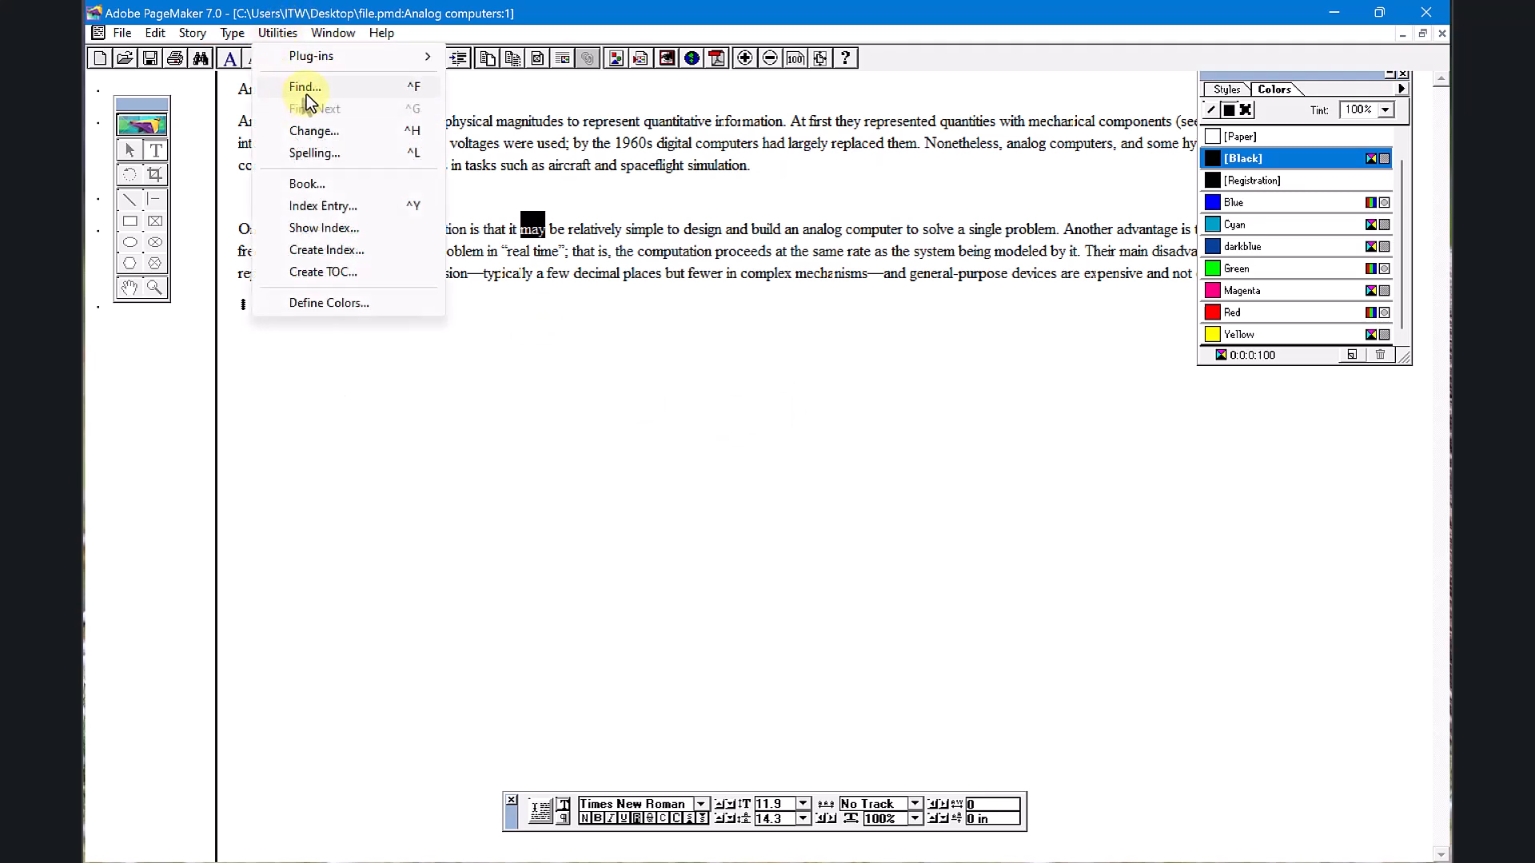
{"action": "left_click", "coordinate": [541, 239]}
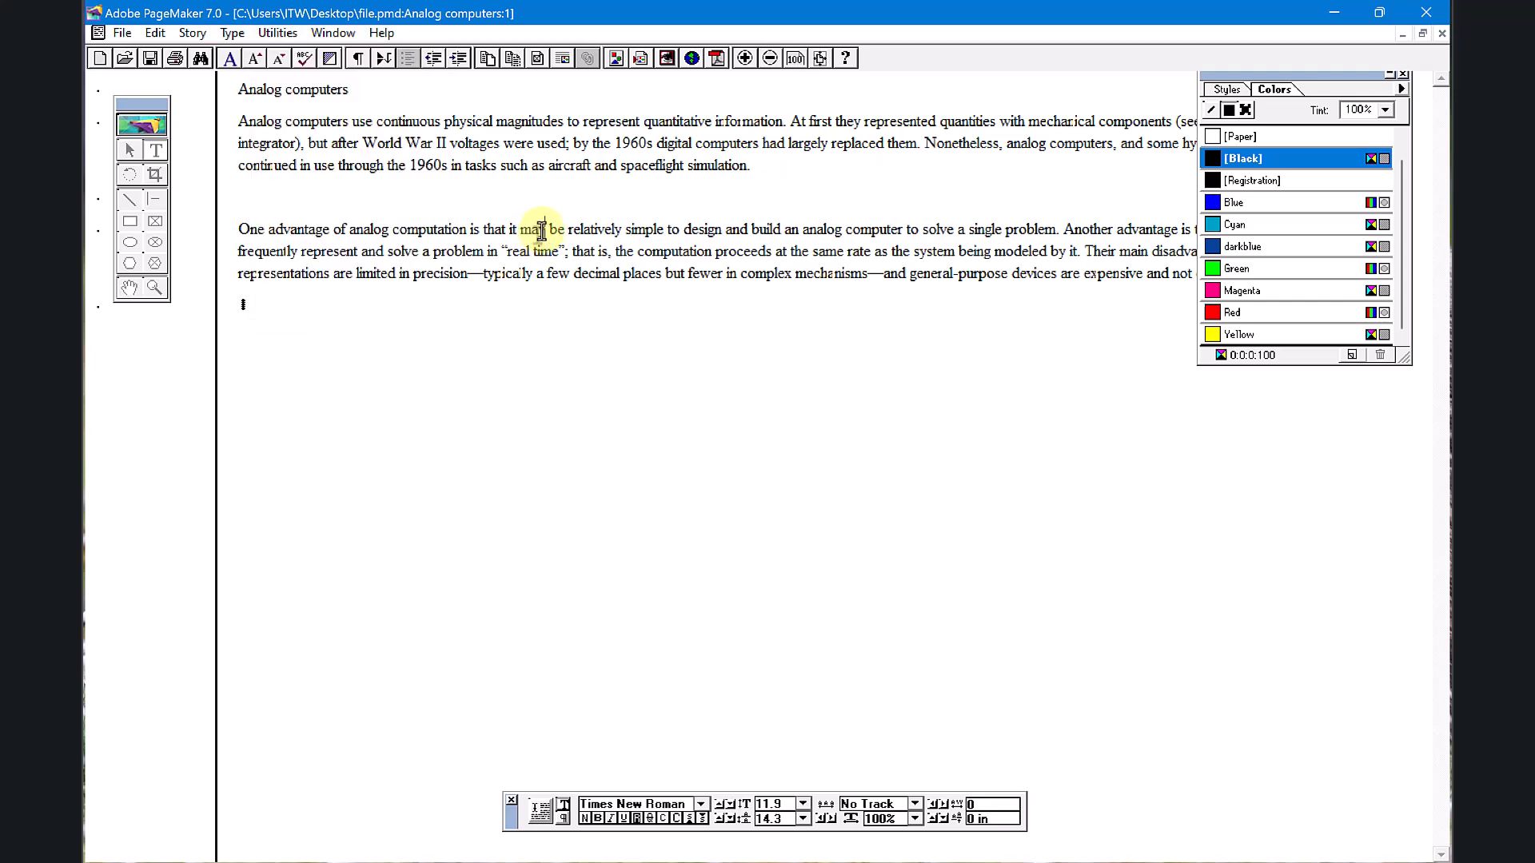
{"action": "double_click", "coordinate": [473, 142]}
{"action": "left_click", "coordinate": [276, 33]}
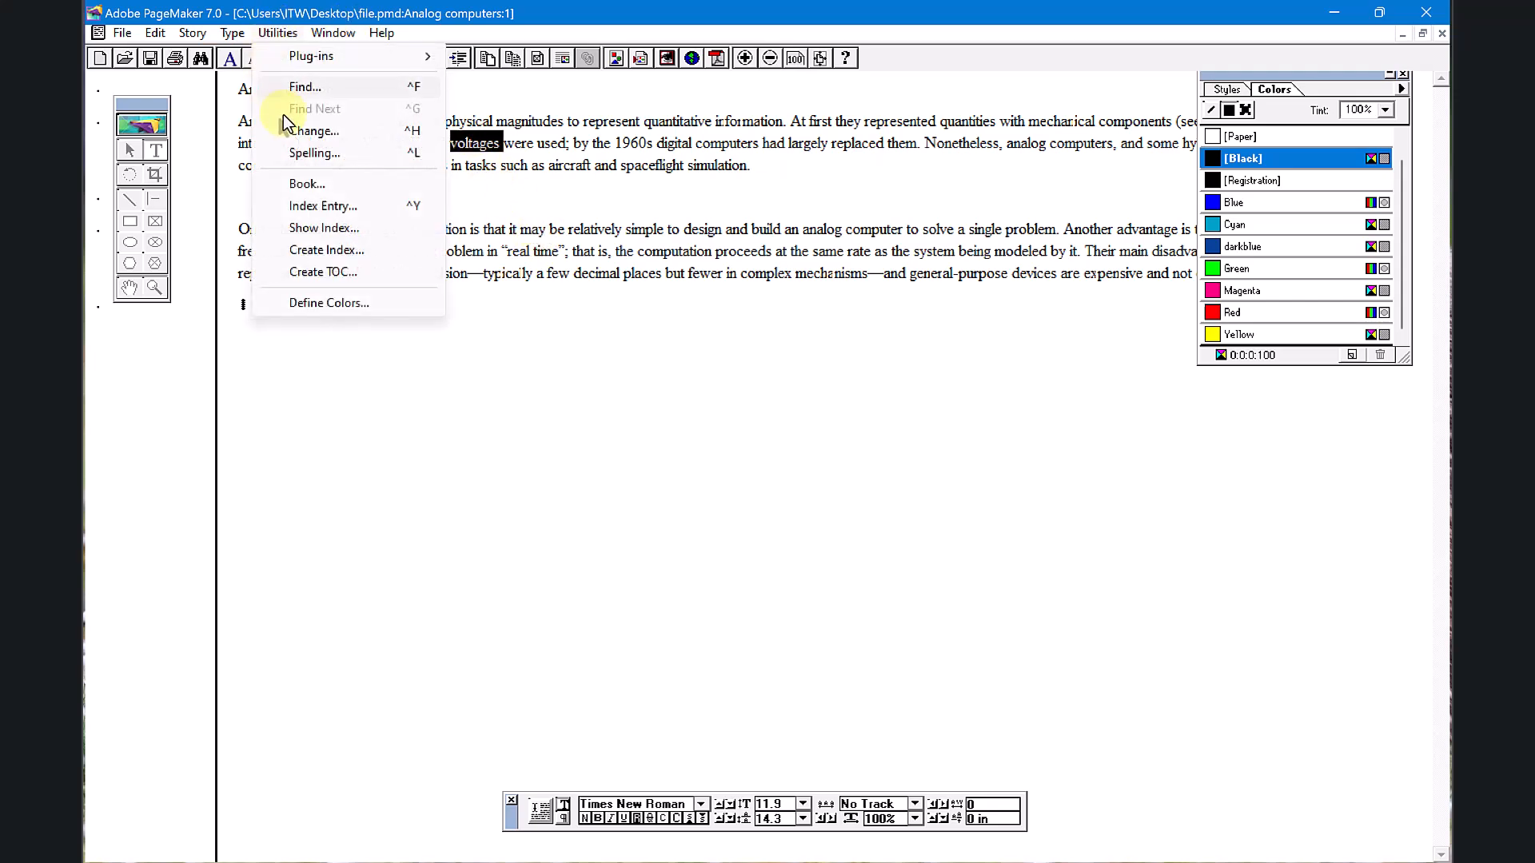
{"action": "left_click", "coordinate": [313, 88]}
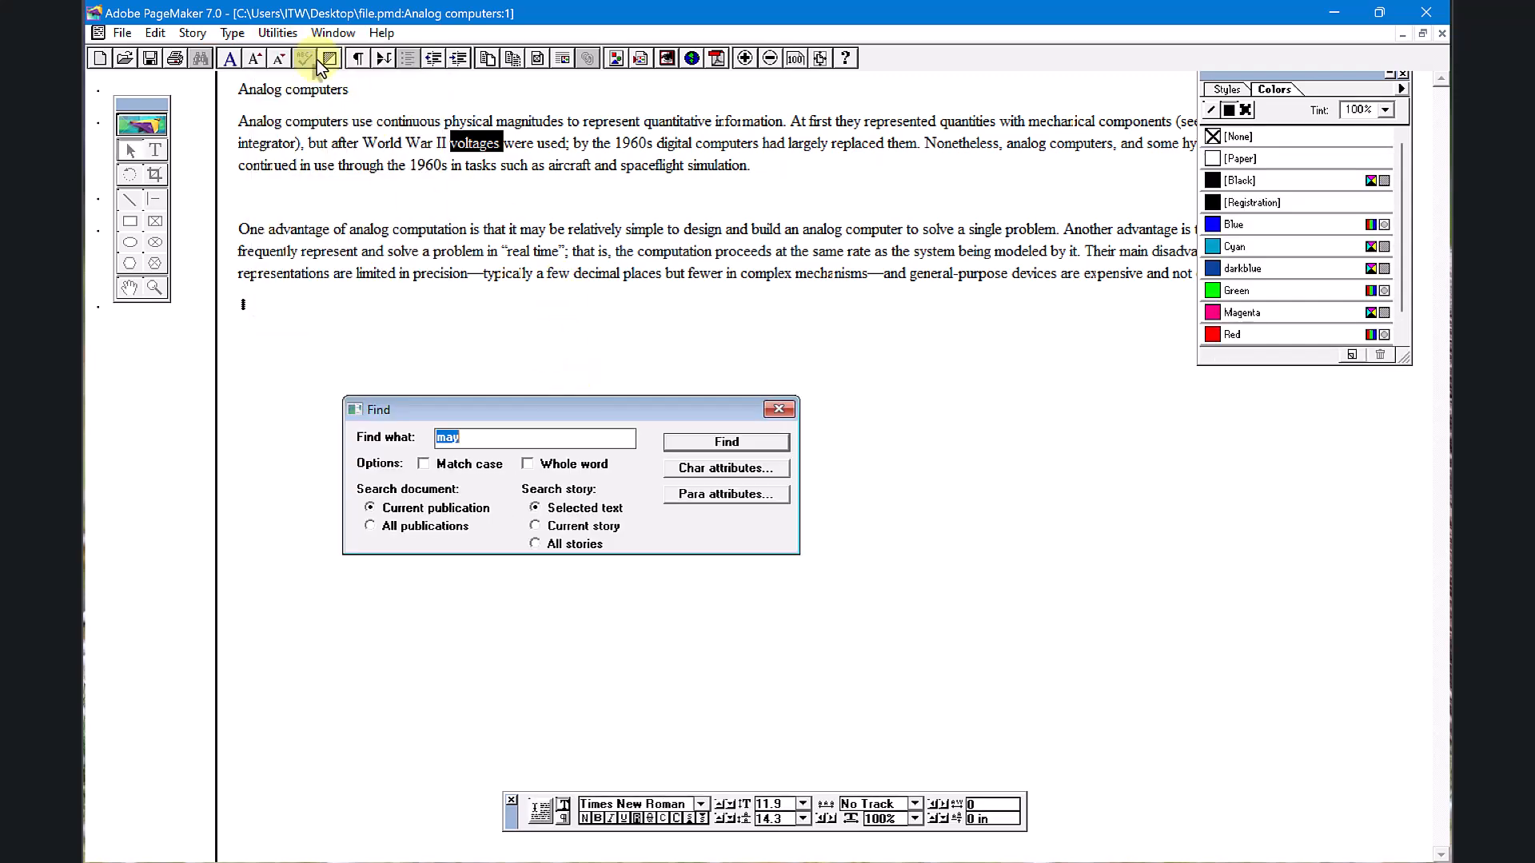
{"action": "left_click", "coordinate": [275, 32]}
{"action": "left_click", "coordinate": [292, 36]}
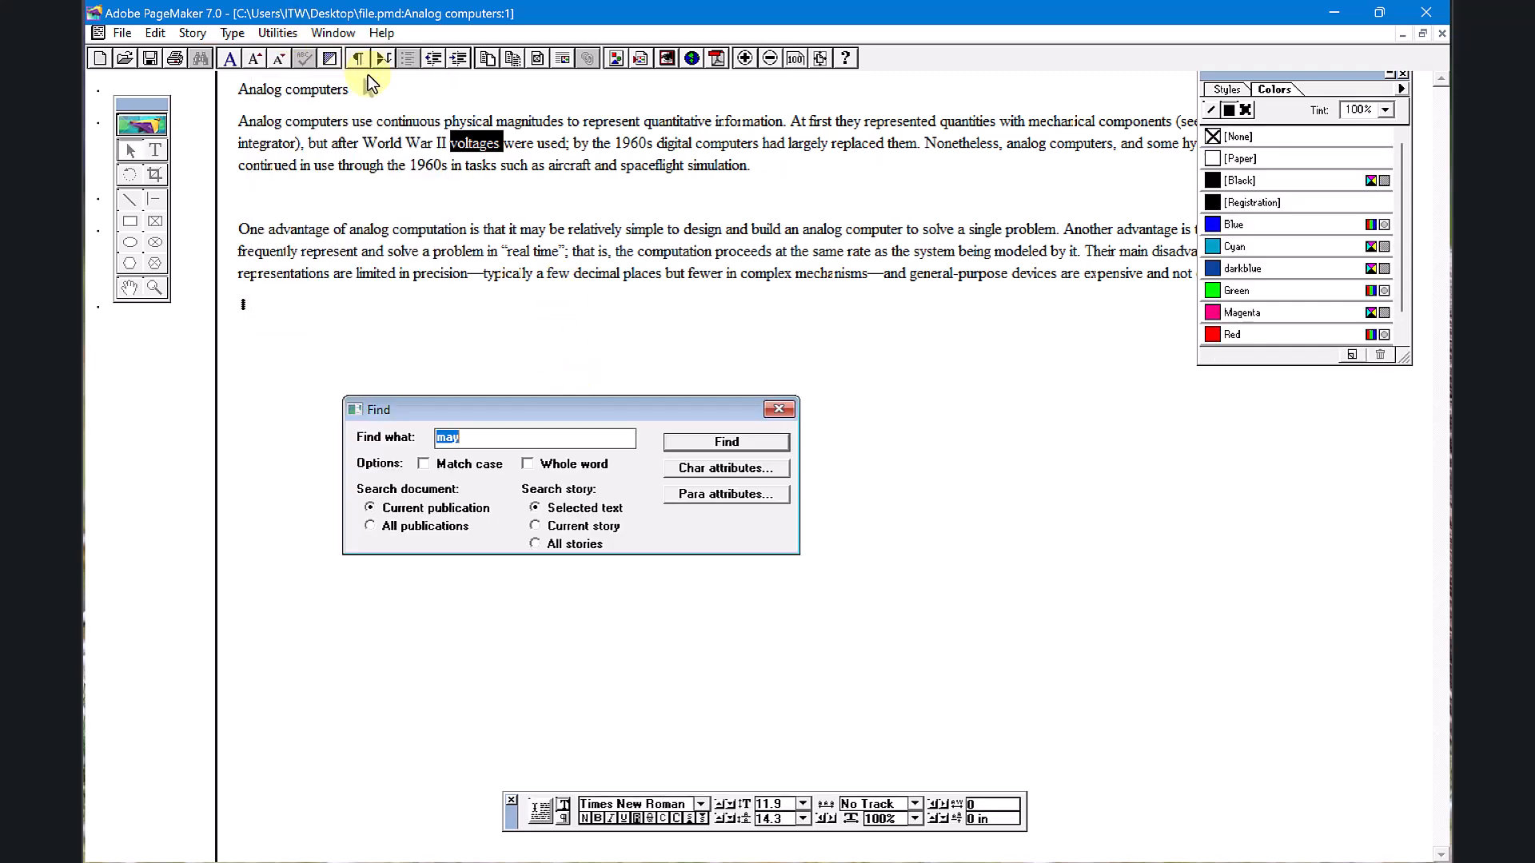
{"action": "left_click", "coordinate": [787, 412]}
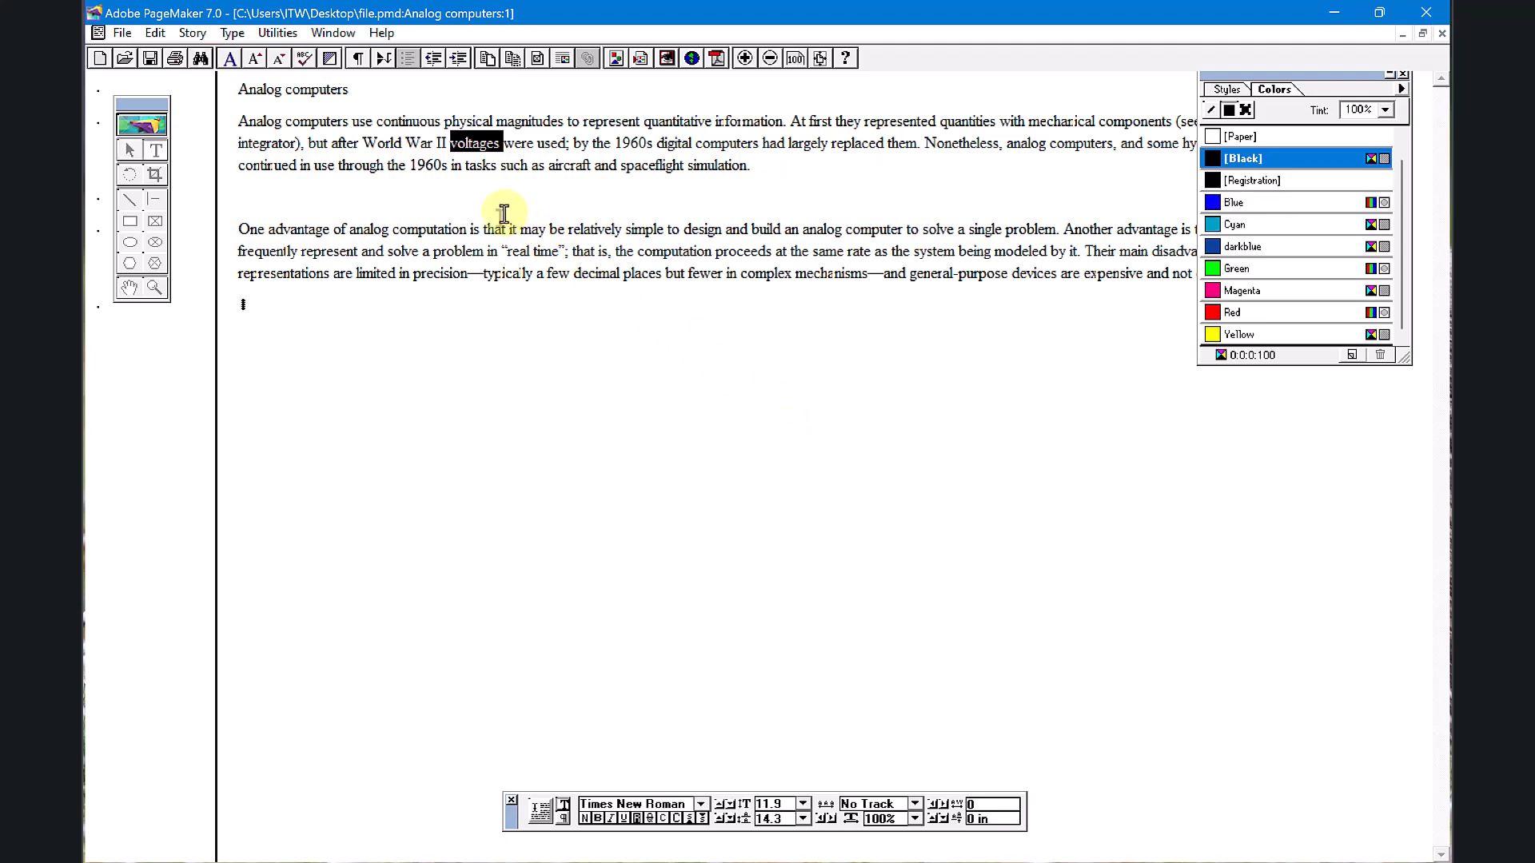
{"action": "left_click", "coordinate": [268, 36]}
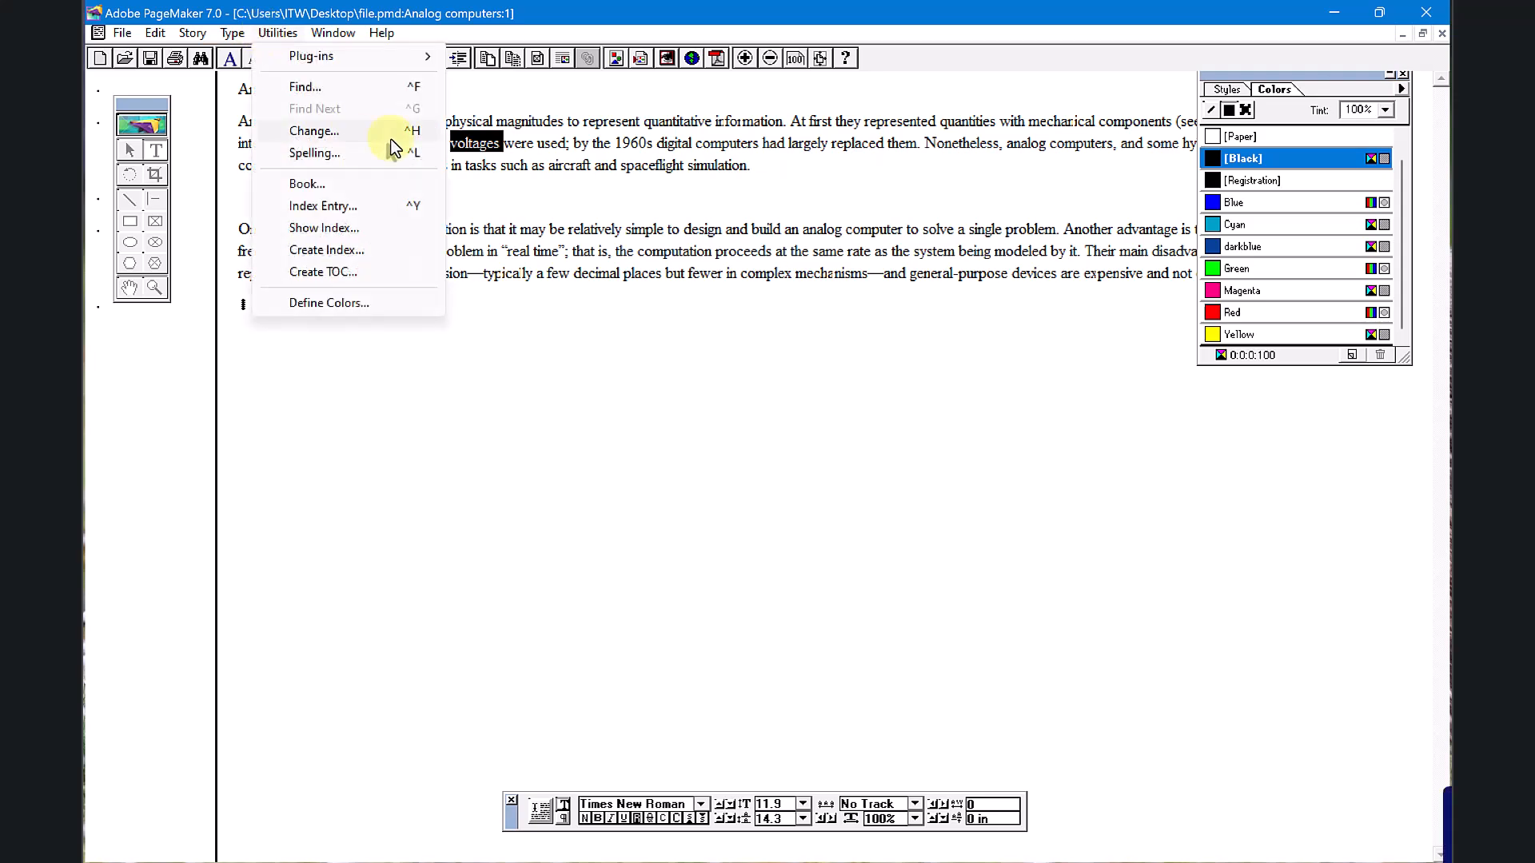
{"action": "left_click", "coordinate": [513, 144]}
Step: Find the word "may" in the current story and change it to "can"
{"action": "left_click", "coordinate": [279, 34]}
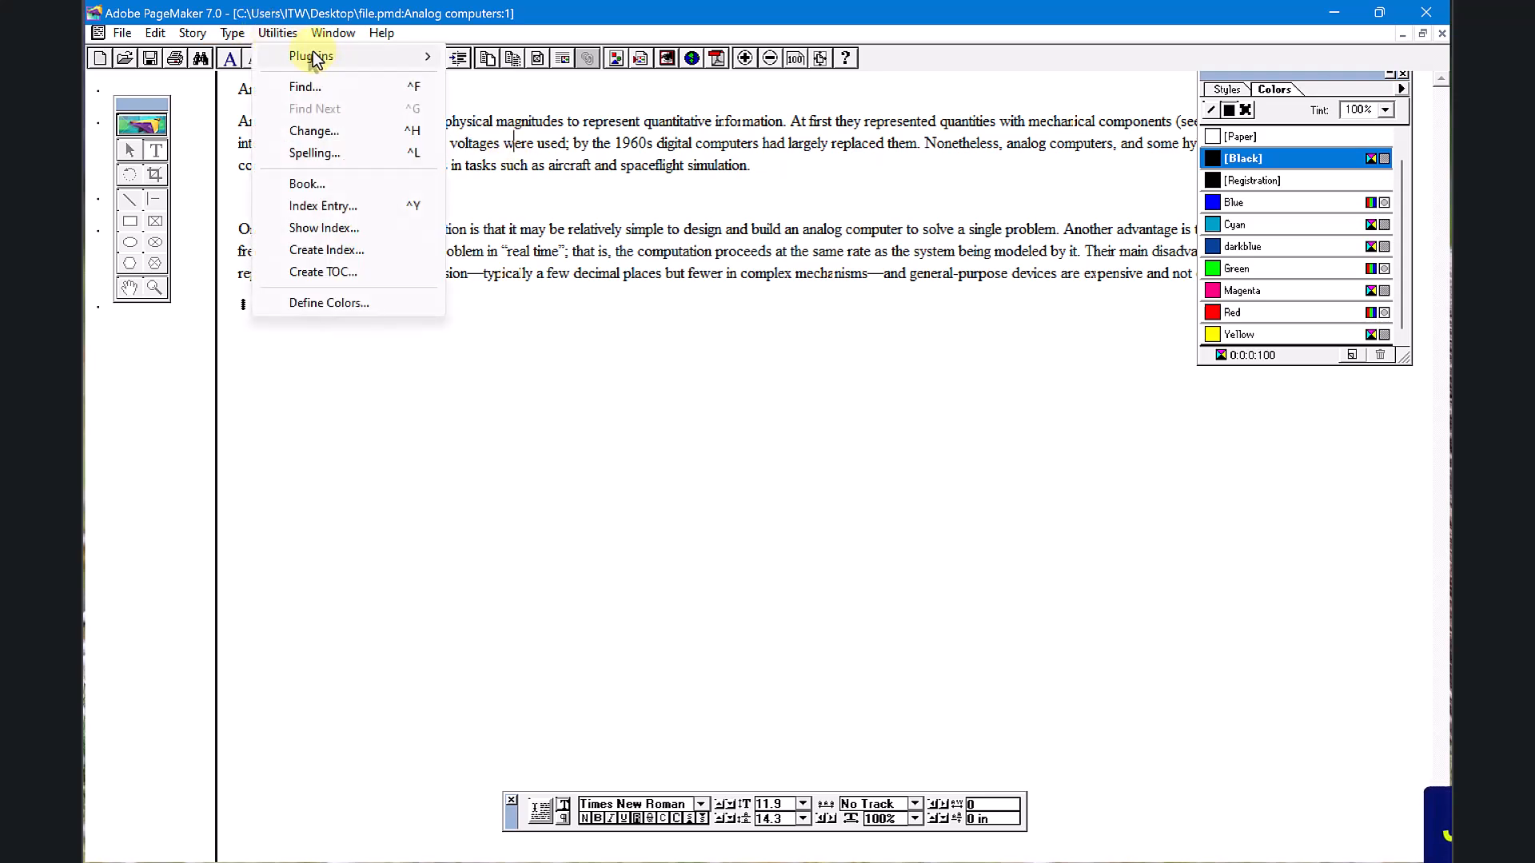
{"action": "left_click", "coordinate": [270, 136]}
{"action": "left_click_drag", "start_coordinate": [354, 445], "coordinate": [612, 314]}
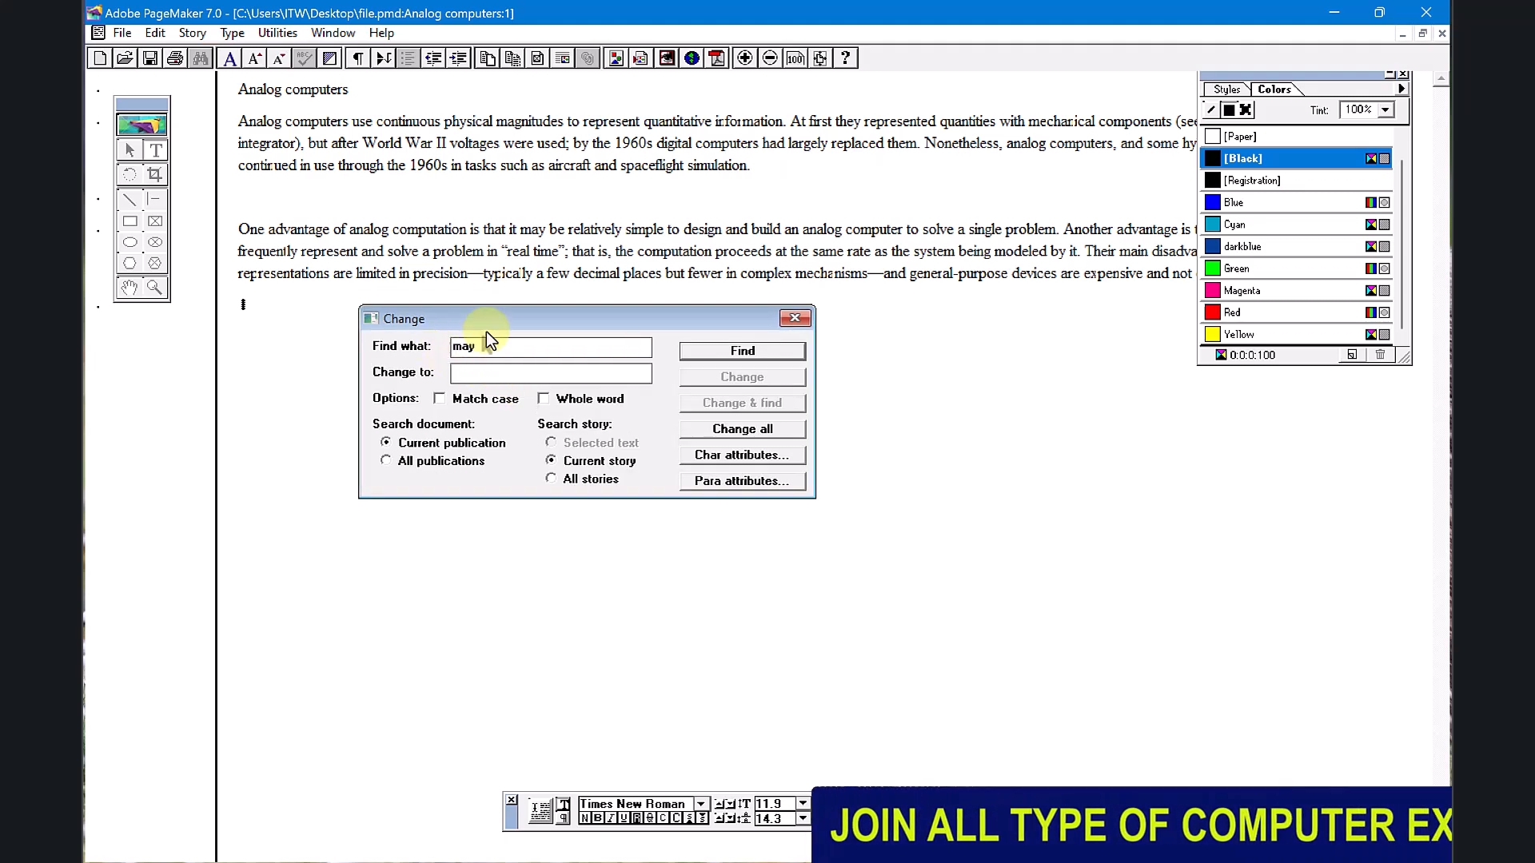
{"action": "left_click", "coordinate": [455, 379]}
{"action": "type", "text": "can"}
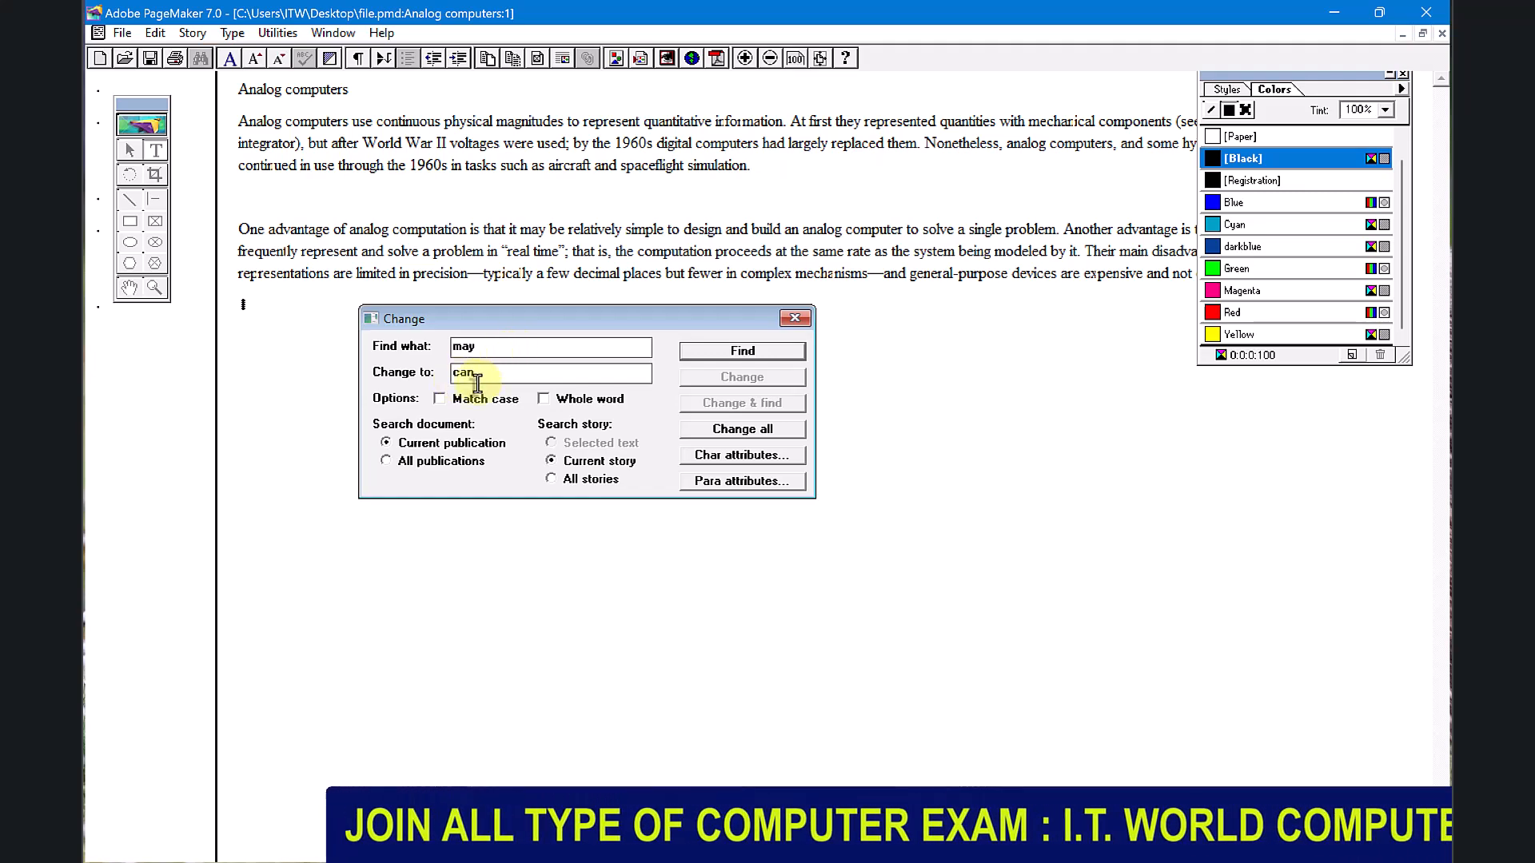
{"action": "left_click", "coordinate": [707, 352]}
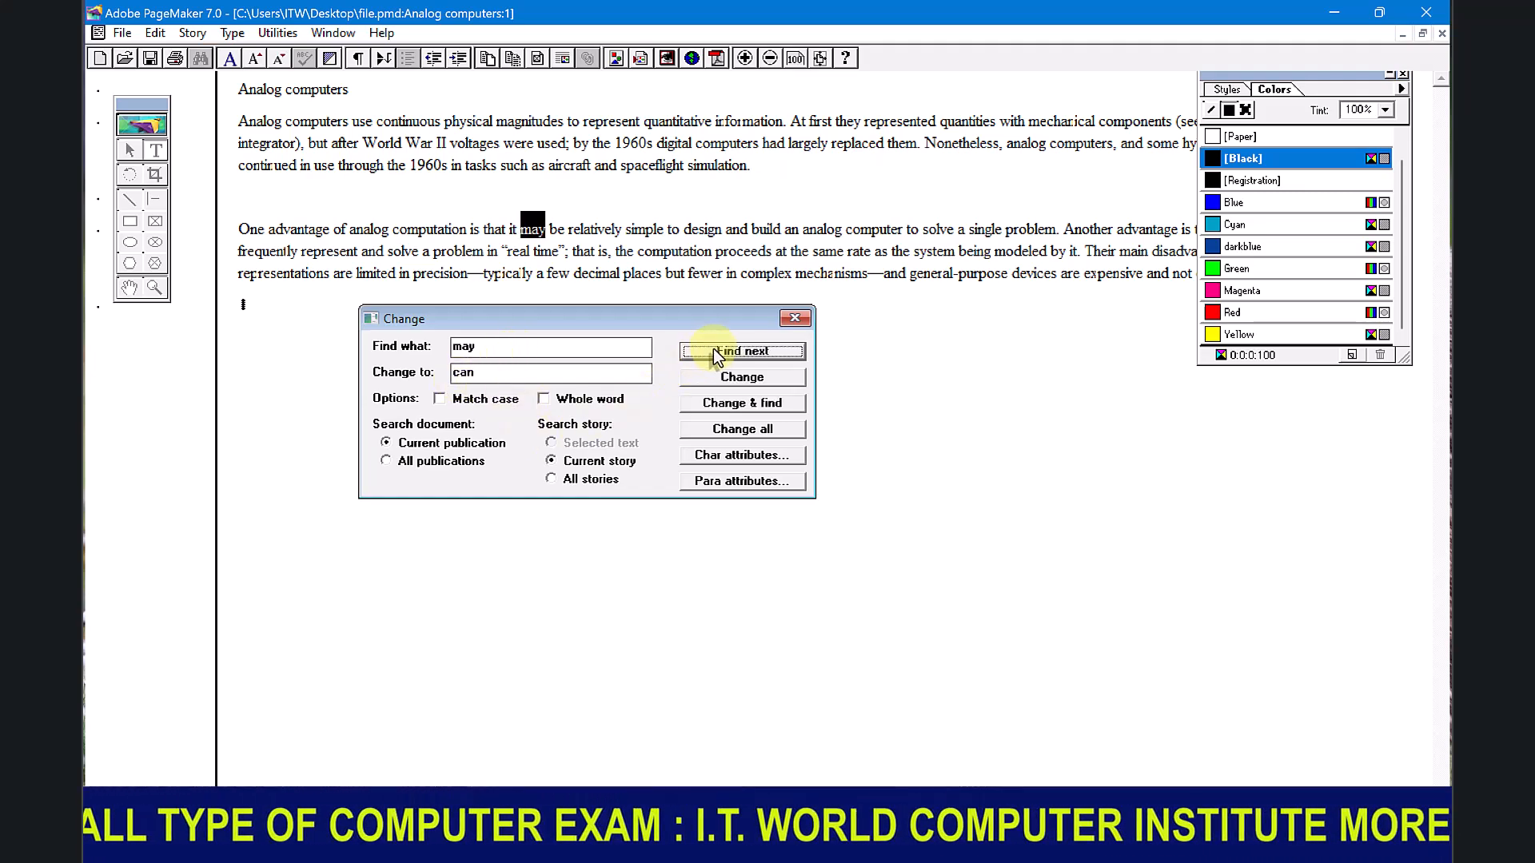
{"action": "left_click", "coordinate": [755, 378]}
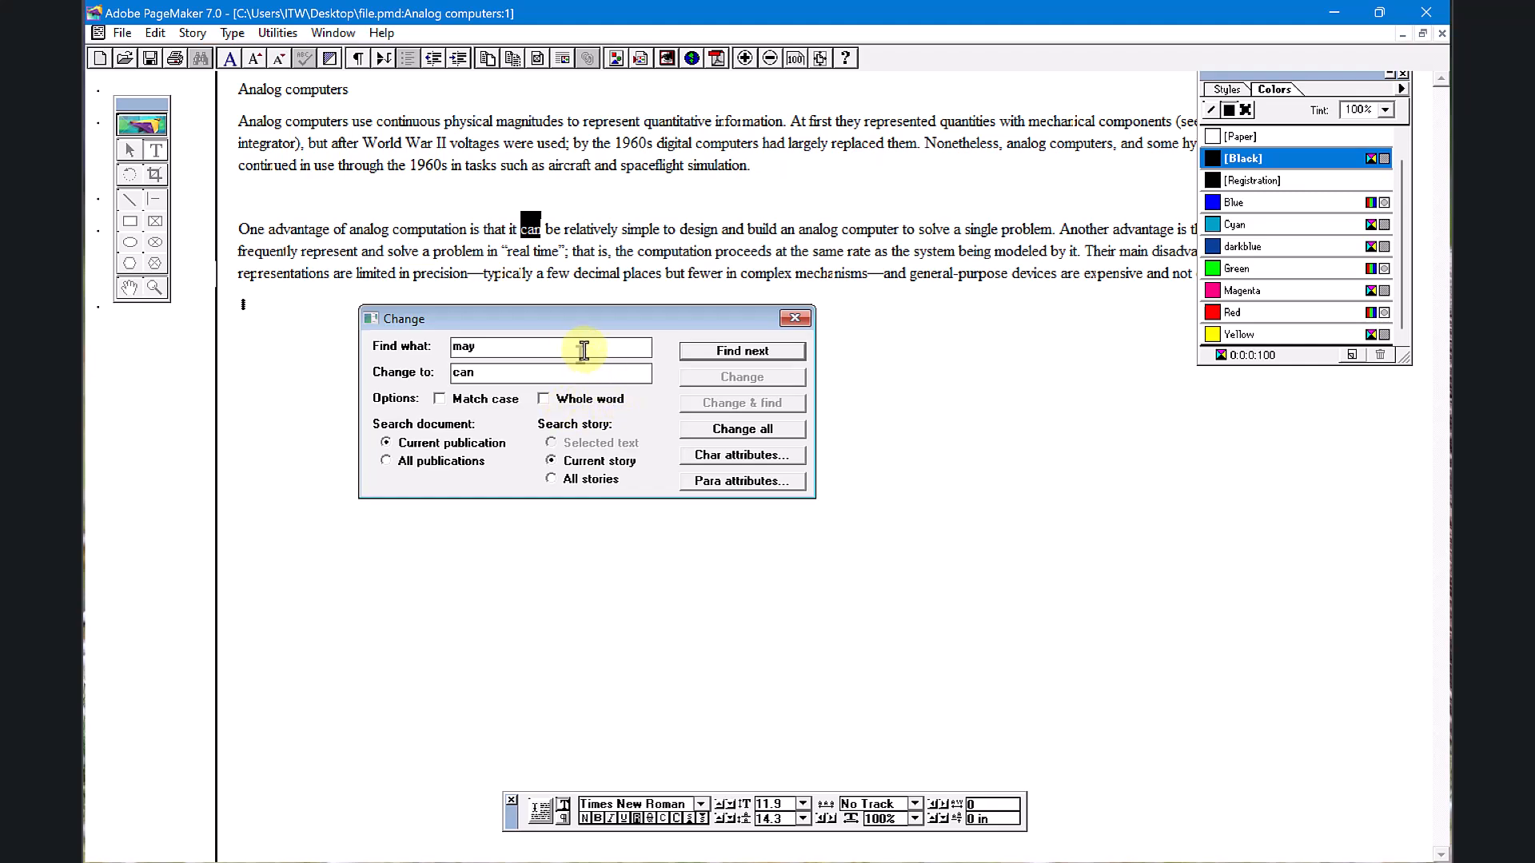
{"action": "left_click", "coordinate": [796, 320]}
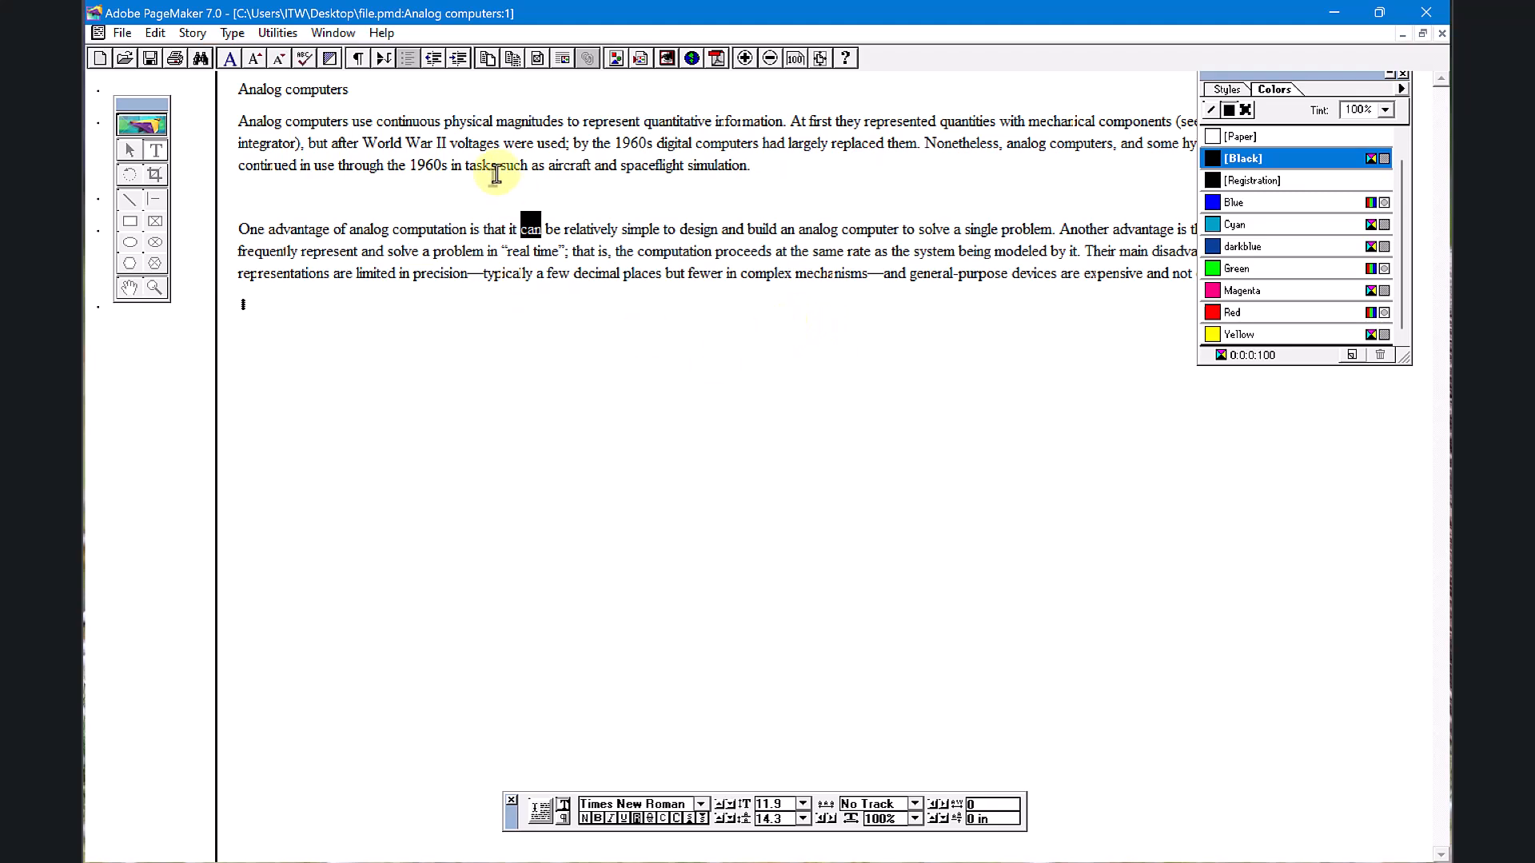
Step: Try to spell-check the selected story text in the current publication, and close the Spelling dialog
{"action": "left_click", "coordinate": [279, 36]}
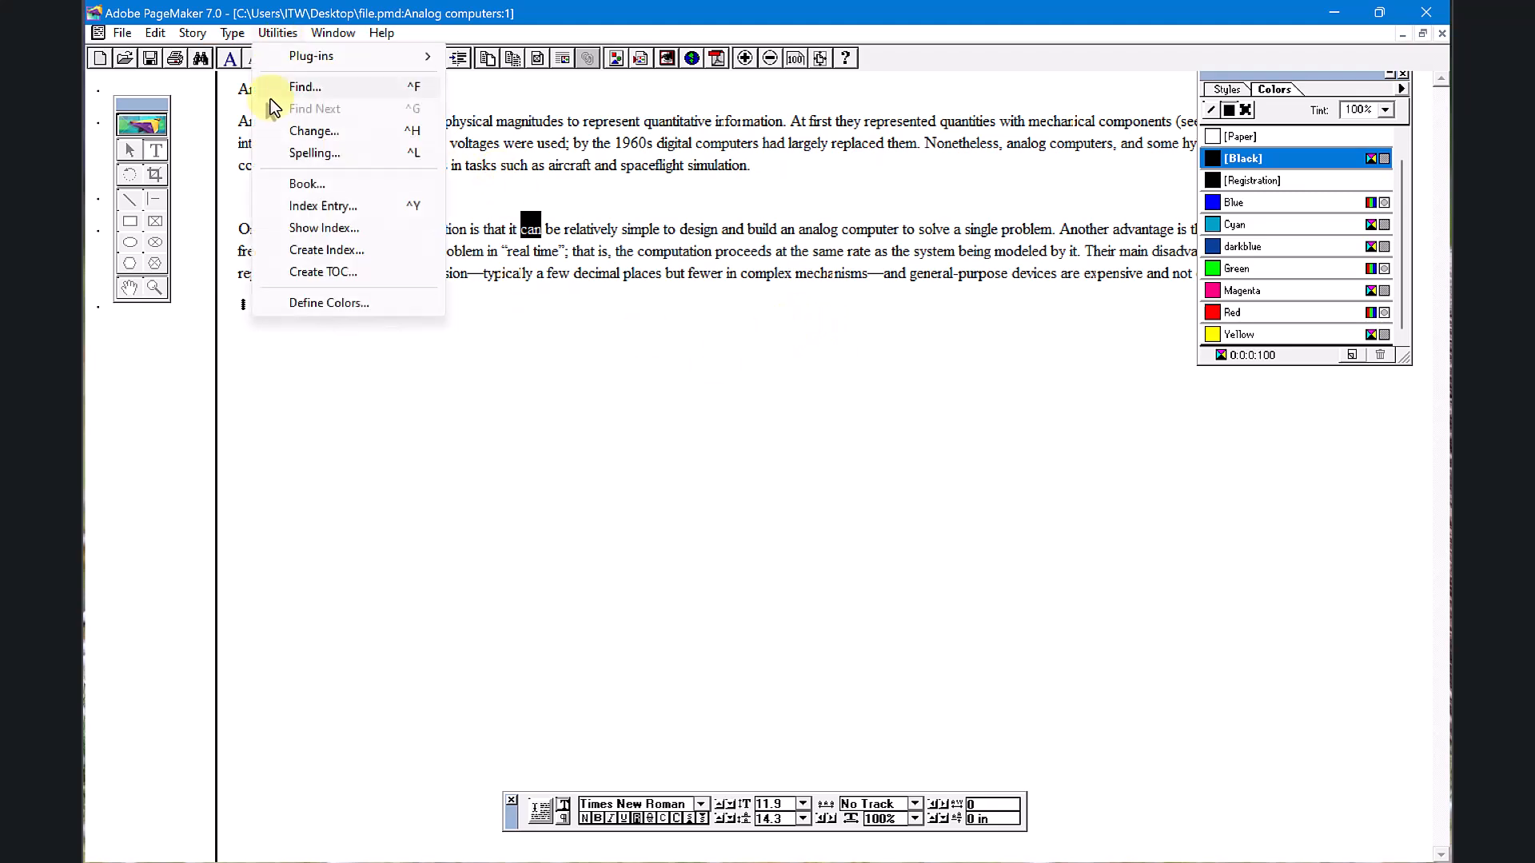
{"action": "left_click", "coordinate": [339, 154]}
{"action": "left_click_drag", "start_coordinate": [423, 414], "coordinate": [688, 330]}
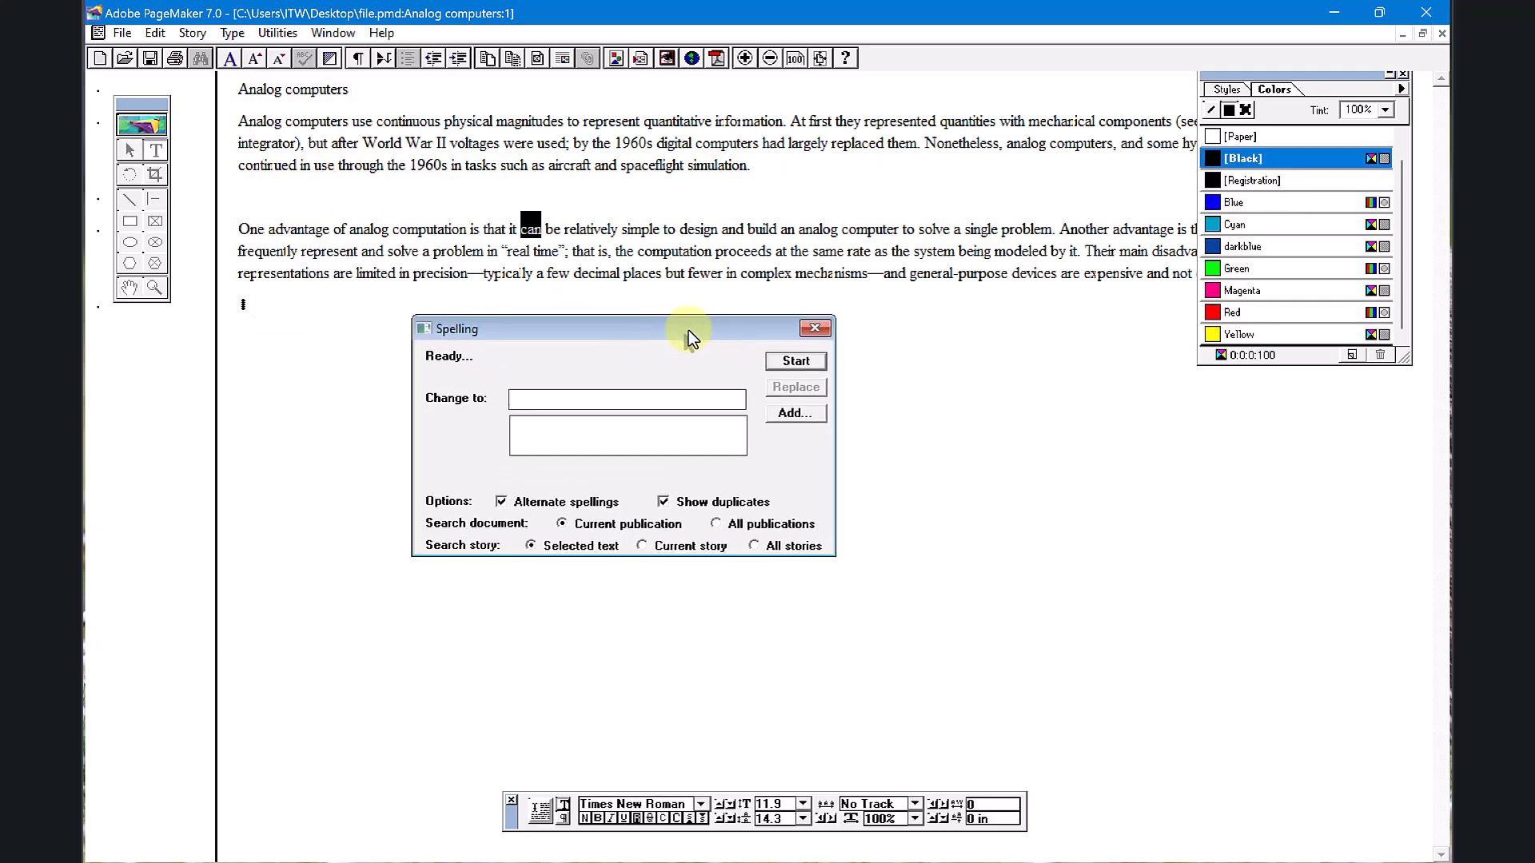
{"action": "left_click", "coordinate": [798, 363]}
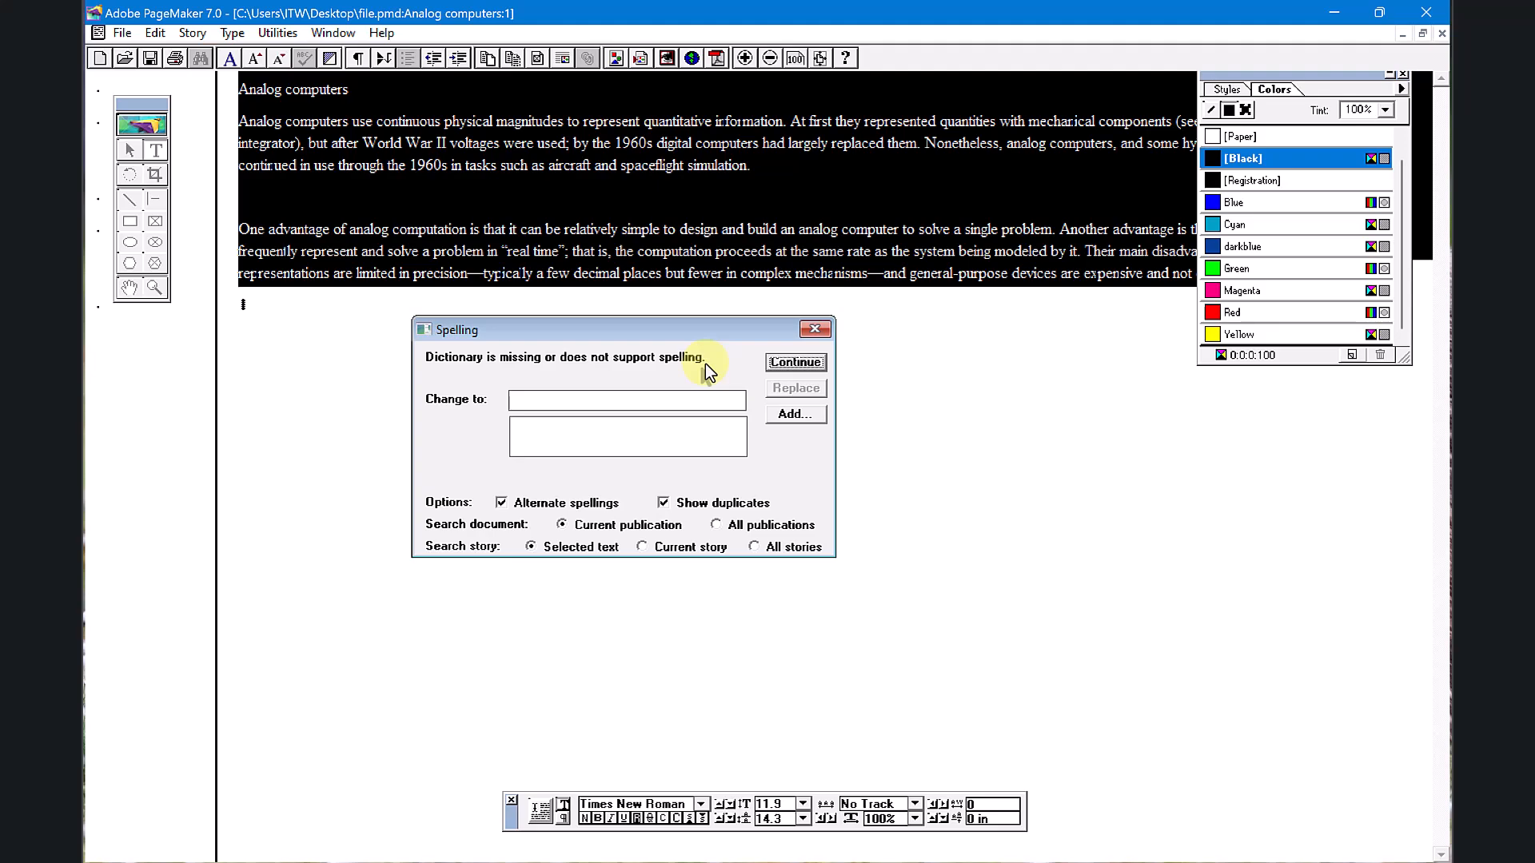
{"action": "left_click", "coordinate": [828, 327]}
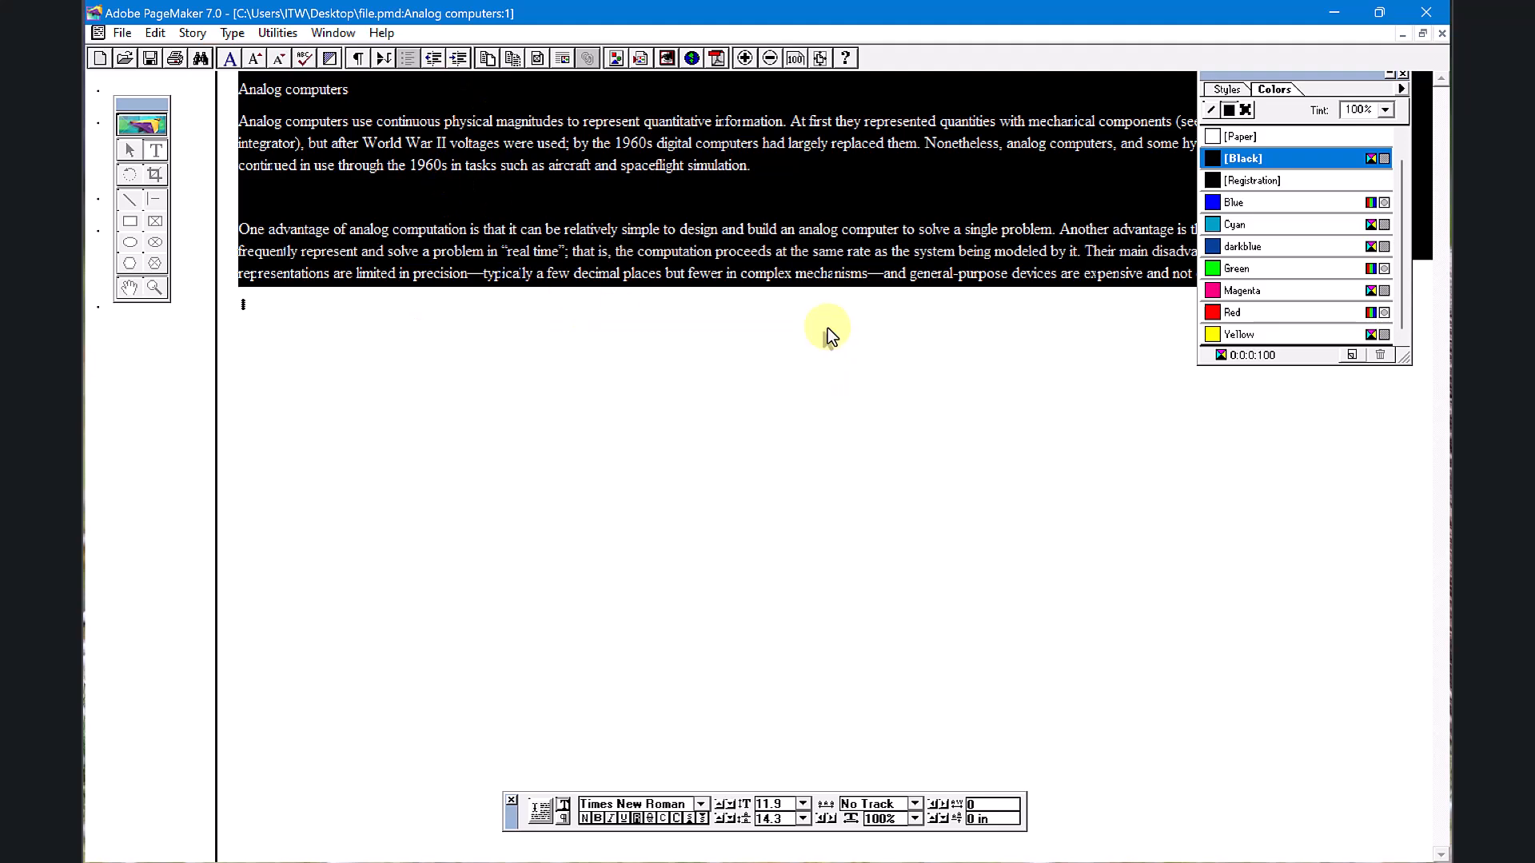
Step: Return from the story editor to the page layout and activate the Pointer tool
{"action": "left_click", "coordinate": [278, 31]}
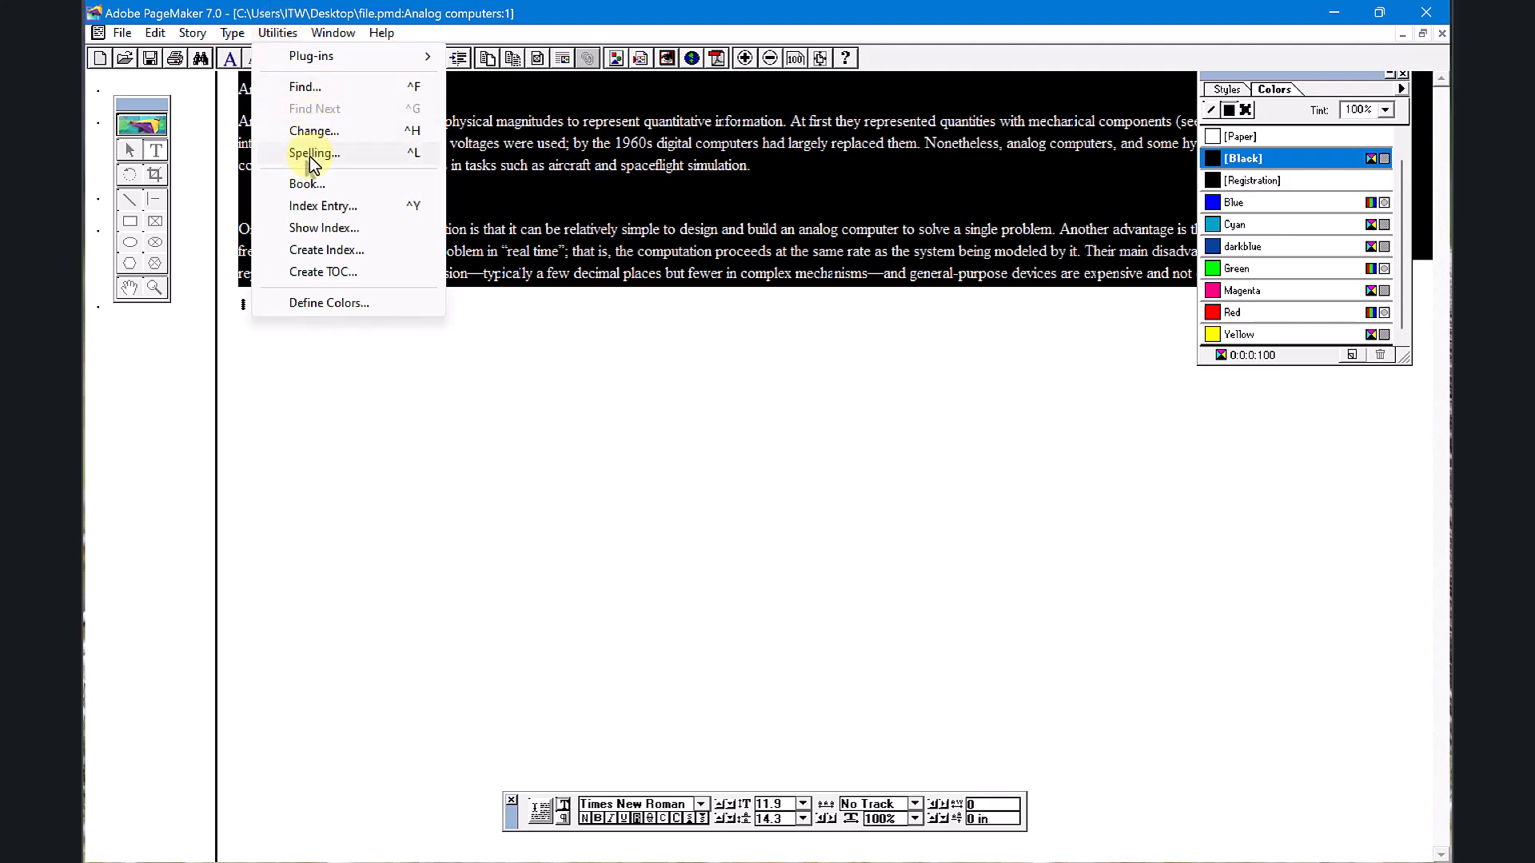
{"action": "mouse_move", "coordinate": [154, 34]}
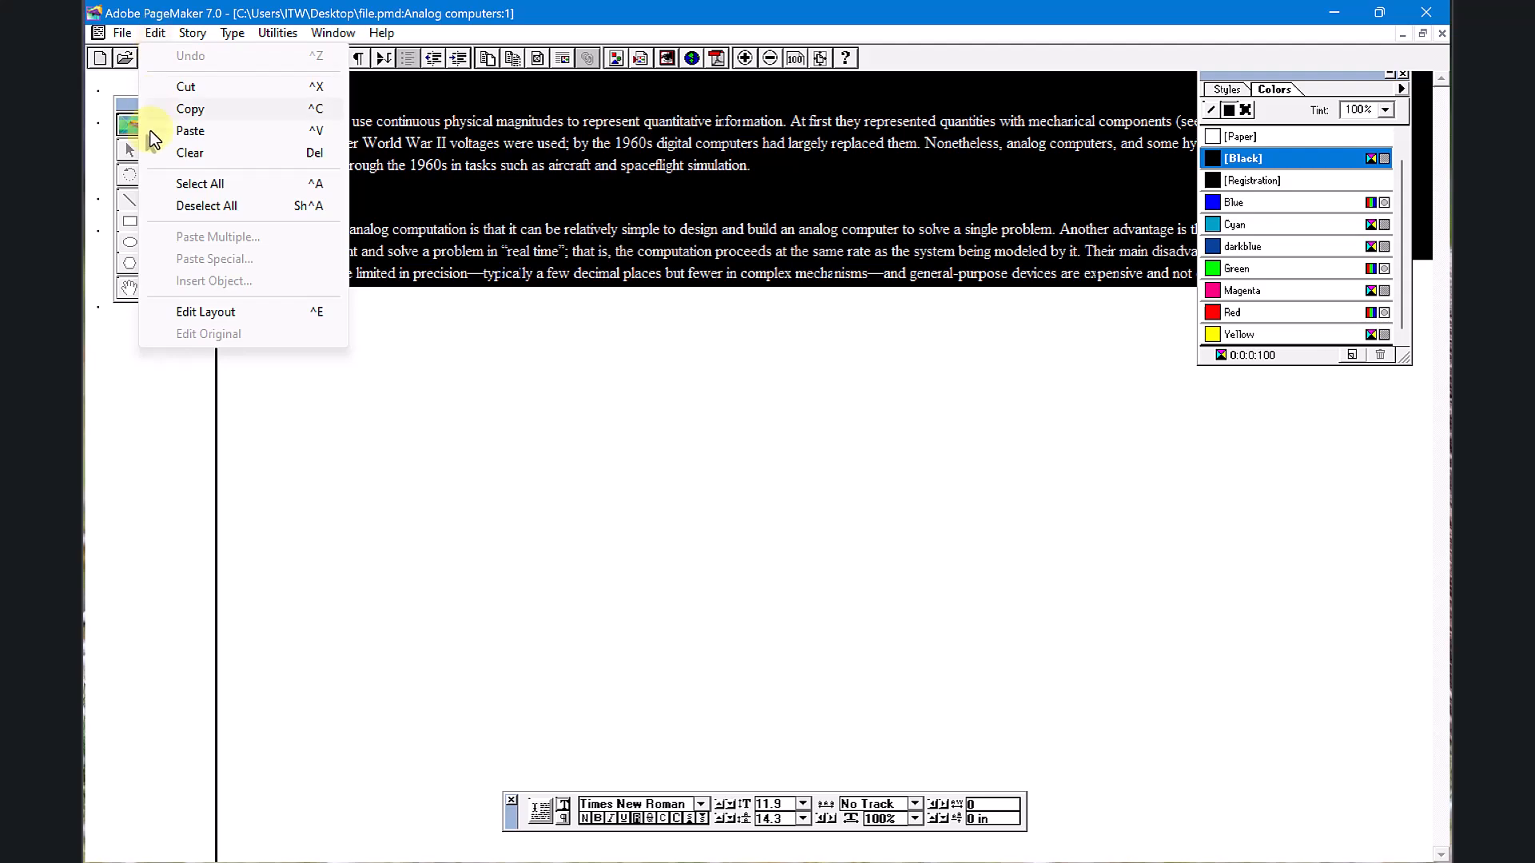
{"action": "mouse_move", "coordinate": [282, 34]}
{"action": "left_click", "coordinate": [208, 314]}
{"action": "left_click", "coordinate": [130, 150]}
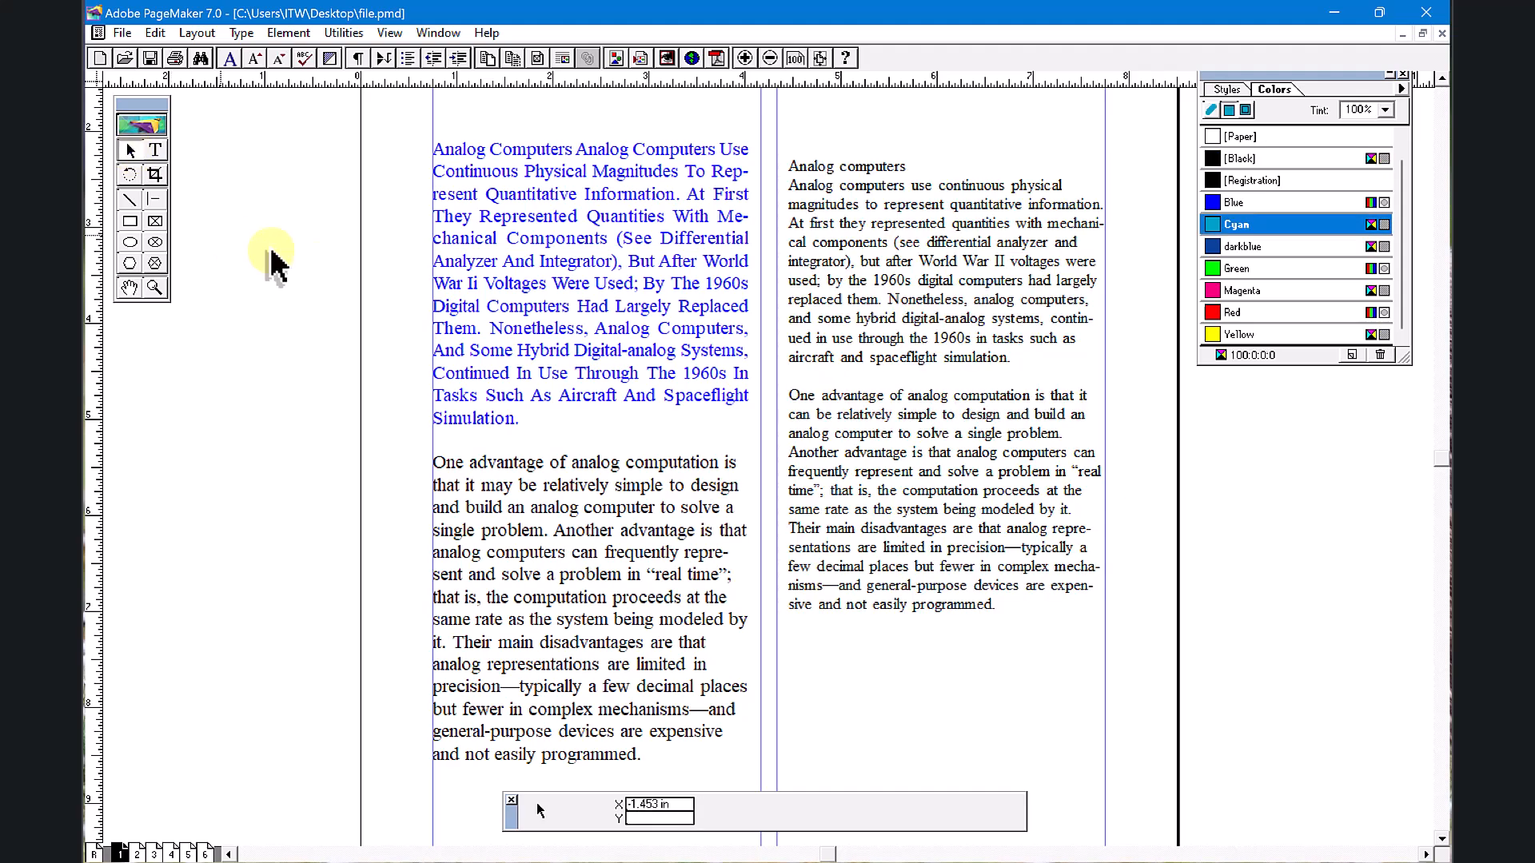
Step: Align the left column's text block with the column guide at X 0.75 in and Y 1.983 in
{"action": "left_click", "coordinate": [514, 256]}
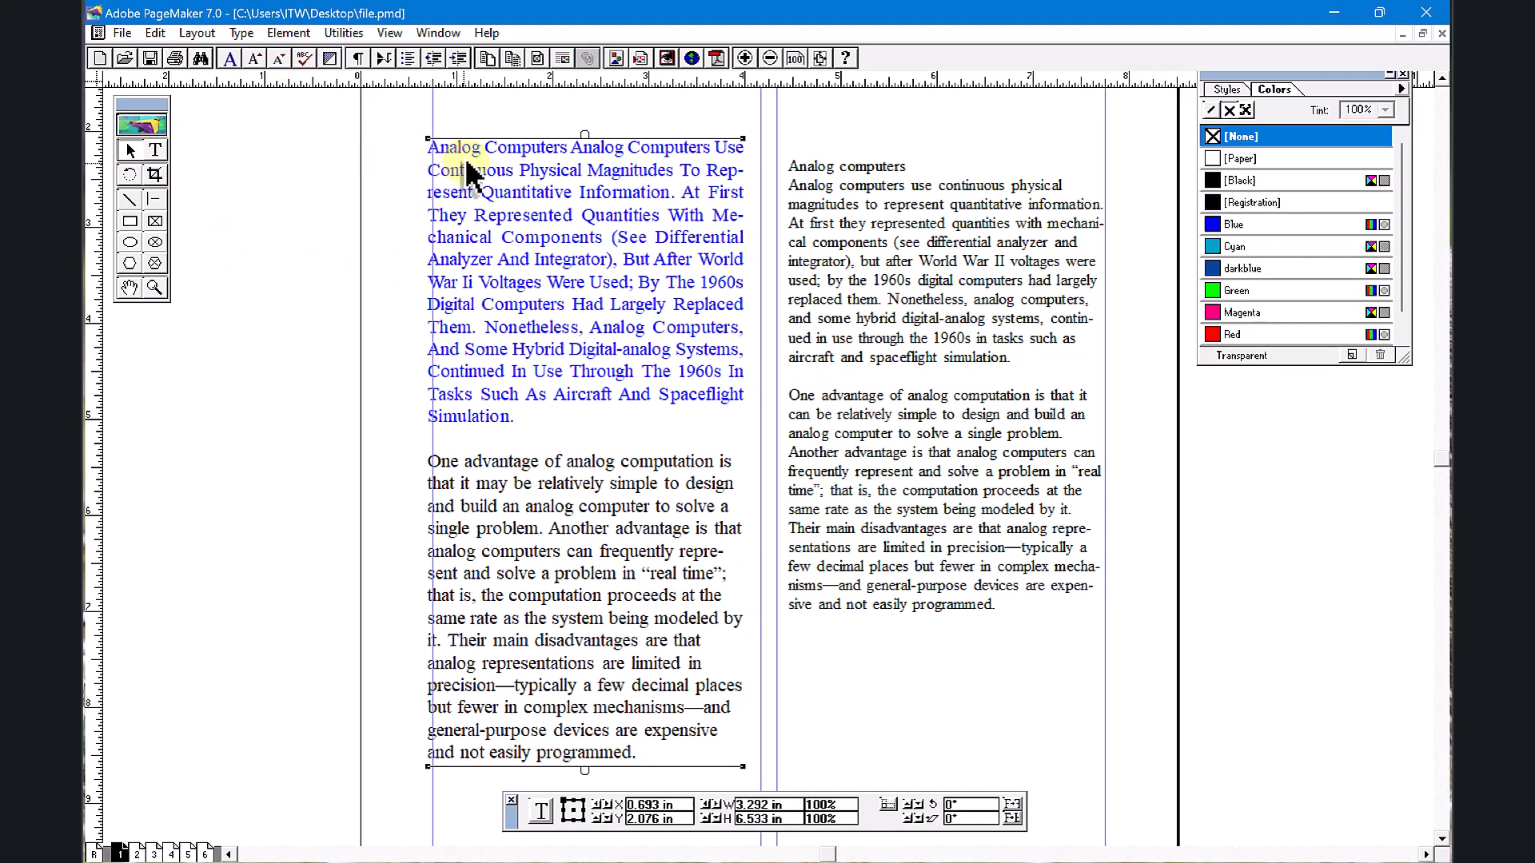
{"action": "left_click_drag", "start_coordinate": [453, 164], "coordinate": [464, 158]}
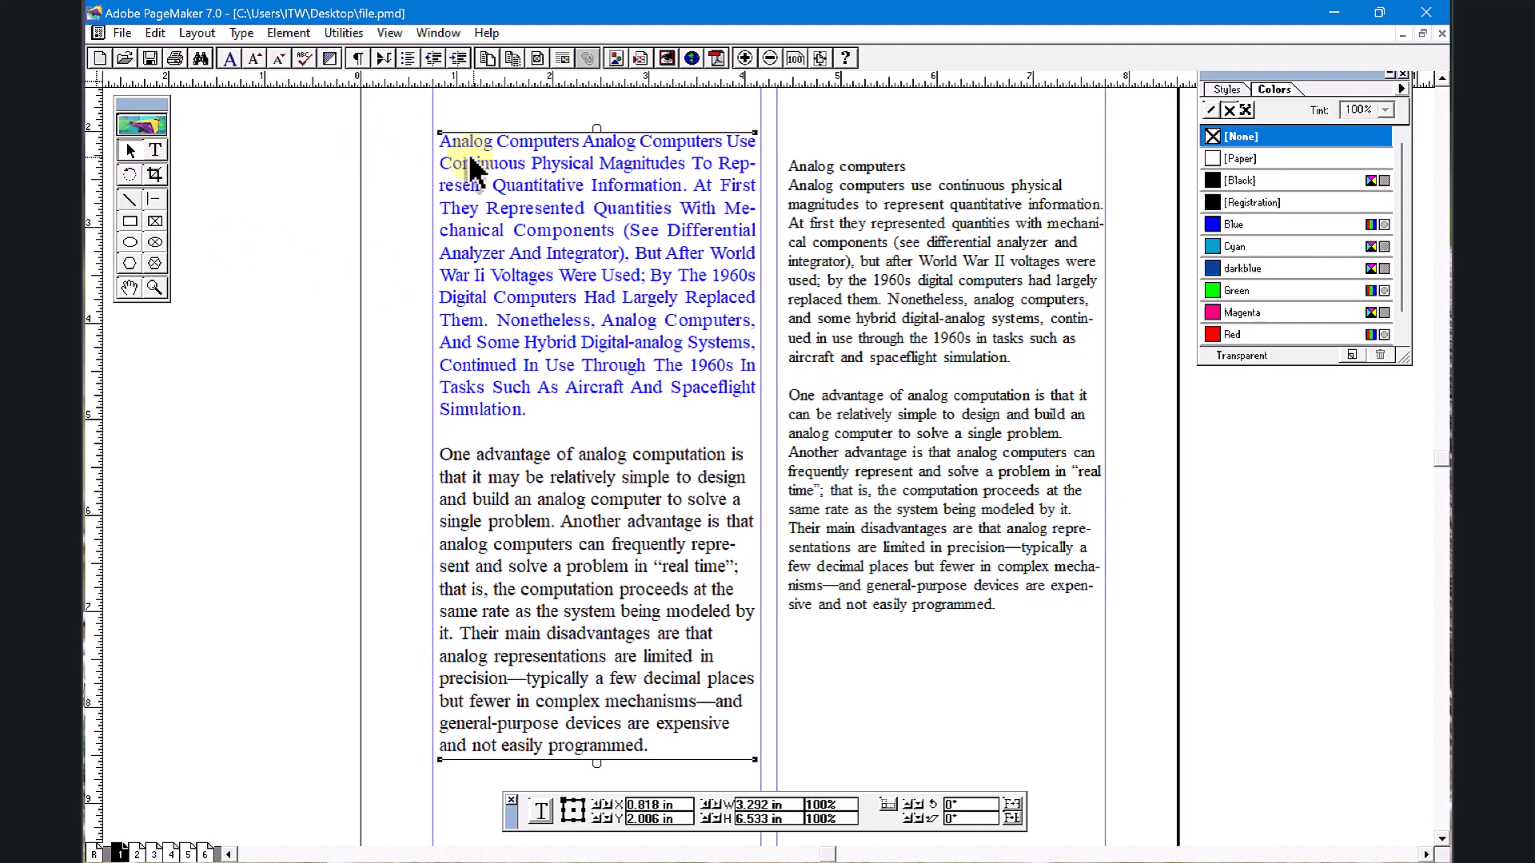
{"action": "left_click", "coordinate": [344, 33]}
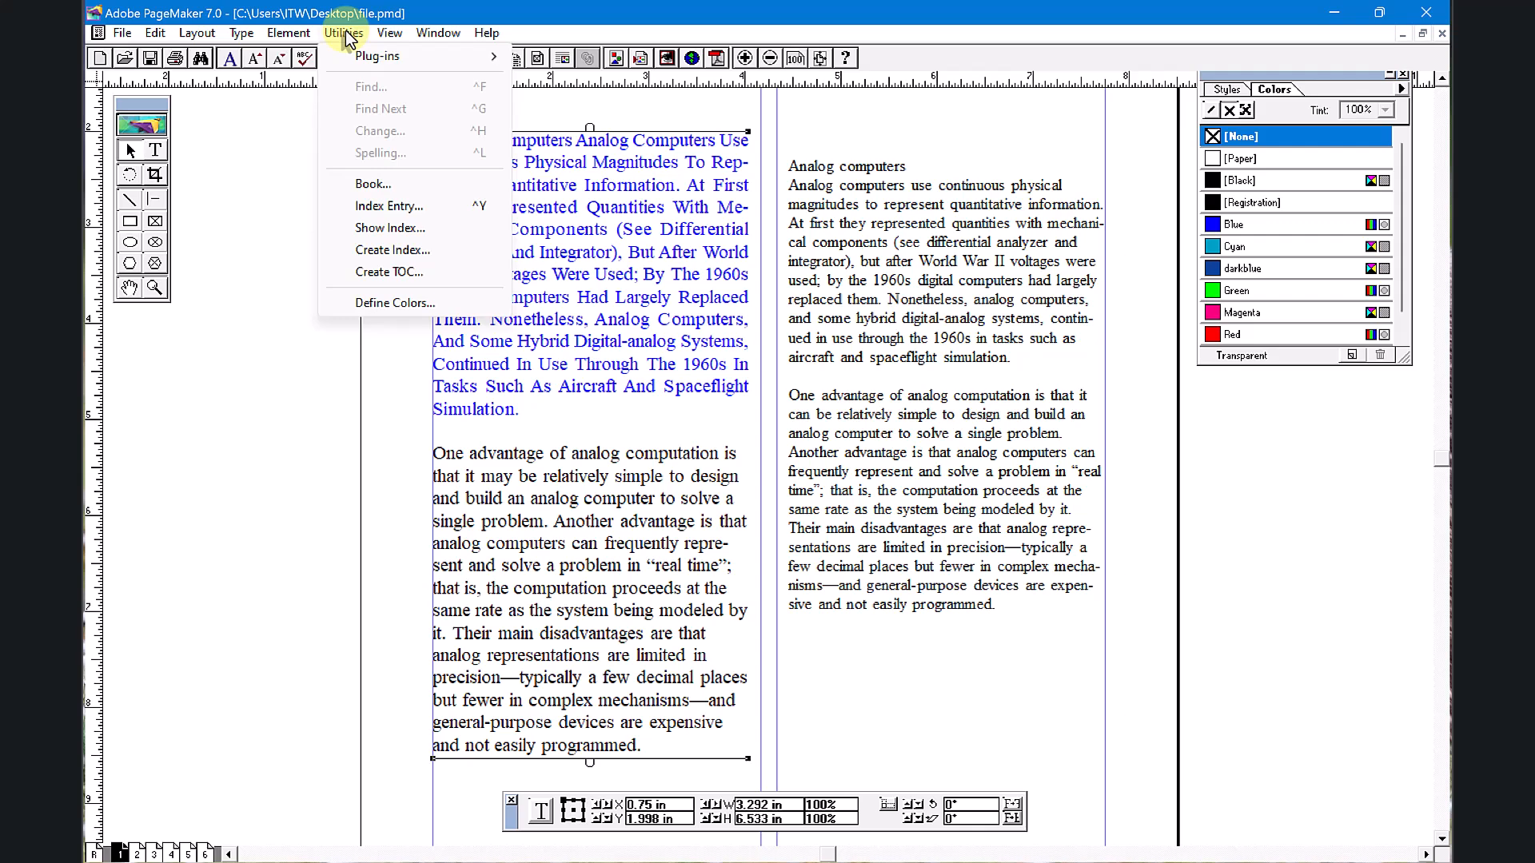
{"action": "left_click_drag", "start_coordinate": [635, 239], "coordinate": [636, 237]}
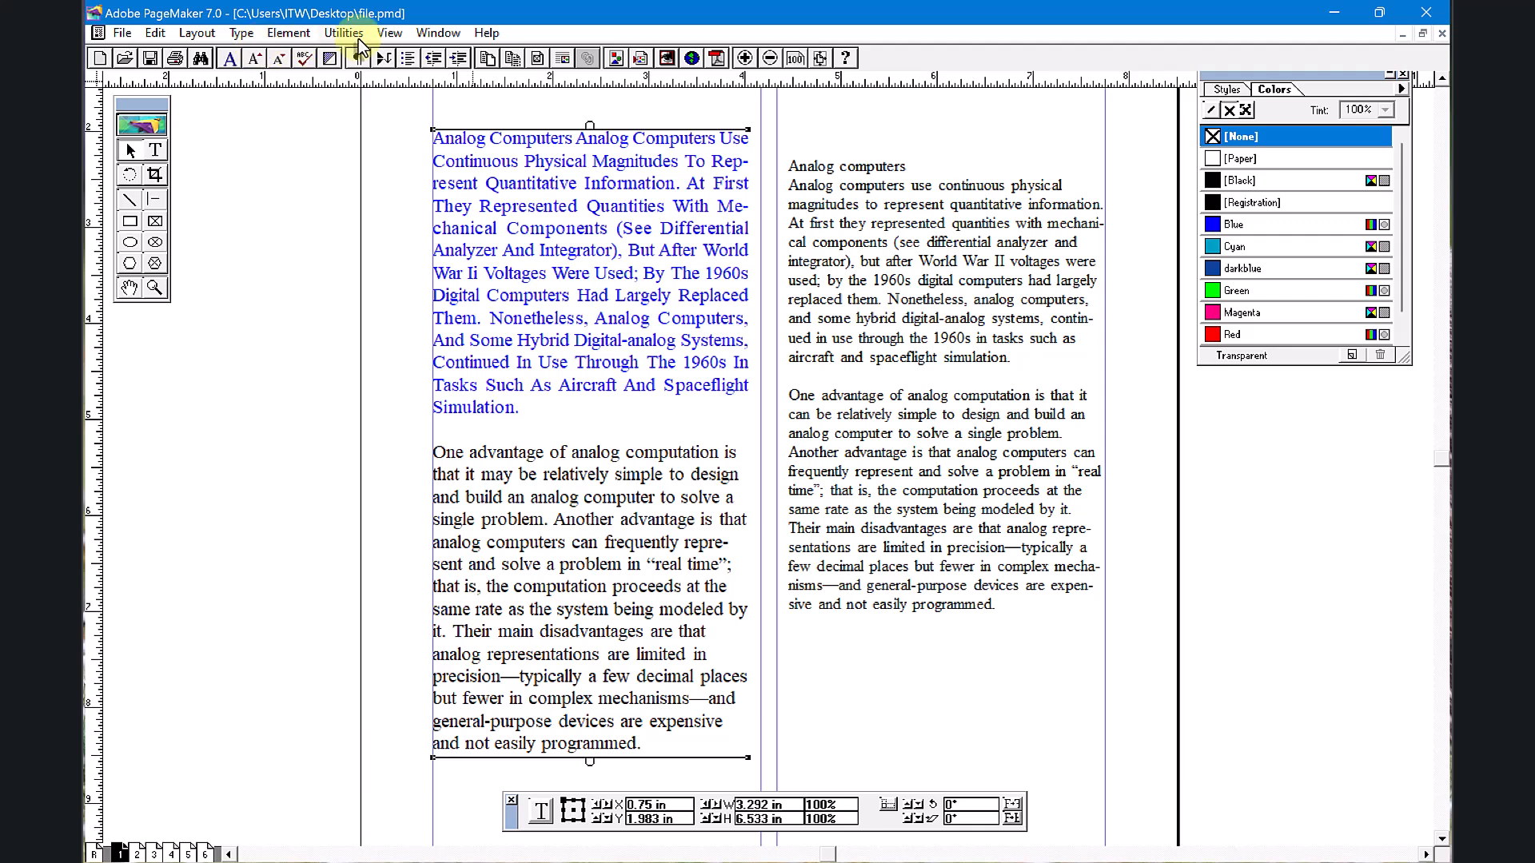
Step: Open the left text block's story in the story editor and move the toolbox off the style name area
{"action": "left_click", "coordinate": [155, 33]}
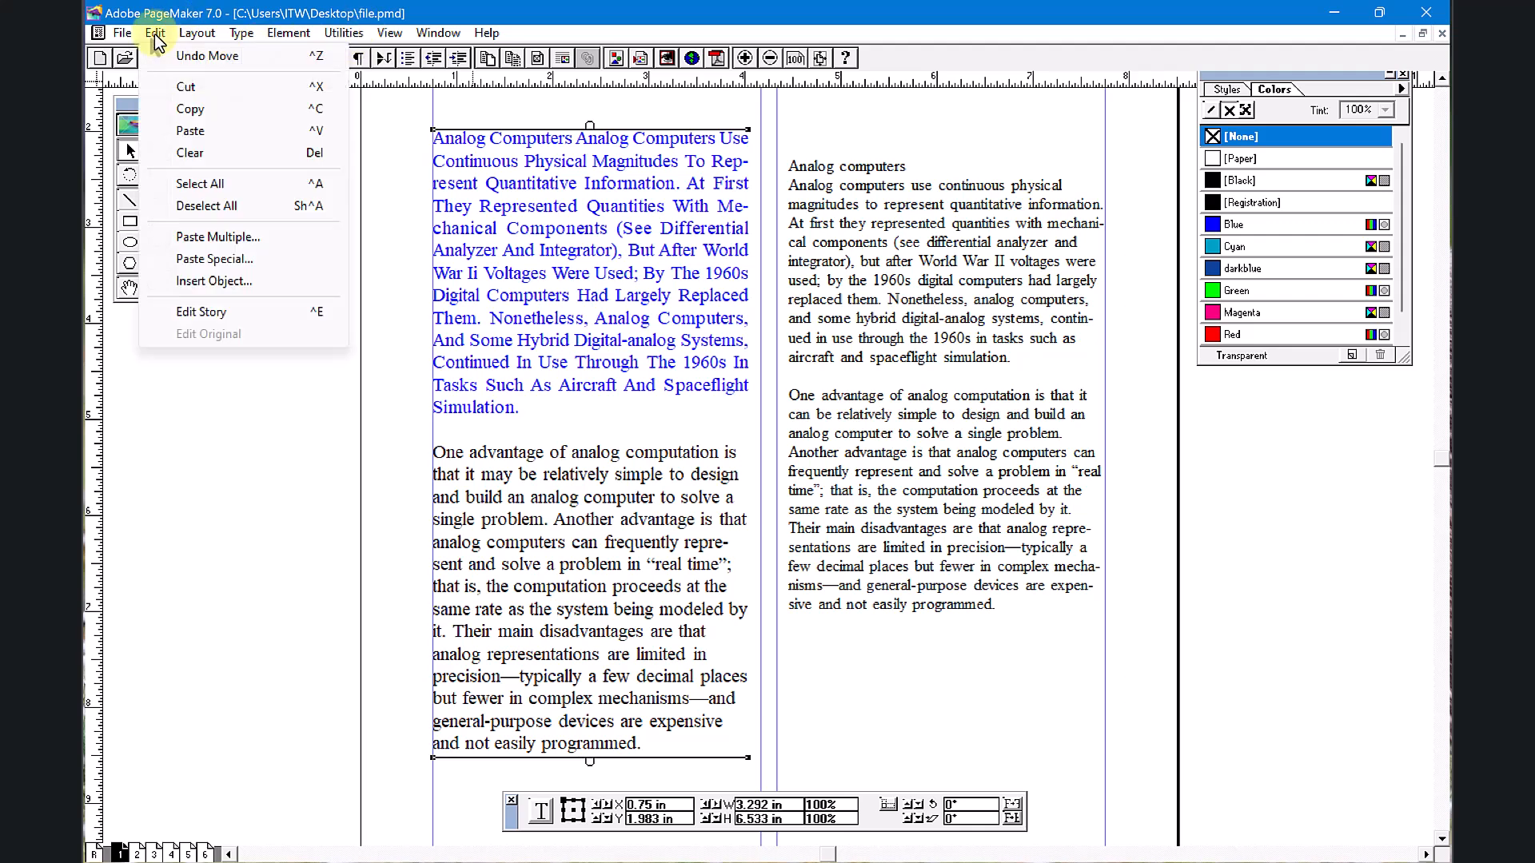
{"action": "left_click", "coordinate": [231, 316]}
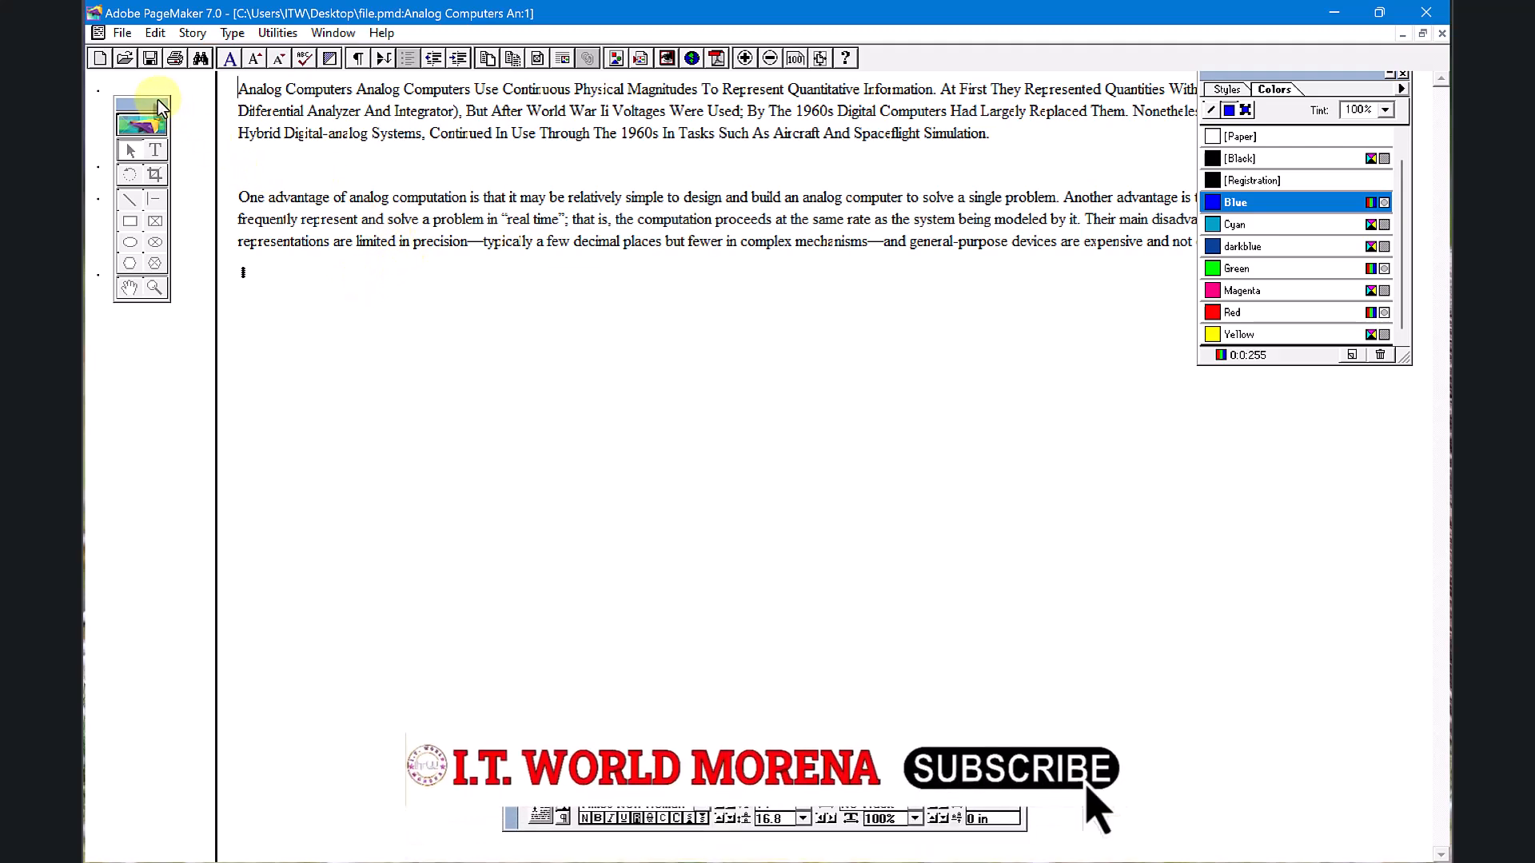
{"action": "left_click_drag", "start_coordinate": [158, 106], "coordinate": [181, 408]}
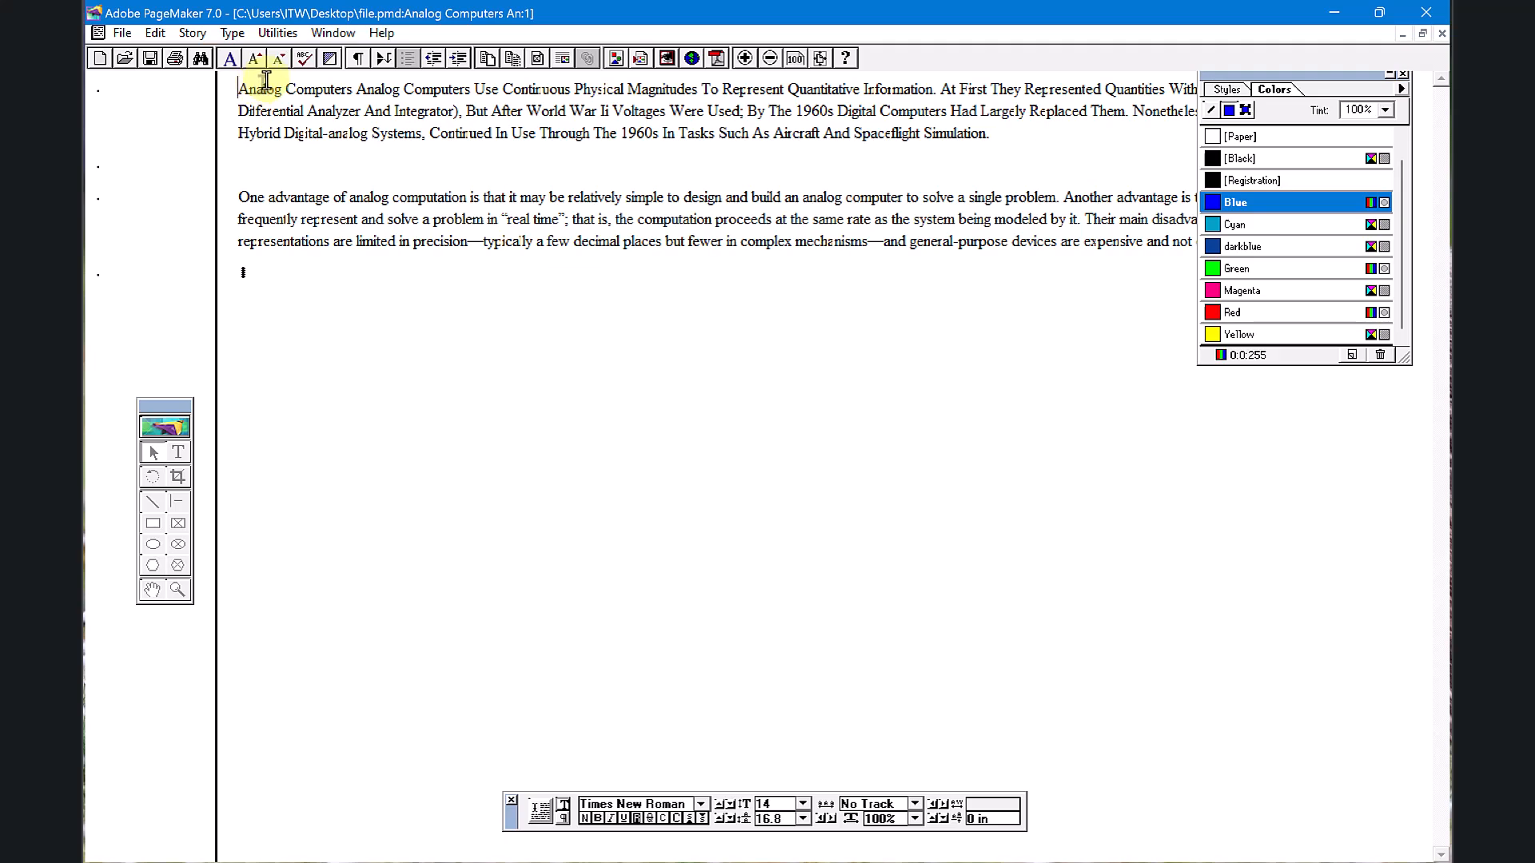
Step: Hide the style names beside the story text, and display them again
{"action": "left_click", "coordinate": [192, 34]}
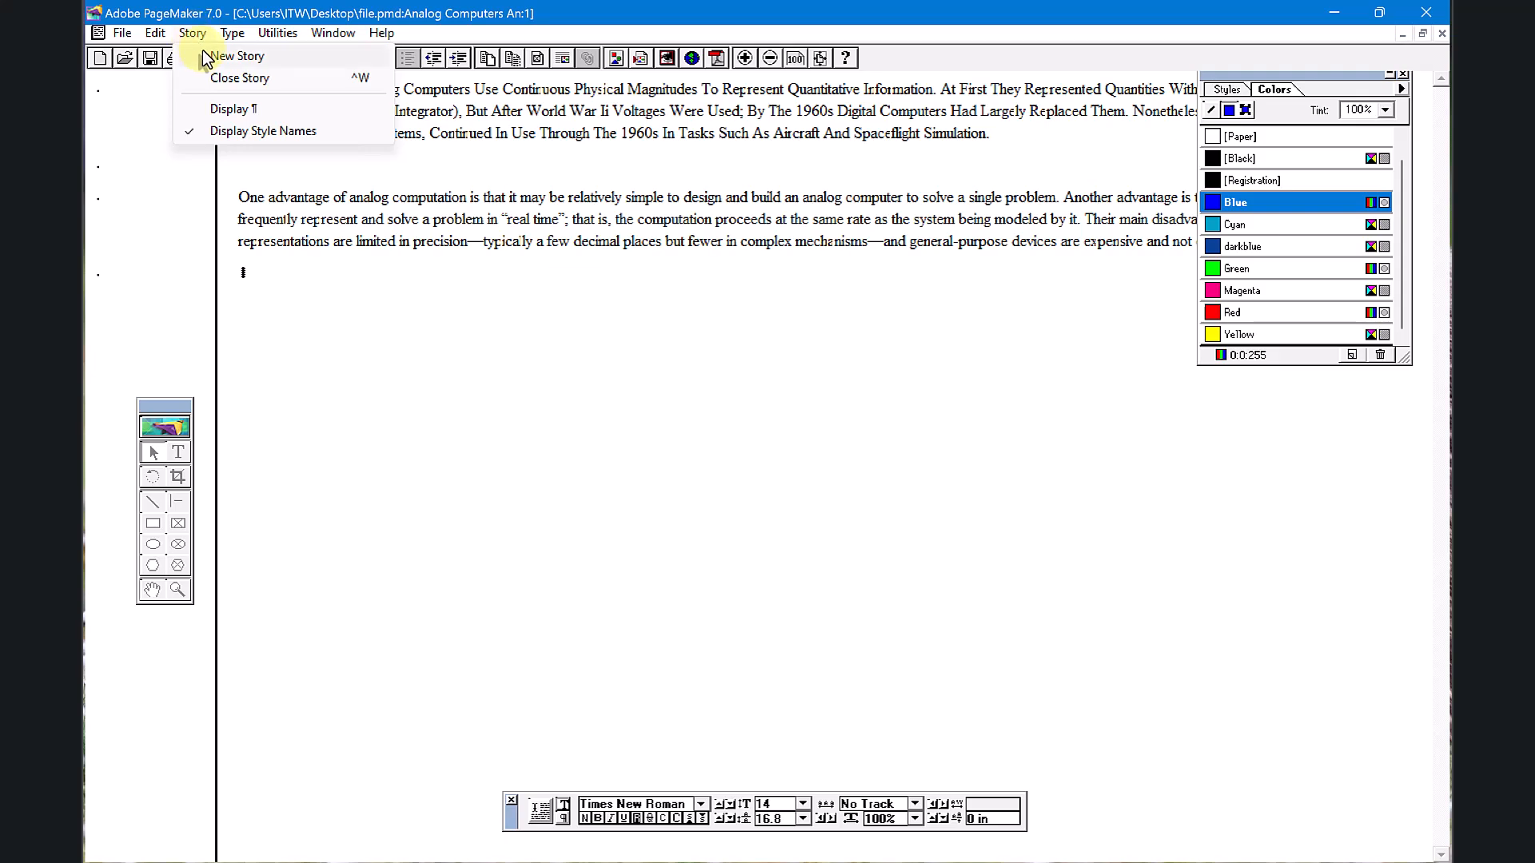
{"action": "left_click", "coordinate": [206, 134]}
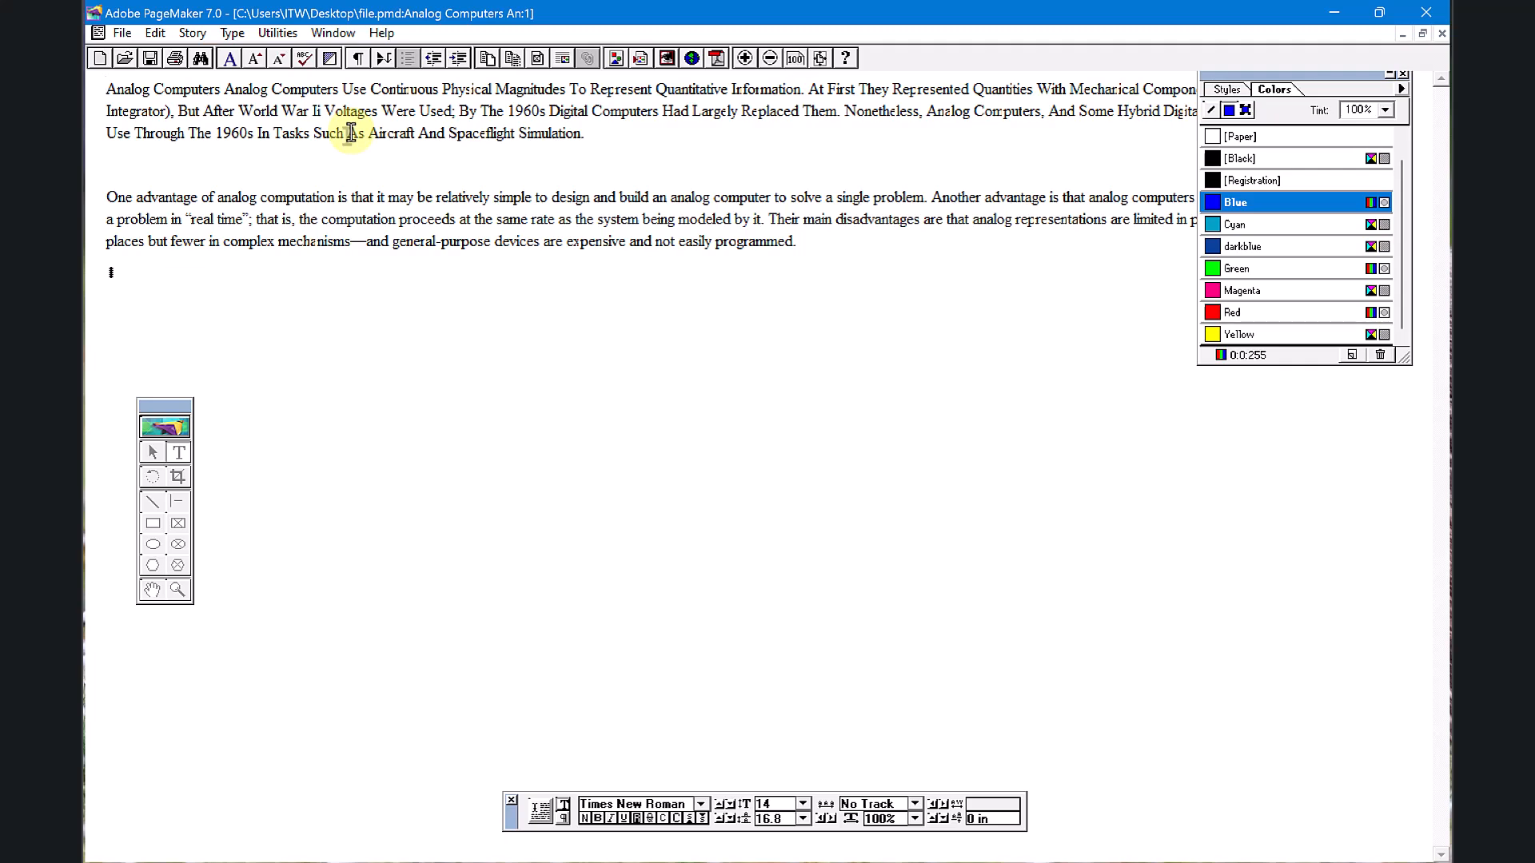
{"action": "left_click", "coordinate": [191, 33]}
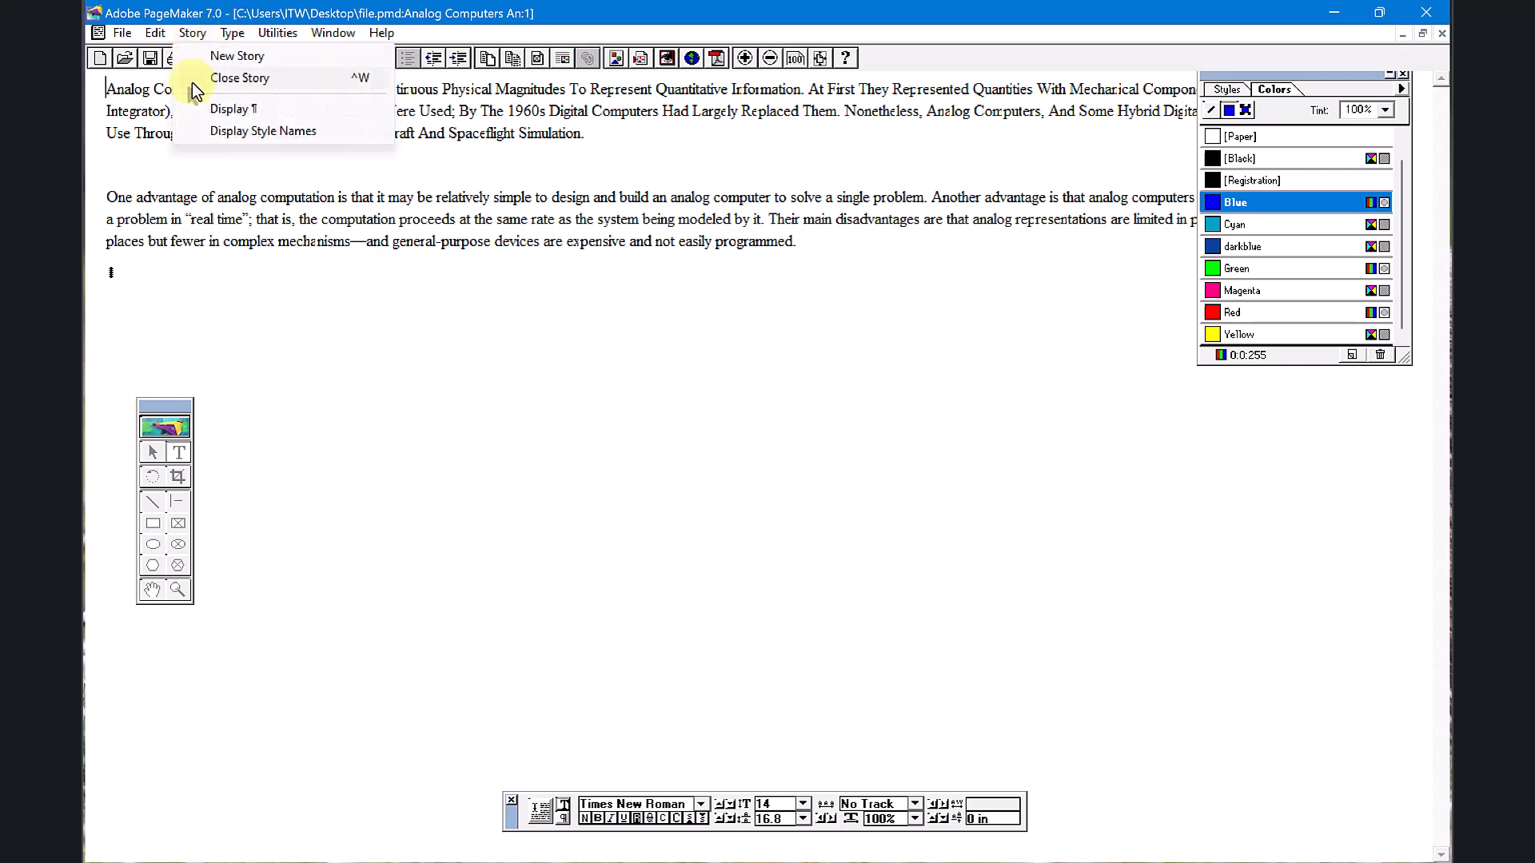
{"action": "left_click", "coordinate": [210, 133]}
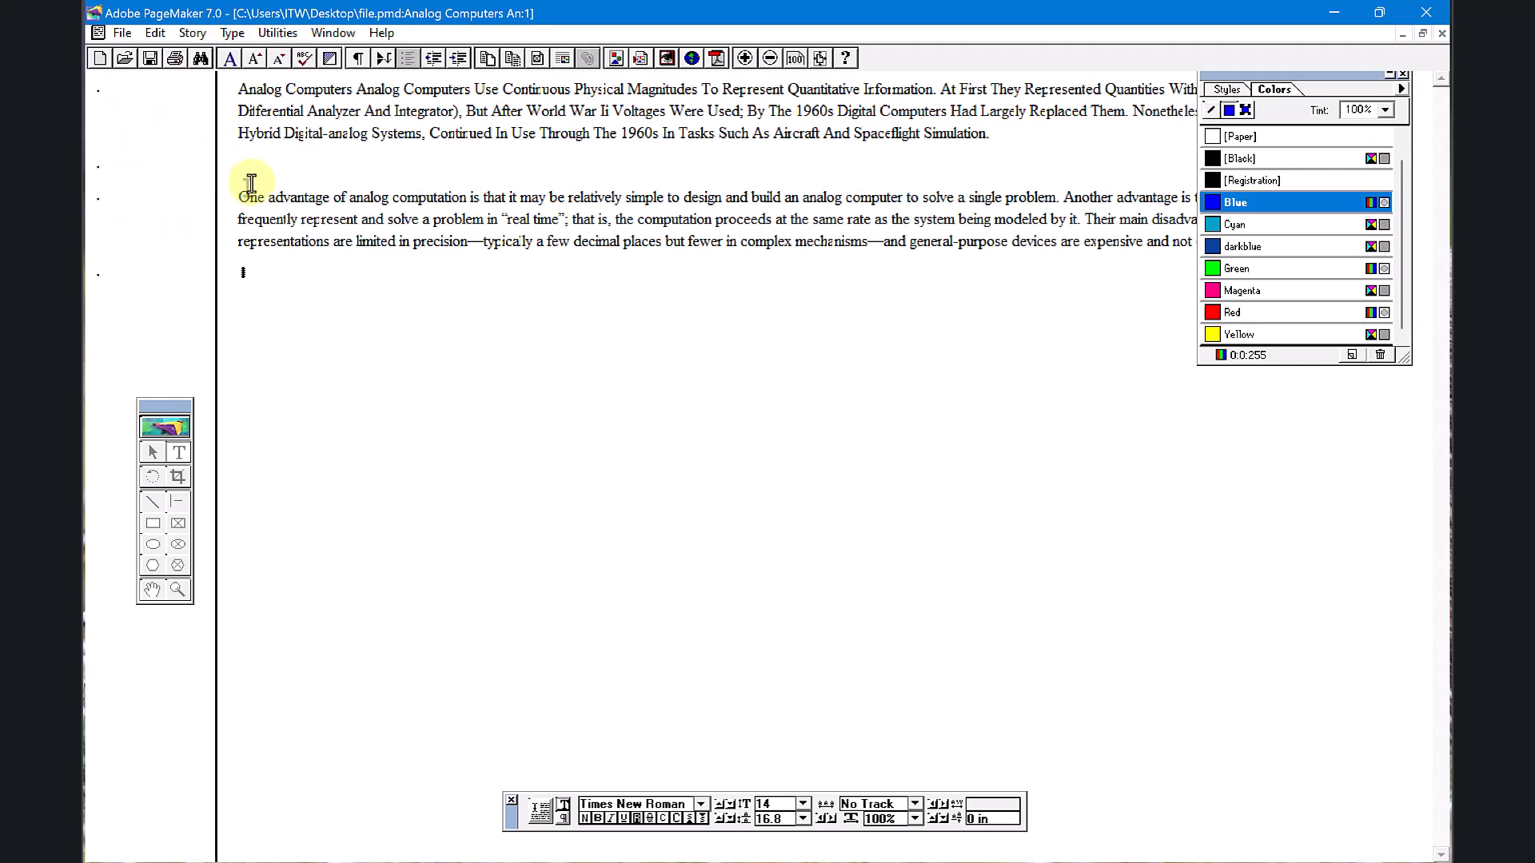
Step: Select the opening words of the first paragraph and apply the Caption paragraph style
{"action": "left_click_drag", "start_coordinate": [403, 89], "coordinate": [238, 91]}
{"action": "left_click", "coordinate": [232, 32]}
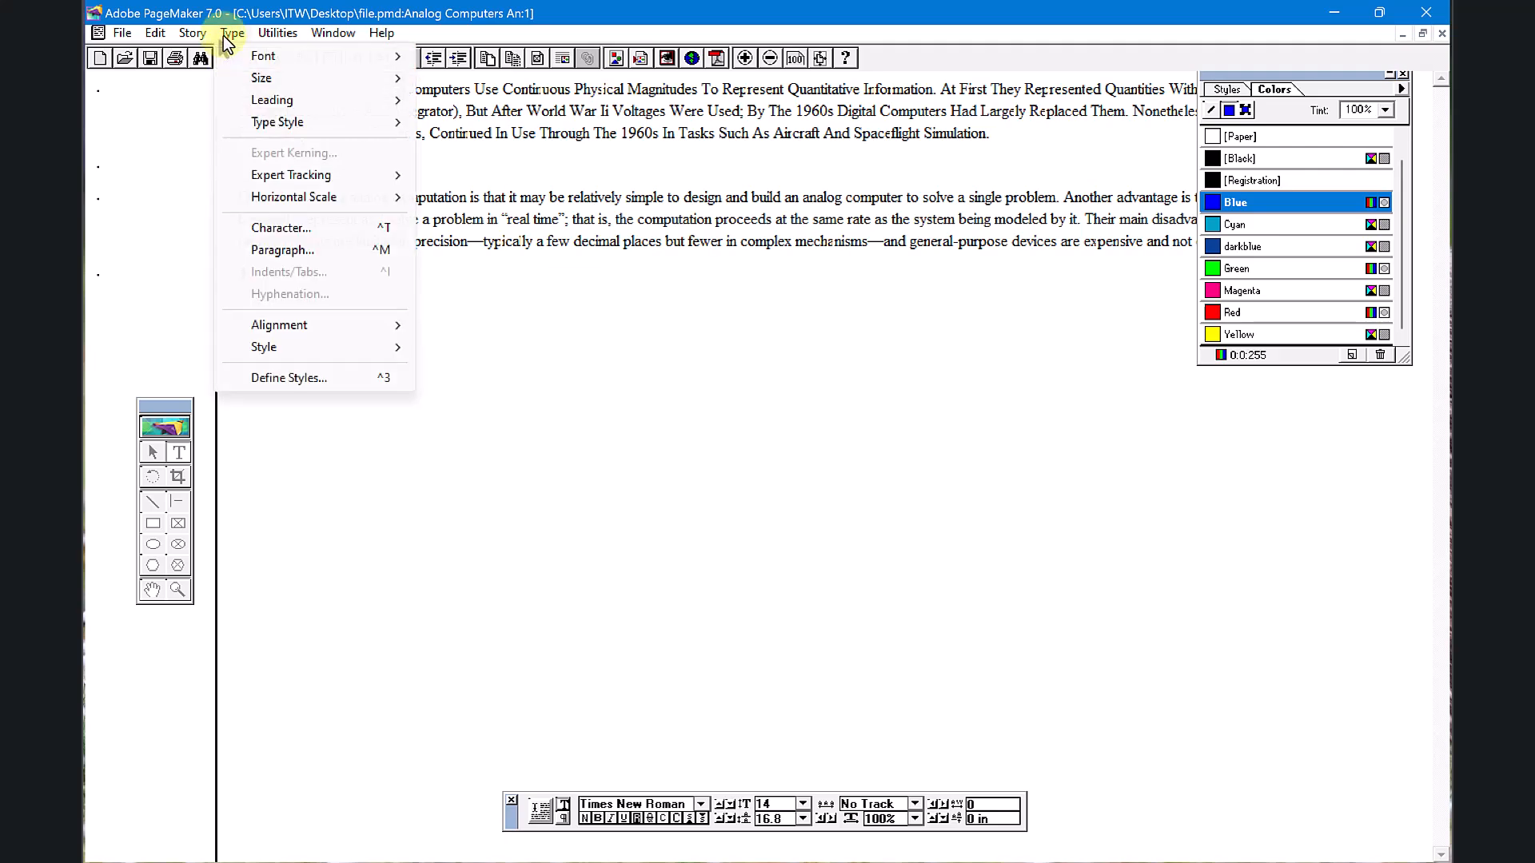
{"action": "mouse_move", "coordinate": [289, 349]}
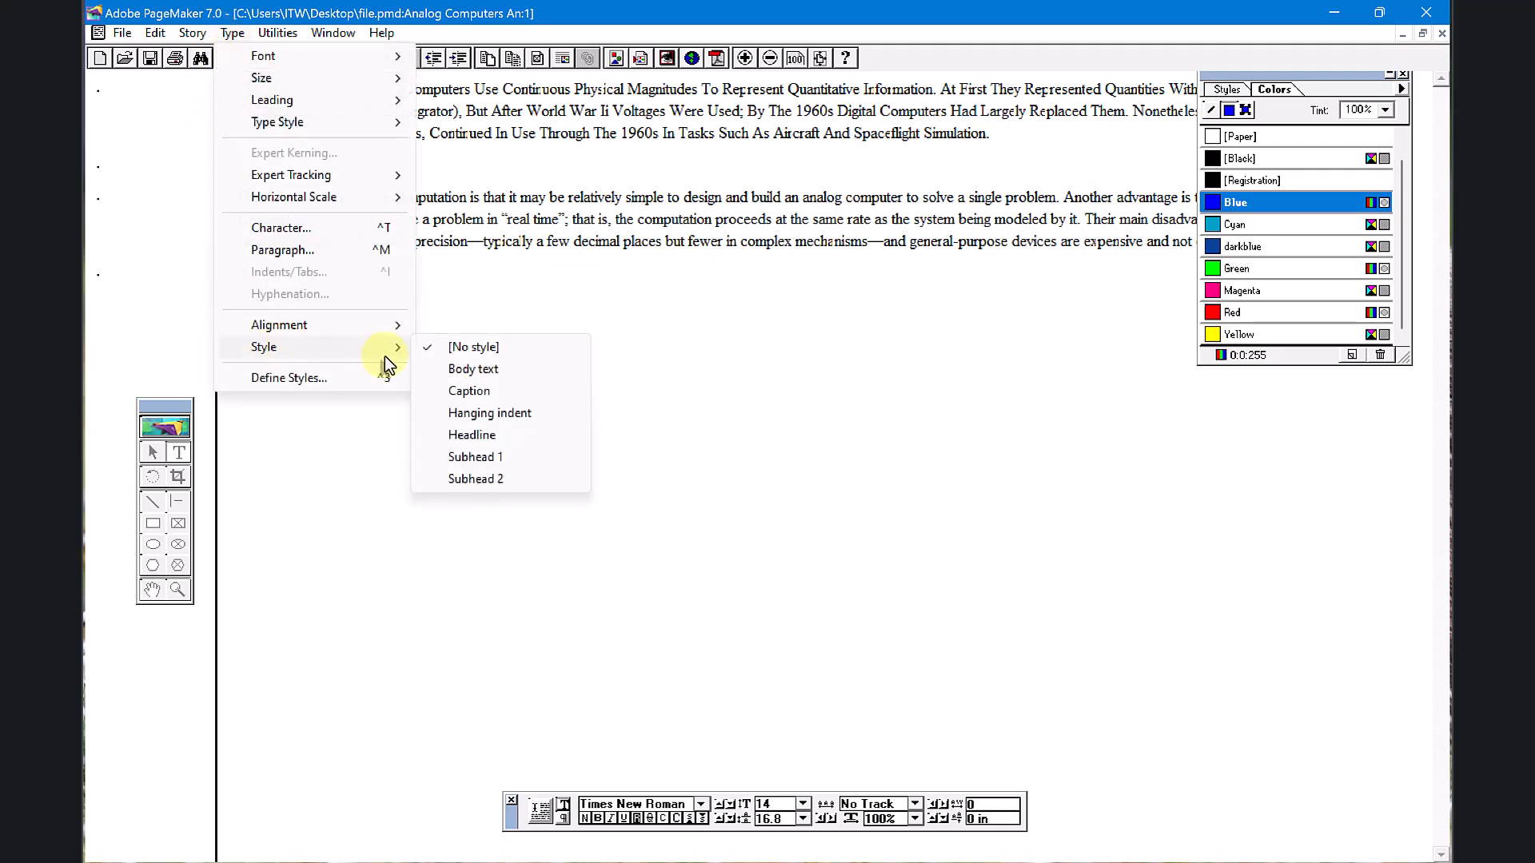
{"action": "left_click", "coordinate": [478, 391]}
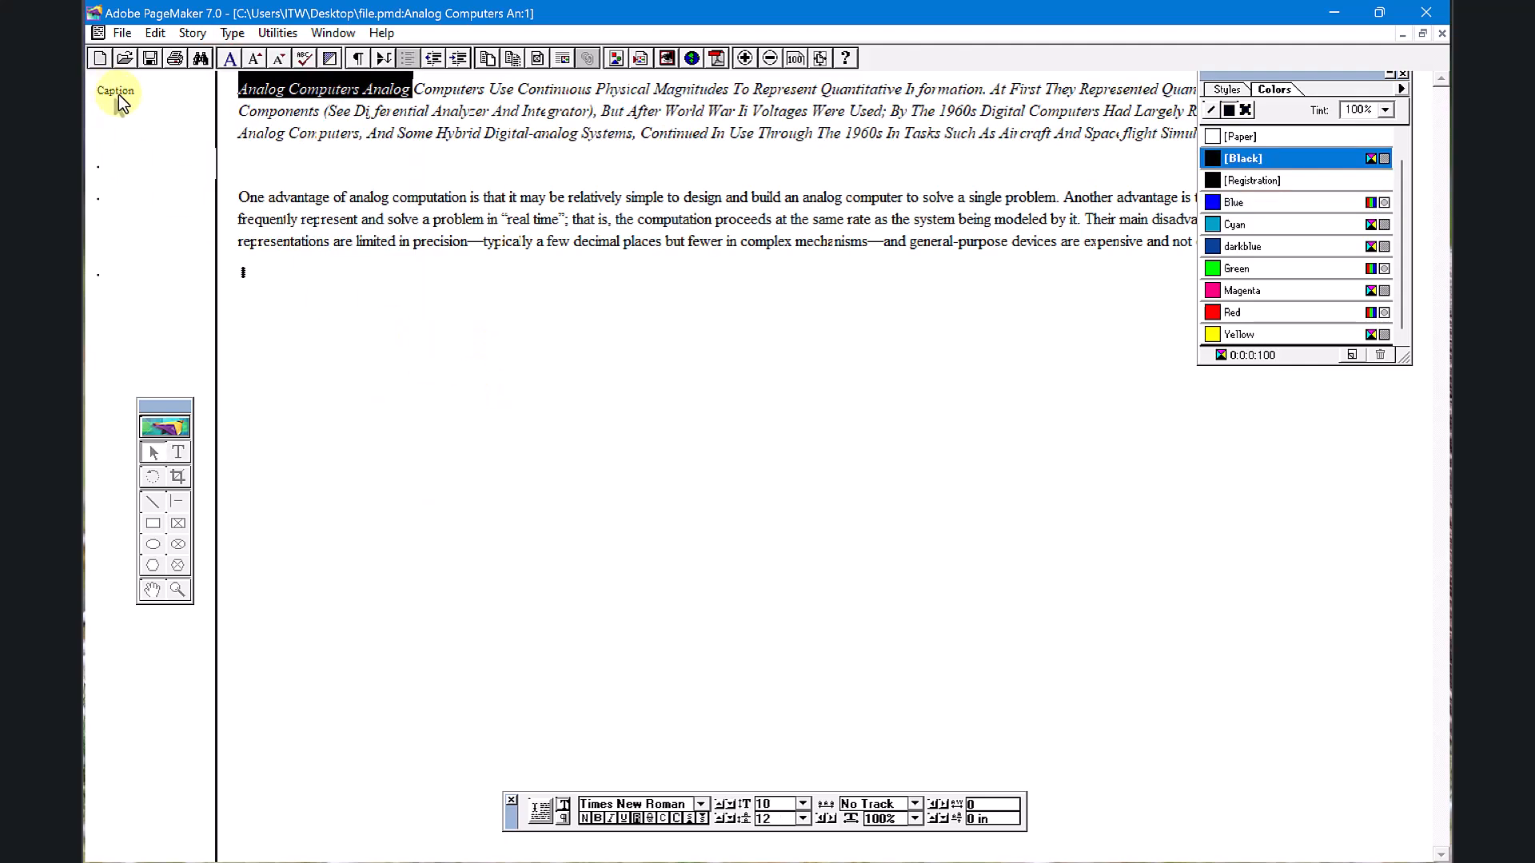
Step: Set the first paragraph's style to [No style]
{"action": "left_click", "coordinate": [232, 33]}
{"action": "mouse_move", "coordinate": [296, 344]}
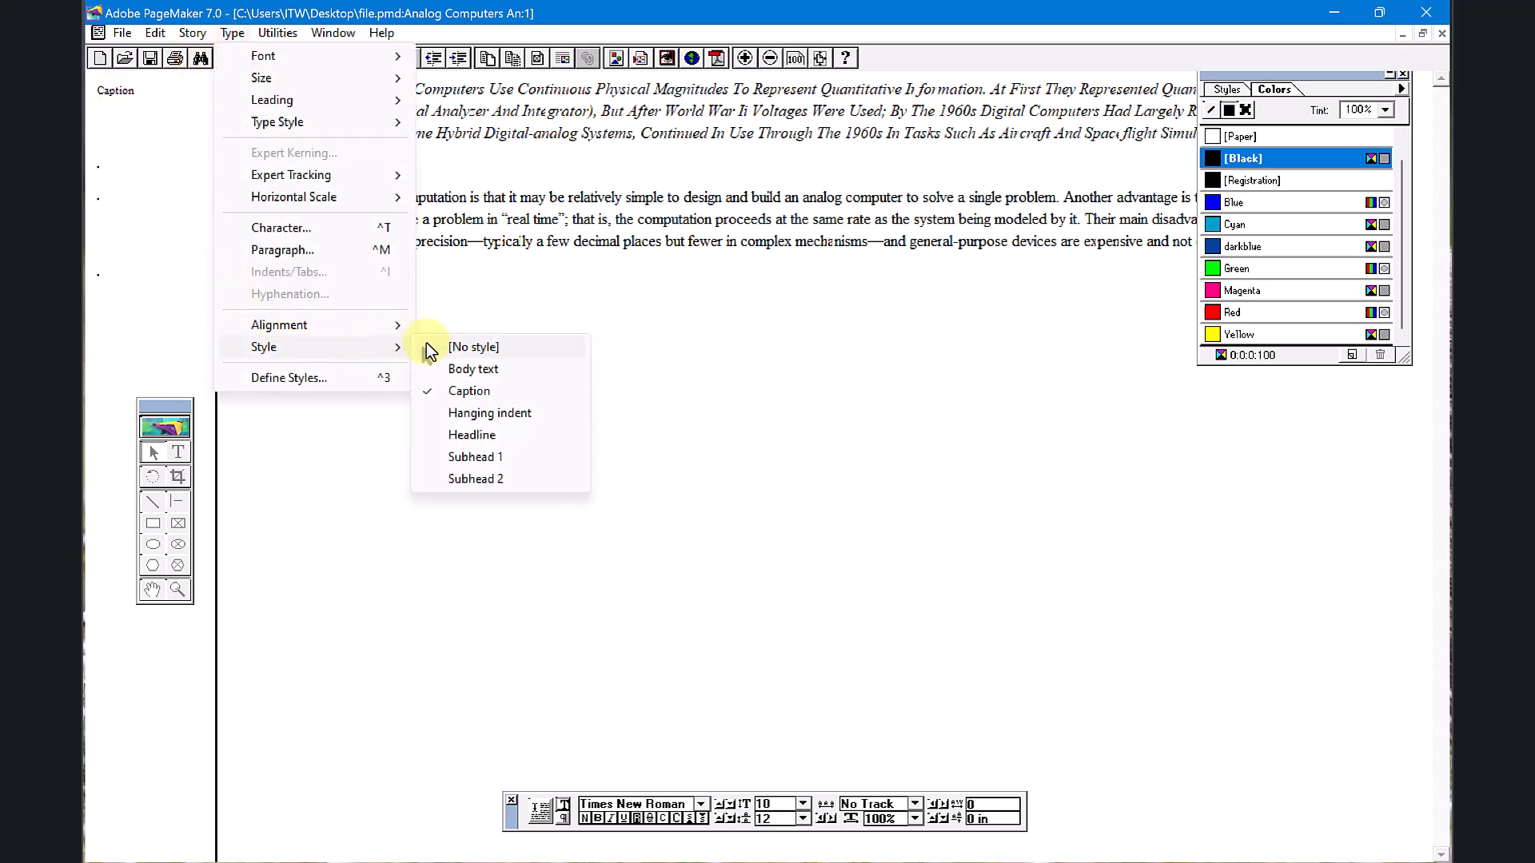
{"action": "left_click", "coordinate": [448, 348]}
Step: Leave the story editor and go back to the page layout
{"action": "left_click", "coordinate": [233, 35]}
{"action": "mouse_move", "coordinate": [155, 33]}
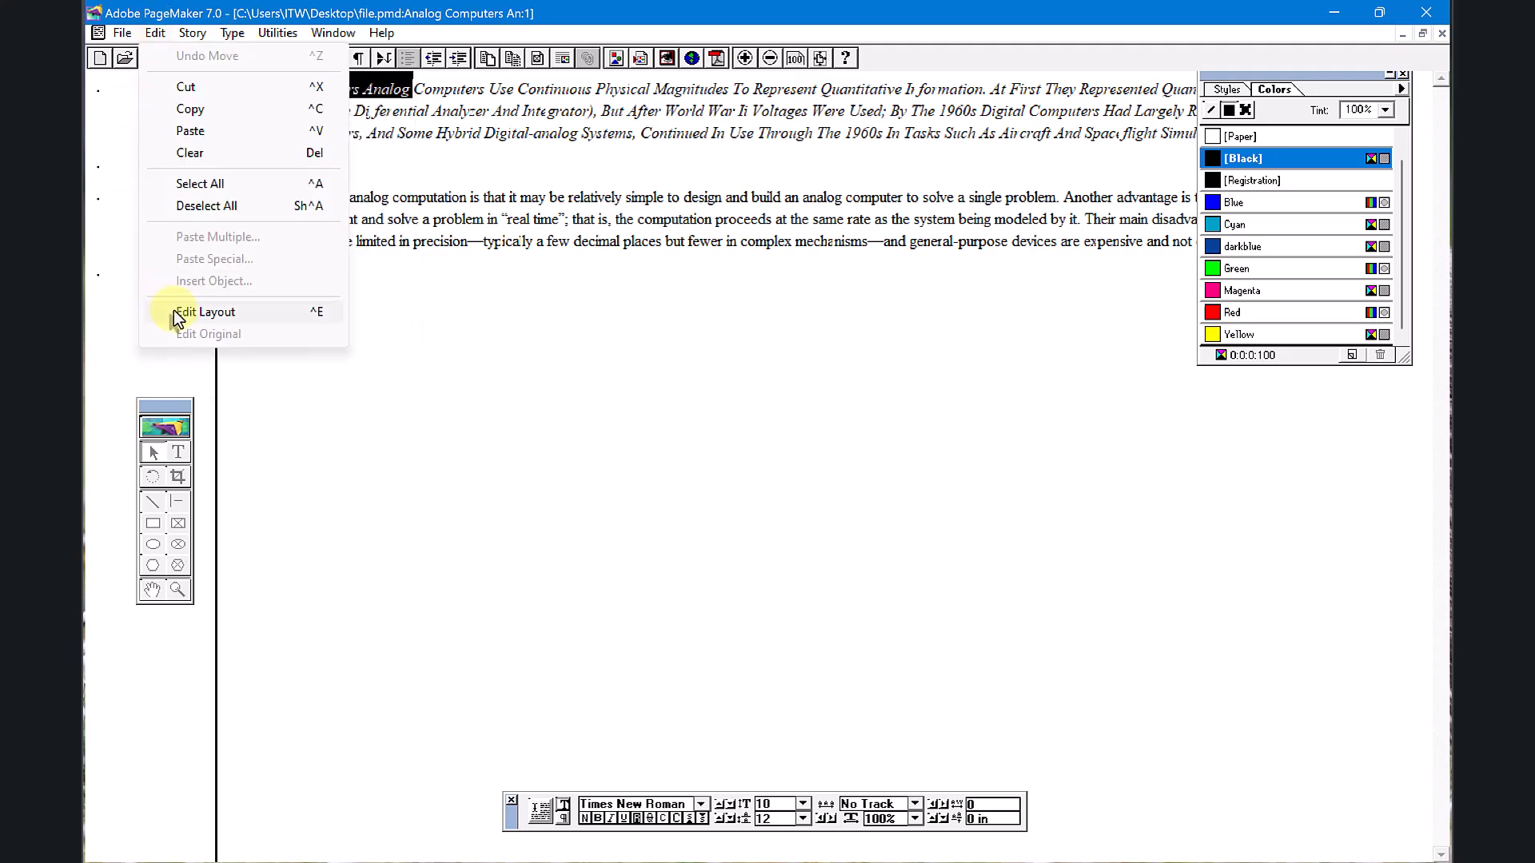
{"action": "left_click", "coordinate": [205, 311]}
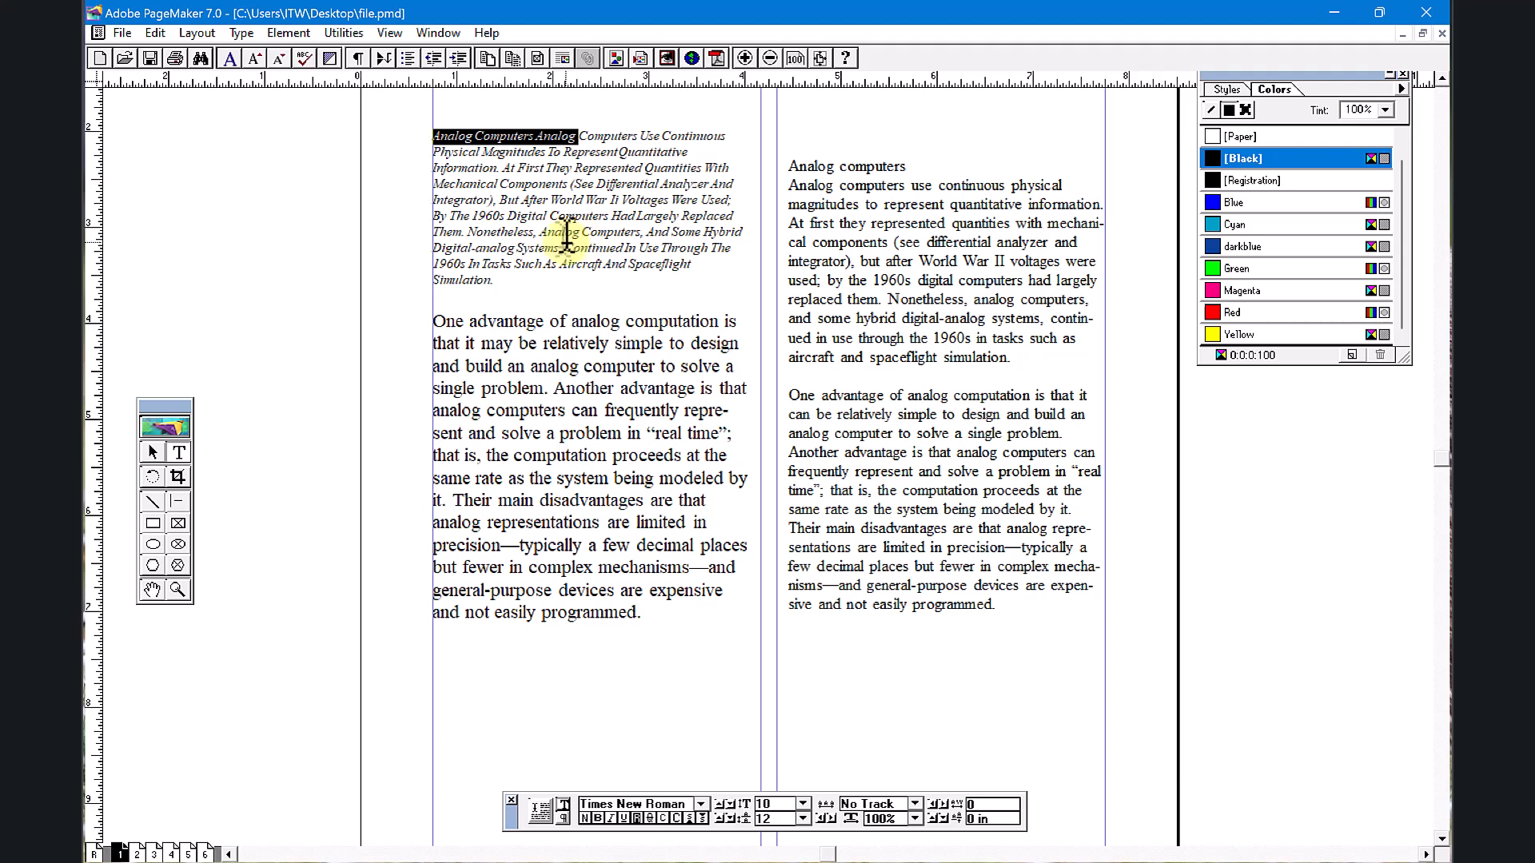
{"action": "left_click", "coordinate": [358, 32]}
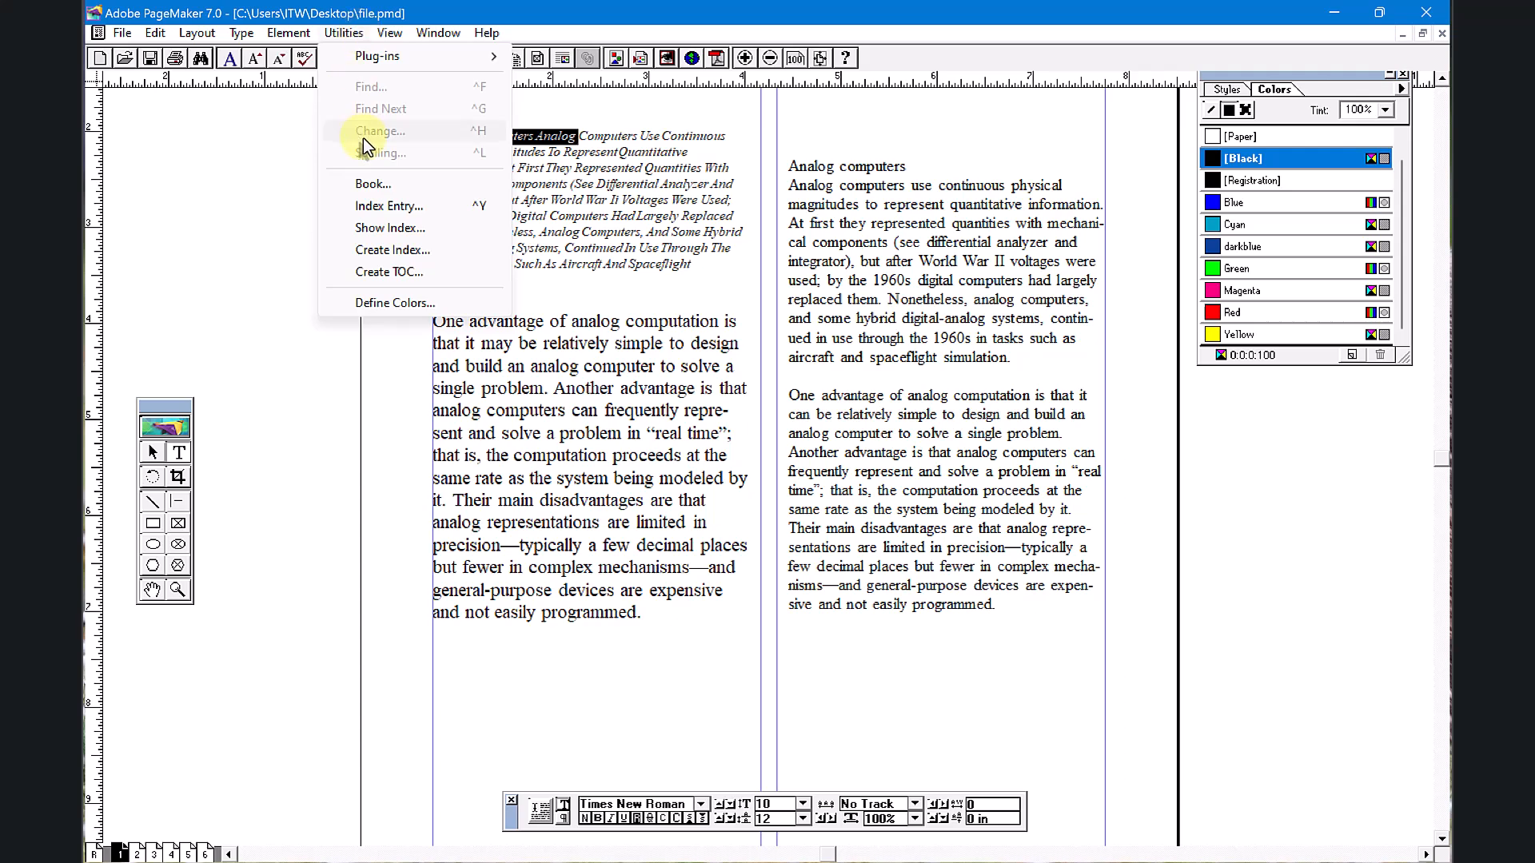
{"action": "left_click", "coordinate": [559, 846]}
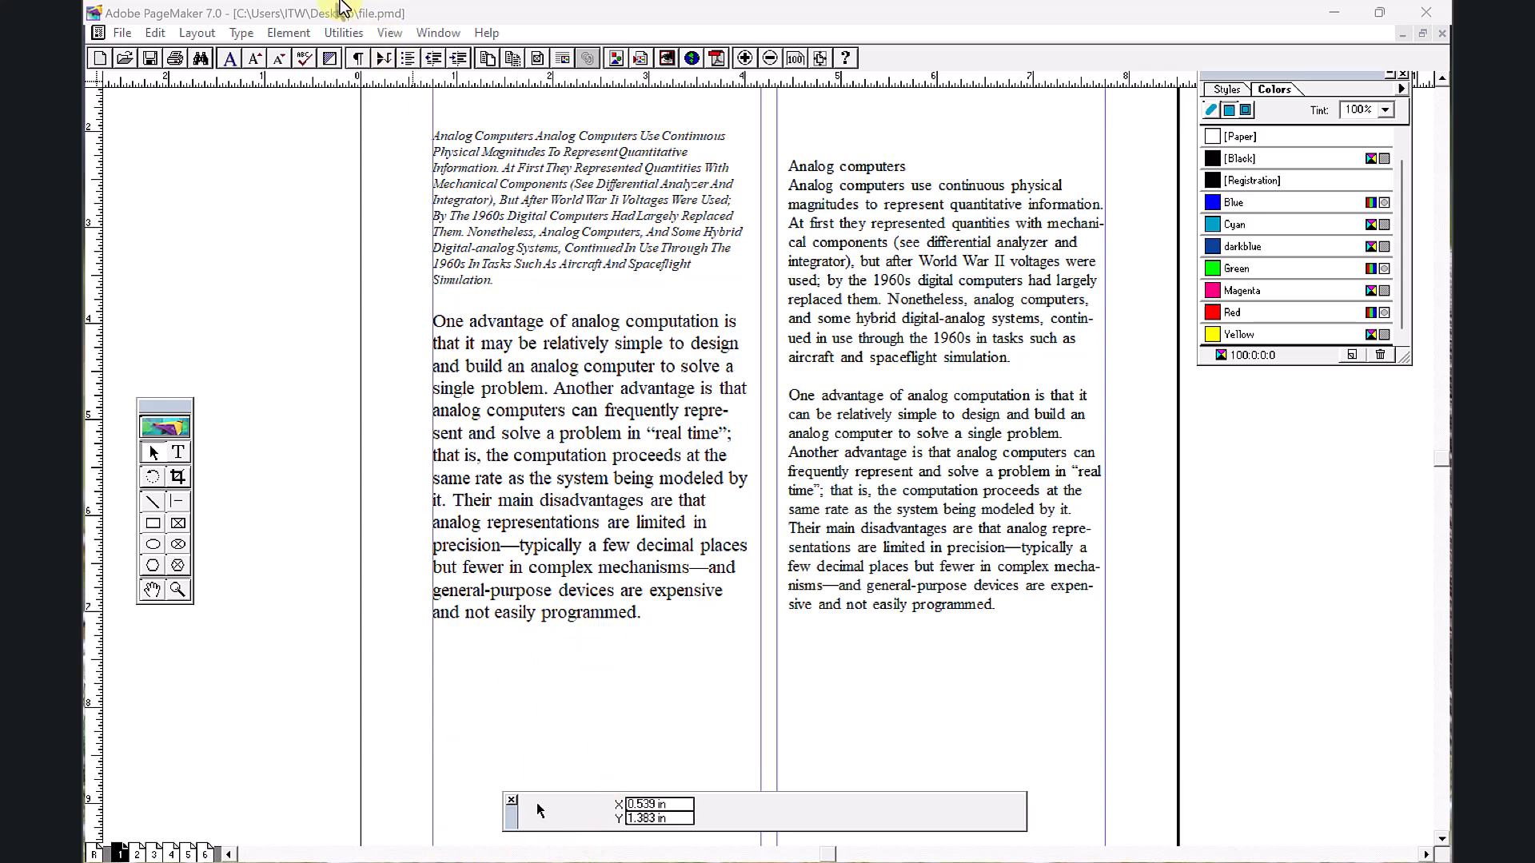
{"action": "left_click", "coordinate": [342, 34]}
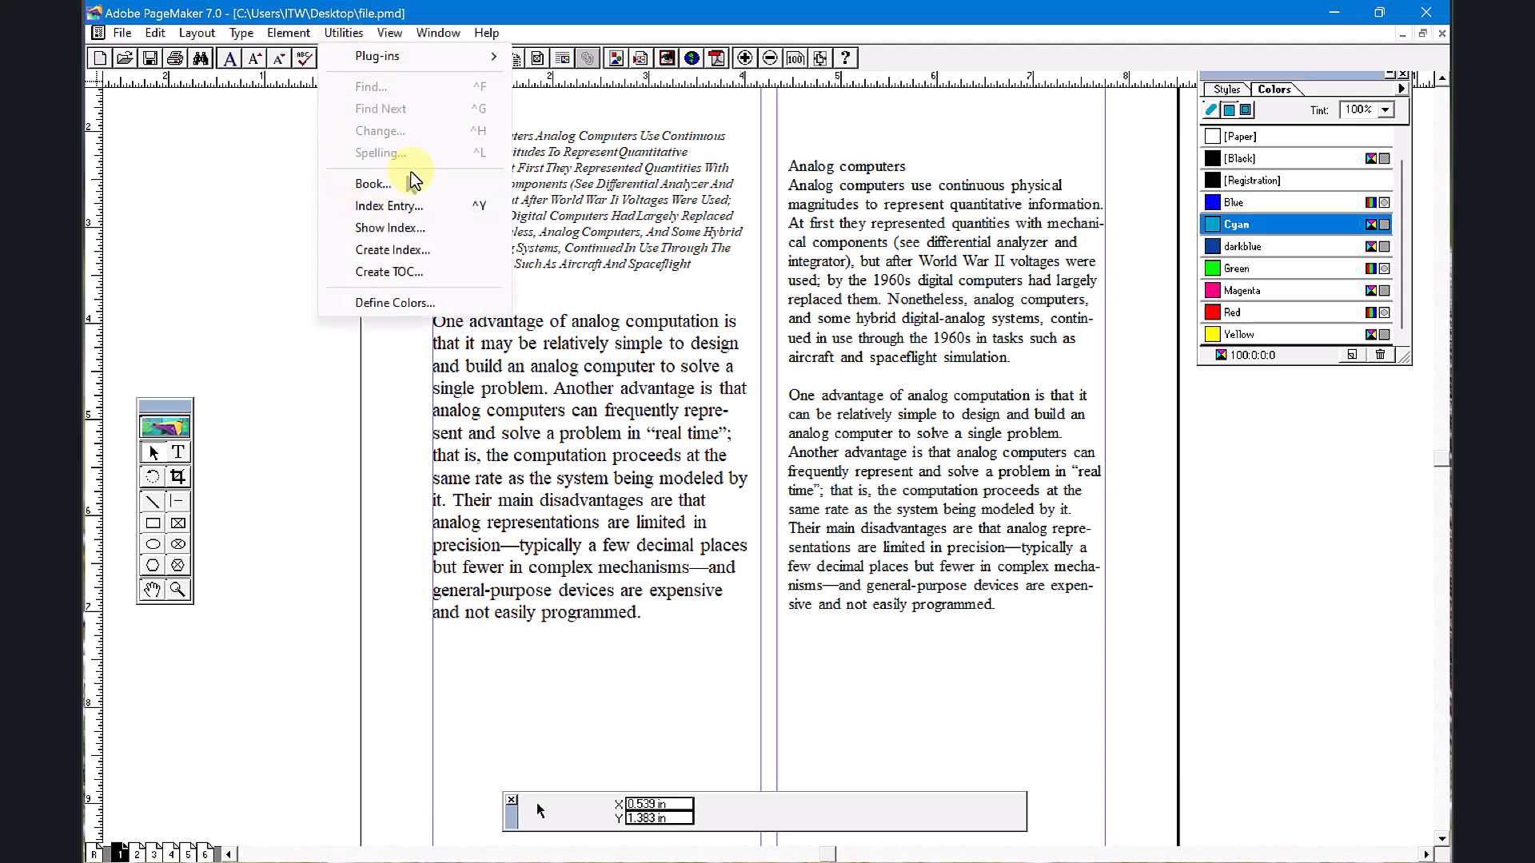
{"action": "left_click", "coordinate": [569, 409]}
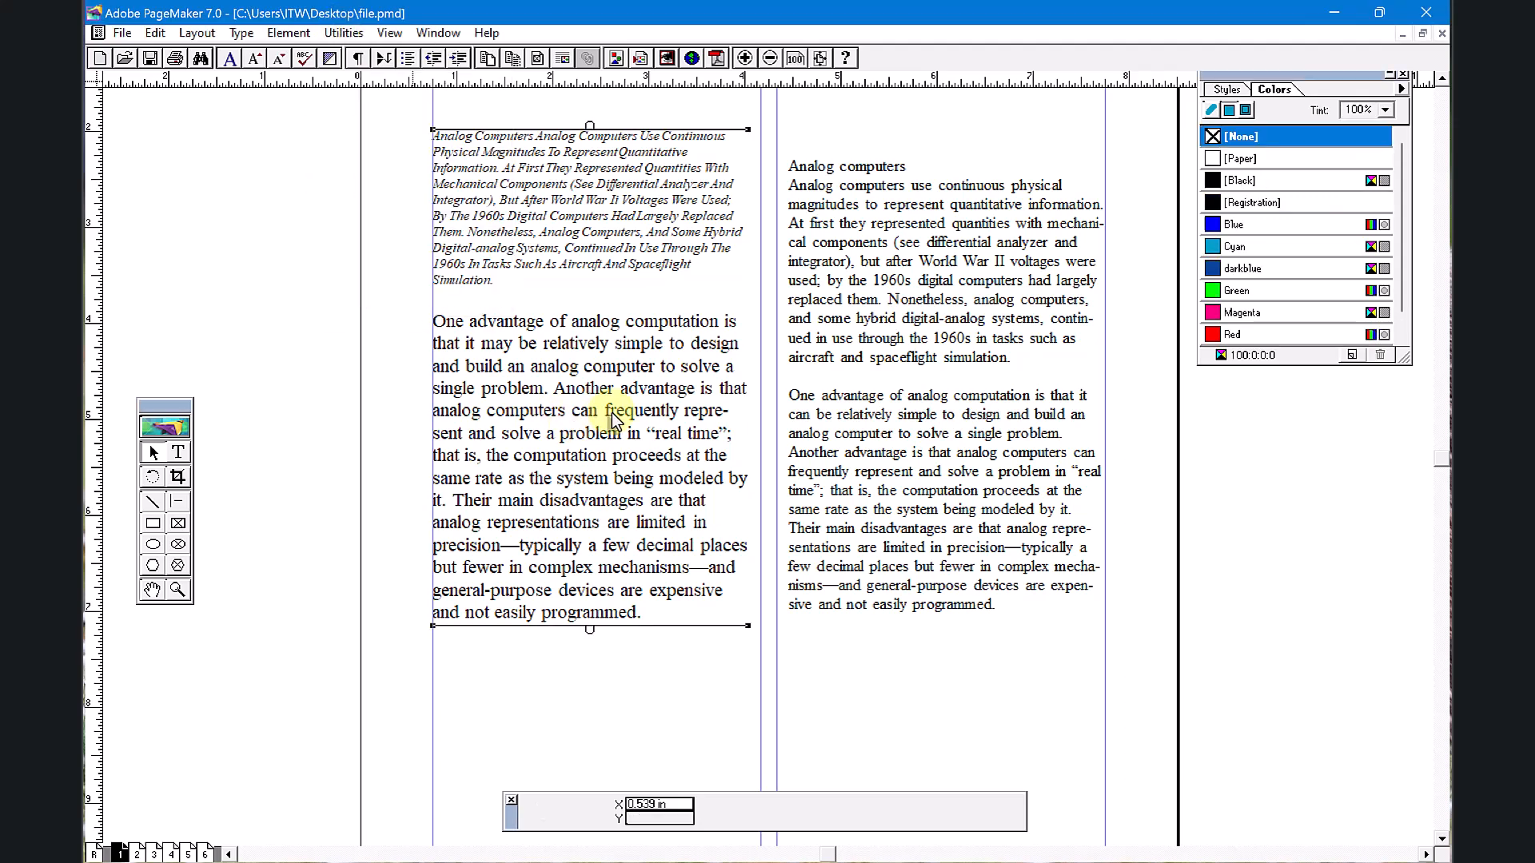
Step: Copy the left column's second paragraph into a new Letter-size publication and place the text block at X 1 in, Y 1.281 in
{"action": "left_click", "coordinate": [178, 452]}
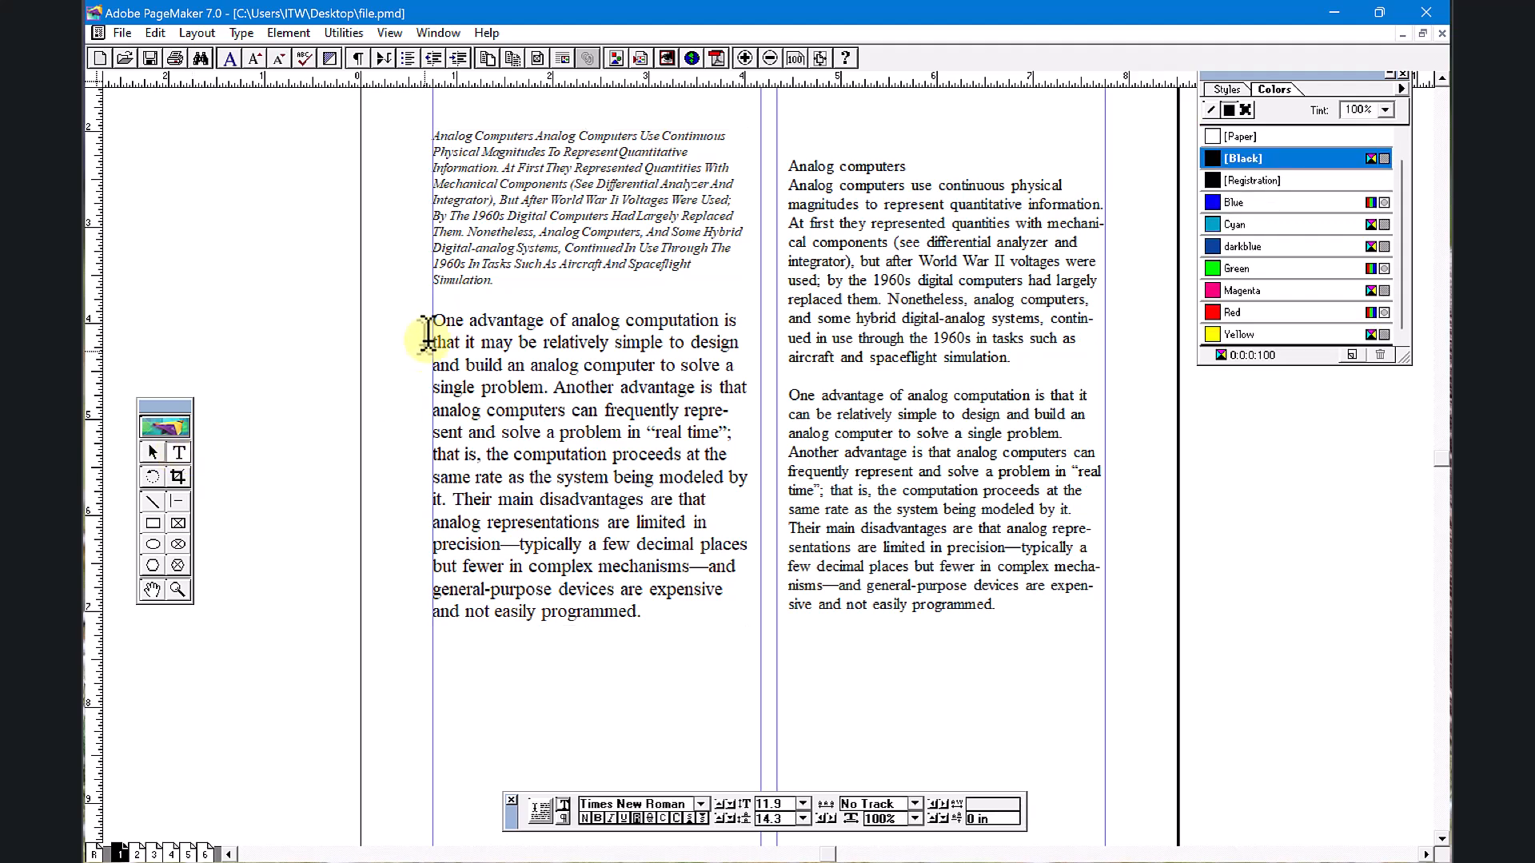
{"action": "left_click_drag", "start_coordinate": [435, 319], "coordinate": [663, 616]}
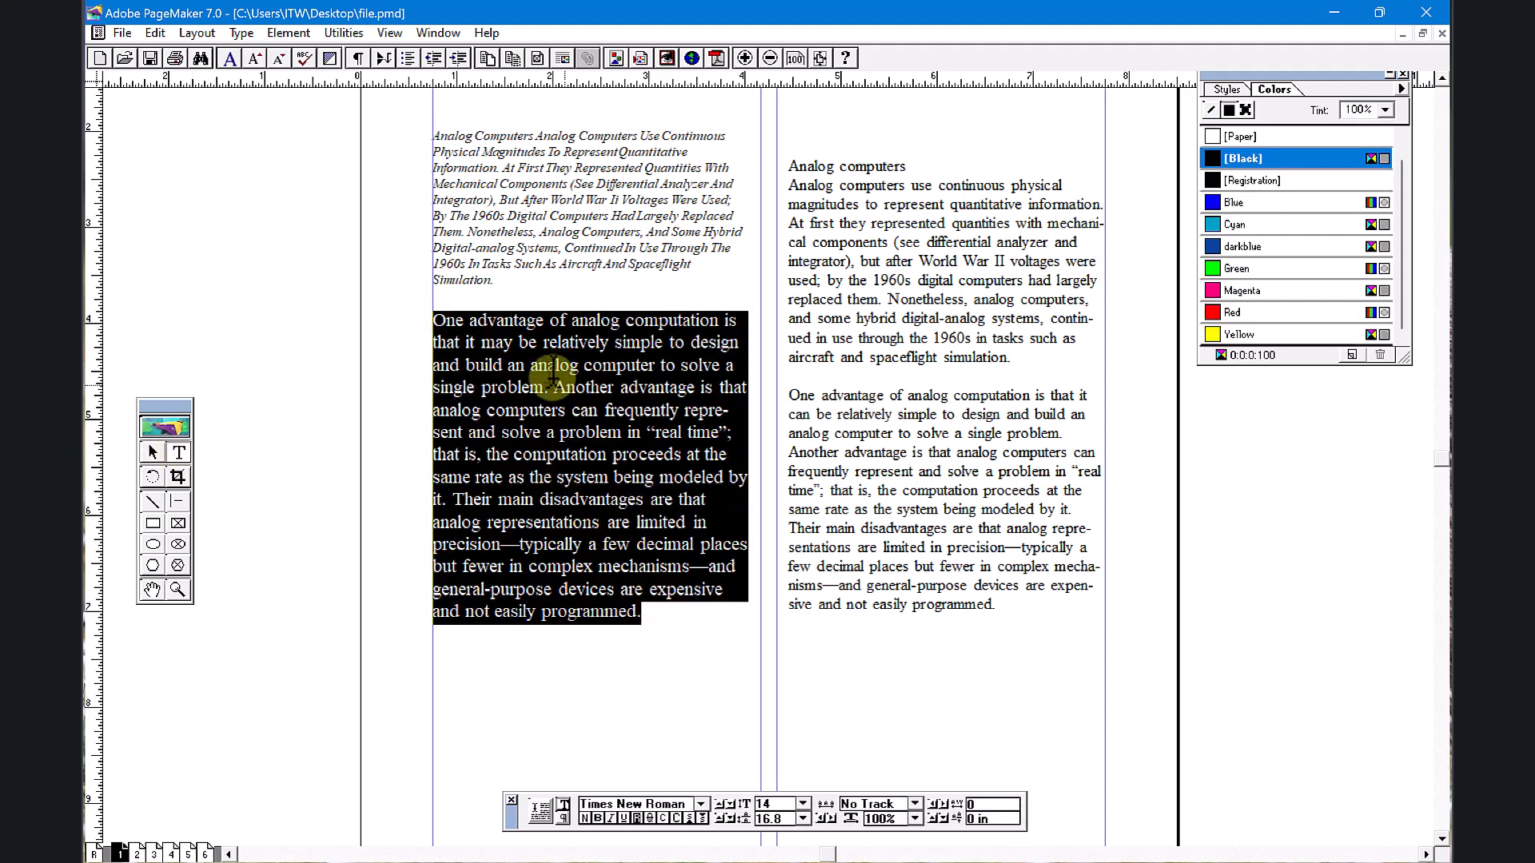
{"action": "key", "text": "ctrl+shift+p"}
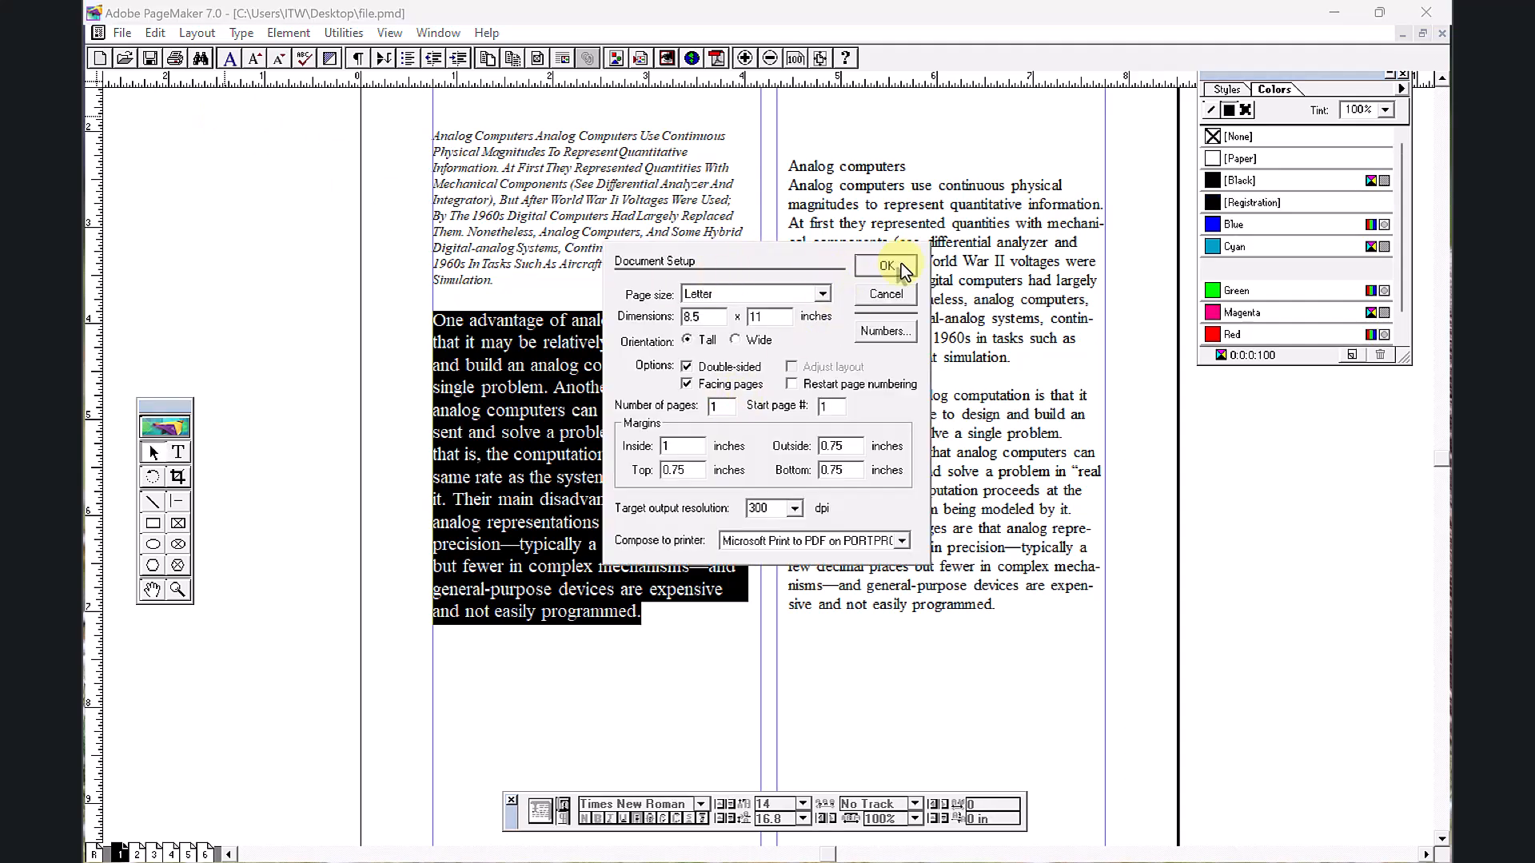
{"action": "left_click", "coordinate": [866, 268]}
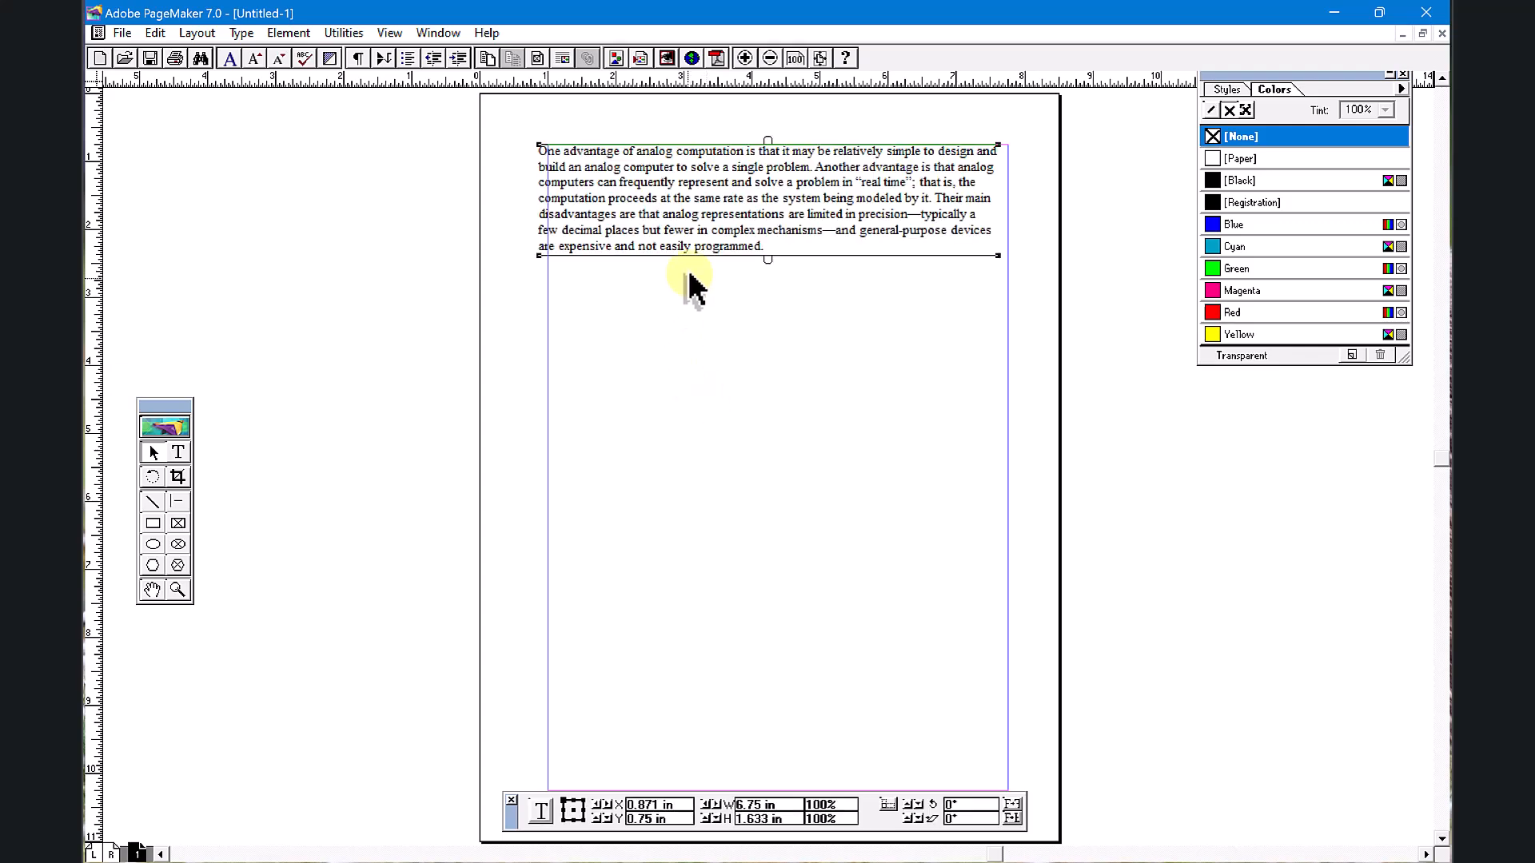
{"action": "left_click_drag", "start_coordinate": [719, 243], "coordinate": [729, 281]}
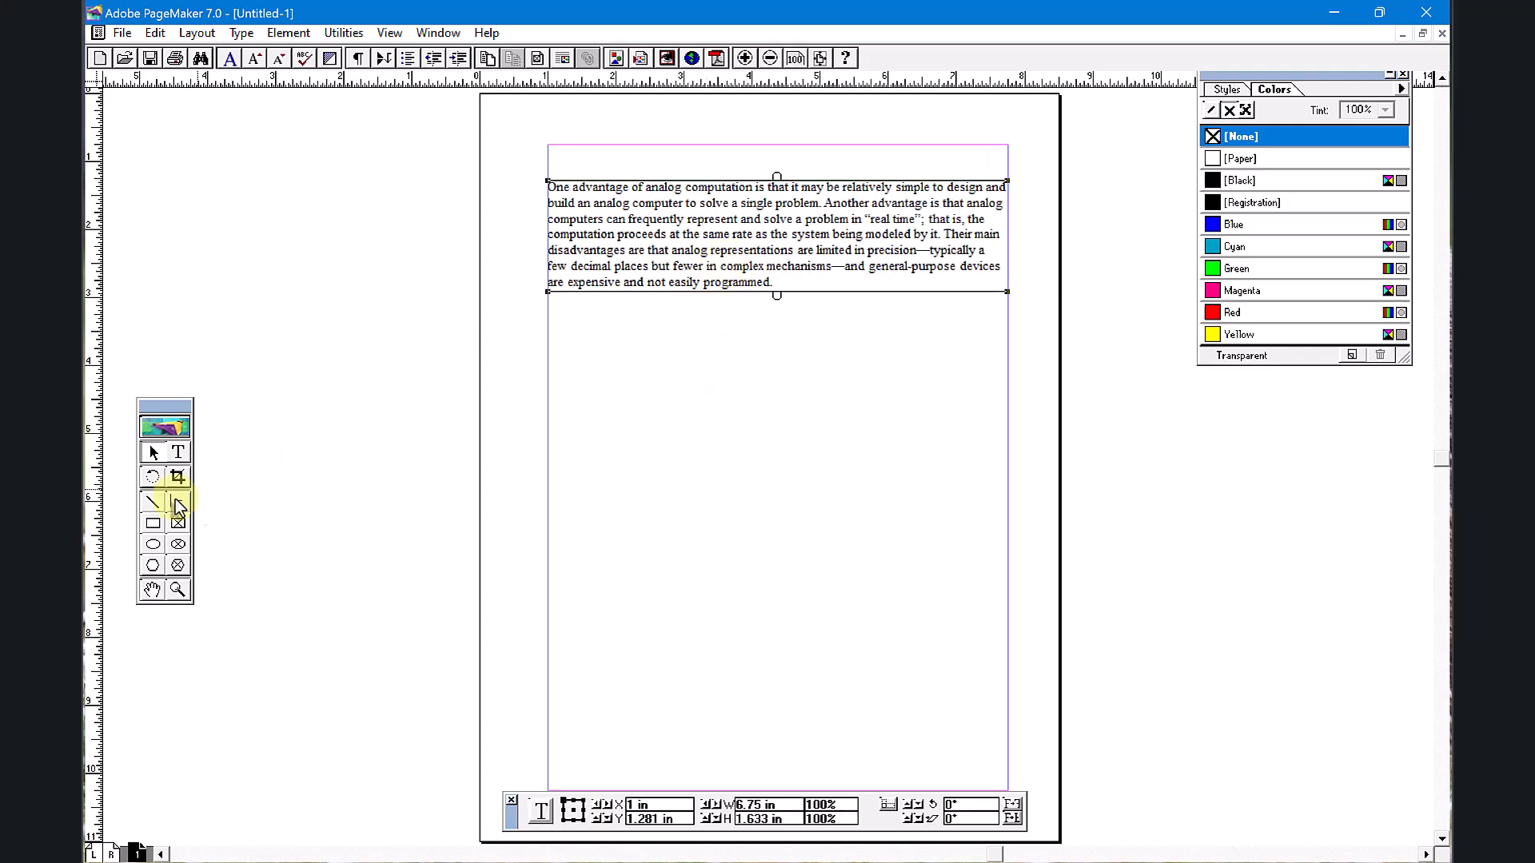
Step: Select all the pasted text, set its font size to 16, and raise it to 21
{"action": "left_click", "coordinate": [177, 456]}
{"action": "left_click", "coordinate": [643, 267]}
{"action": "key", "text": "ctrl+a"}
{"action": "key", "text": "ctrl+c"}
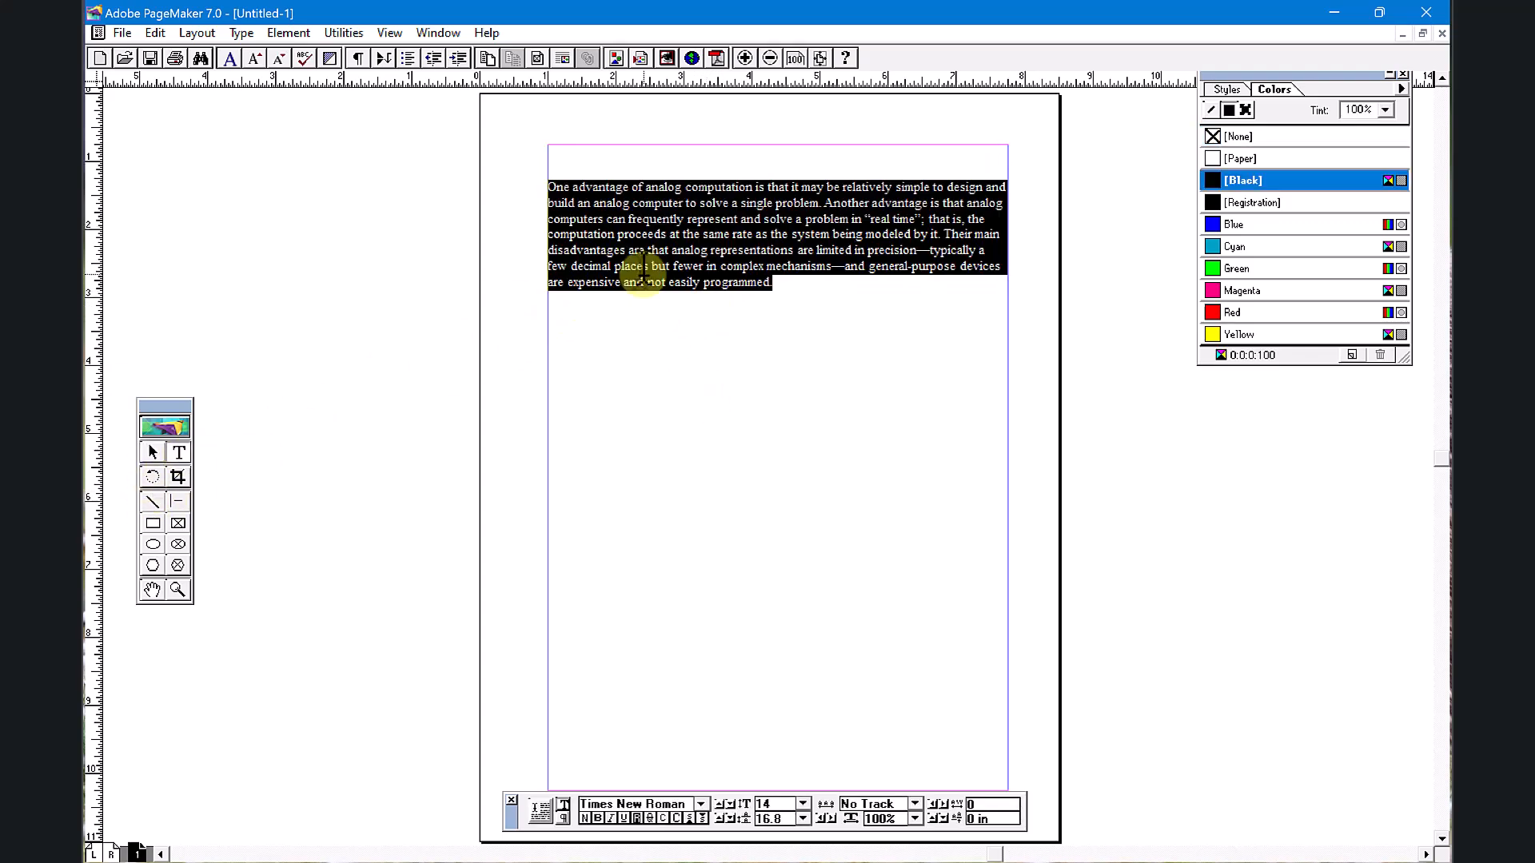
{"action": "double_click", "coordinate": [774, 803]}
{"action": "type", "text": "16"}
{"action": "key", "text": "Return"}
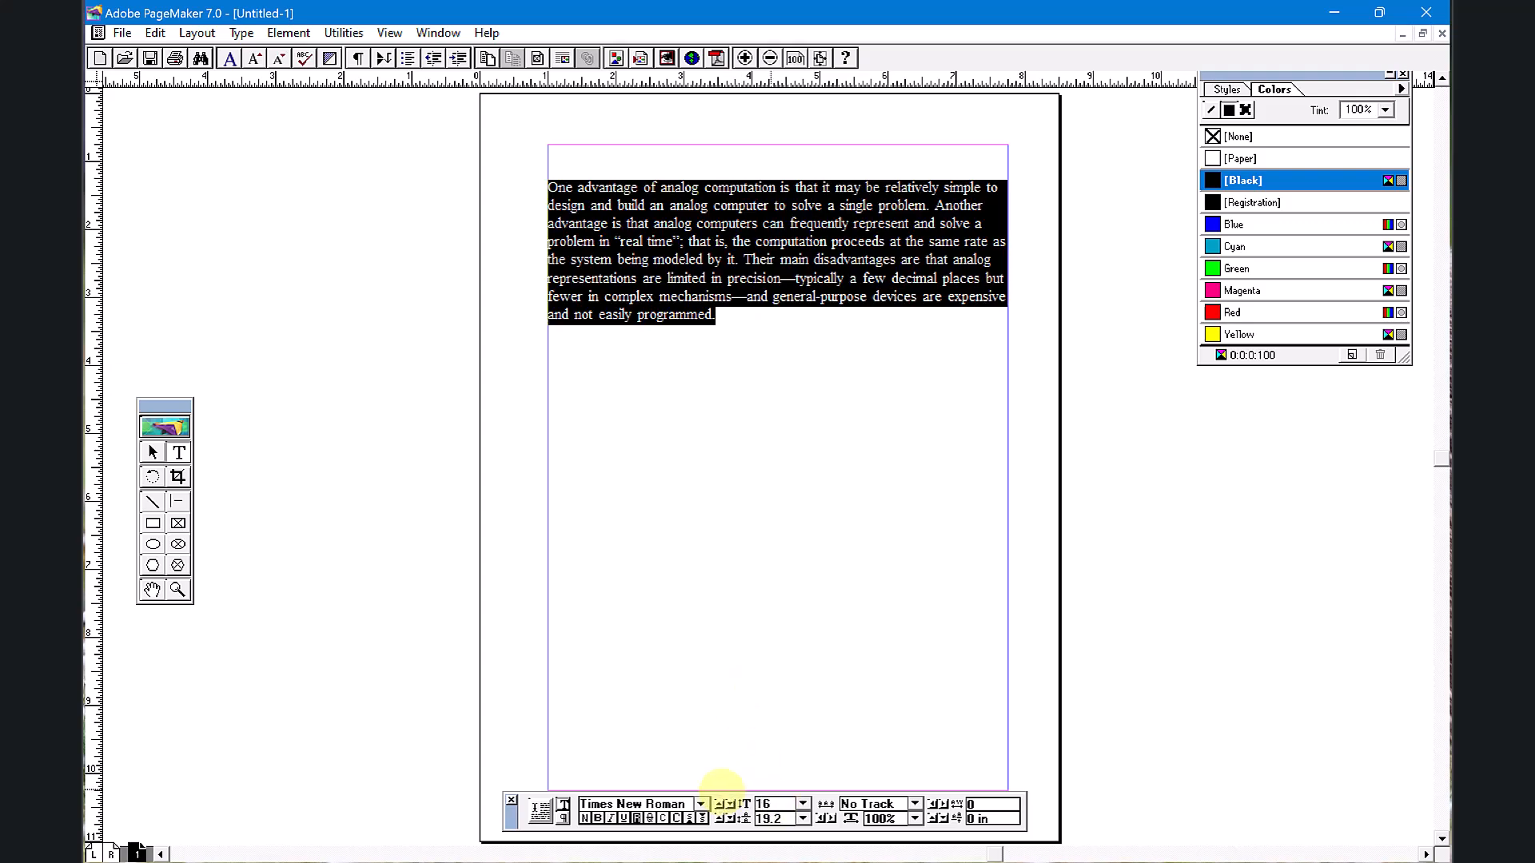
{"action": "left_click", "coordinate": [721, 802]}
{"action": "left_click", "coordinate": [721, 802]}
{"action": "left_click", "coordinate": [721, 802]}
{"action": "left_click", "coordinate": [721, 802]}
{"action": "left_click", "coordinate": [721, 802]}
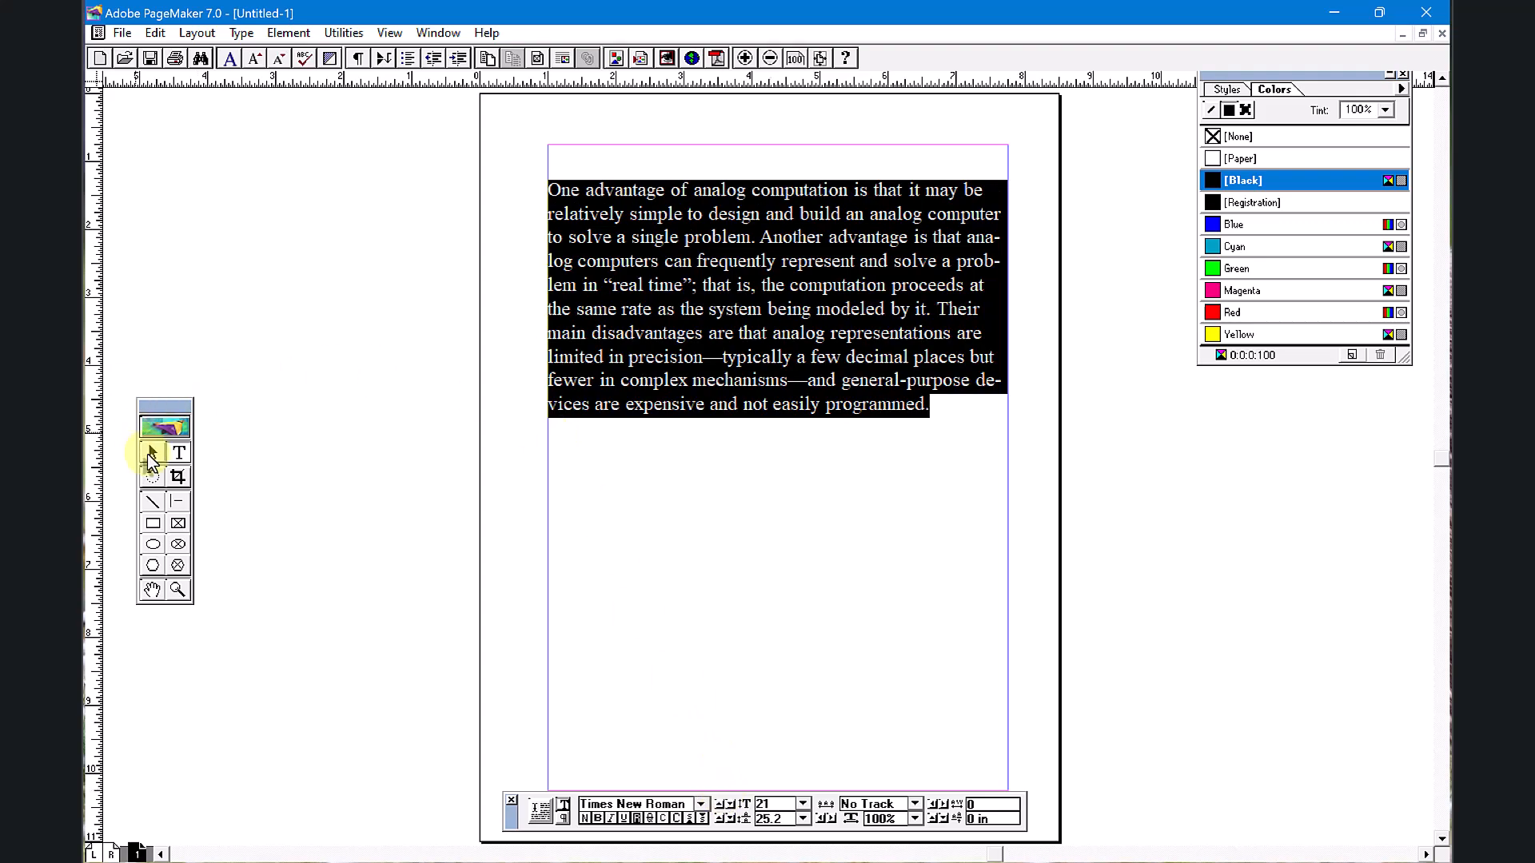
Step: Save the publication with the enlarged paragraph on the Desktop as Unit -1
{"action": "left_click", "coordinate": [154, 453]}
{"action": "left_click", "coordinate": [732, 301]}
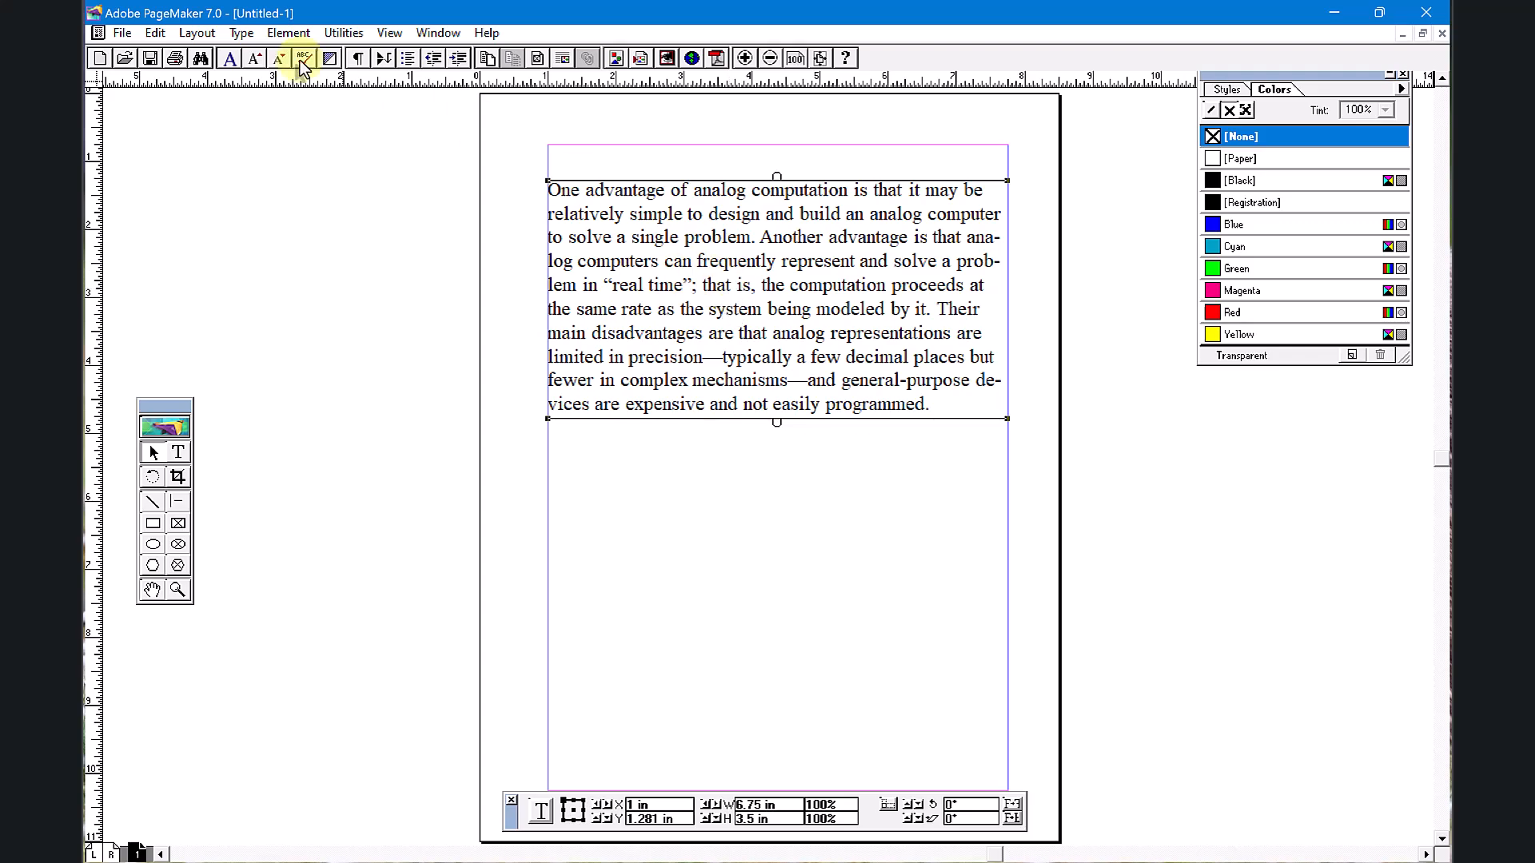
{"action": "left_click", "coordinate": [122, 33]}
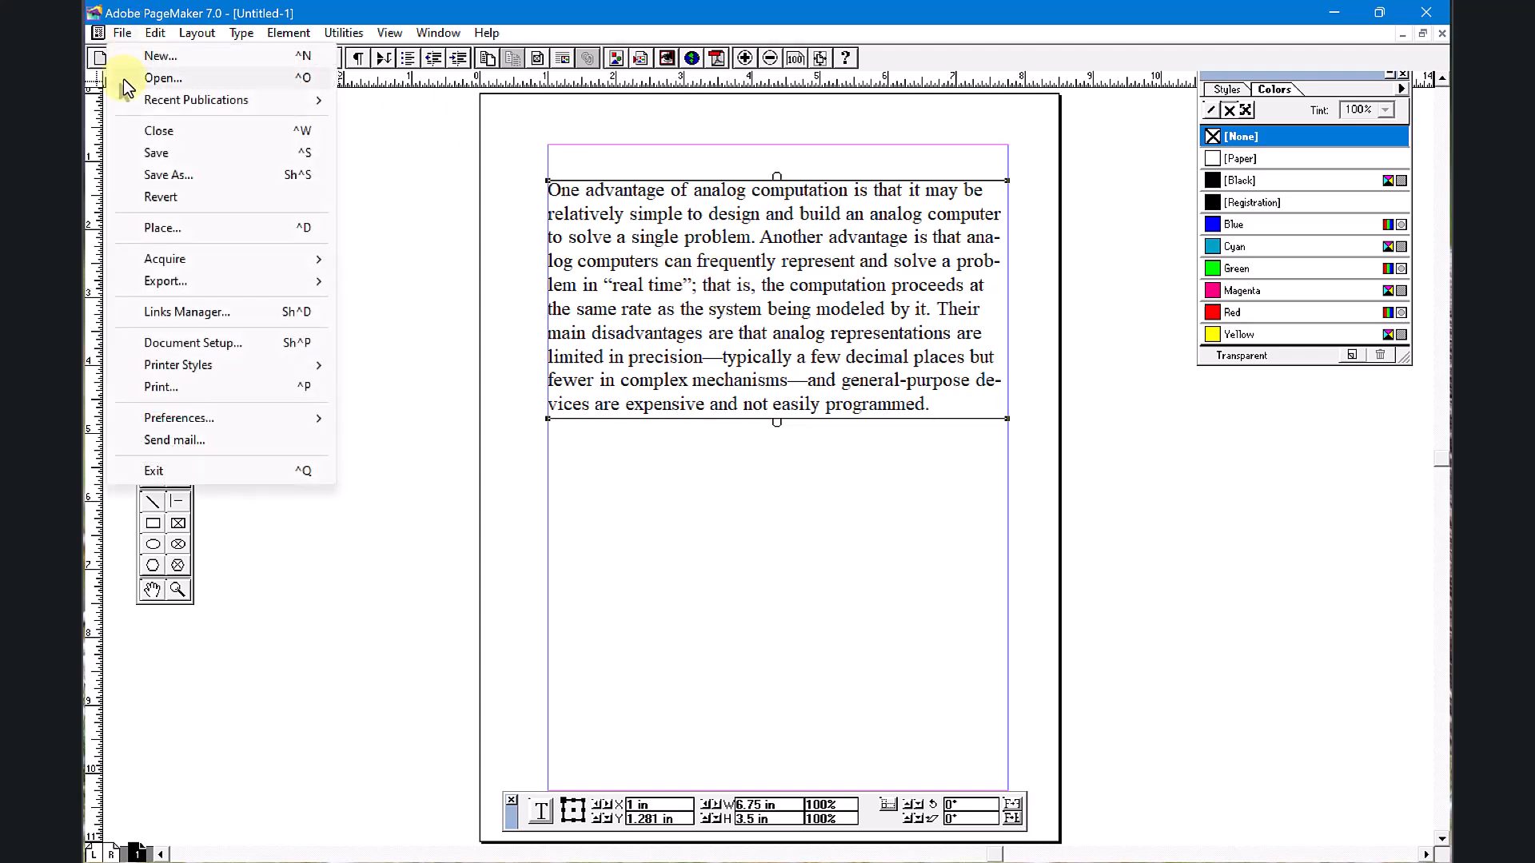
{"action": "left_click", "coordinate": [156, 154]}
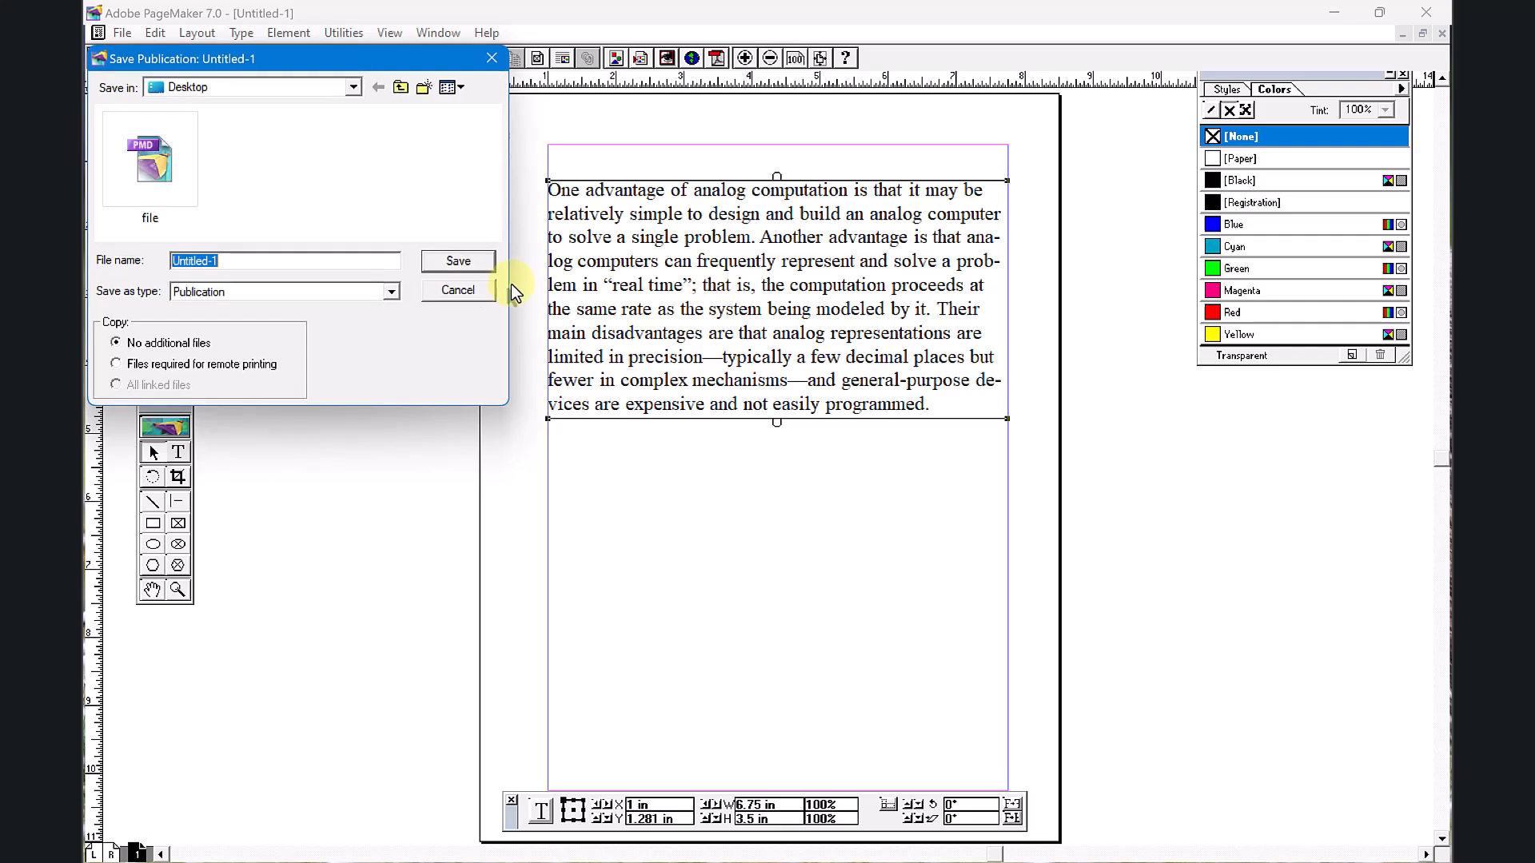
{"action": "left_click_drag", "start_coordinate": [349, 62], "coordinate": [725, 185]}
{"action": "type", "text": "Unit -1"}
{"action": "key", "text": "Return"}
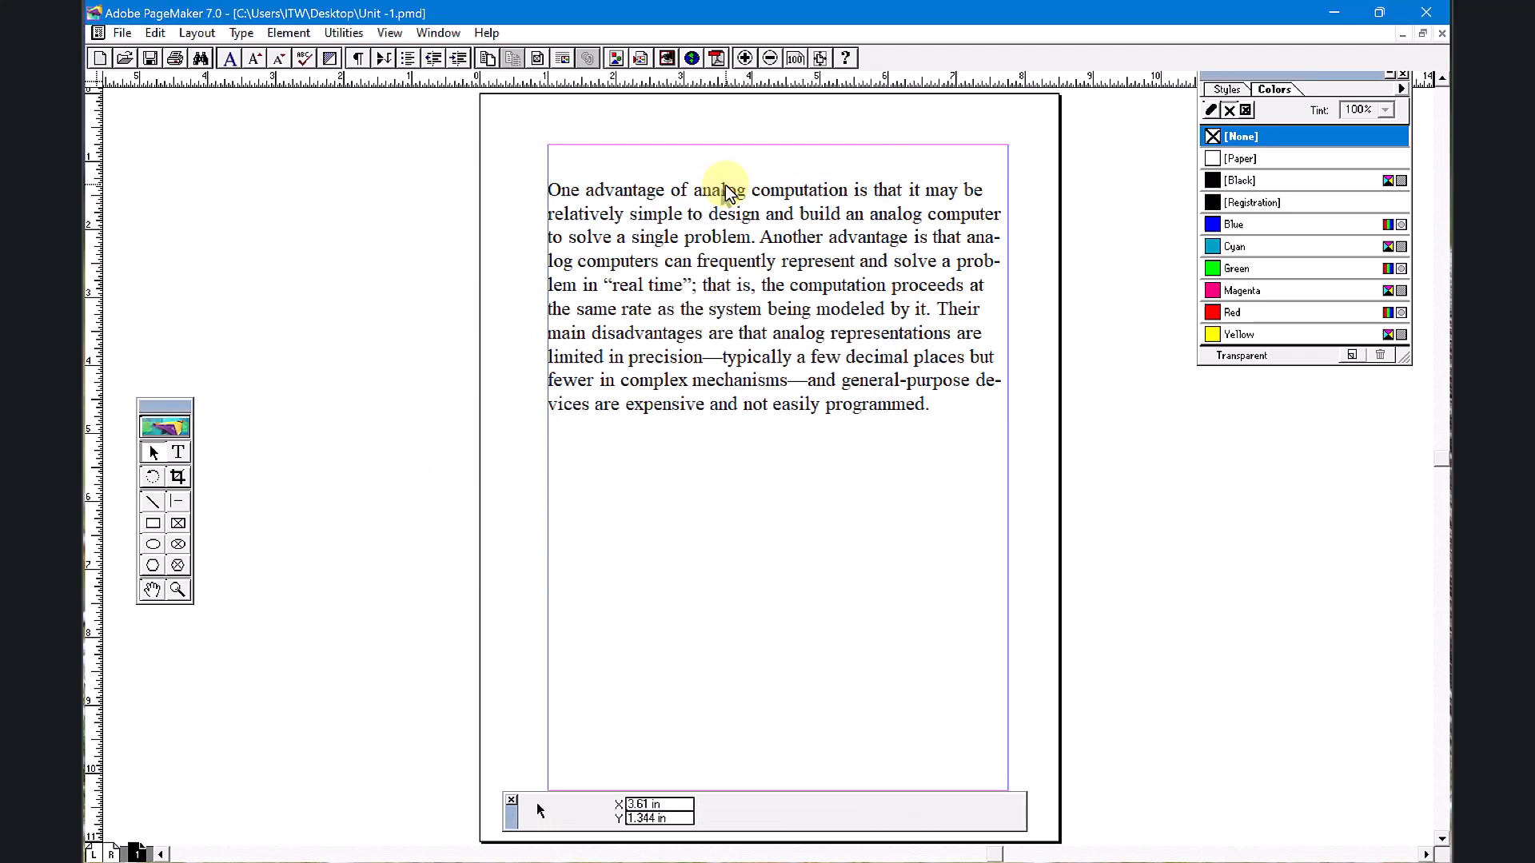
Step: Close Unit -1 and file.pmd, discarding the unsaved changes in file.pmd
{"action": "left_click", "coordinate": [1441, 34]}
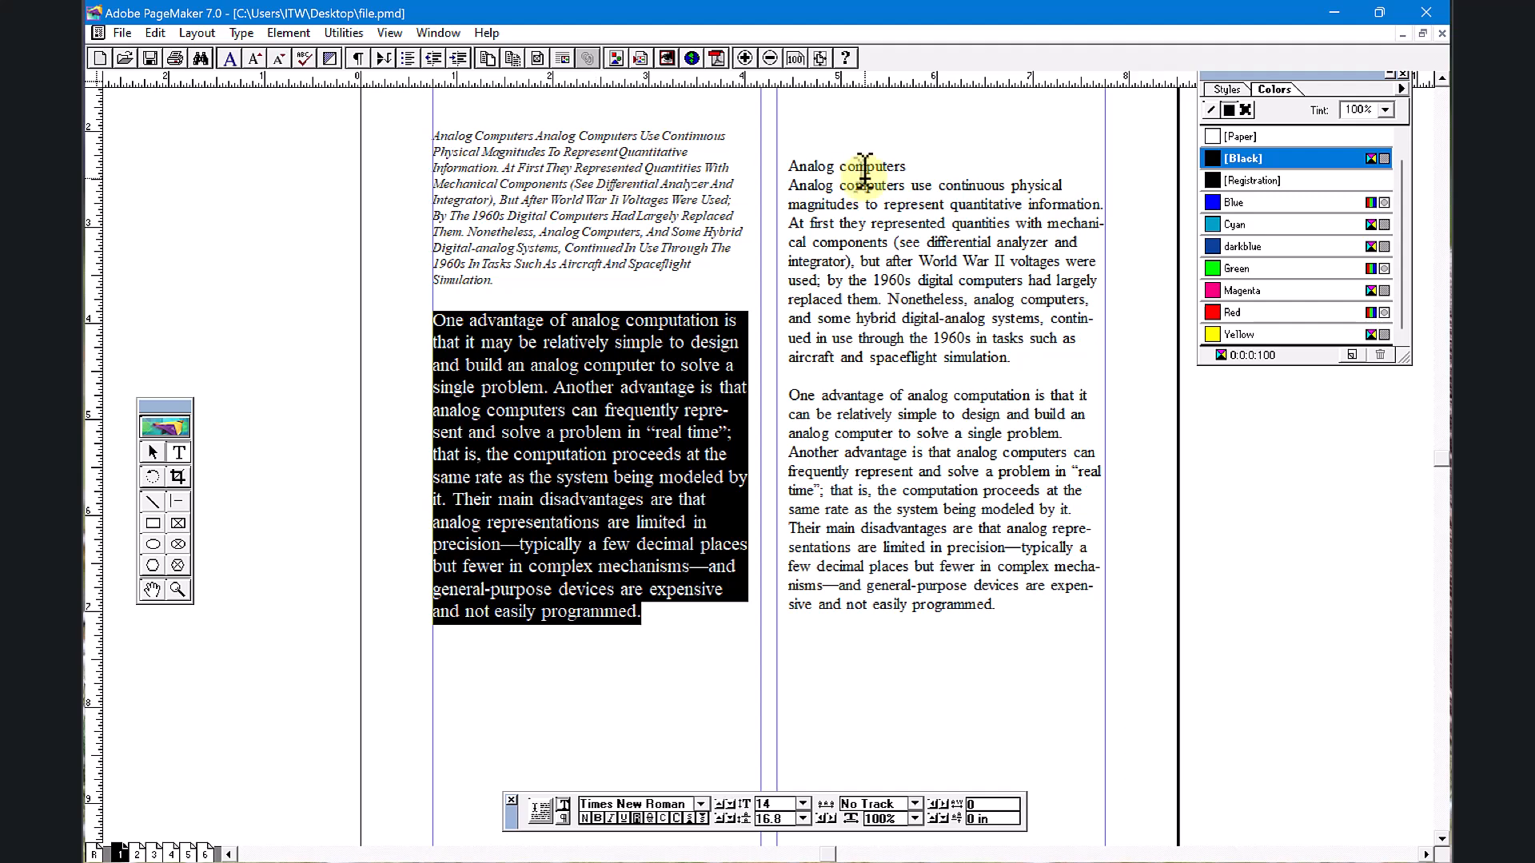
{"action": "key", "text": "ctrl+w"}
{"action": "key", "text": "n"}
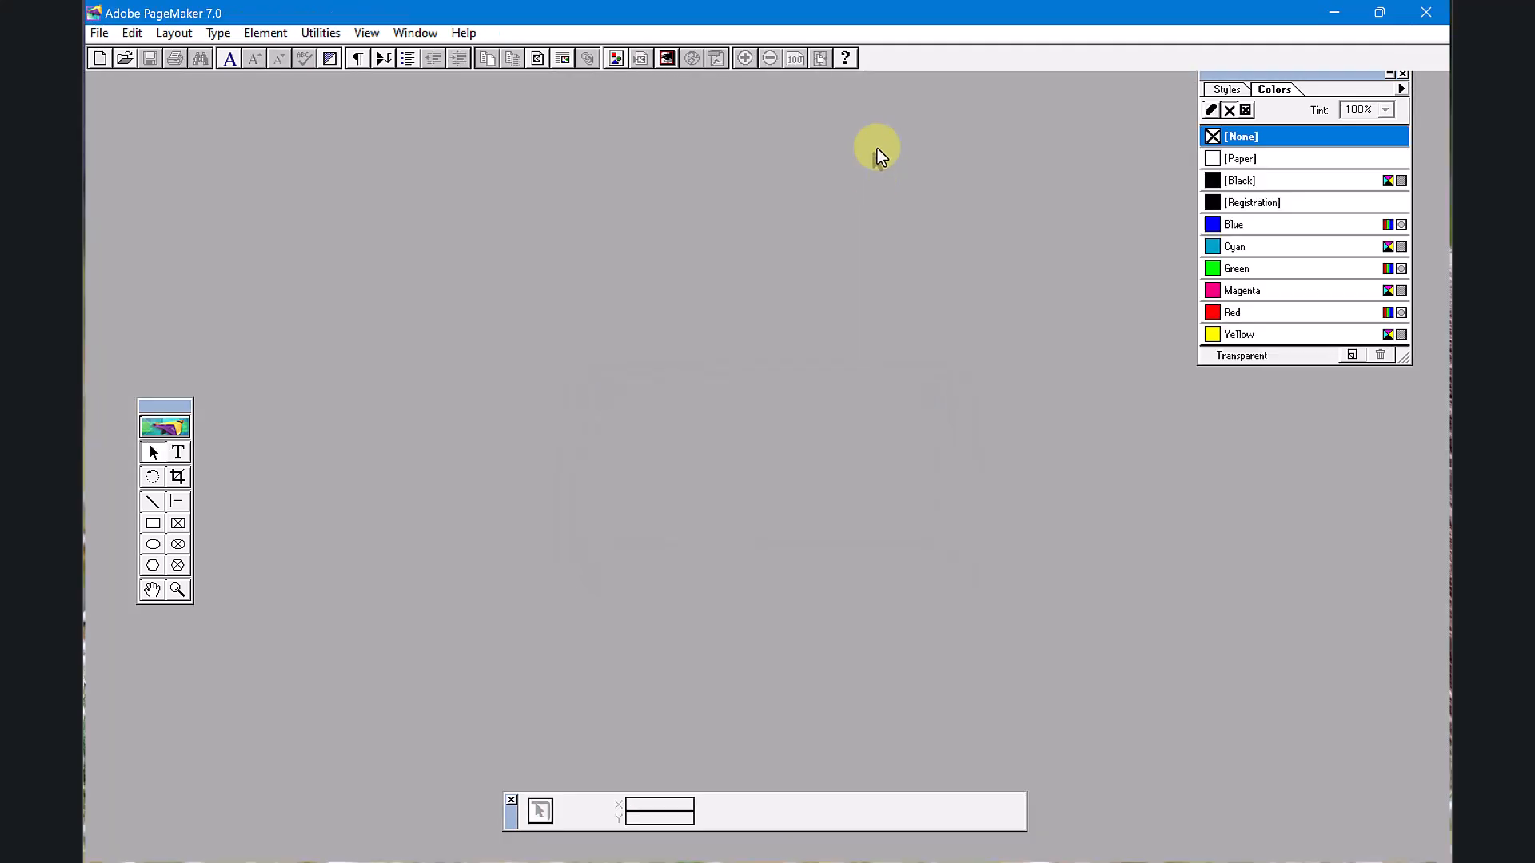
Step: Paste the copied text twice in a new Letter-size publication, one block at the top margin and the other at X 1 in, Y 4.375 in
{"action": "key", "text": "ctrl+n"}
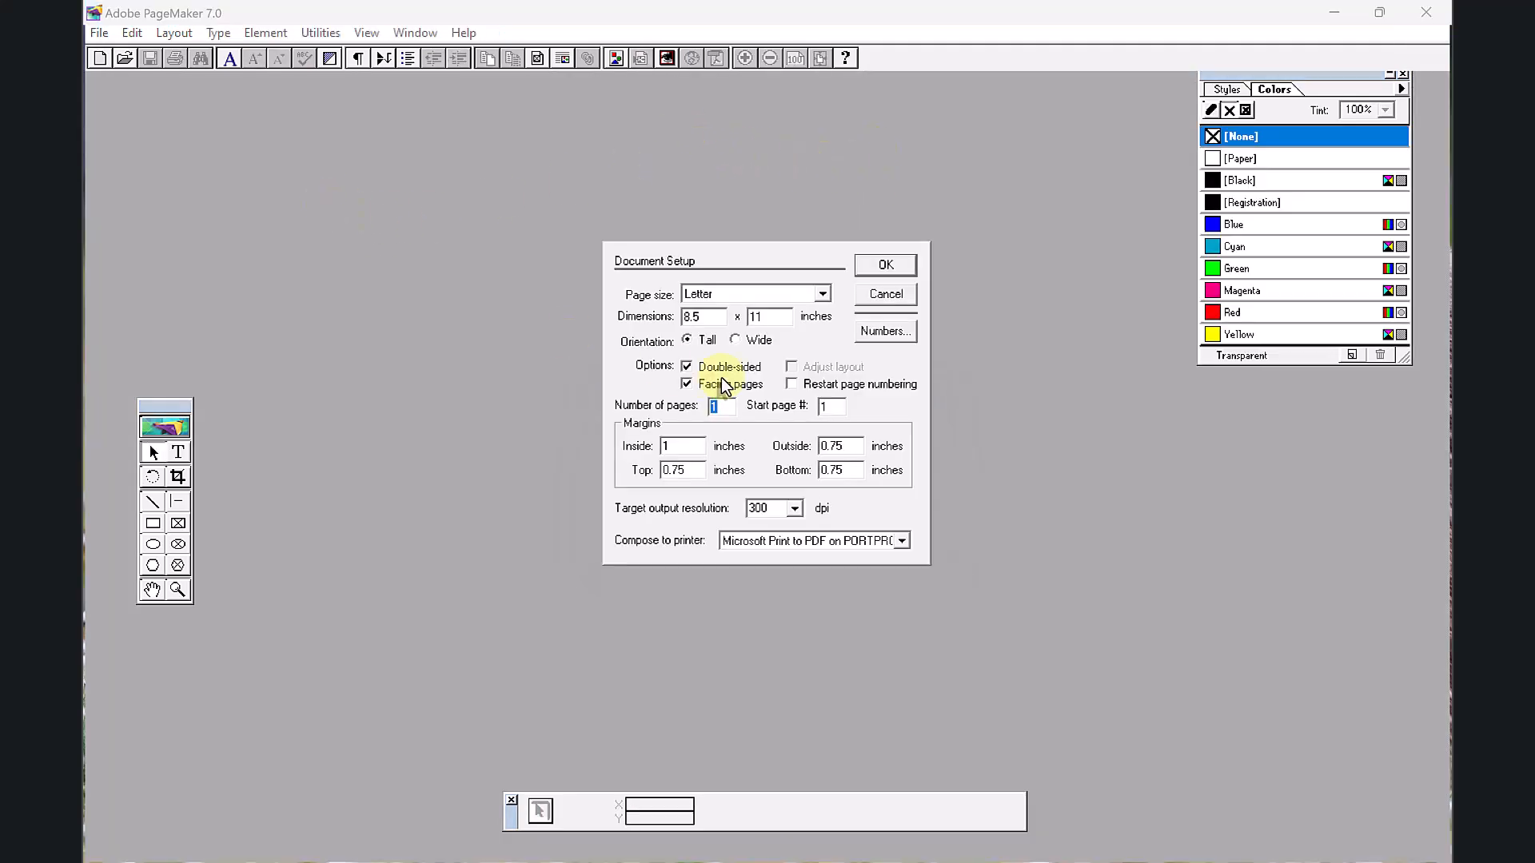
{"action": "left_click", "coordinate": [880, 267]}
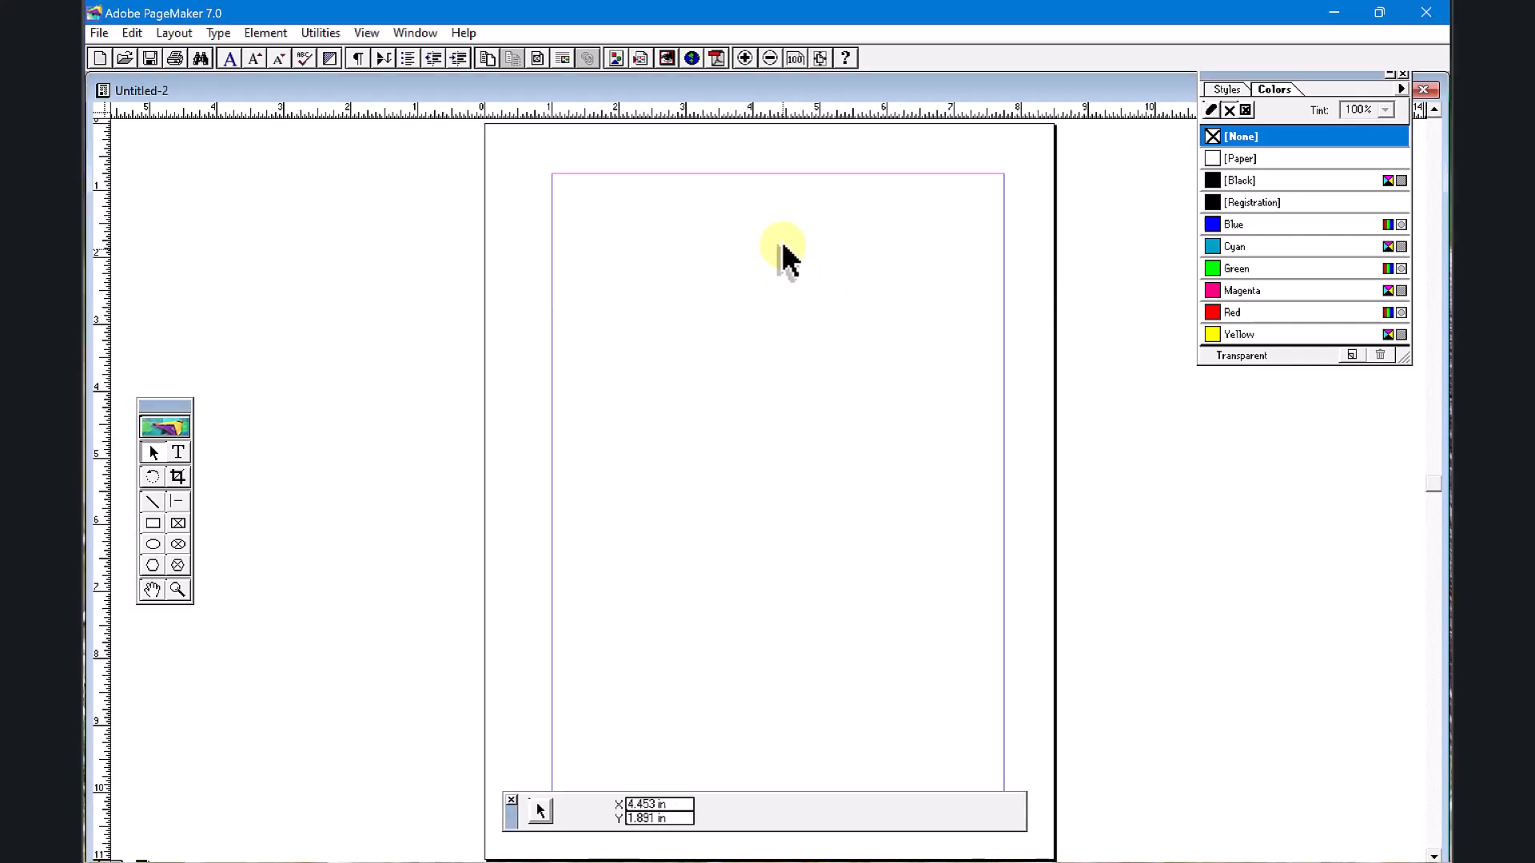
{"action": "double_click", "coordinate": [822, 94]}
{"action": "key", "text": "ctrl+v"}
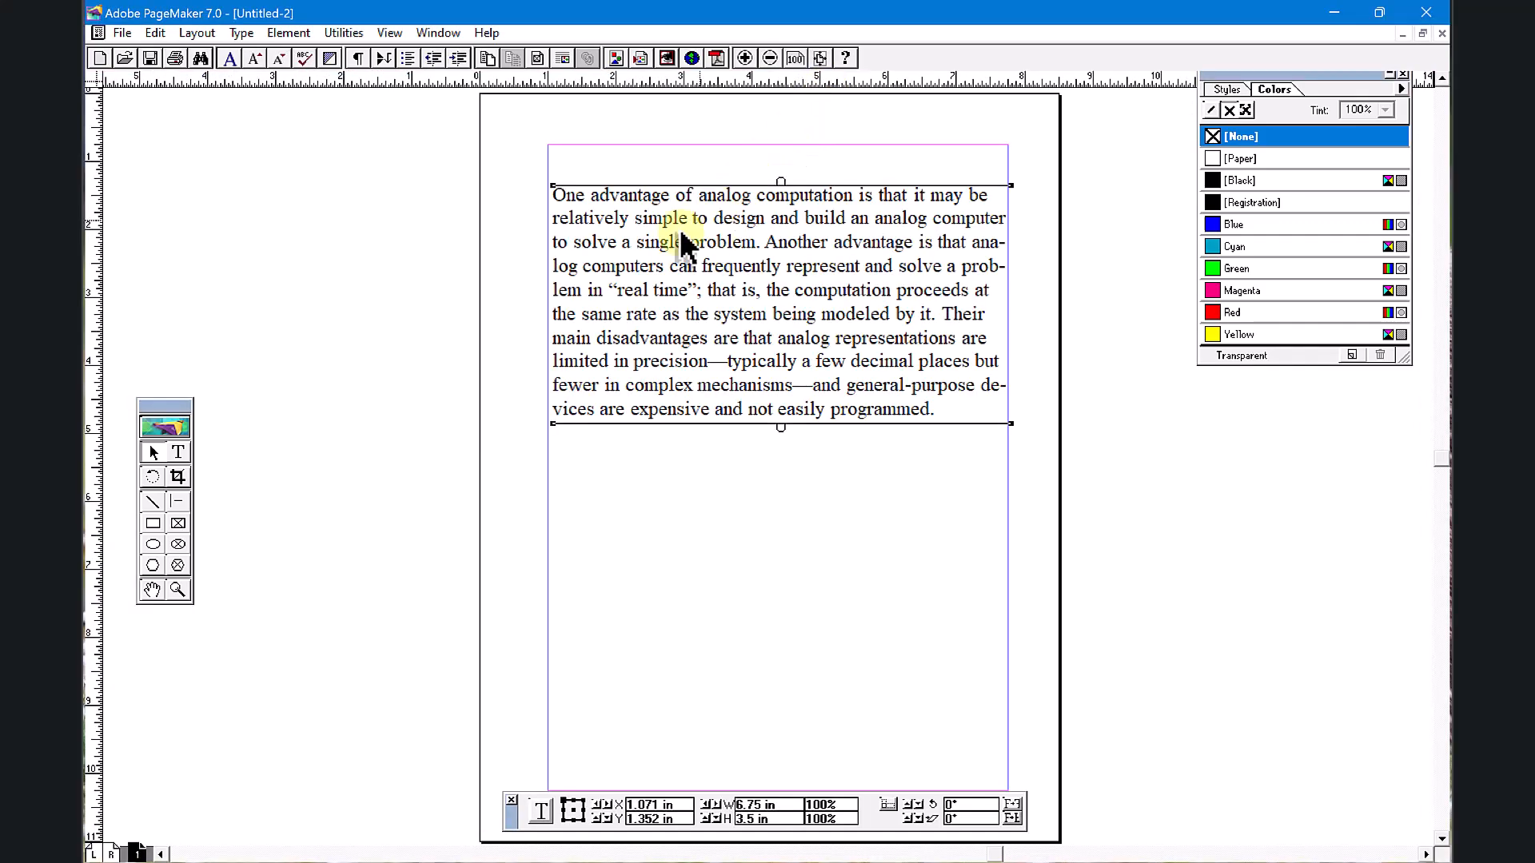
{"action": "left_click_drag", "start_coordinate": [644, 282], "coordinate": [712, 474]}
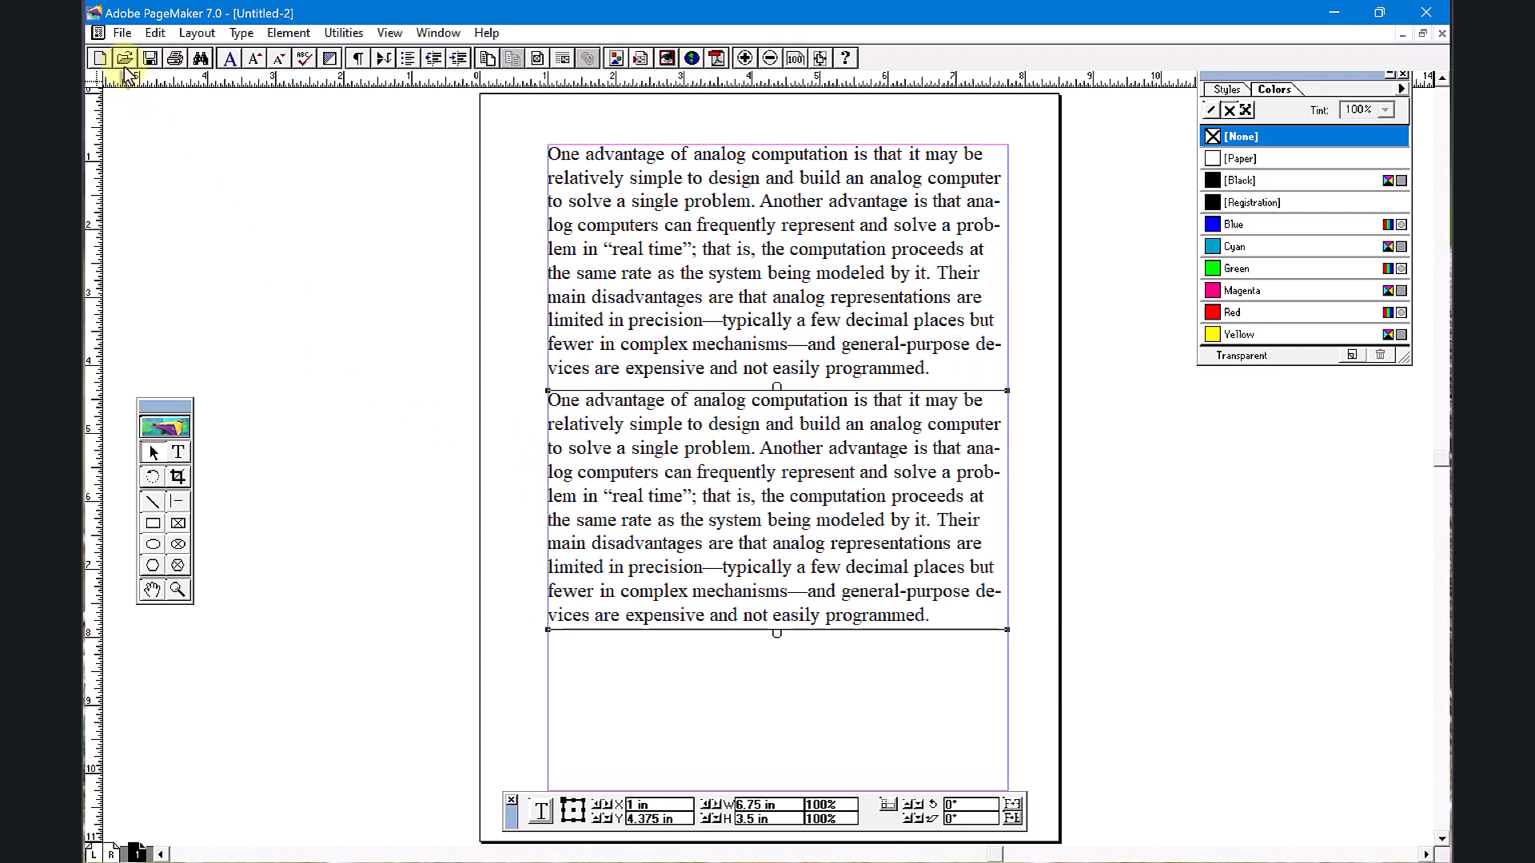
Step: Save the publication with the two text blocks on the Desktop as Unit -2 and close it
{"action": "left_click", "coordinate": [122, 39]}
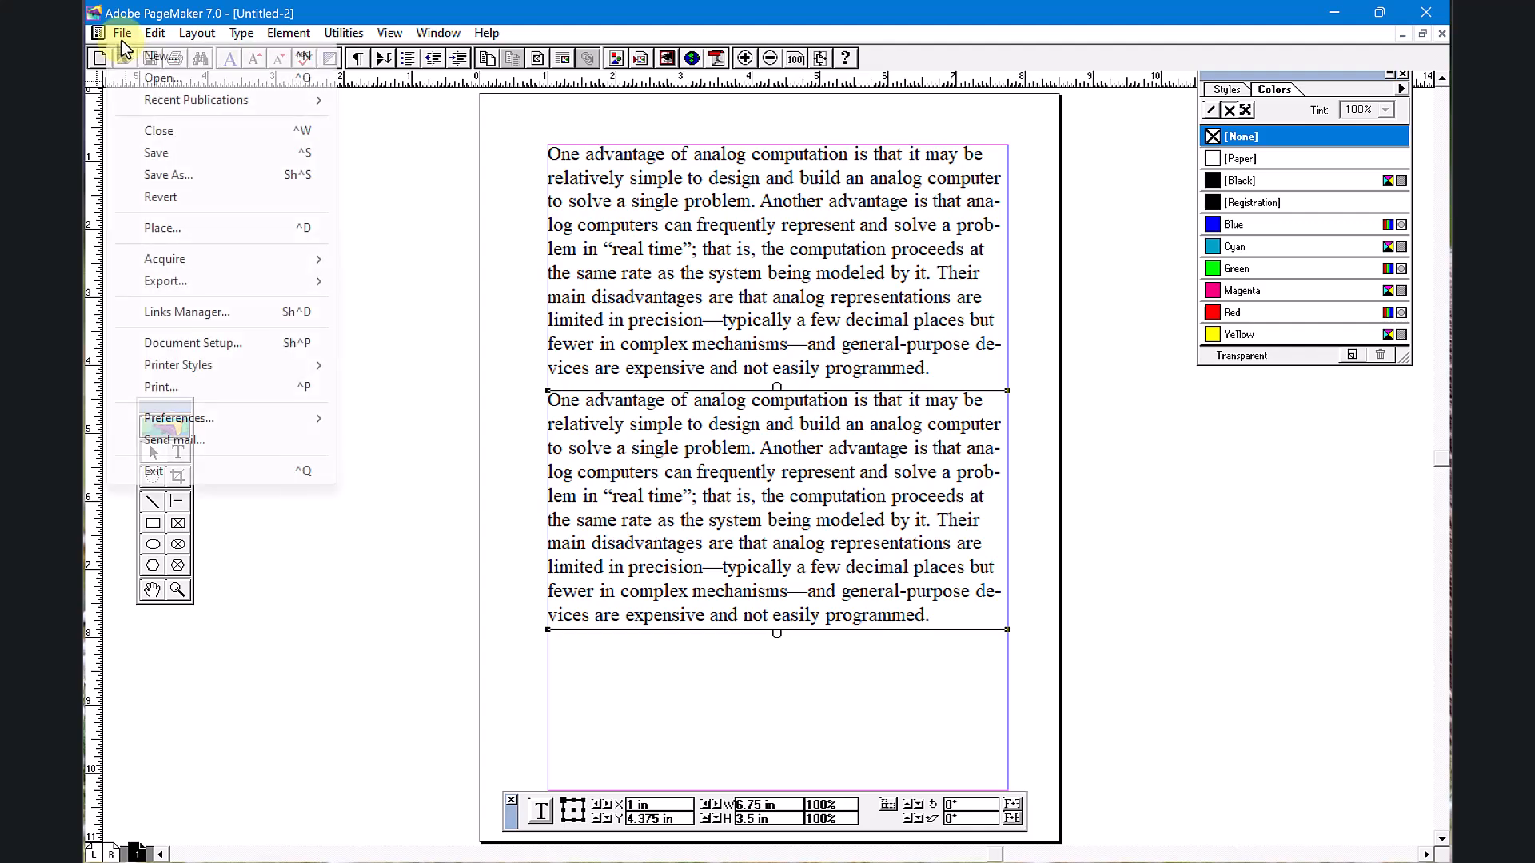
{"action": "left_click", "coordinate": [205, 154]}
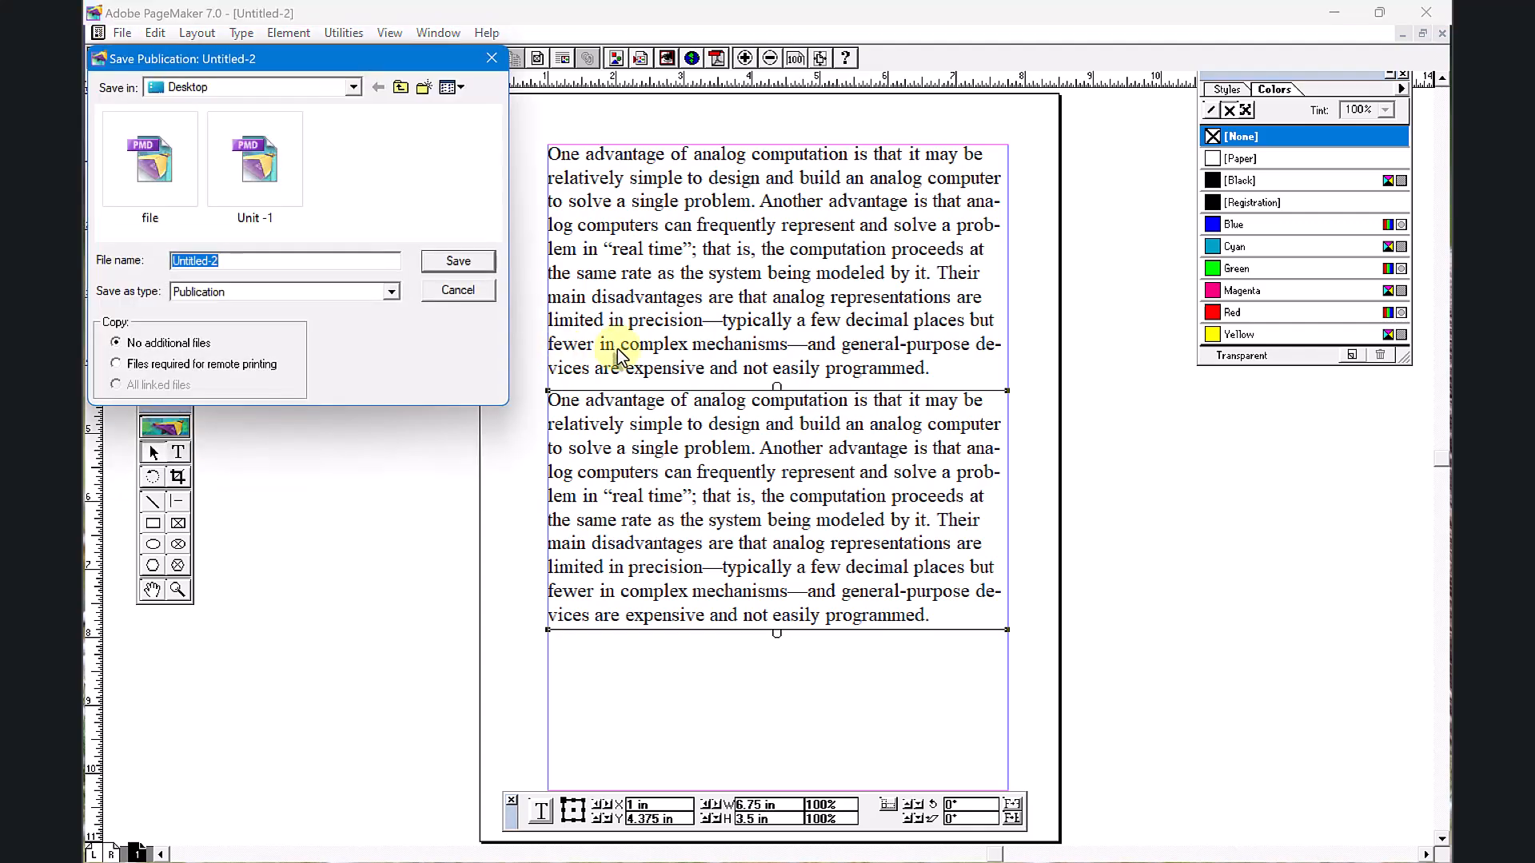
{"action": "type", "text": "Uni"}
{"action": "type", "text": "t"}
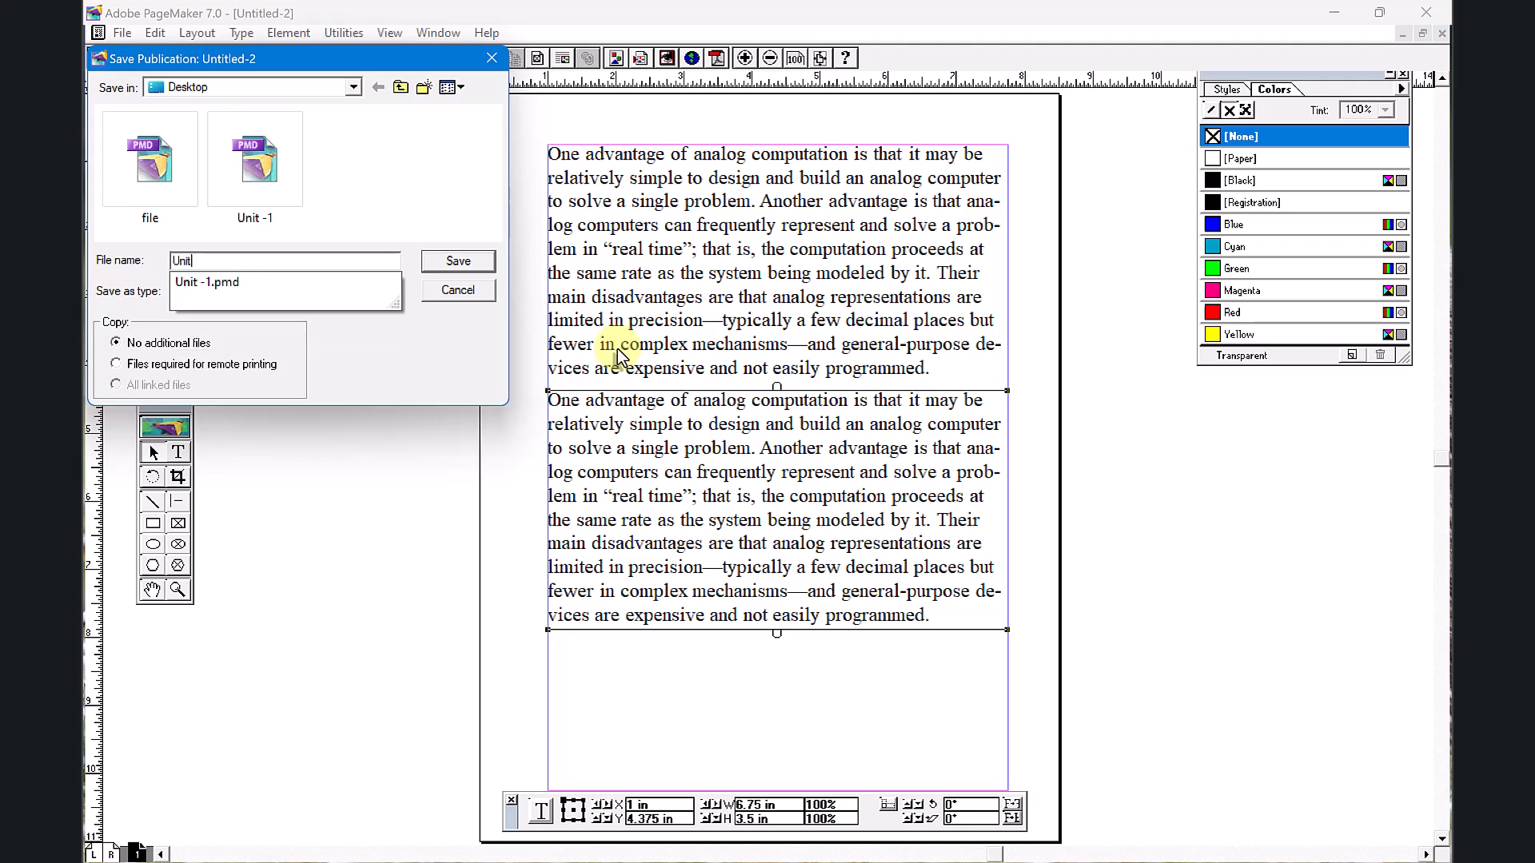
{"action": "type", "text": " -2"}
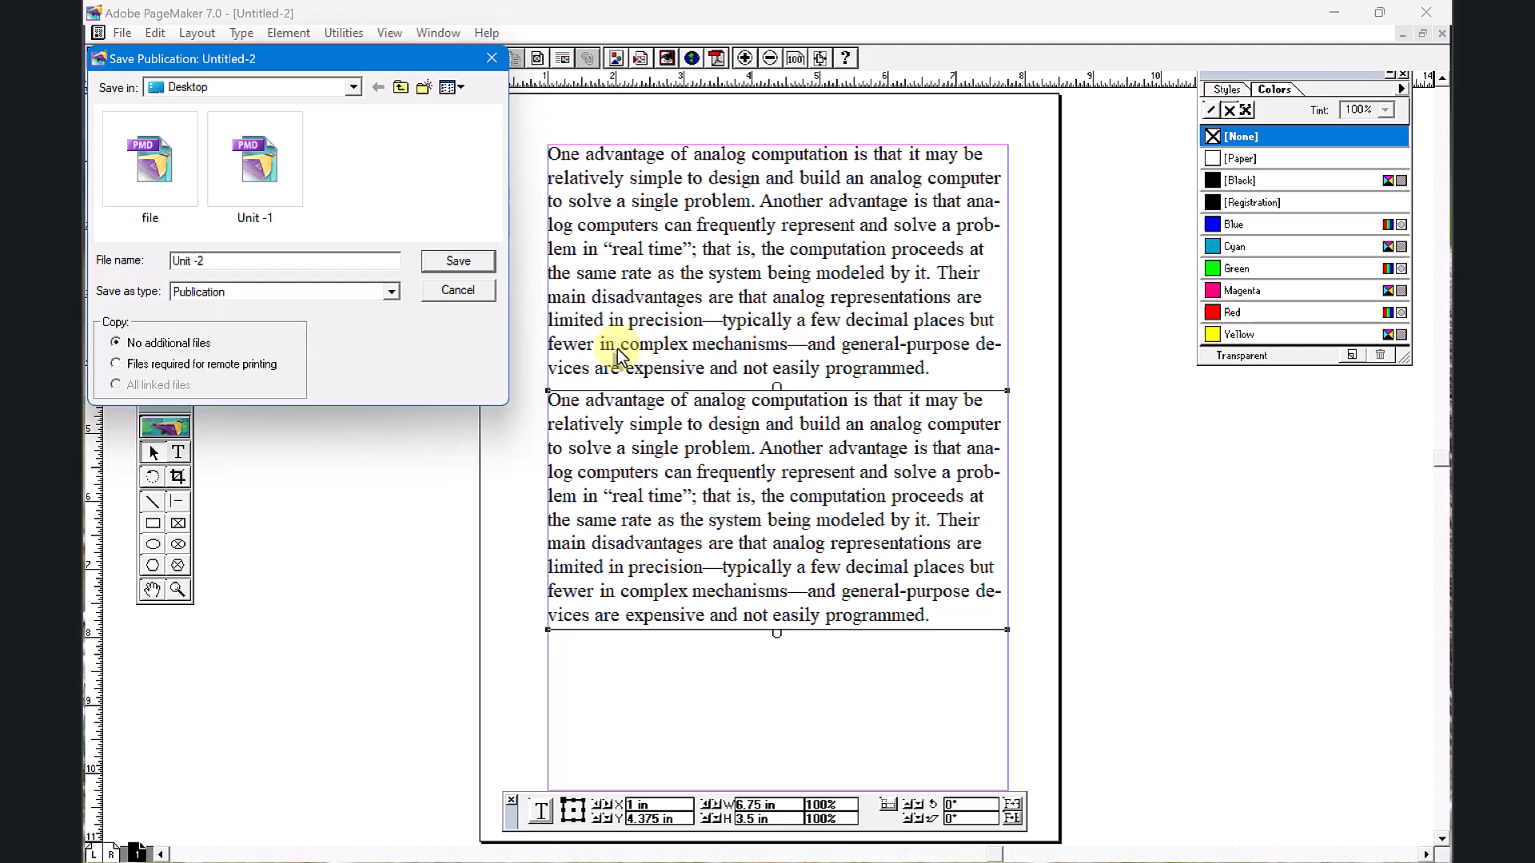
{"action": "left_click", "coordinate": [459, 264]}
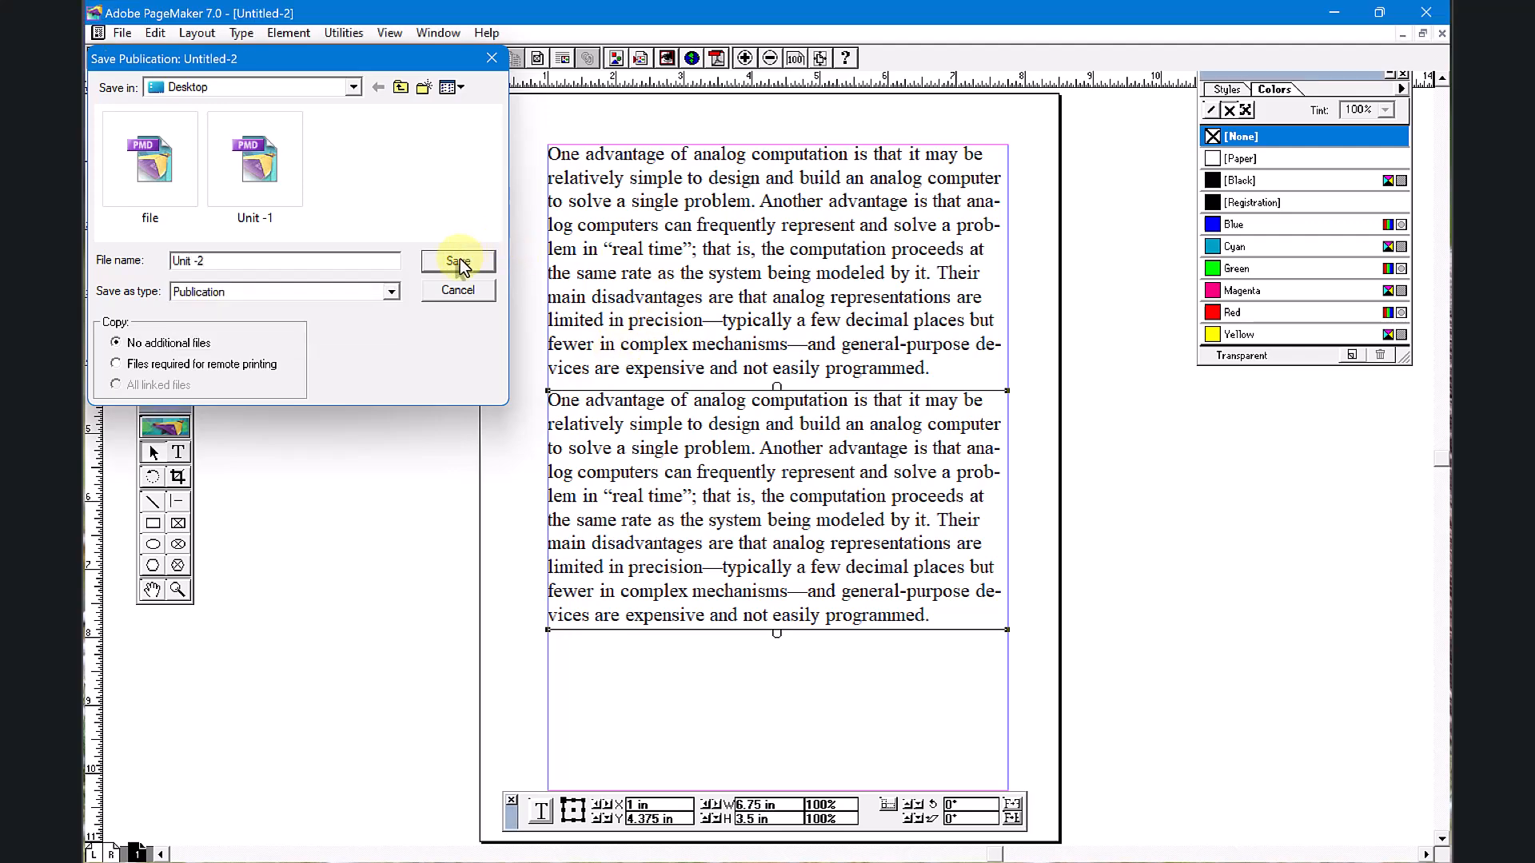
{"action": "left_click", "coordinate": [1441, 32]}
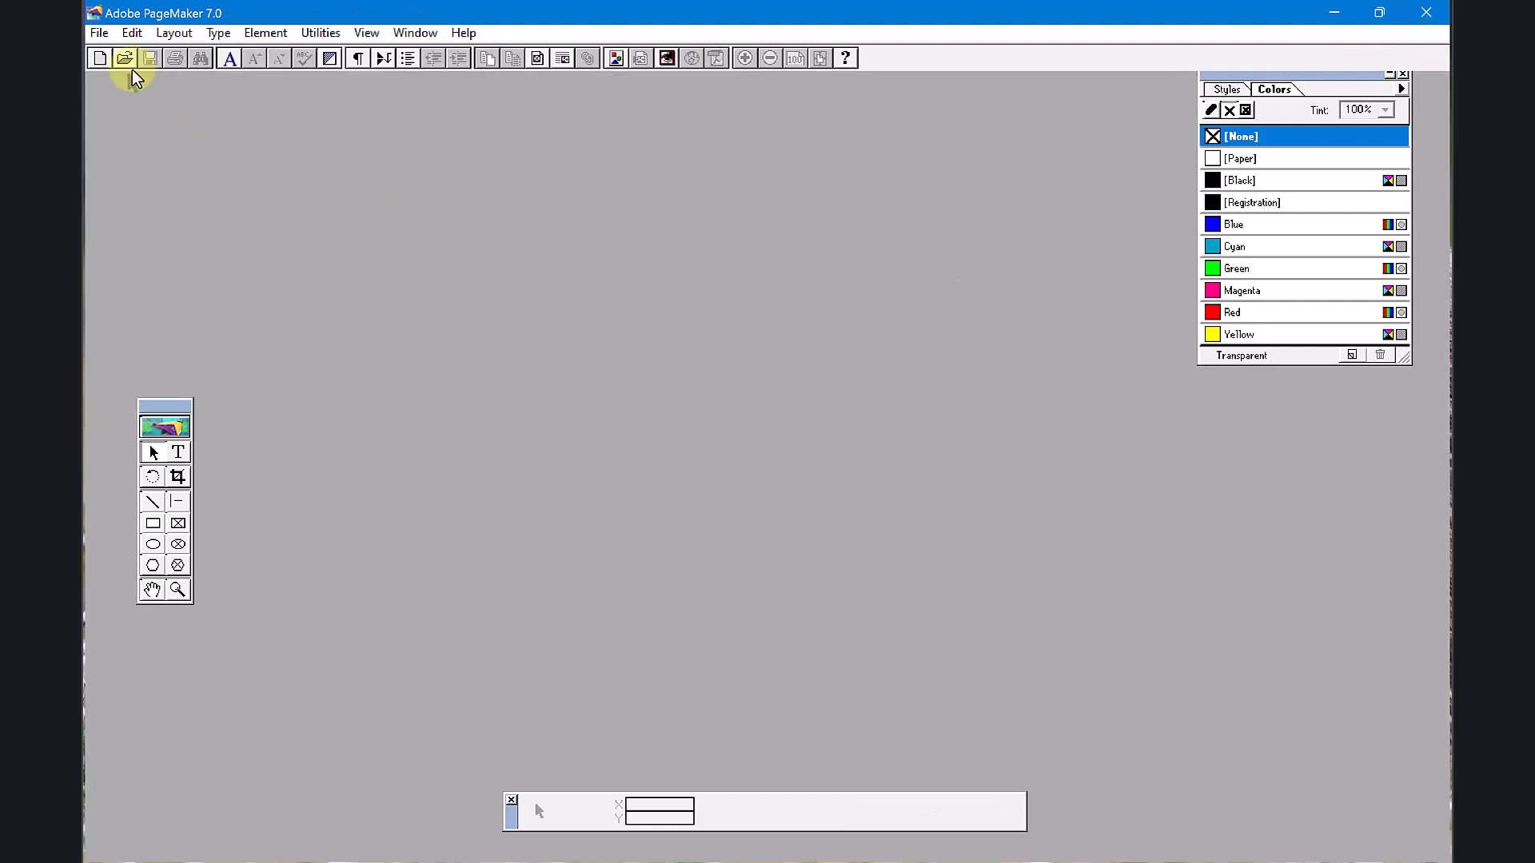
Step: In a new Letter-size publication, paste the copied text at X 1 in, Y 4.469 in and draw a rectangle about 4.06 by 2.8 in above it
{"action": "left_click", "coordinate": [100, 57]}
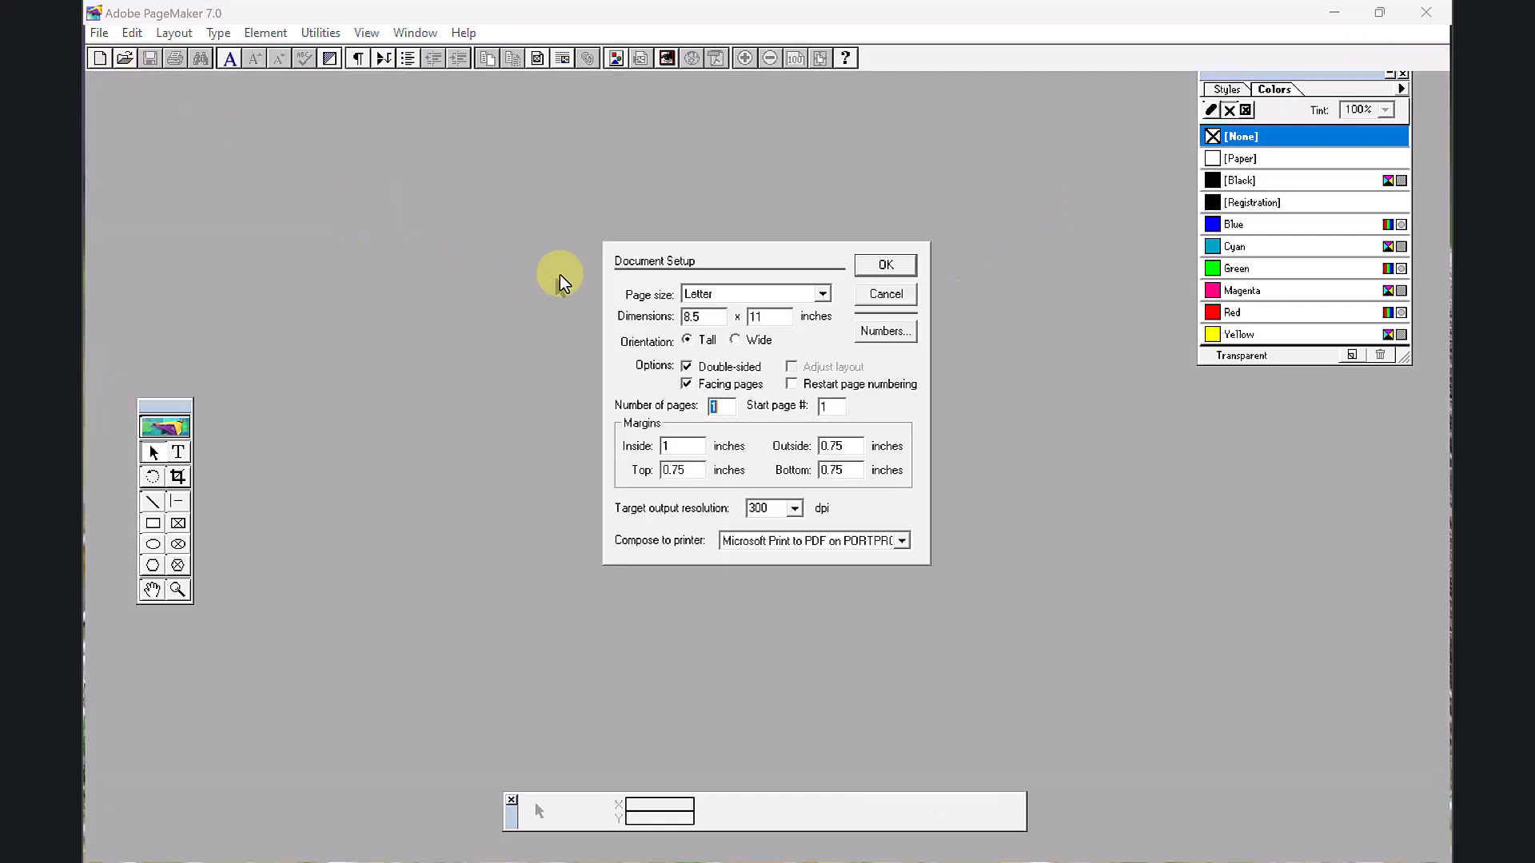
{"action": "left_click", "coordinate": [879, 268]}
{"action": "key", "text": "ctrl+v"}
{"action": "left_click_drag", "start_coordinate": [739, 258], "coordinate": [720, 506]}
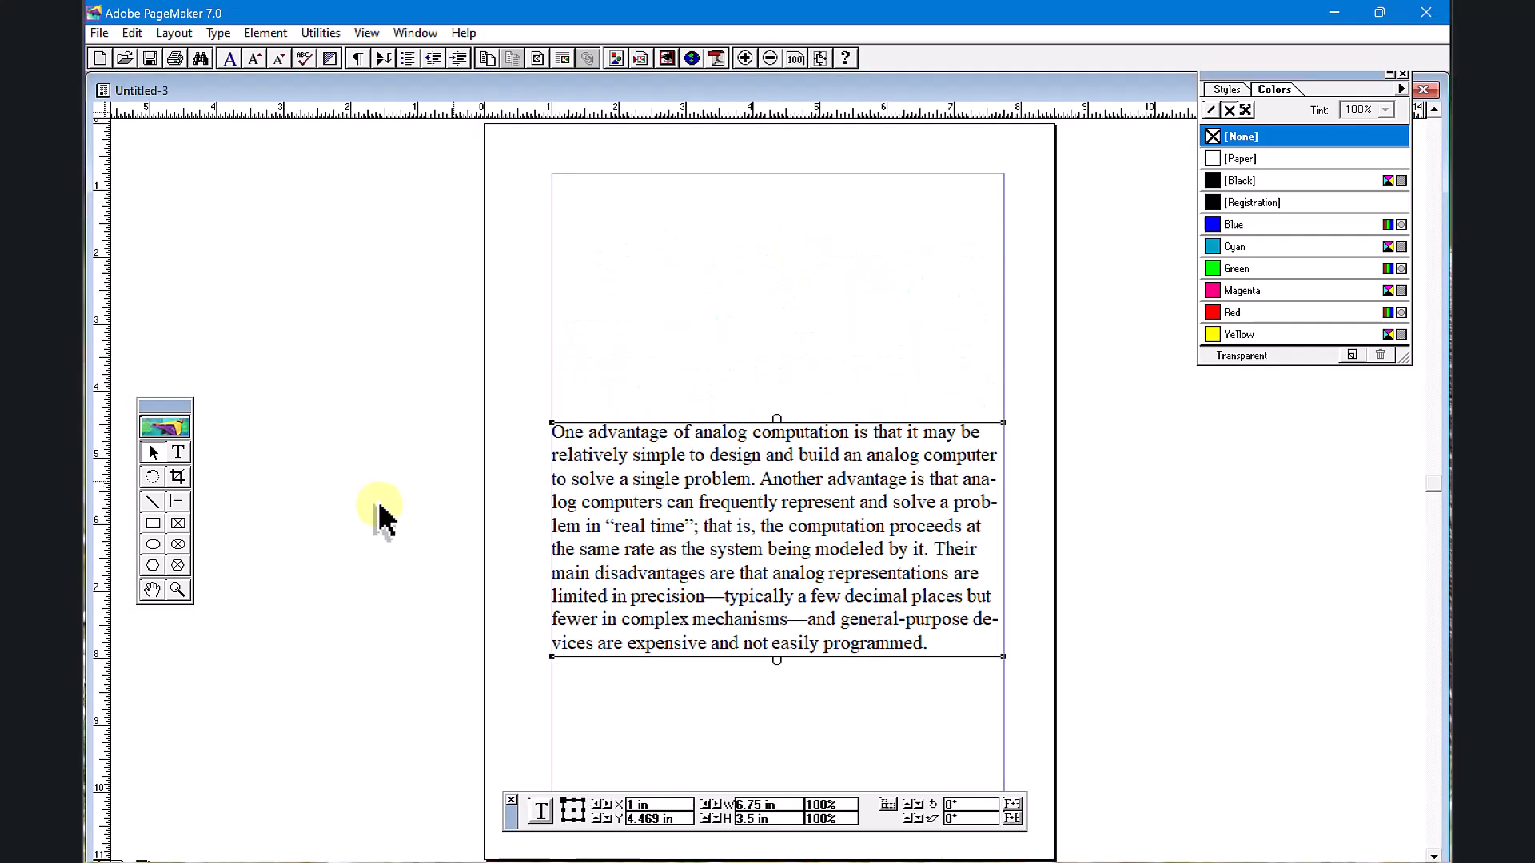
{"action": "left_click", "coordinate": [152, 524]}
{"action": "mouse_move", "coordinate": [639, 211]}
{"action": "left_mouse_down"}
{"action": "mouse_move", "coordinate": [805, 391]}
{"action": "mouse_move", "coordinate": [909, 397]}
{"action": "left_mouse_up"}
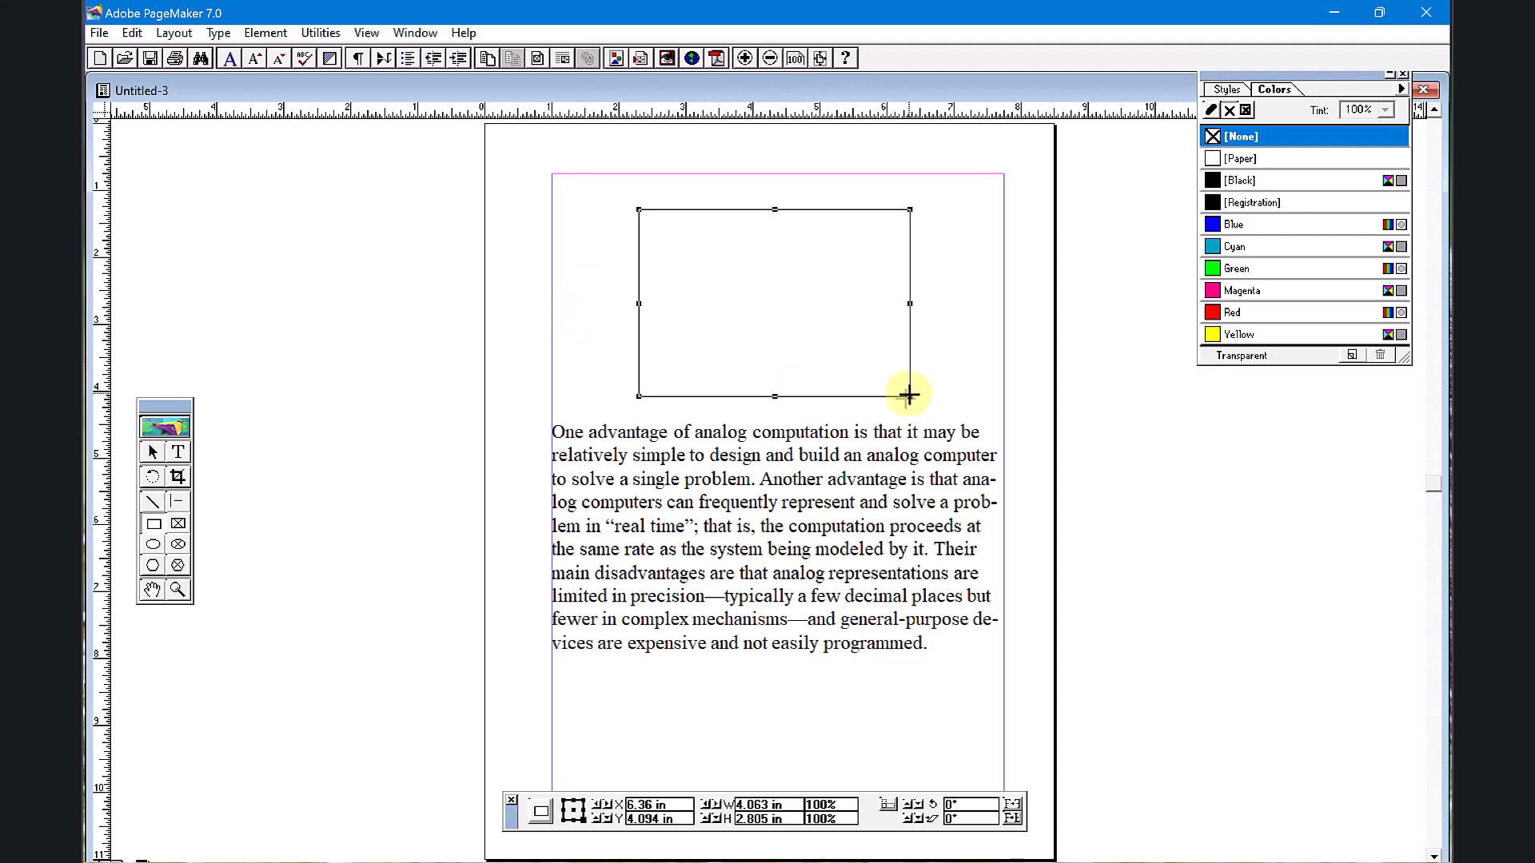
Step: Save the publication with the rectangle on the Desktop as Unit -3 and close it
{"action": "left_click", "coordinate": [99, 32]}
{"action": "left_click", "coordinate": [160, 153]}
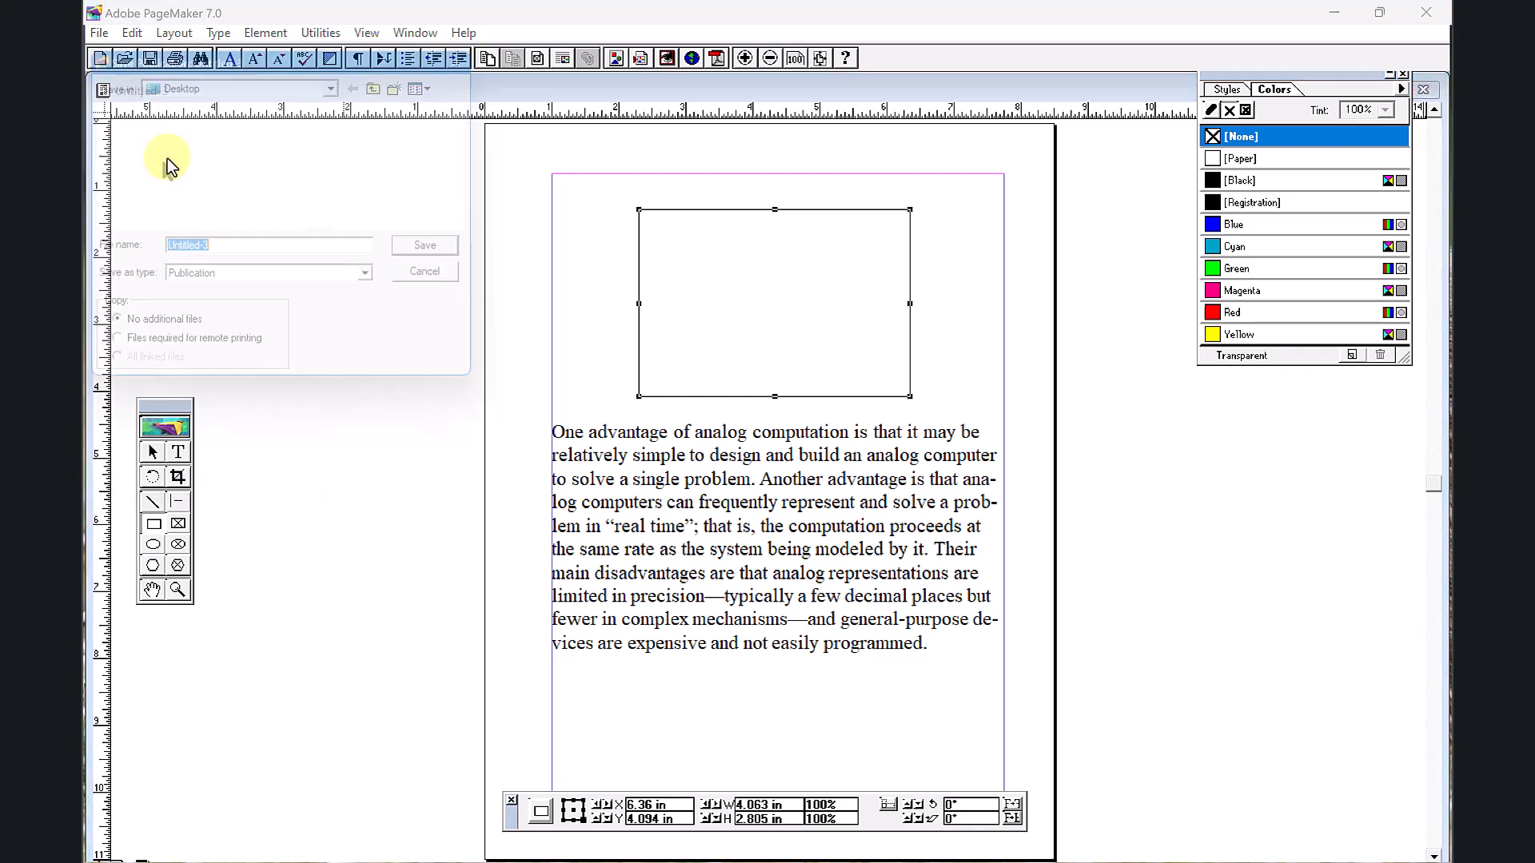
{"action": "type", "text": "Uni"}
{"action": "type", "text": "t -4"}
{"action": "key", "text": "BackSpace"}
{"action": "type", "text": "3"}
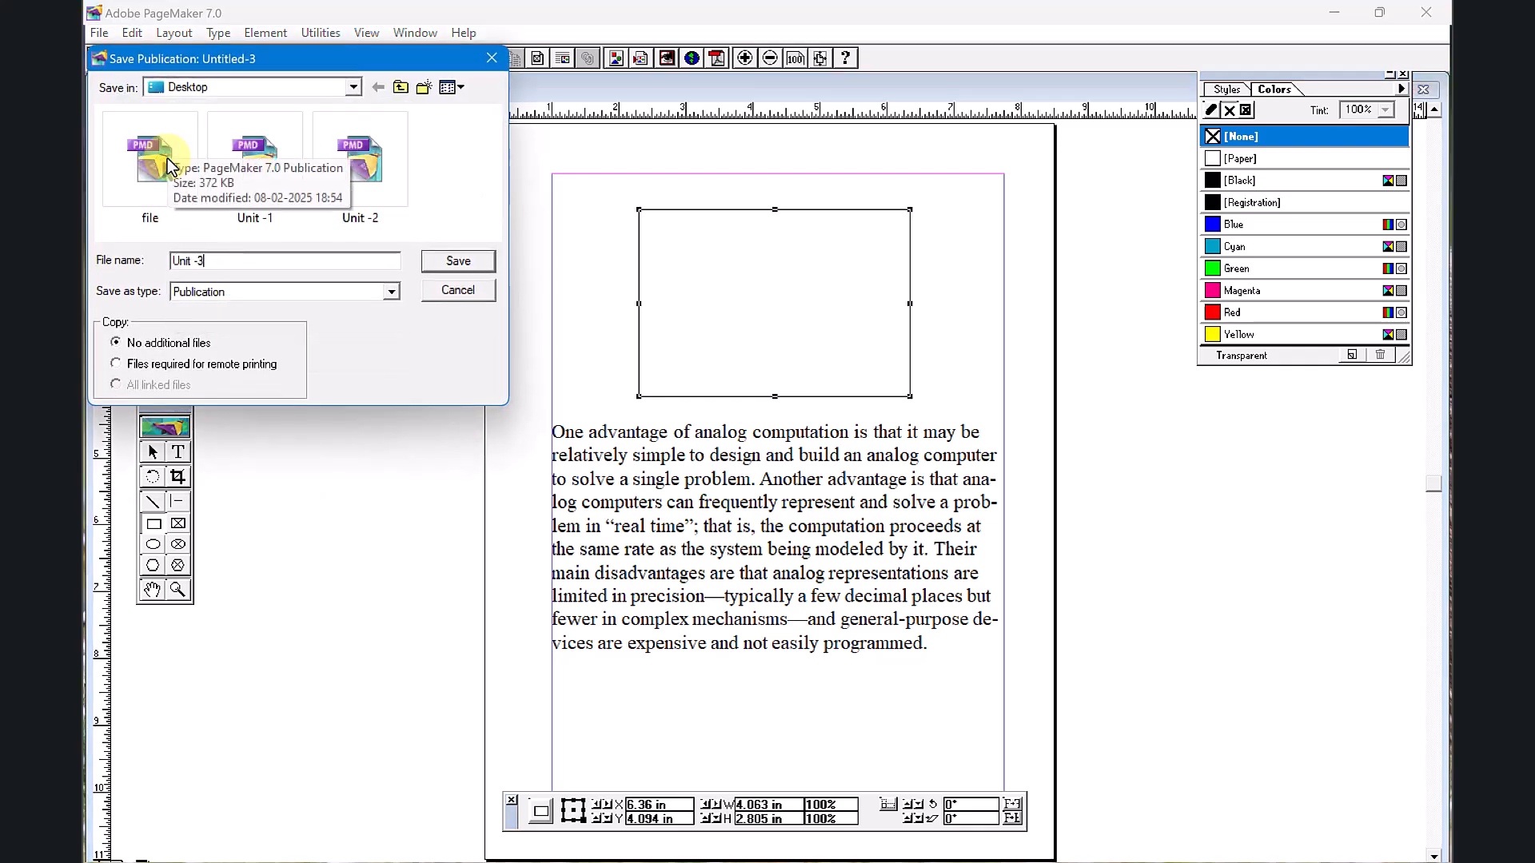
{"action": "left_click", "coordinate": [451, 270]}
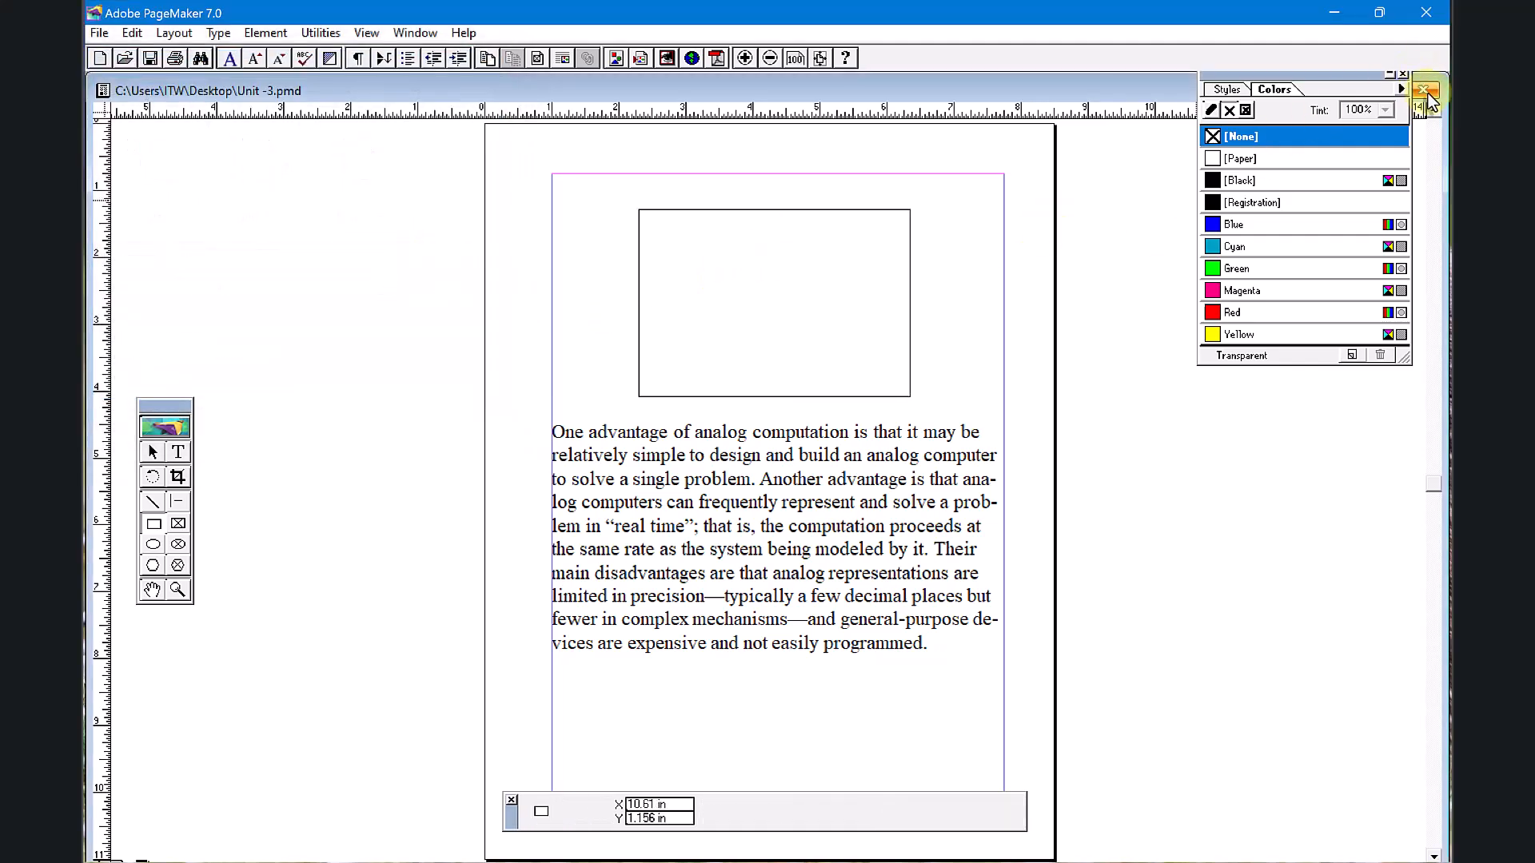
{"action": "left_click", "coordinate": [1424, 90]}
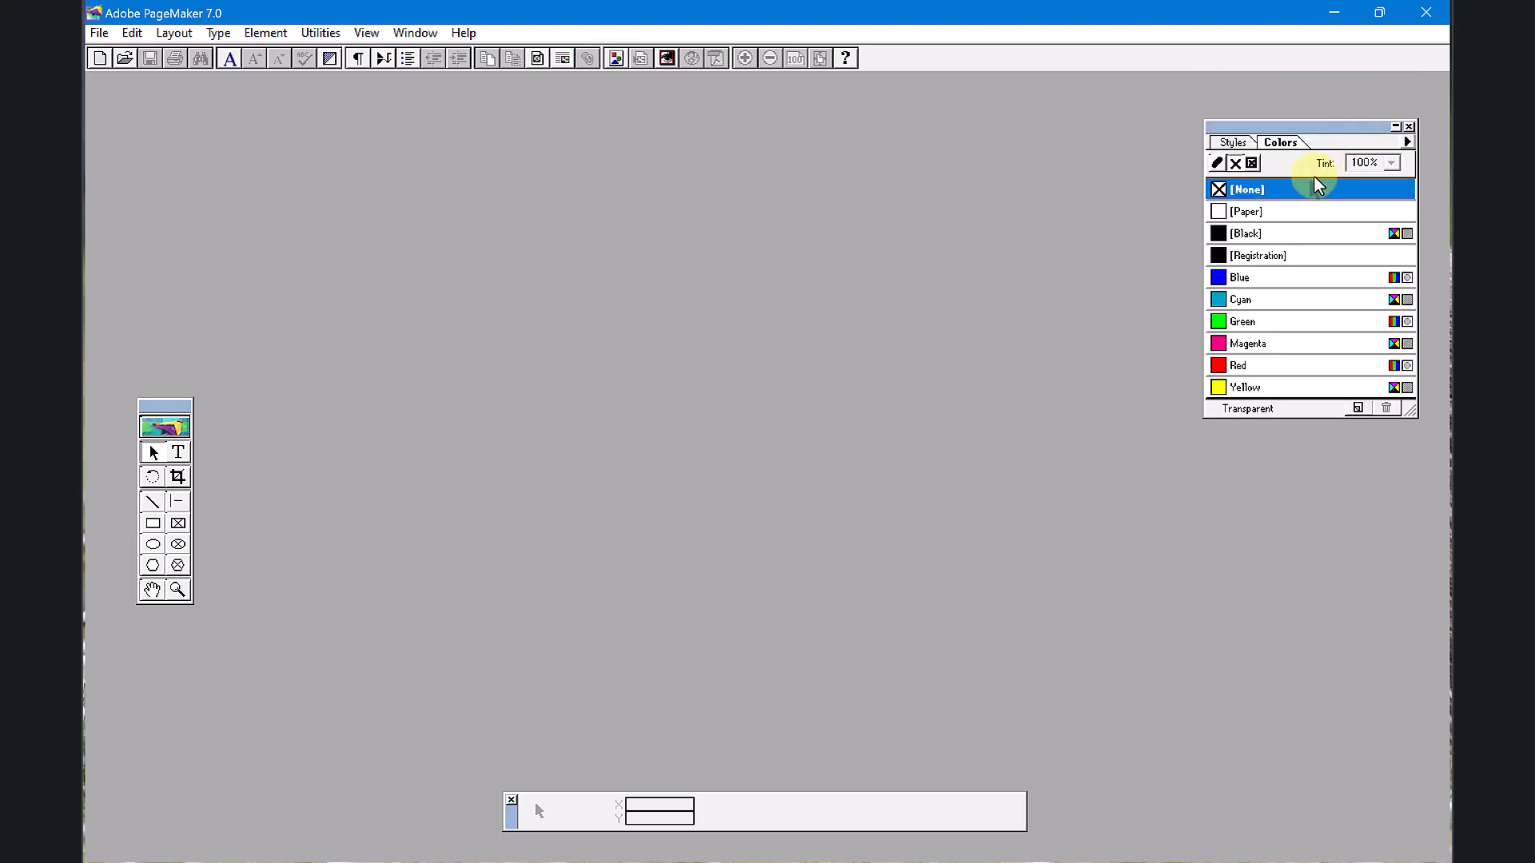
{"action": "left_click", "coordinate": [99, 60]}
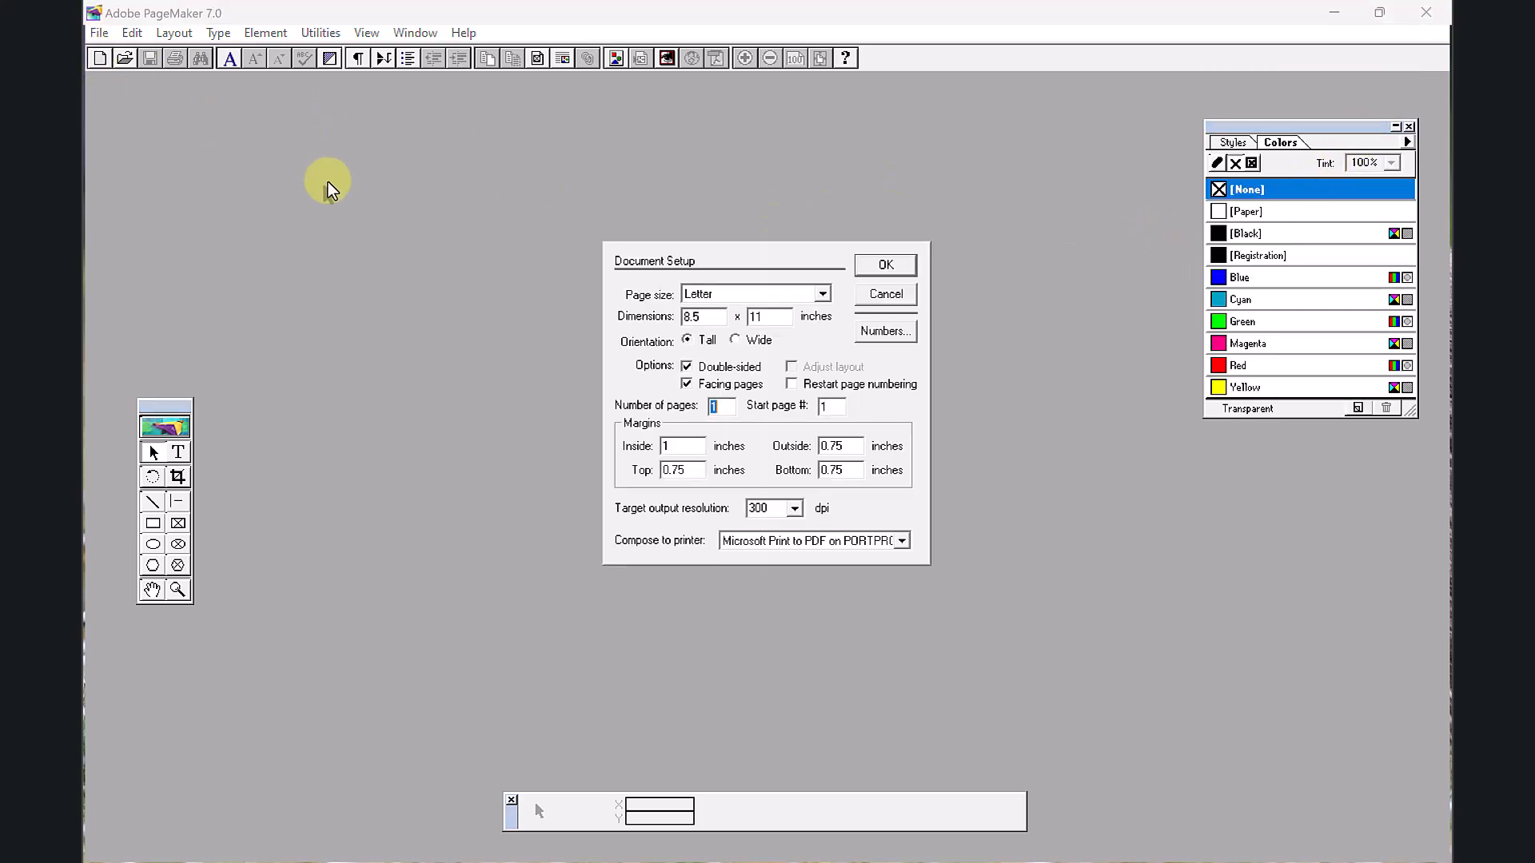
{"action": "left_click", "coordinate": [881, 263]}
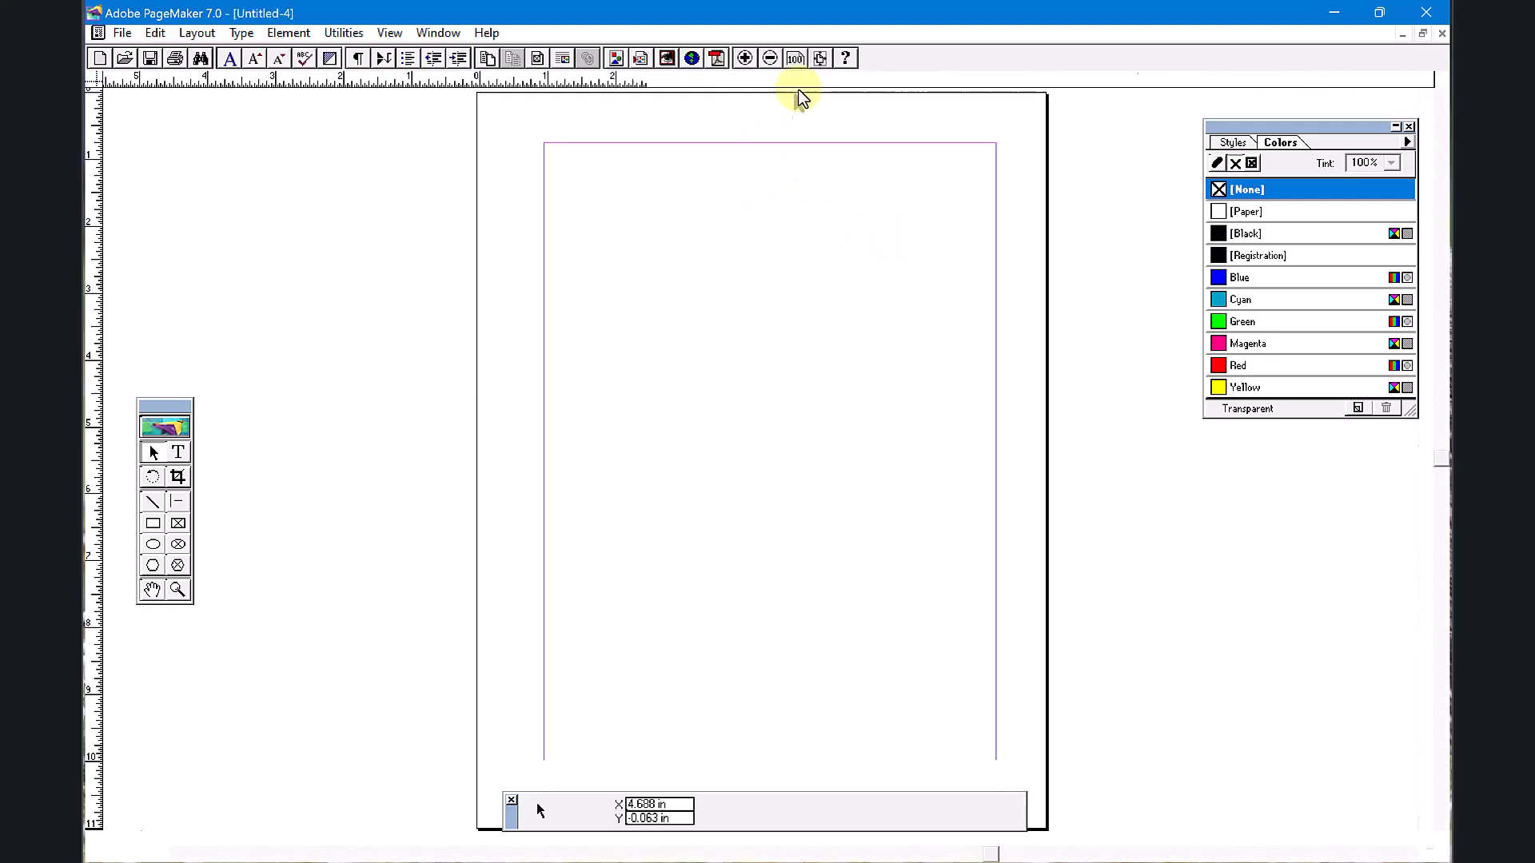
{"action": "left_click", "coordinate": [342, 34]}
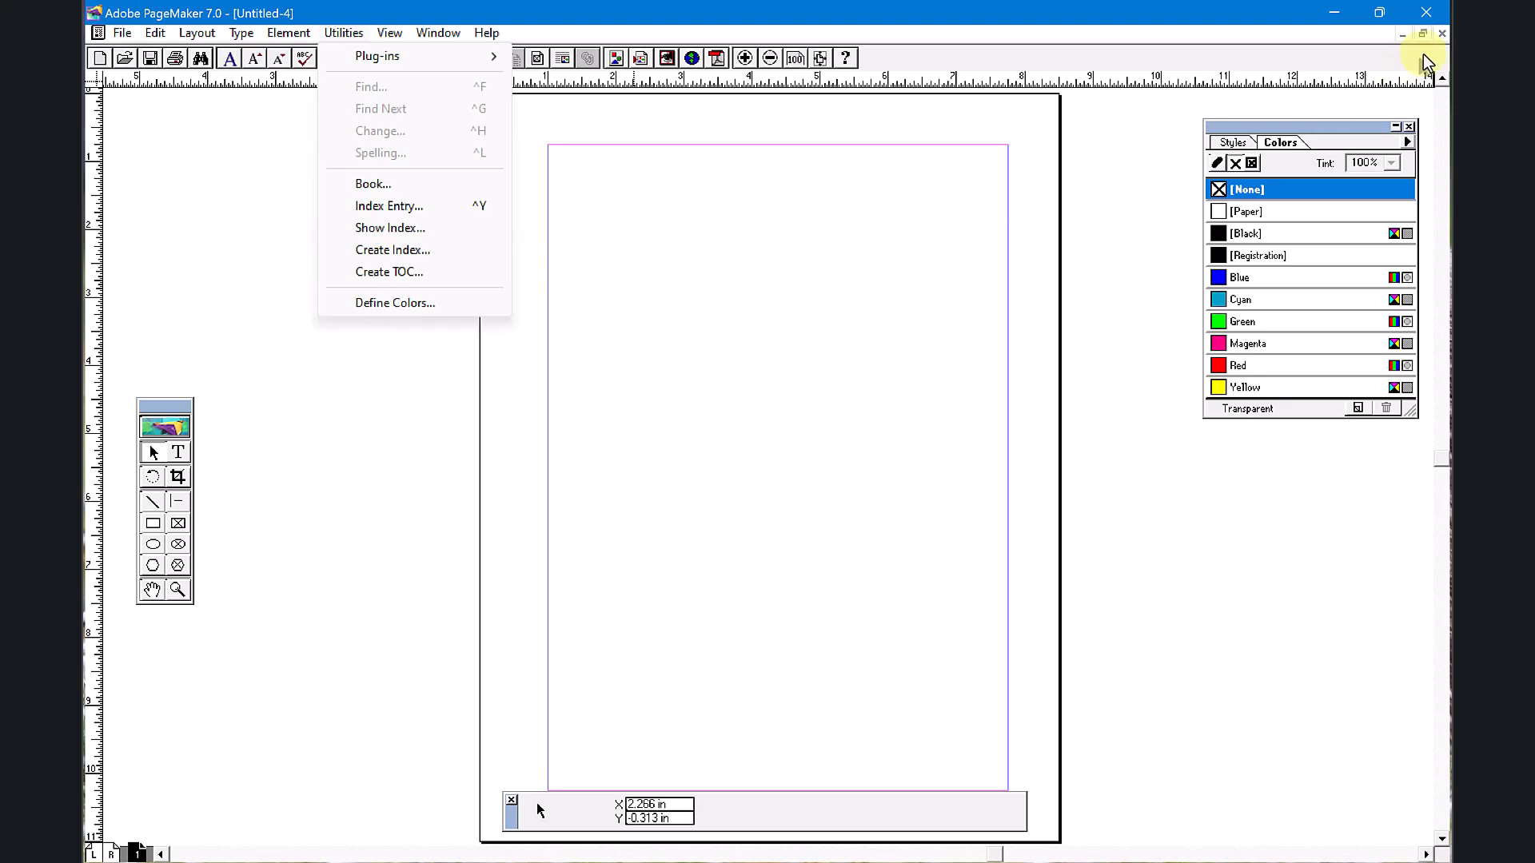
{"action": "left_click", "coordinate": [1442, 35]}
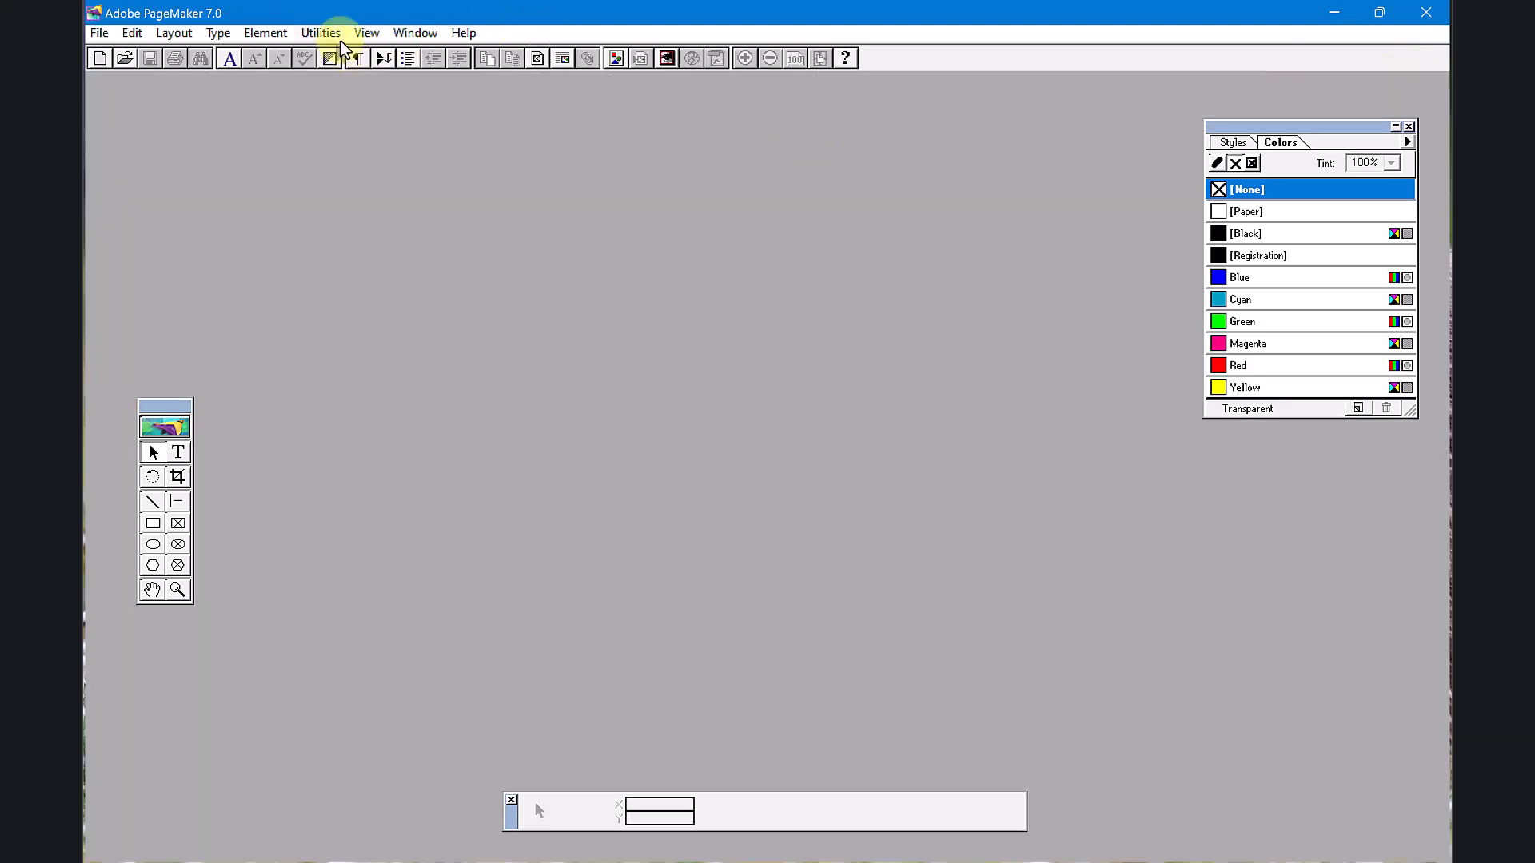
{"action": "left_click", "coordinate": [341, 37]}
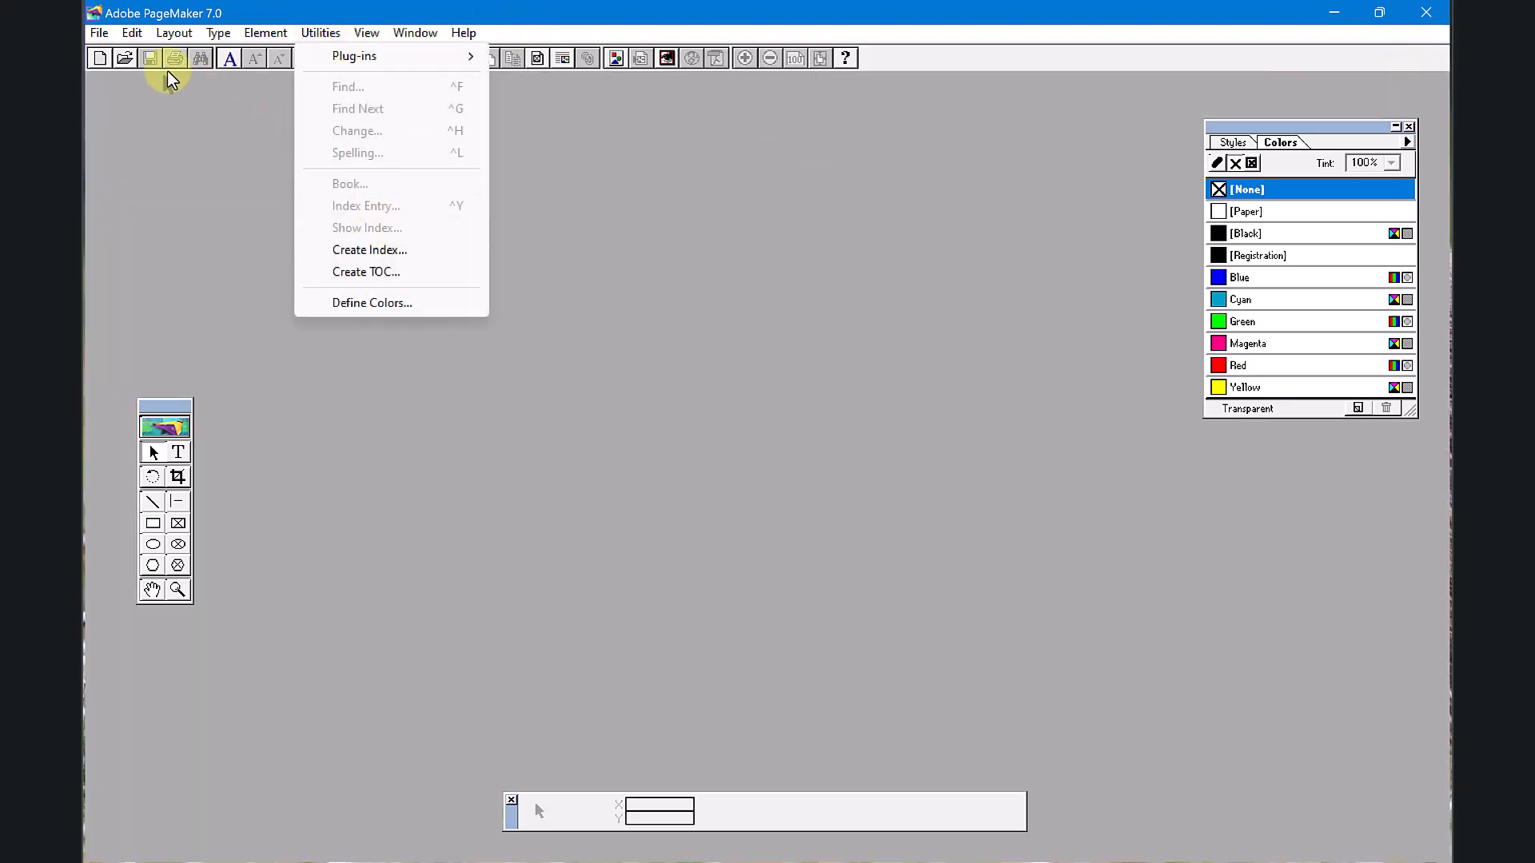
Step: Create a new Letter-size publication with the default setup and open its Book Publication List
{"action": "left_click", "coordinate": [98, 58]}
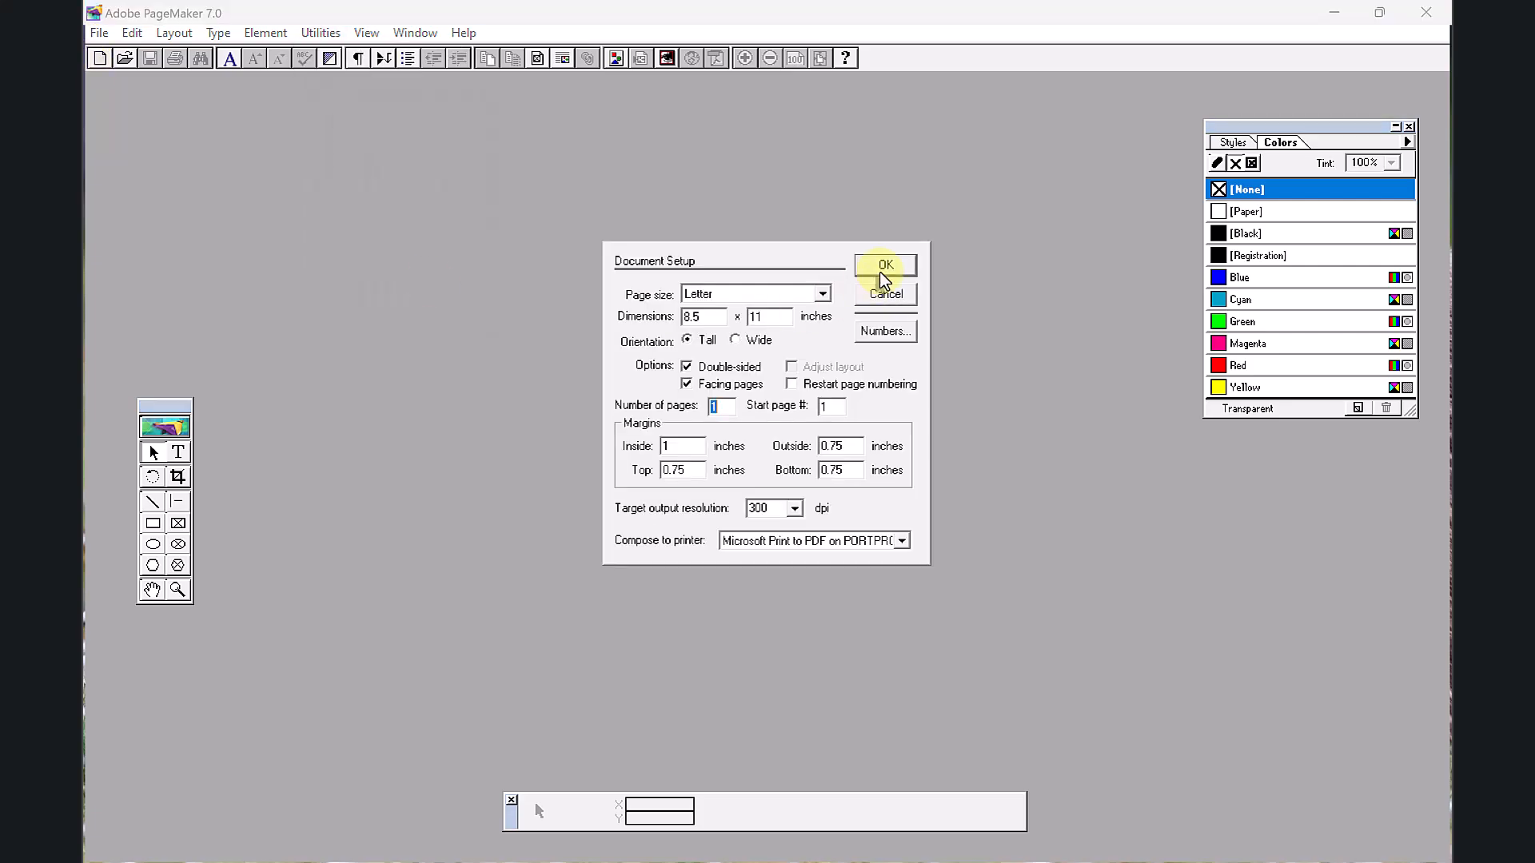
{"action": "left_click", "coordinate": [882, 274]}
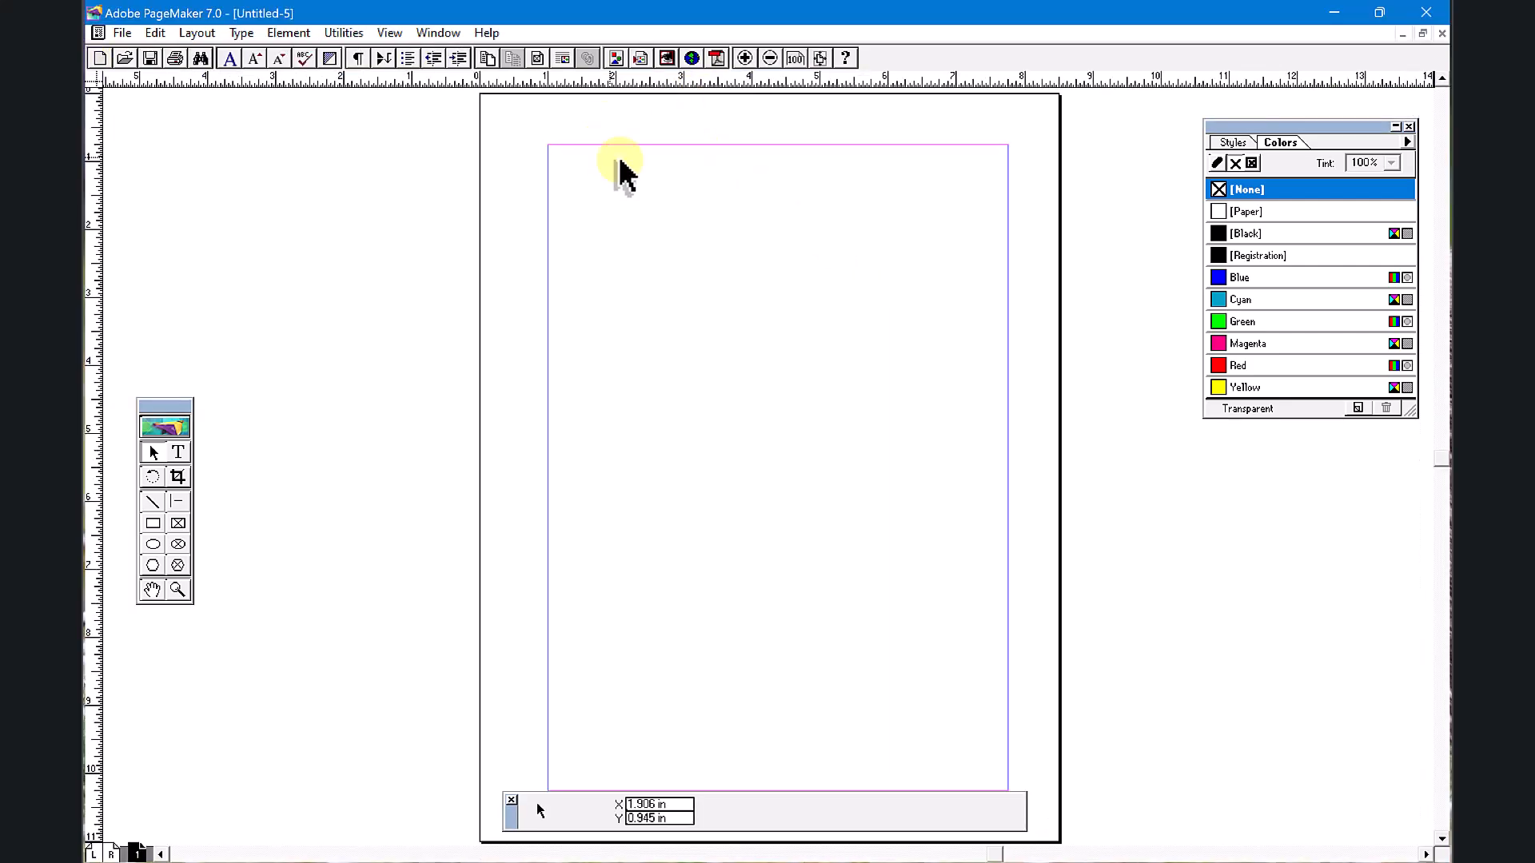
{"action": "left_click", "coordinate": [344, 33]}
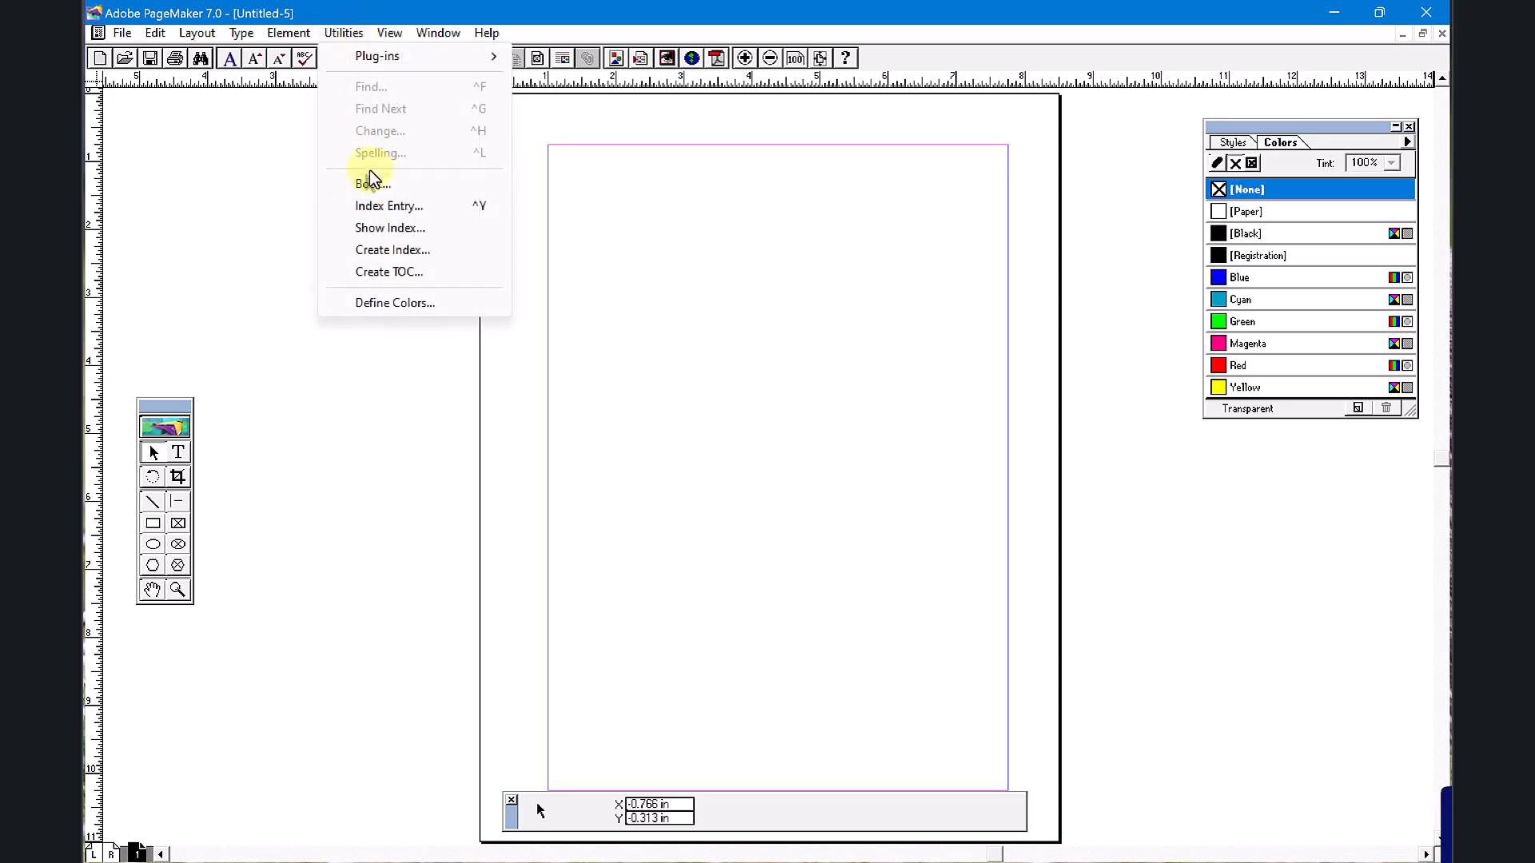
{"action": "left_click", "coordinate": [380, 184]}
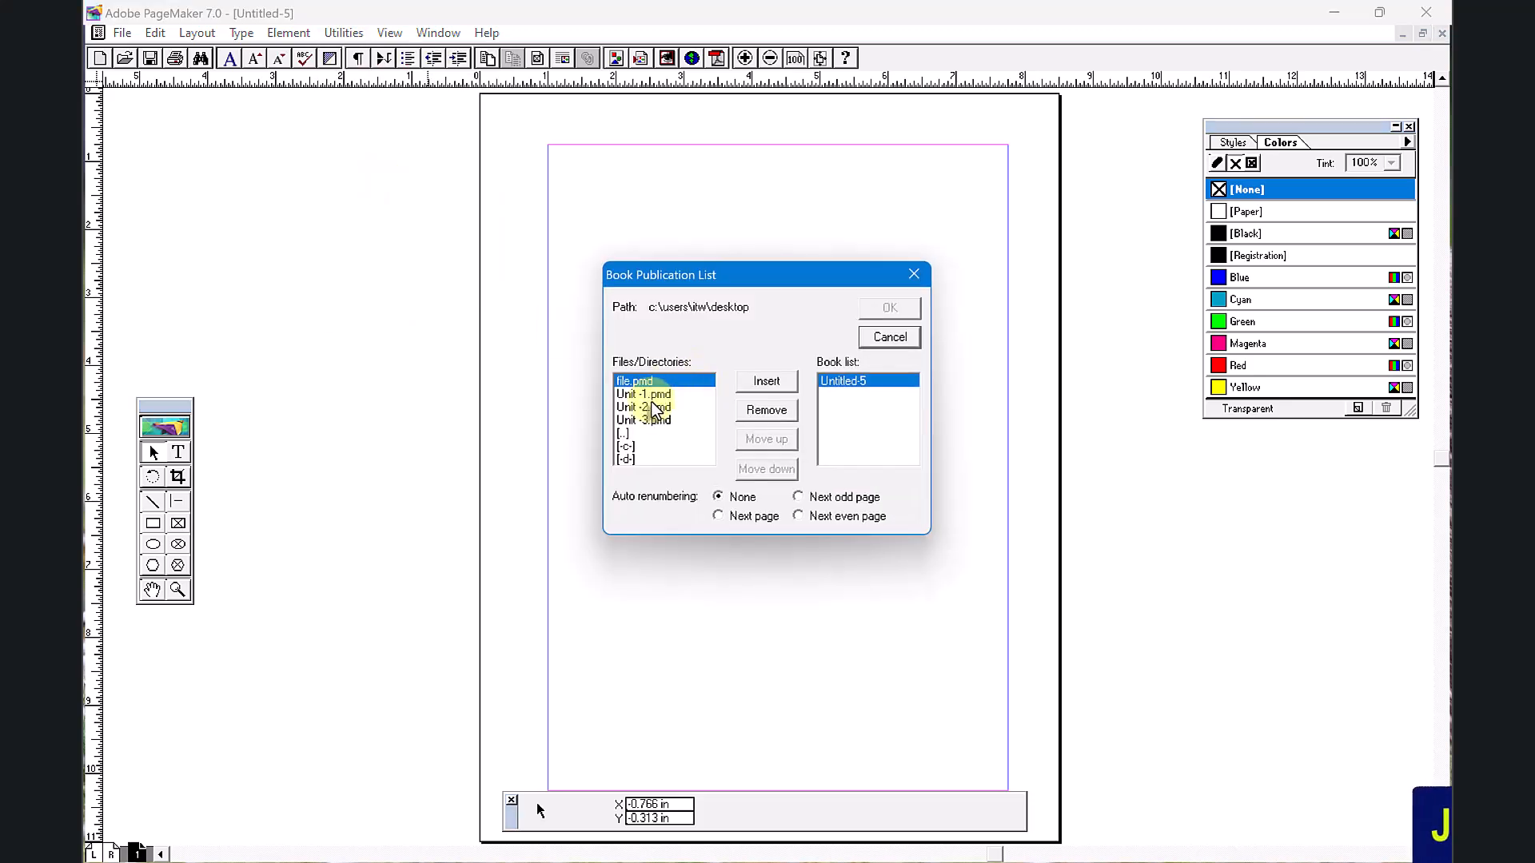
Step: Insert Unit -1.pmd, Unit -3.pmd and Unit -2.pmd into the book list in that order
{"action": "left_click_drag", "start_coordinate": [650, 416], "coordinate": [660, 395]}
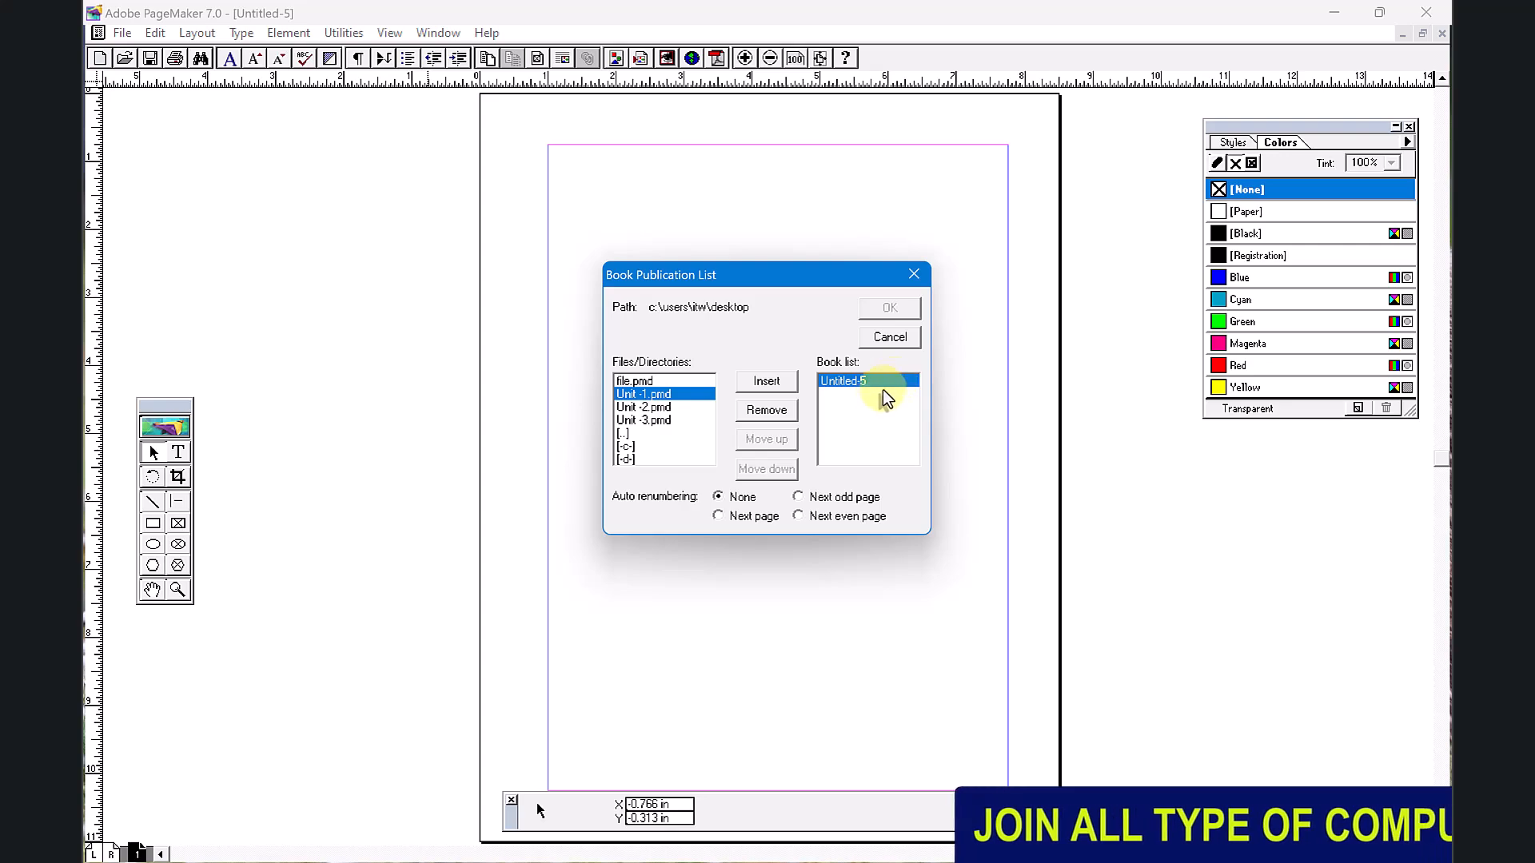
{"action": "left_click", "coordinate": [765, 382]}
{"action": "left_click", "coordinate": [680, 397]}
{"action": "left_click", "coordinate": [760, 387]}
{"action": "left_click", "coordinate": [693, 407]}
{"action": "left_click", "coordinate": [761, 387]}
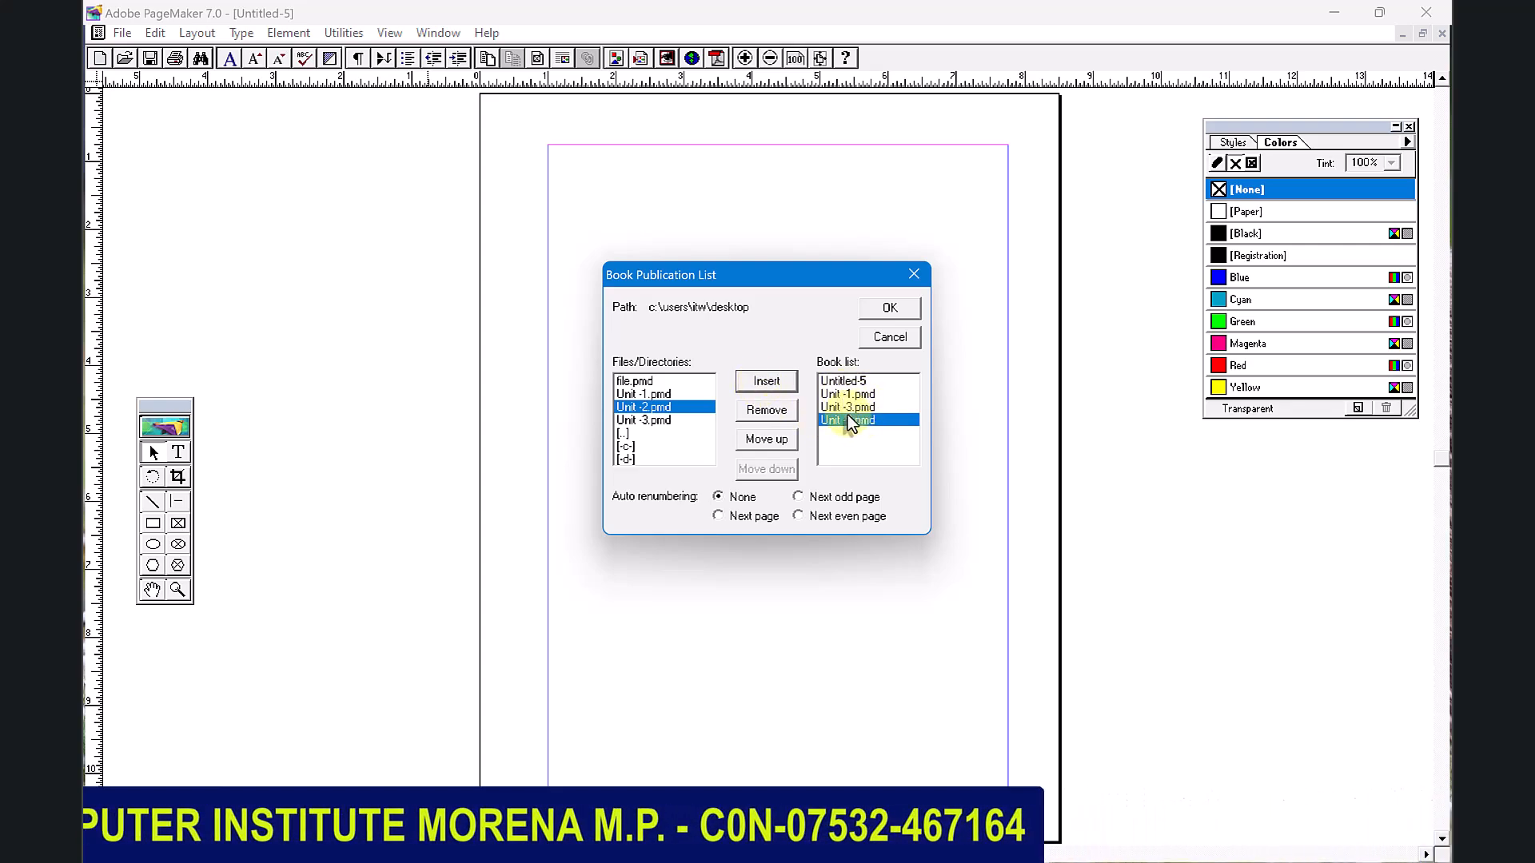
Step: Reorder the book list to Unit -1.pmd, Unit -2.pmd, Unit -3.pmd and Untitled-5
{"action": "left_click", "coordinate": [853, 406]}
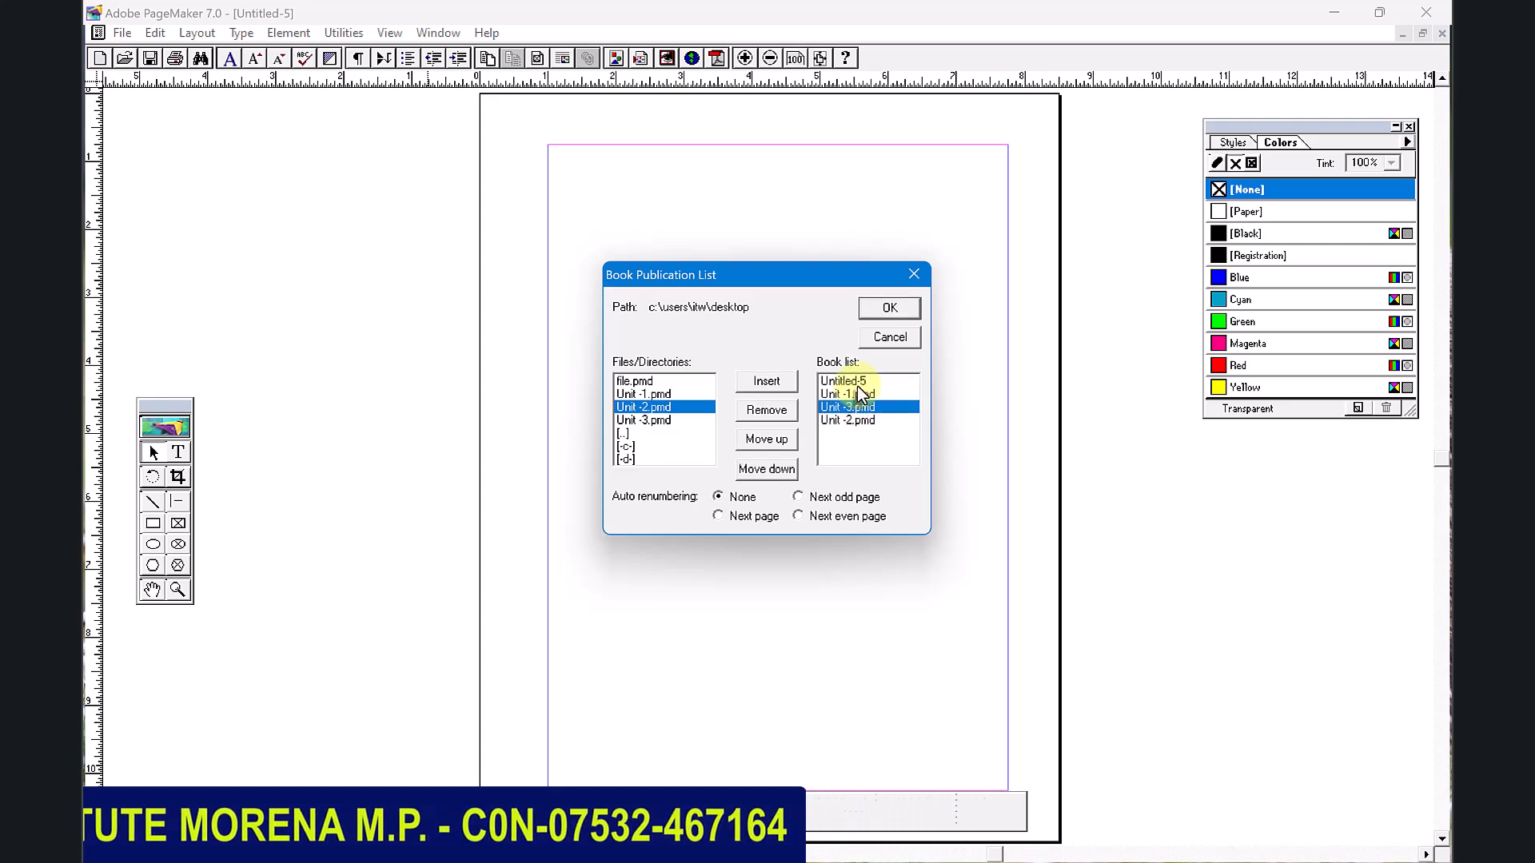
{"action": "left_click", "coordinate": [852, 394]}
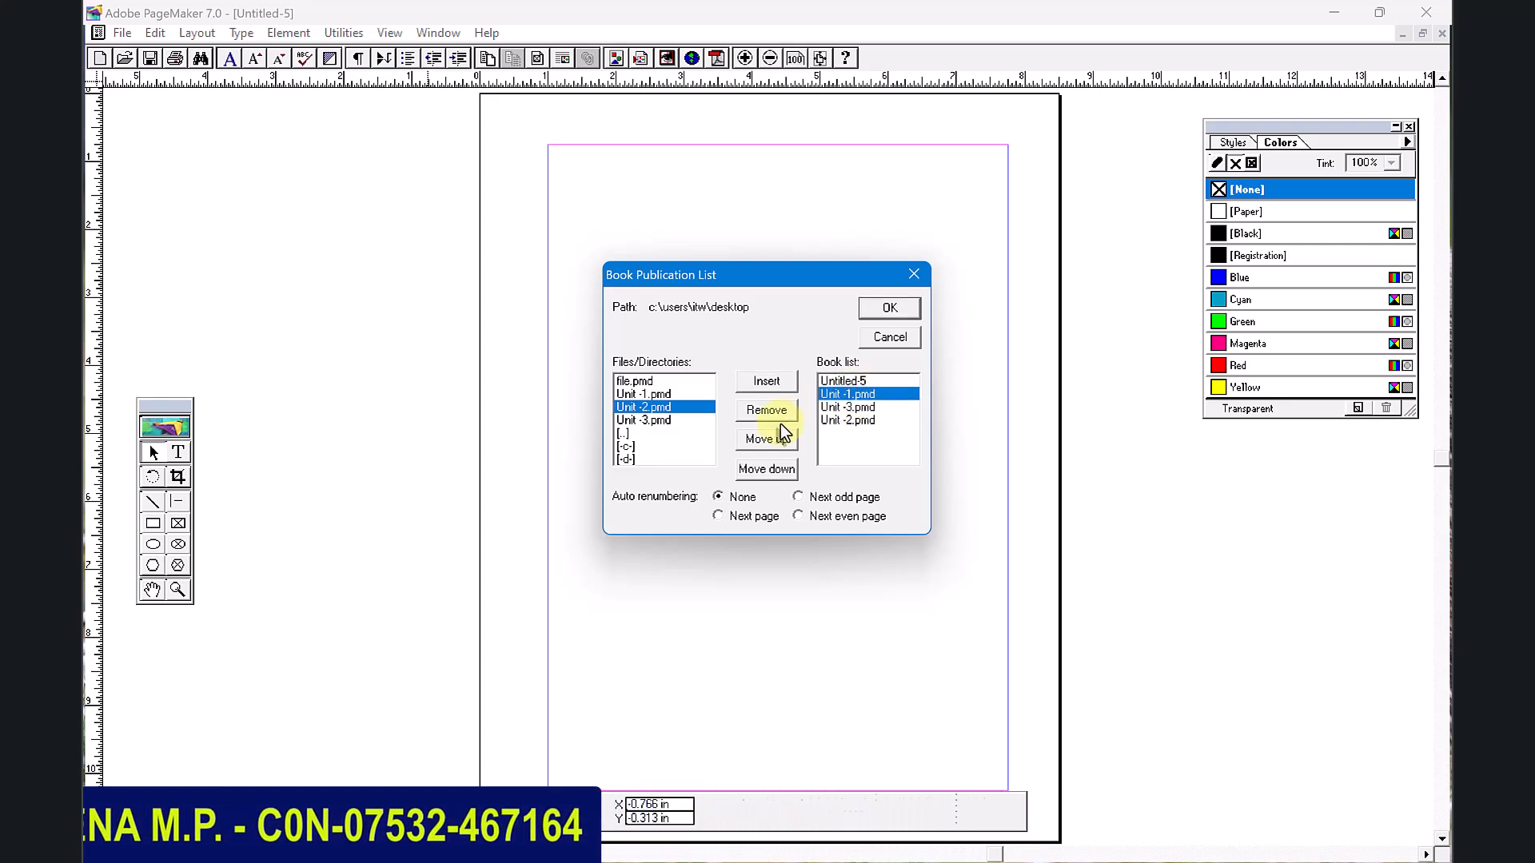
{"action": "left_click", "coordinate": [769, 442]}
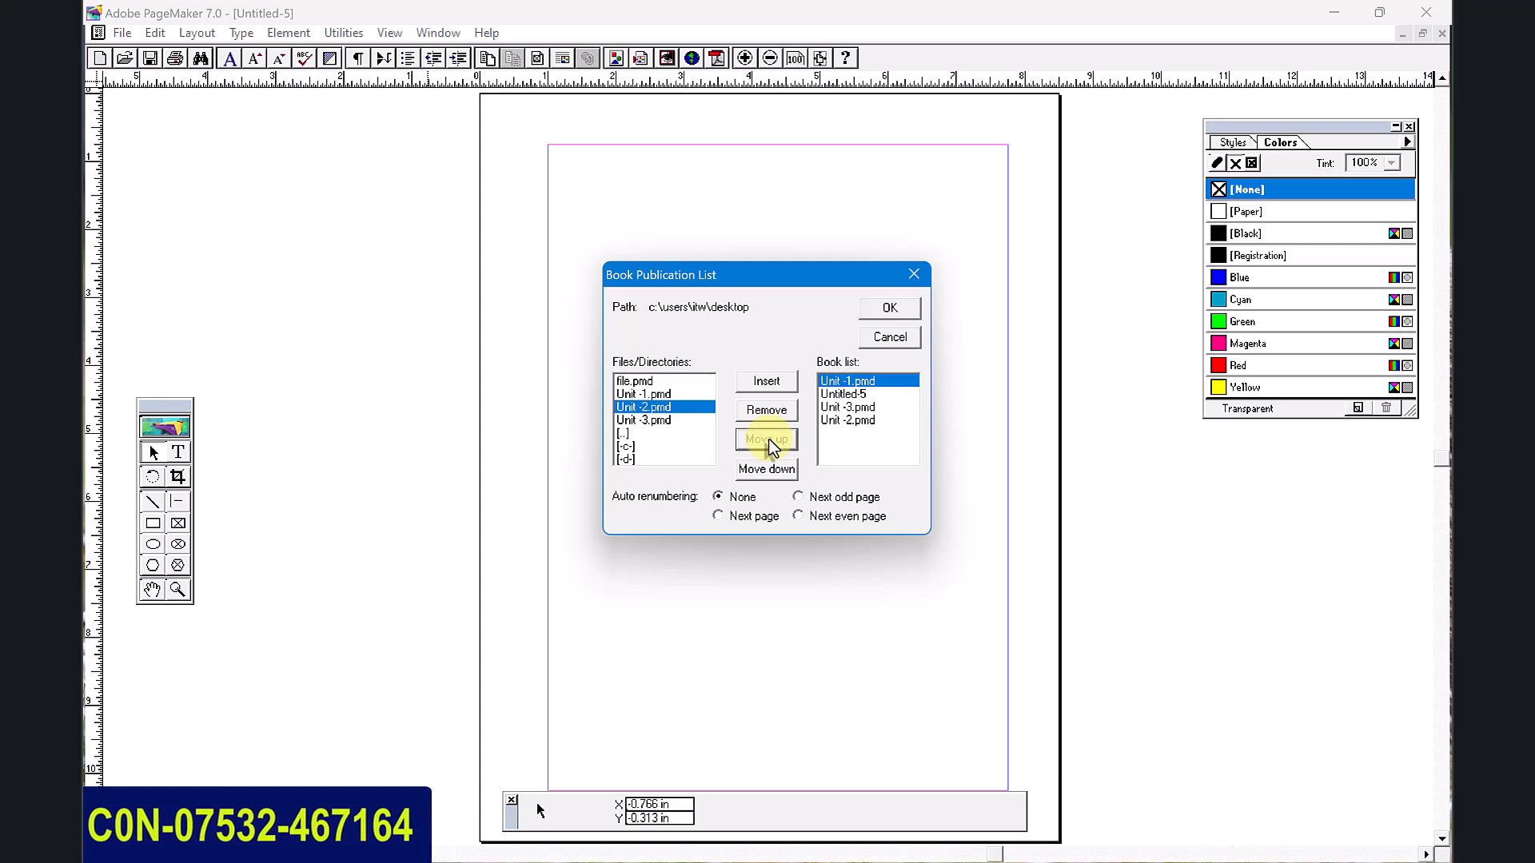
{"action": "left_click", "coordinate": [845, 419]}
{"action": "left_click", "coordinate": [772, 439]}
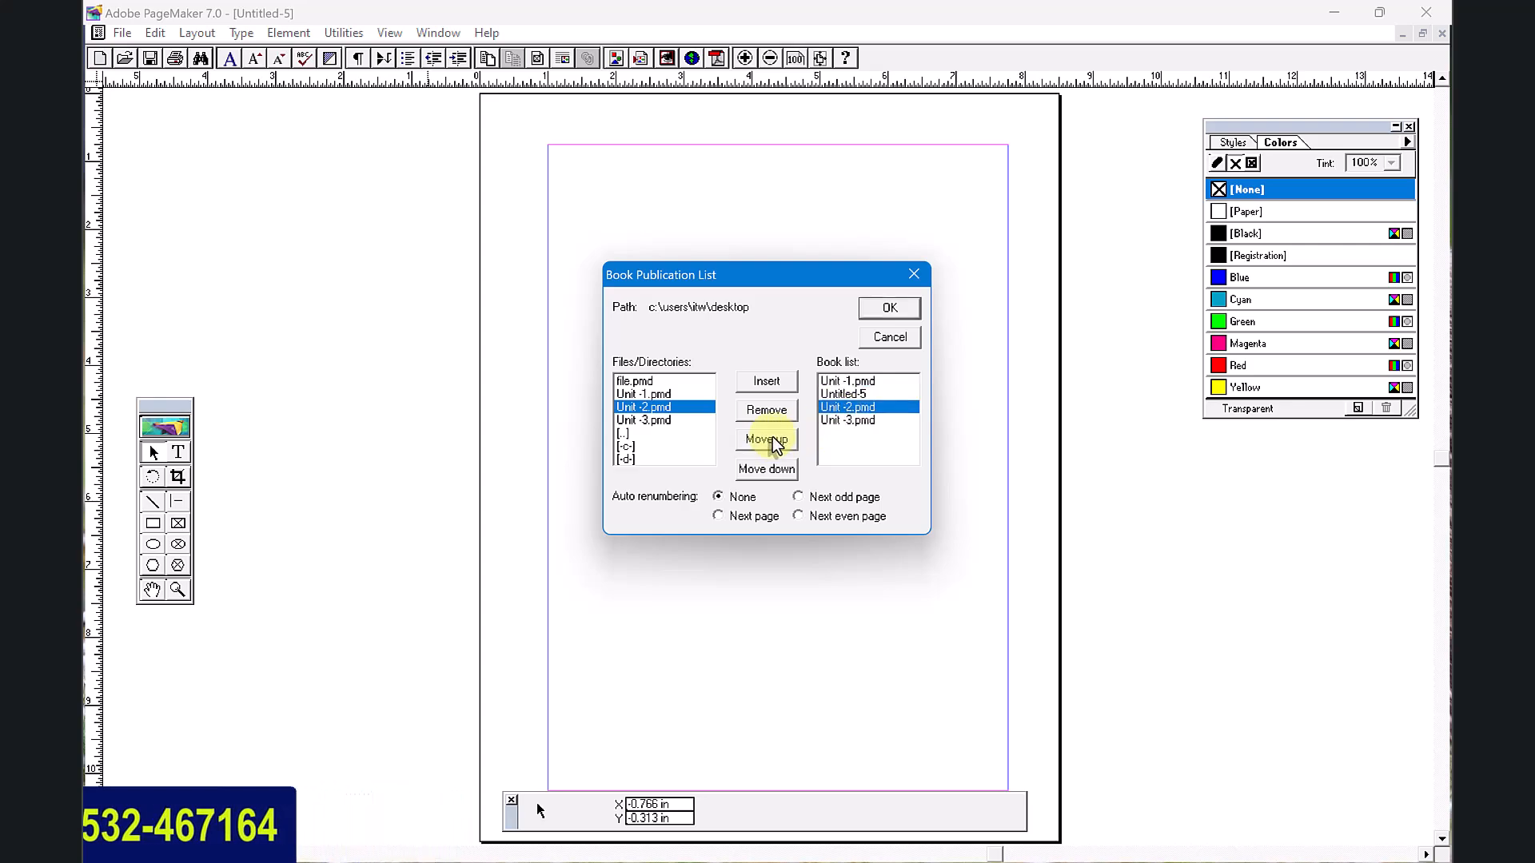
{"action": "left_click", "coordinate": [772, 439]}
{"action": "left_click", "coordinate": [846, 420]}
{"action": "left_click", "coordinate": [788, 439]}
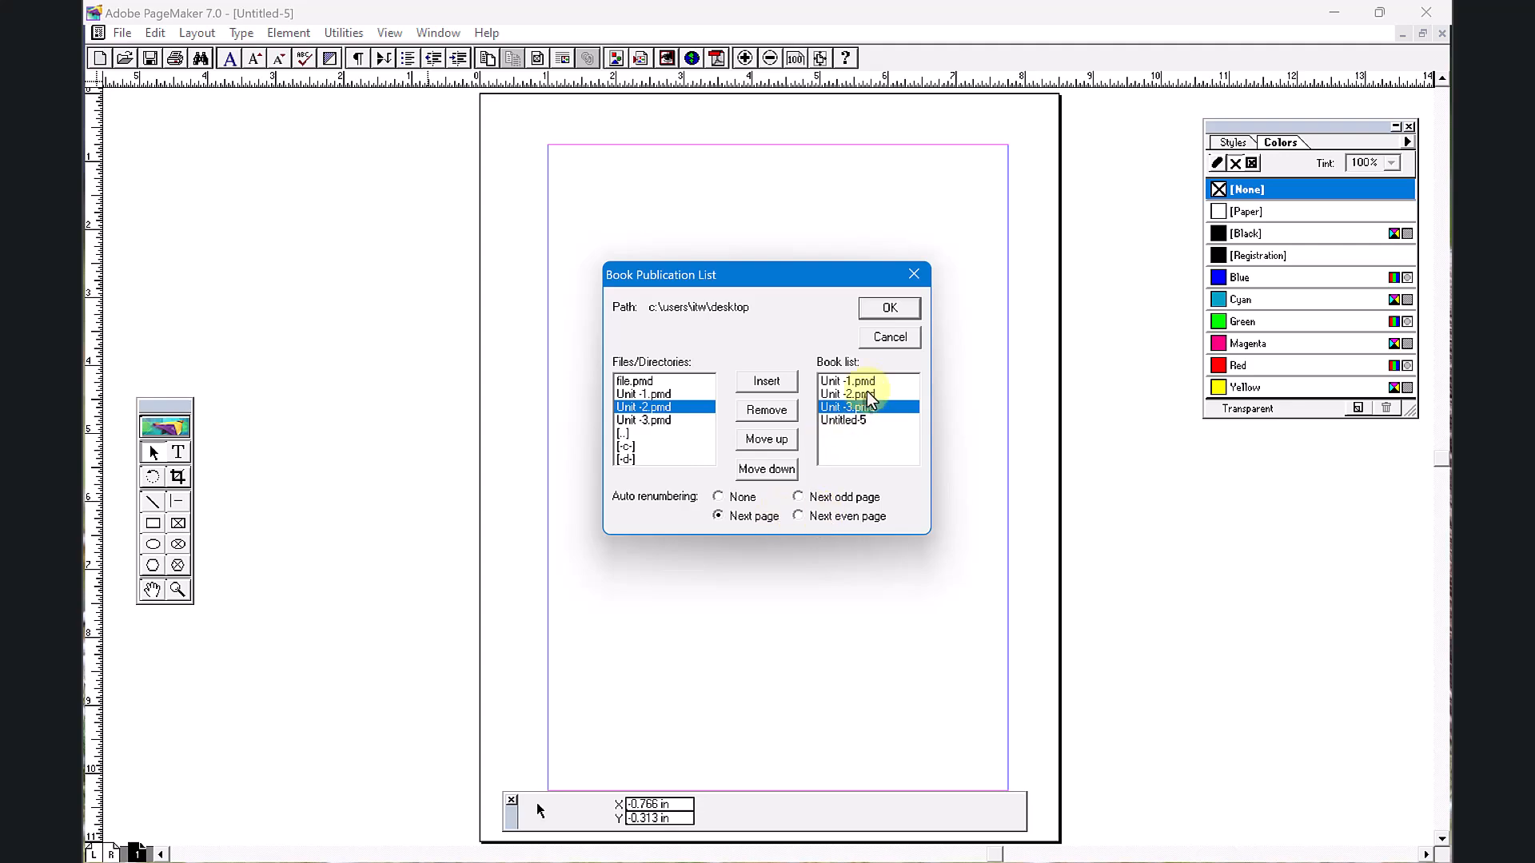
Step: Apply the book list with auto renumbering set to Next page, update all publications' page numbers and save Untitled-5 on the Desktop
{"action": "left_click", "coordinate": [892, 316]}
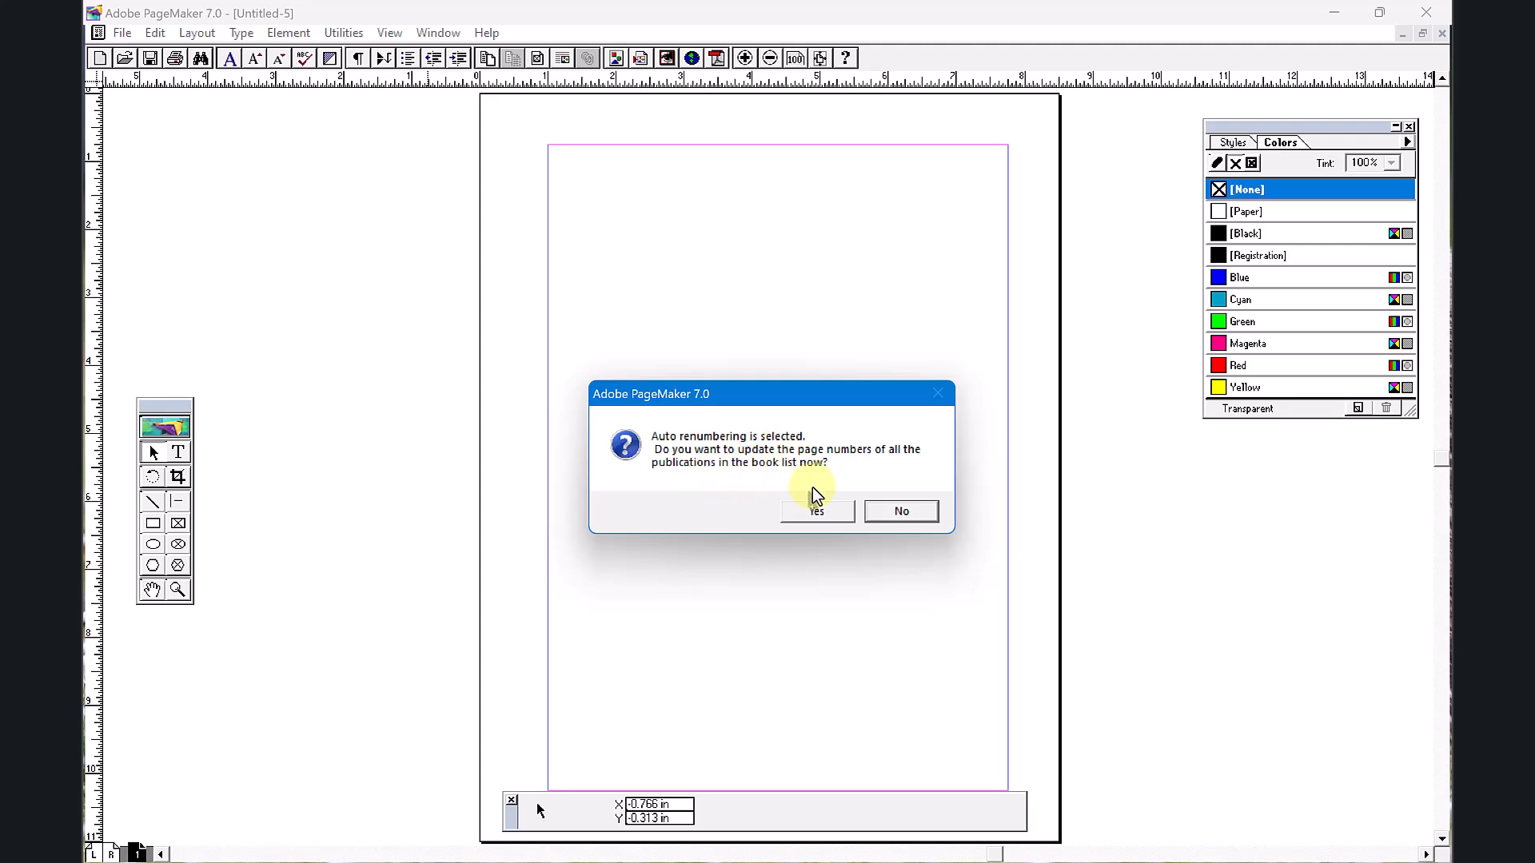
{"action": "left_click", "coordinate": [822, 510]}
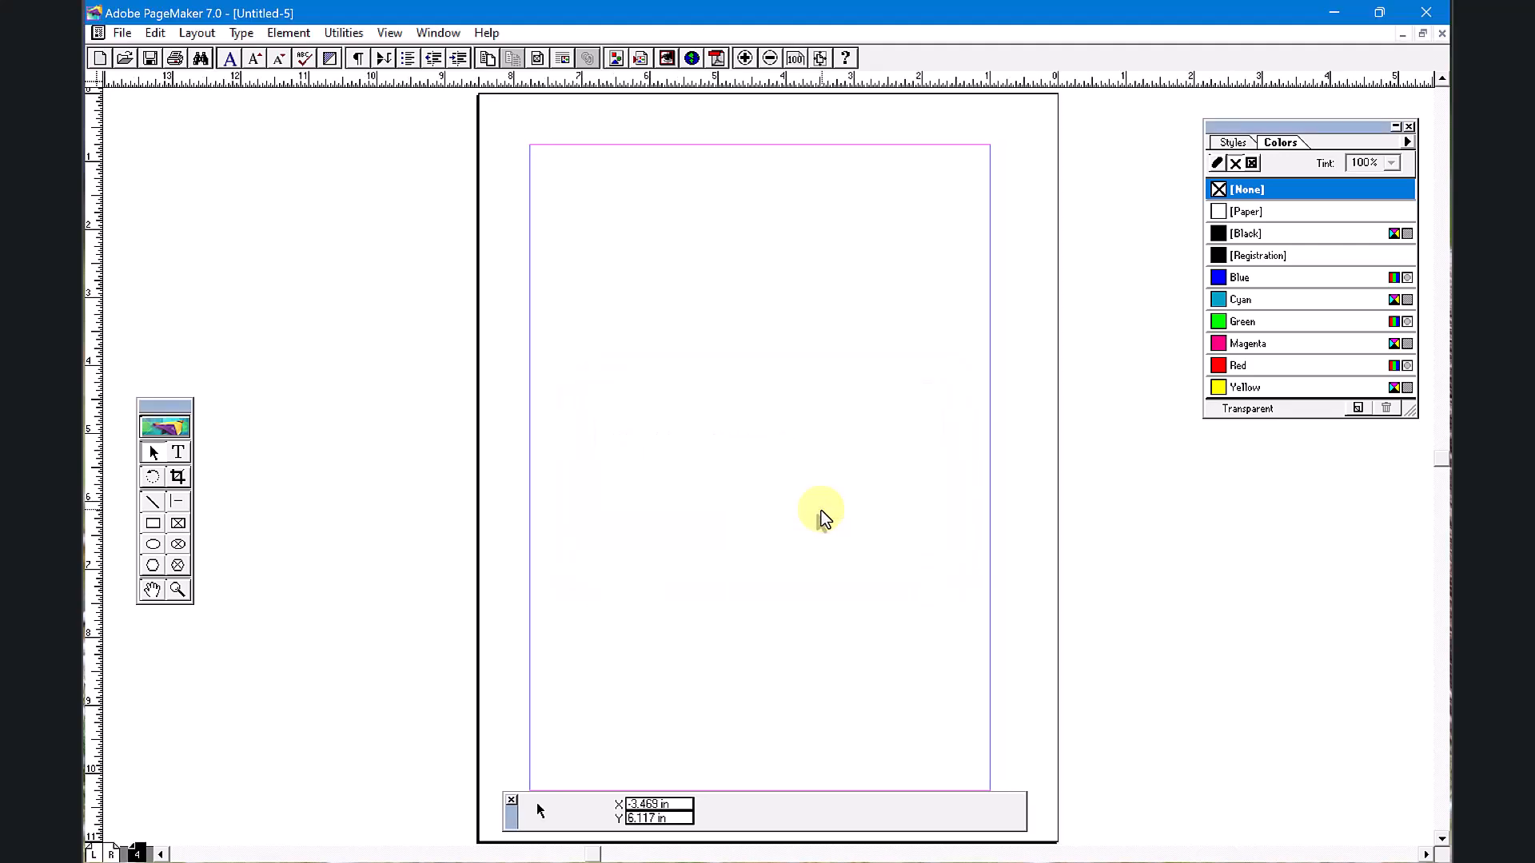
{"action": "left_click", "coordinate": [828, 511]}
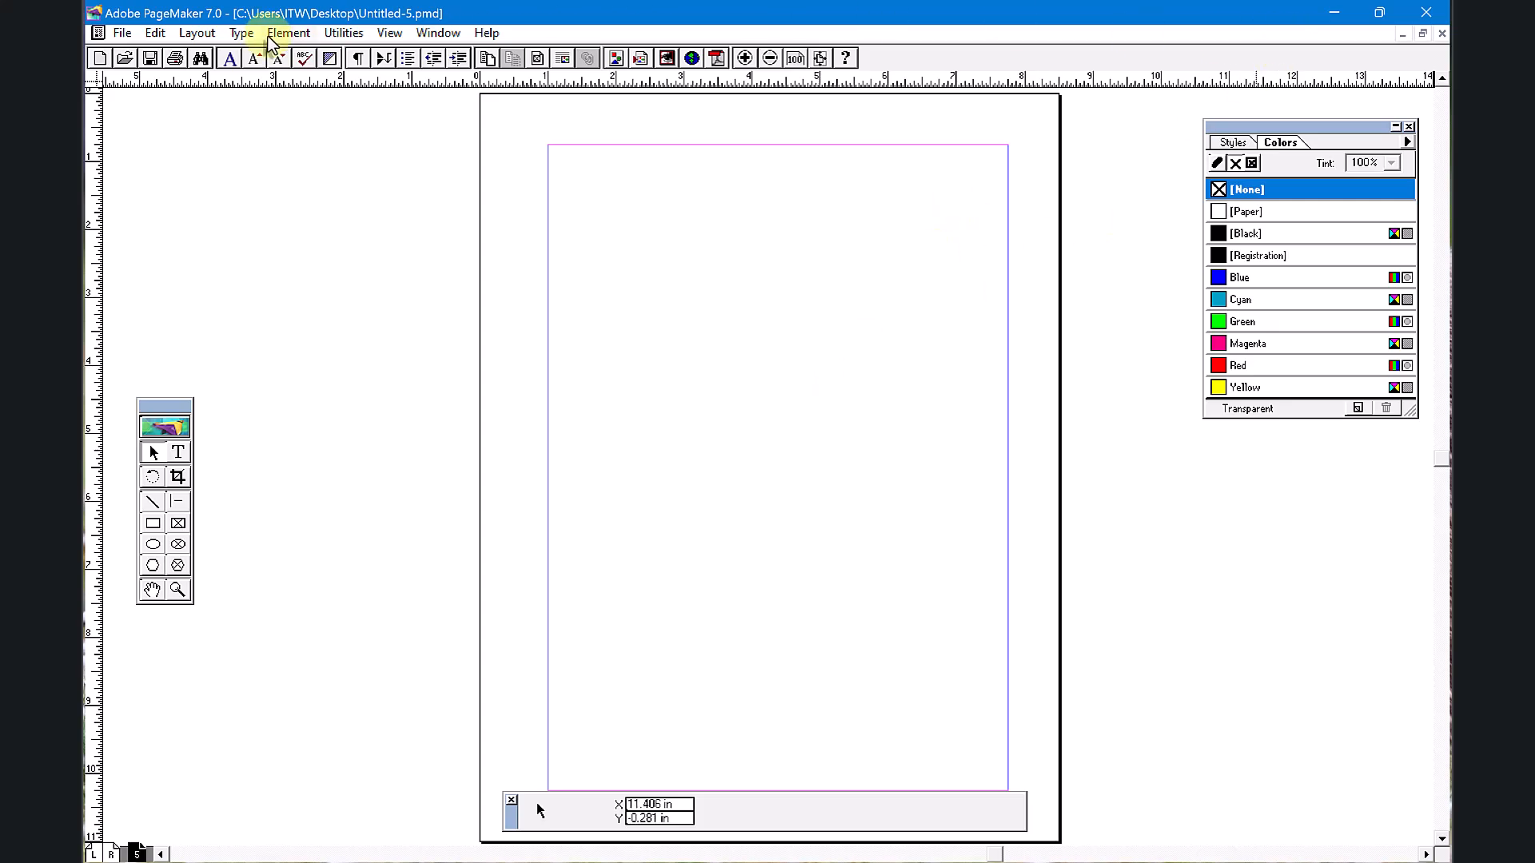
Step: Open Unit -1 from the Desktop and Unit -2 from the recent publications to check their page numbers
{"action": "left_click", "coordinate": [124, 34]}
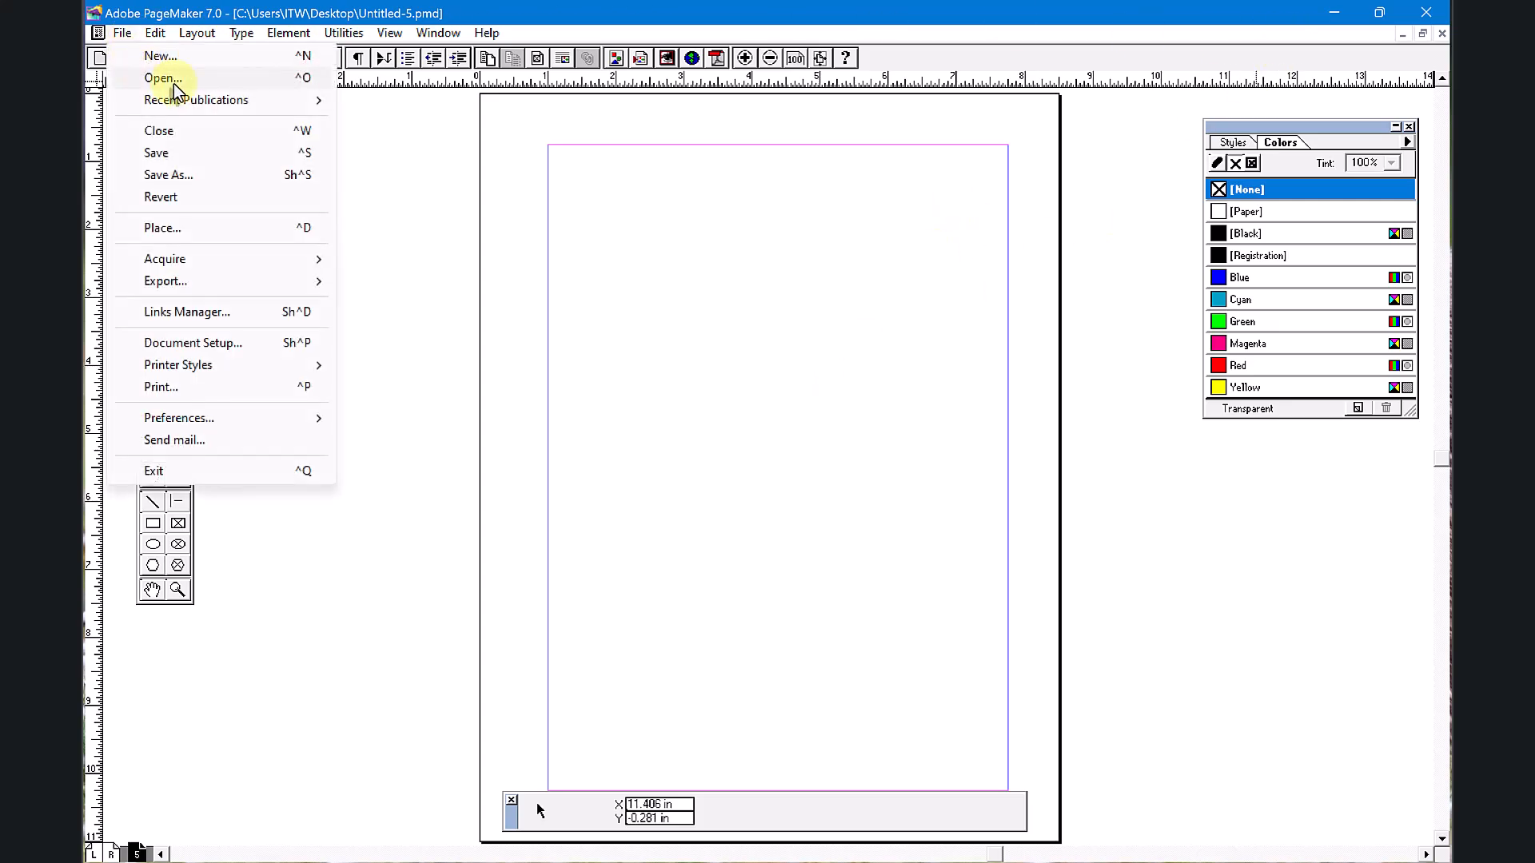
{"action": "left_click", "coordinate": [238, 85]}
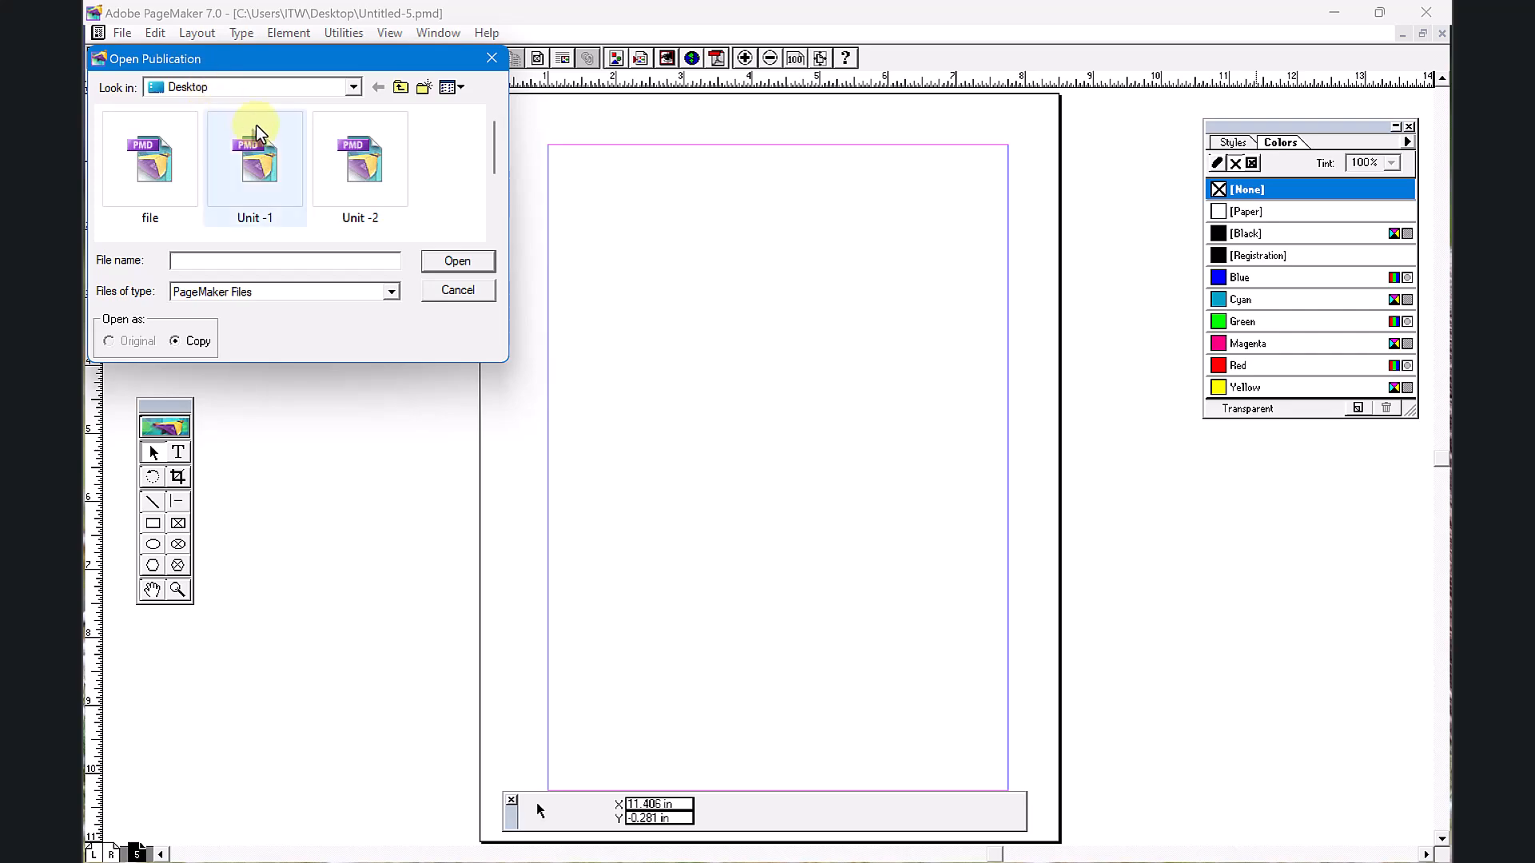
{"action": "left_click", "coordinate": [257, 184]}
{"action": "left_click", "coordinate": [453, 265]}
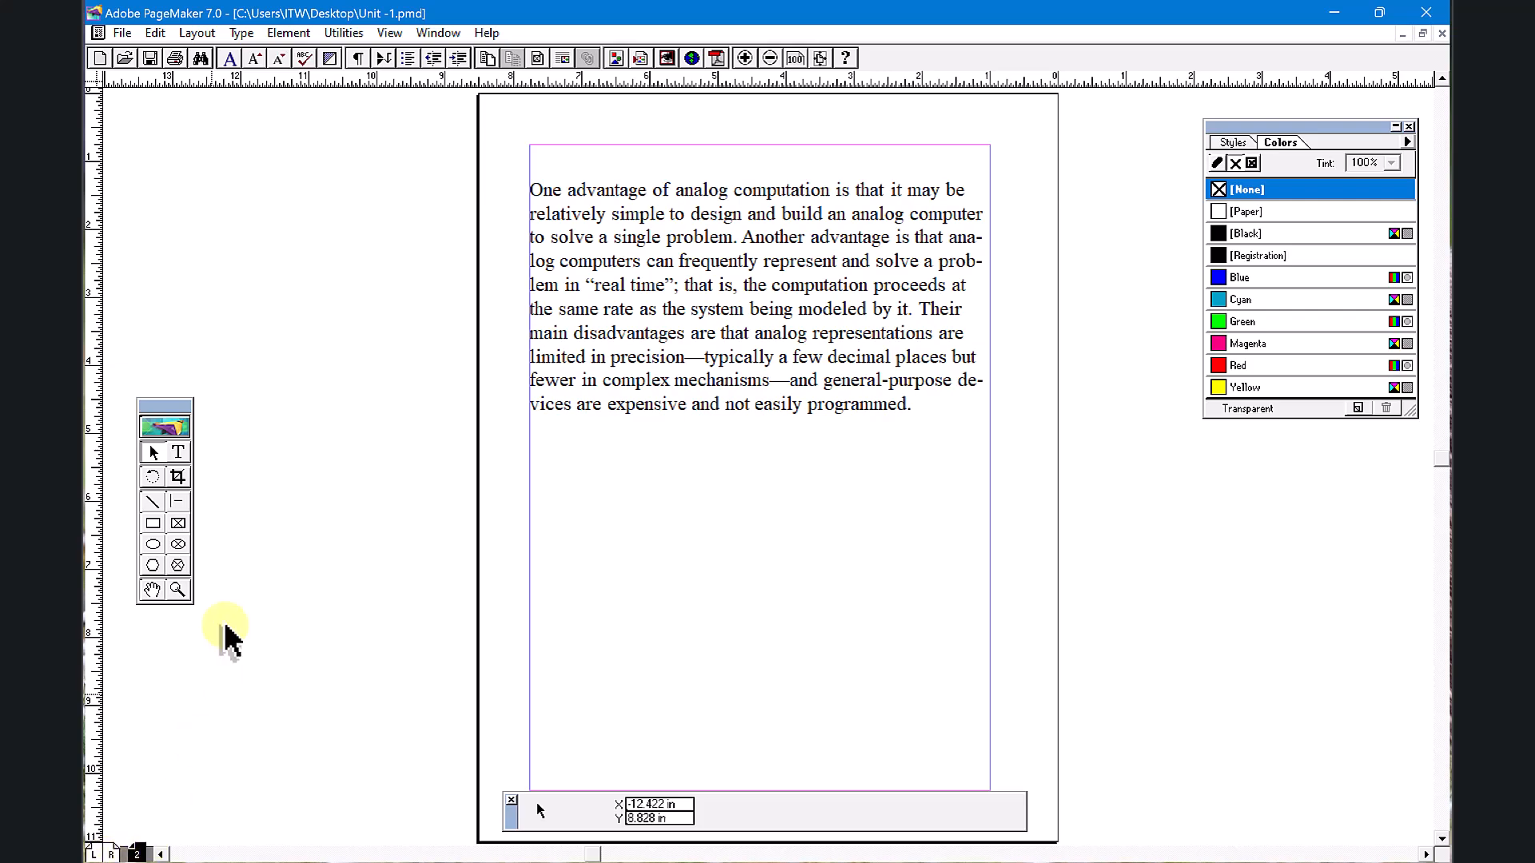
{"action": "left_click", "coordinate": [156, 37]}
{"action": "left_click", "coordinate": [129, 38]}
{"action": "mouse_move", "coordinate": [170, 103]}
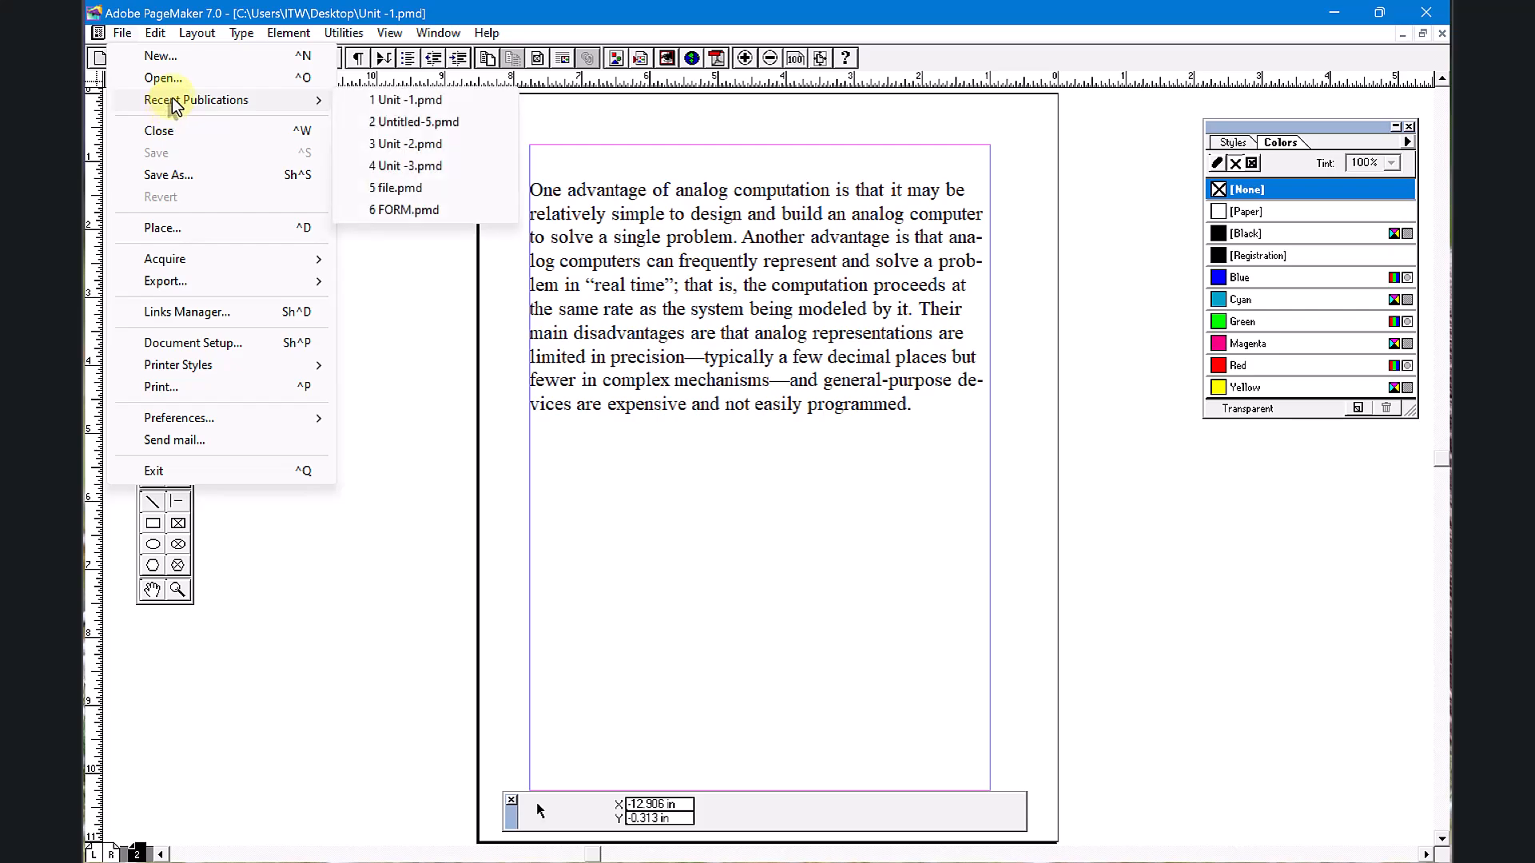
{"action": "left_click", "coordinate": [384, 144]}
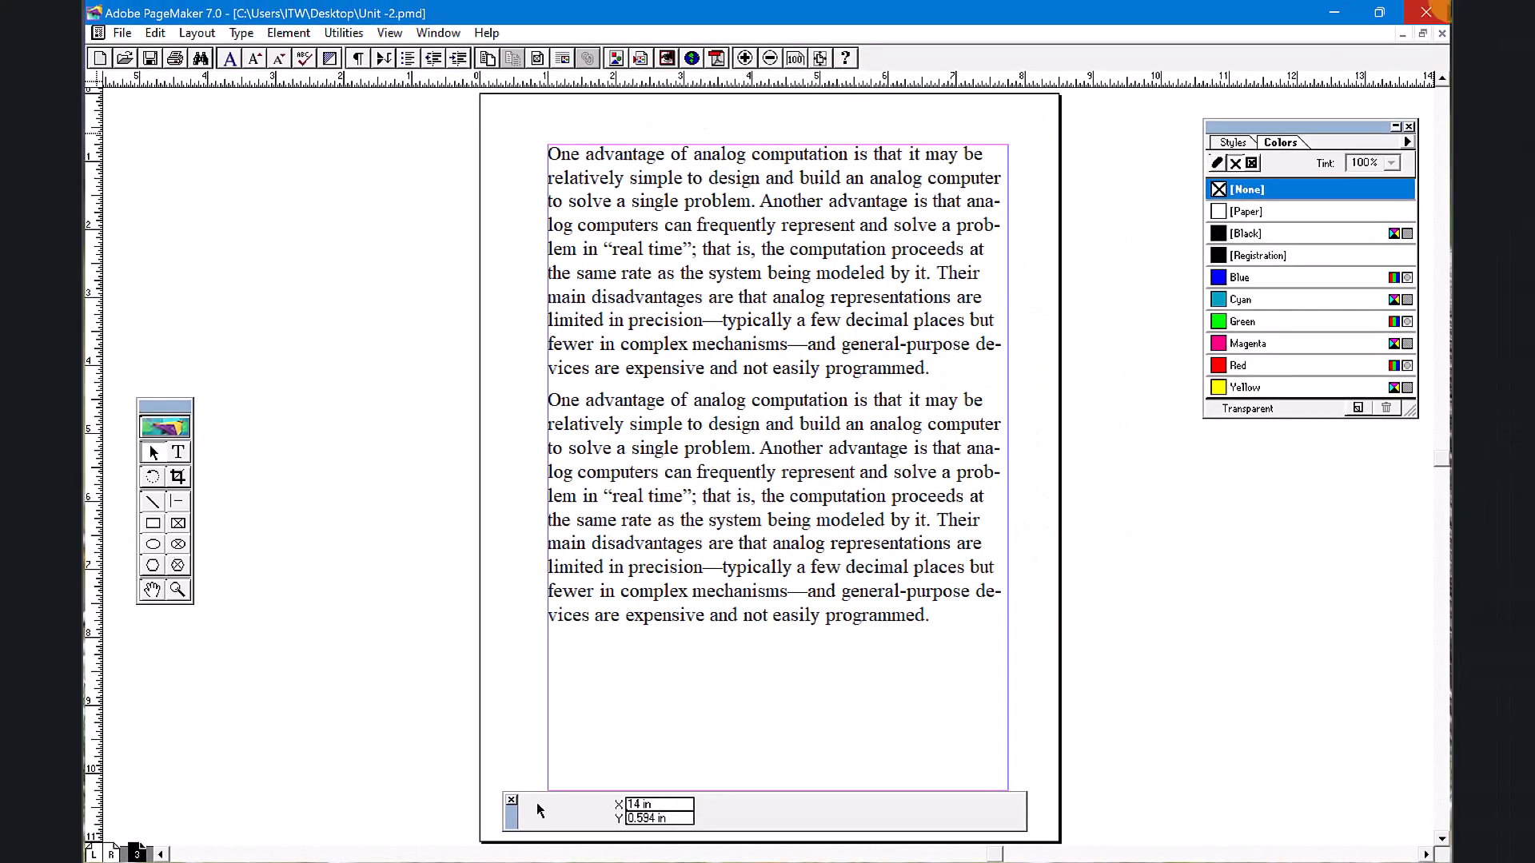
Step: Close Unit -2 and Unit -1, then save and close Untitled-5
{"action": "left_click", "coordinate": [1442, 33]}
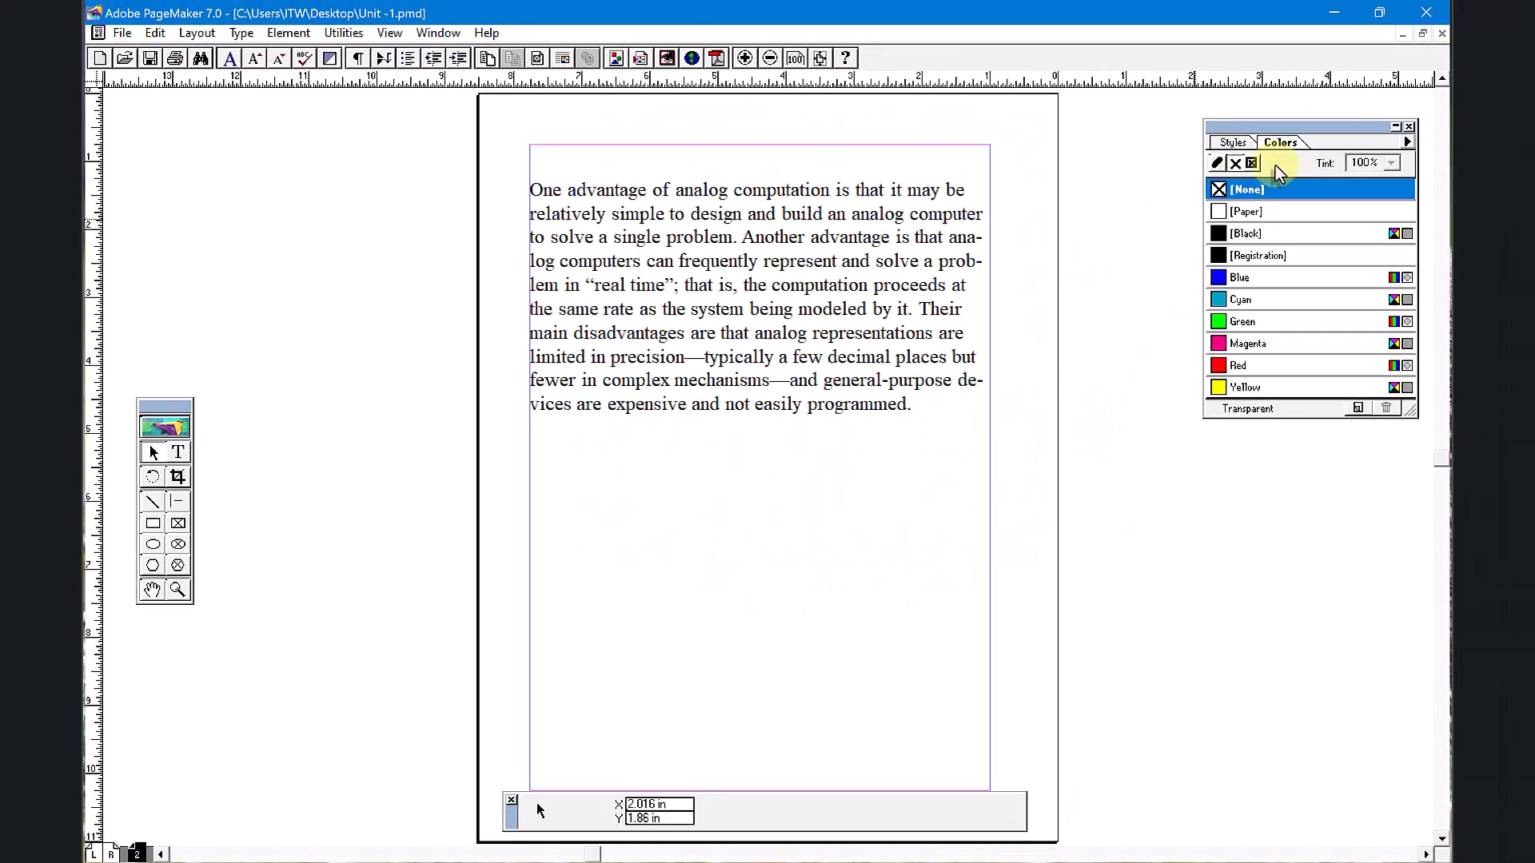
{"action": "left_click", "coordinate": [1443, 33]}
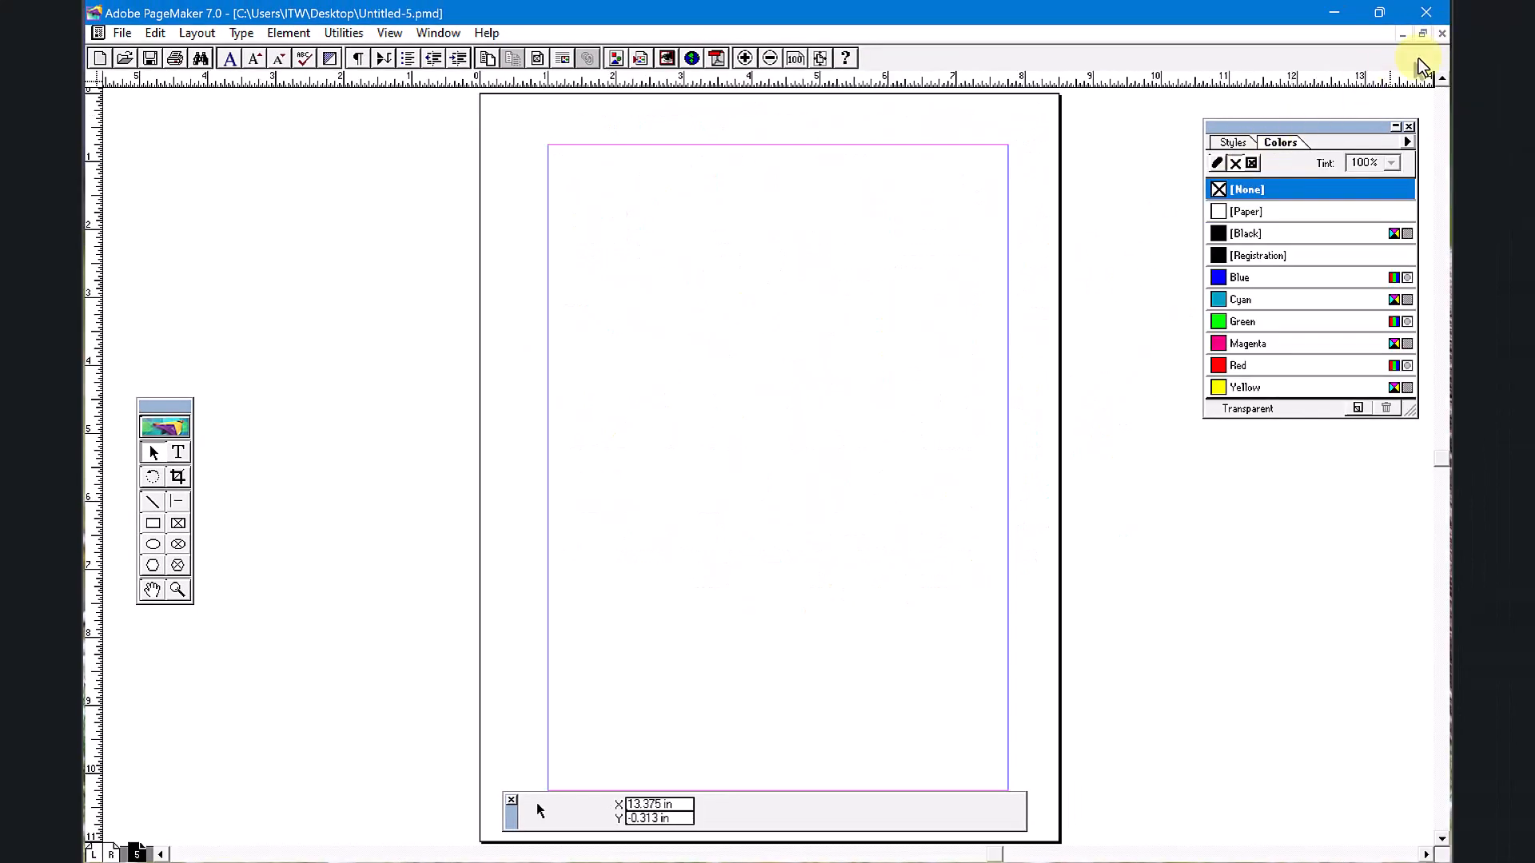
{"action": "left_click", "coordinate": [1442, 35]}
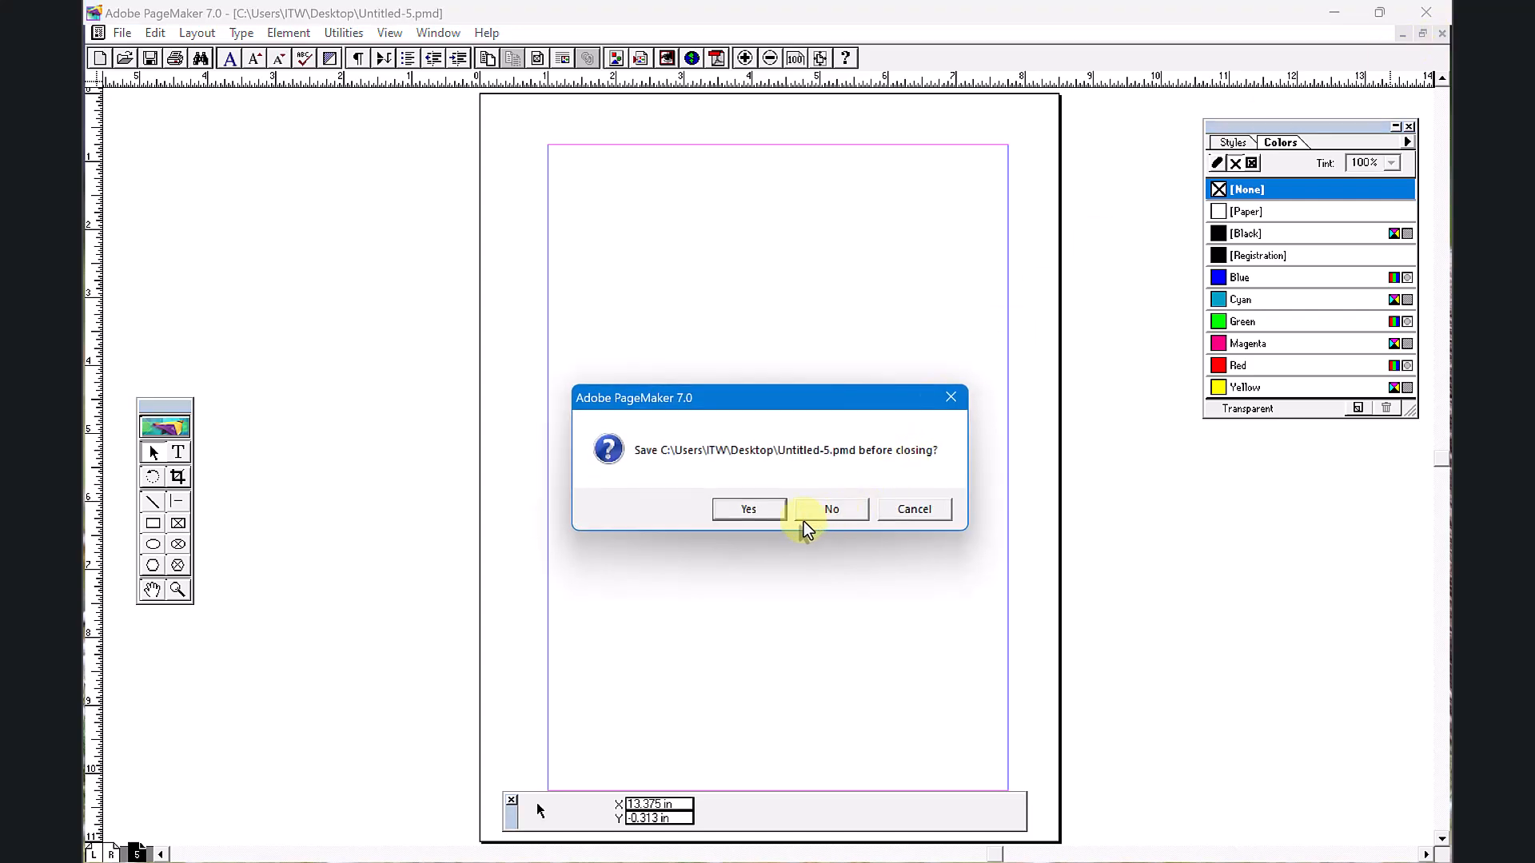
{"action": "left_click", "coordinate": [761, 512]}
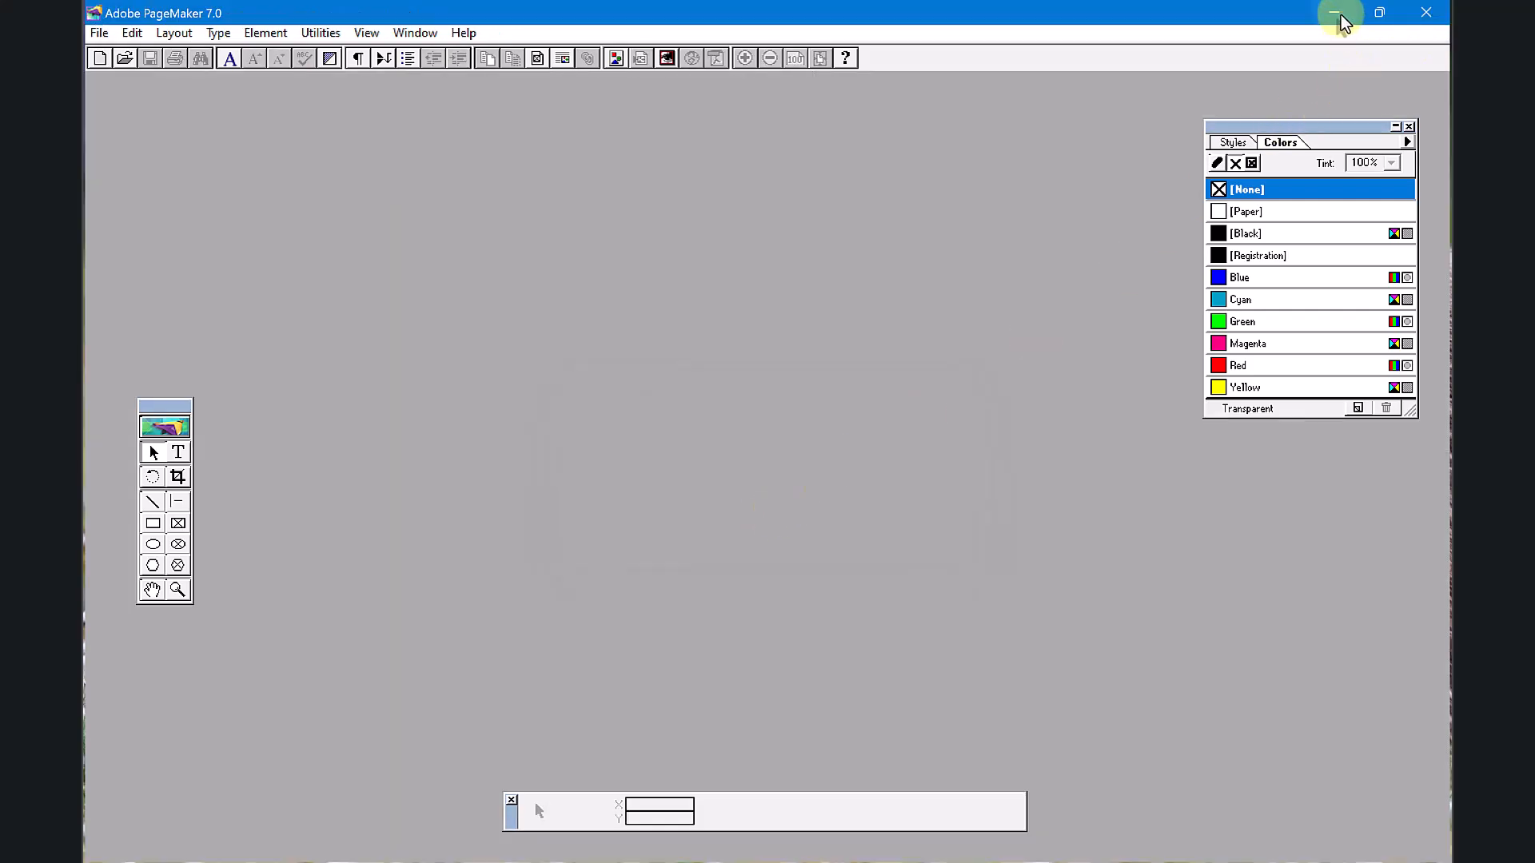
Step: On the Windows desktop, permanently delete the Unit -1, Unit -2, Unit -3 and Untitled-5 files
{"action": "left_click", "coordinate": [1337, 14]}
{"action": "left_click_drag", "start_coordinate": [483, 207], "coordinate": [429, 488]}
{"action": "left_click_drag", "start_coordinate": [510, 117], "coordinate": [424, 452]}
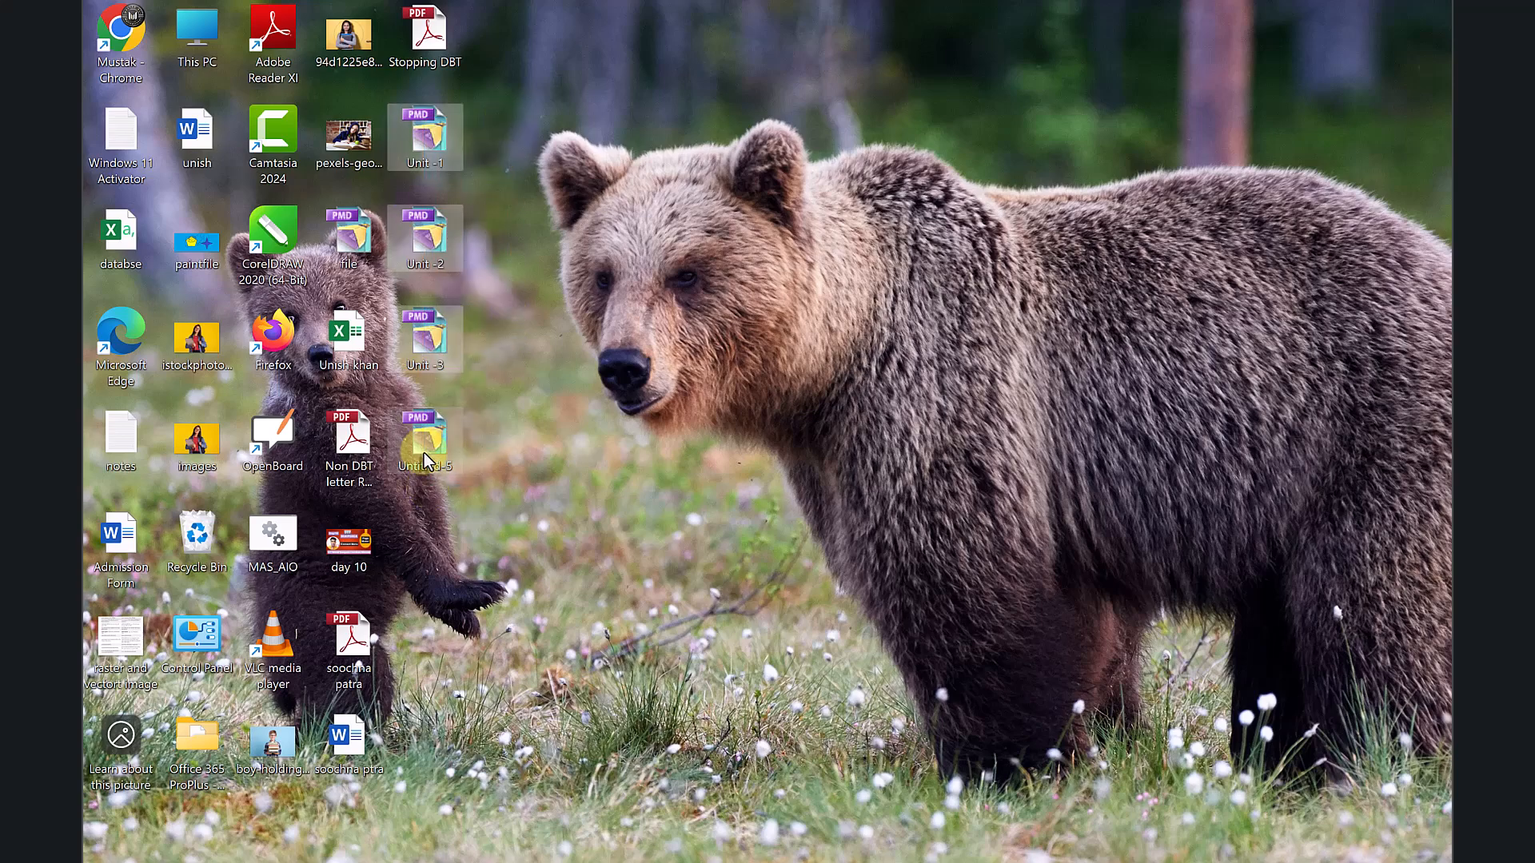
{"action": "key", "text": "shift+Delete"}
{"action": "left_click", "coordinate": [822, 457]}
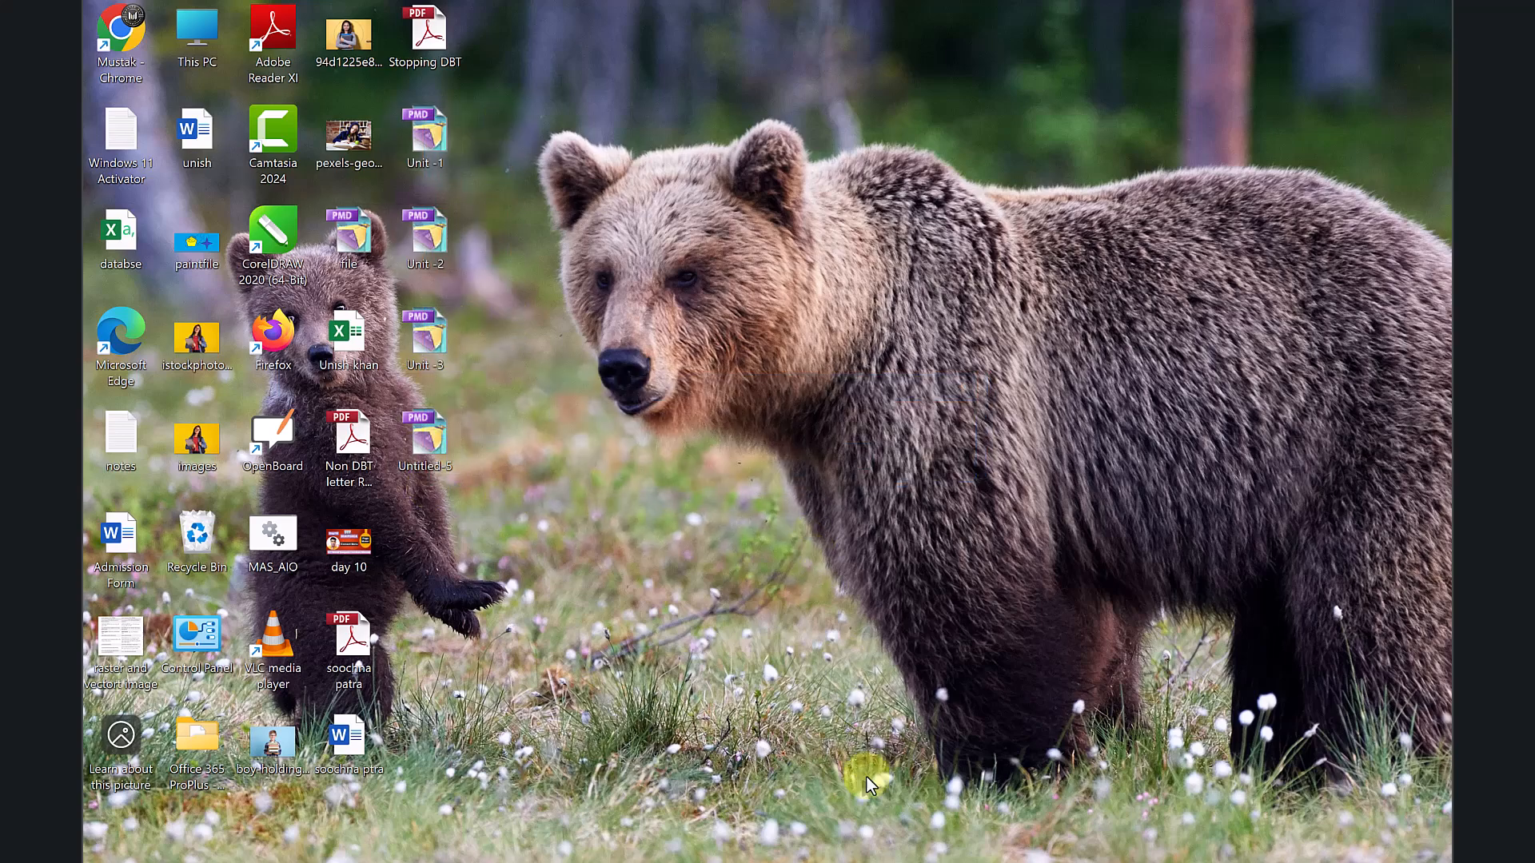
Step: Switch back to PageMaker, create a new Letter-size publication and paste the copied text at X 1 in, Y 0.75 in
{"action": "left_click", "coordinate": [879, 855]}
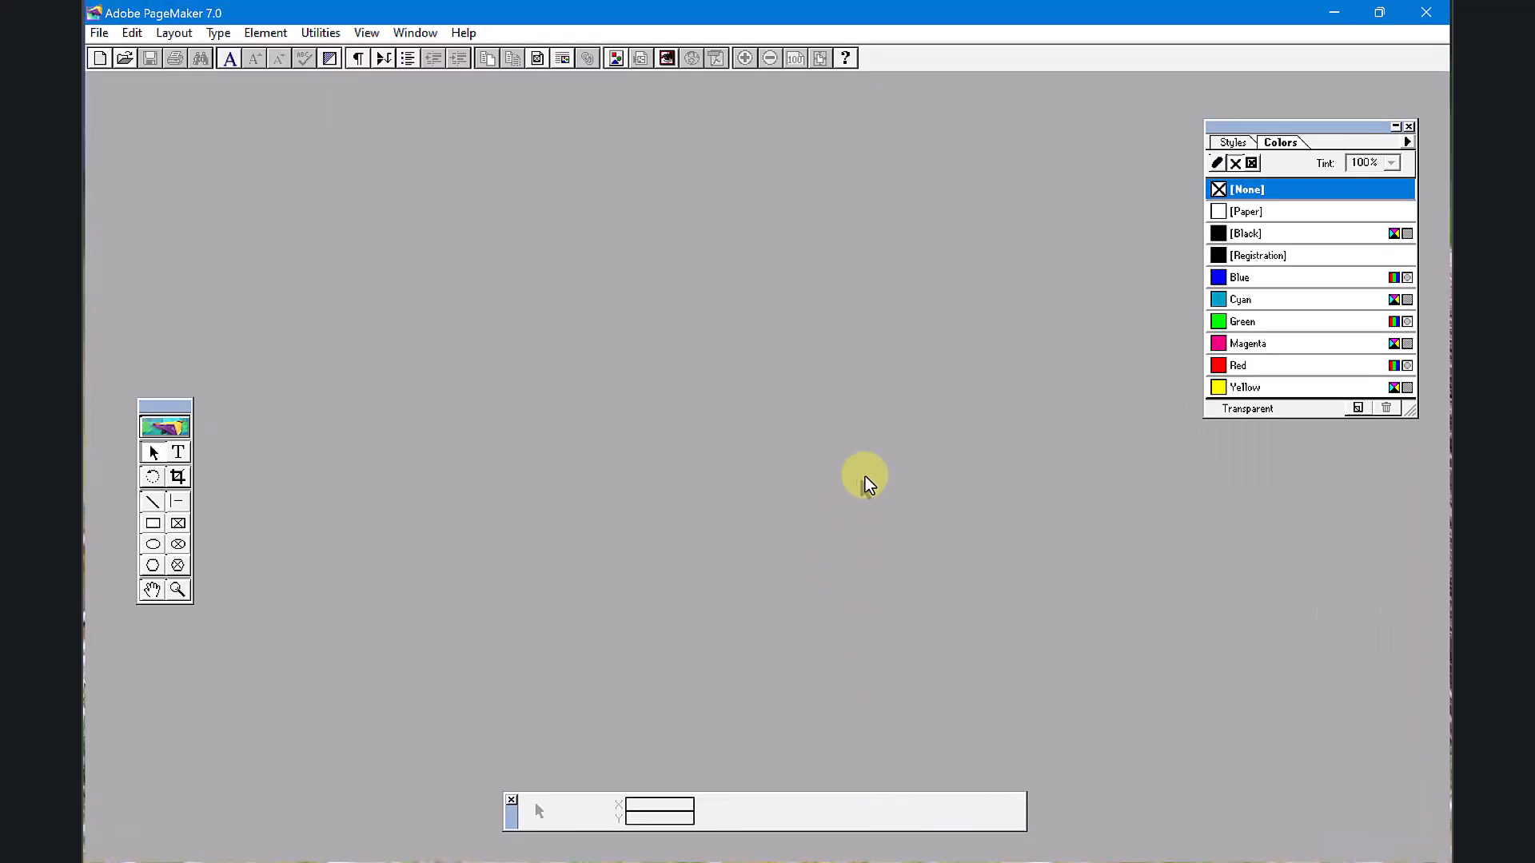
{"action": "left_click", "coordinate": [321, 33]}
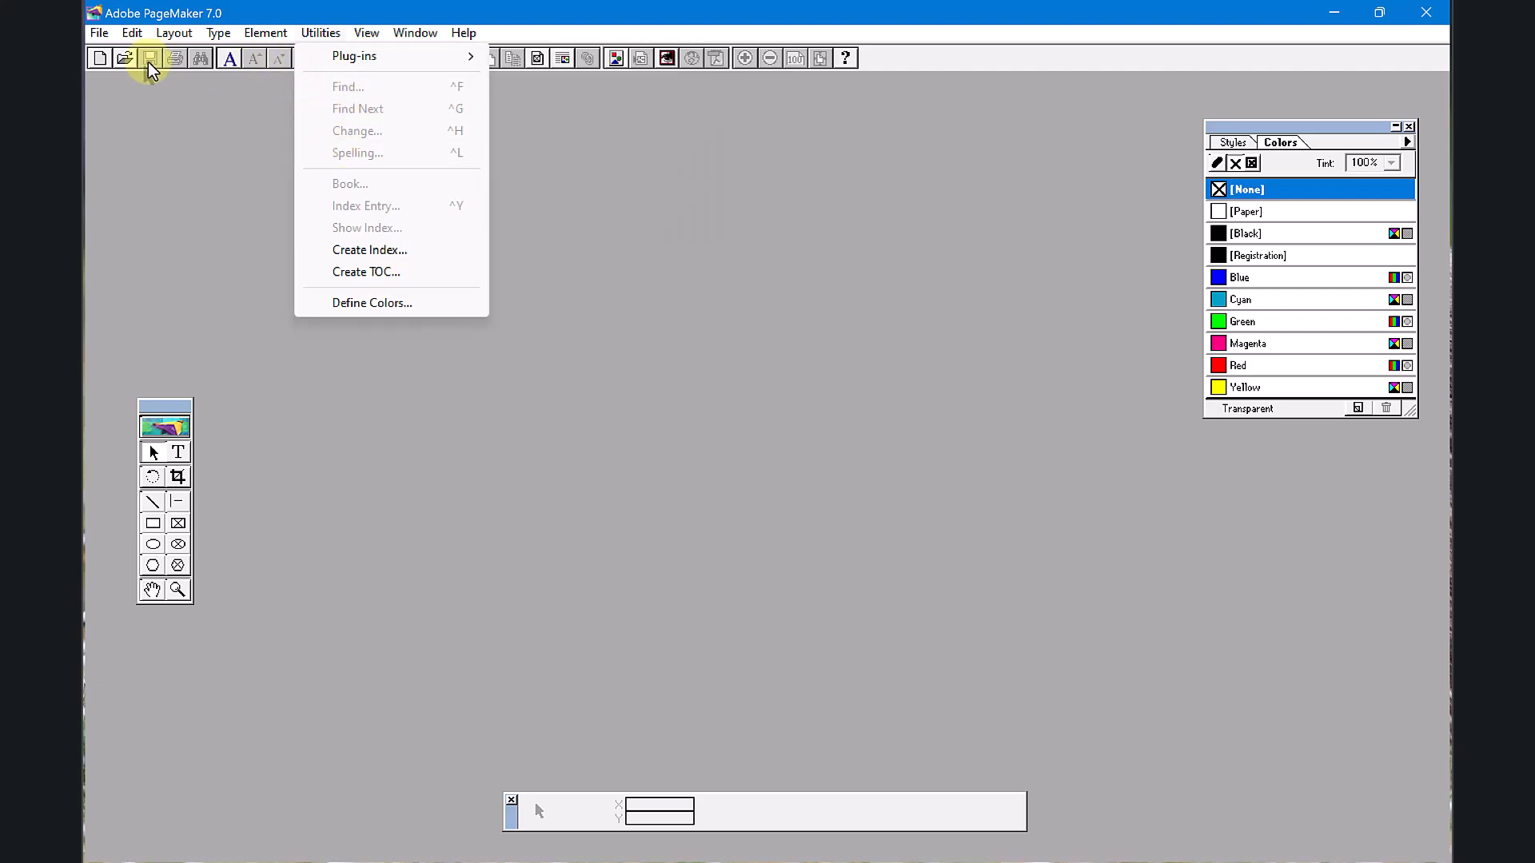
{"action": "left_click", "coordinate": [100, 58]}
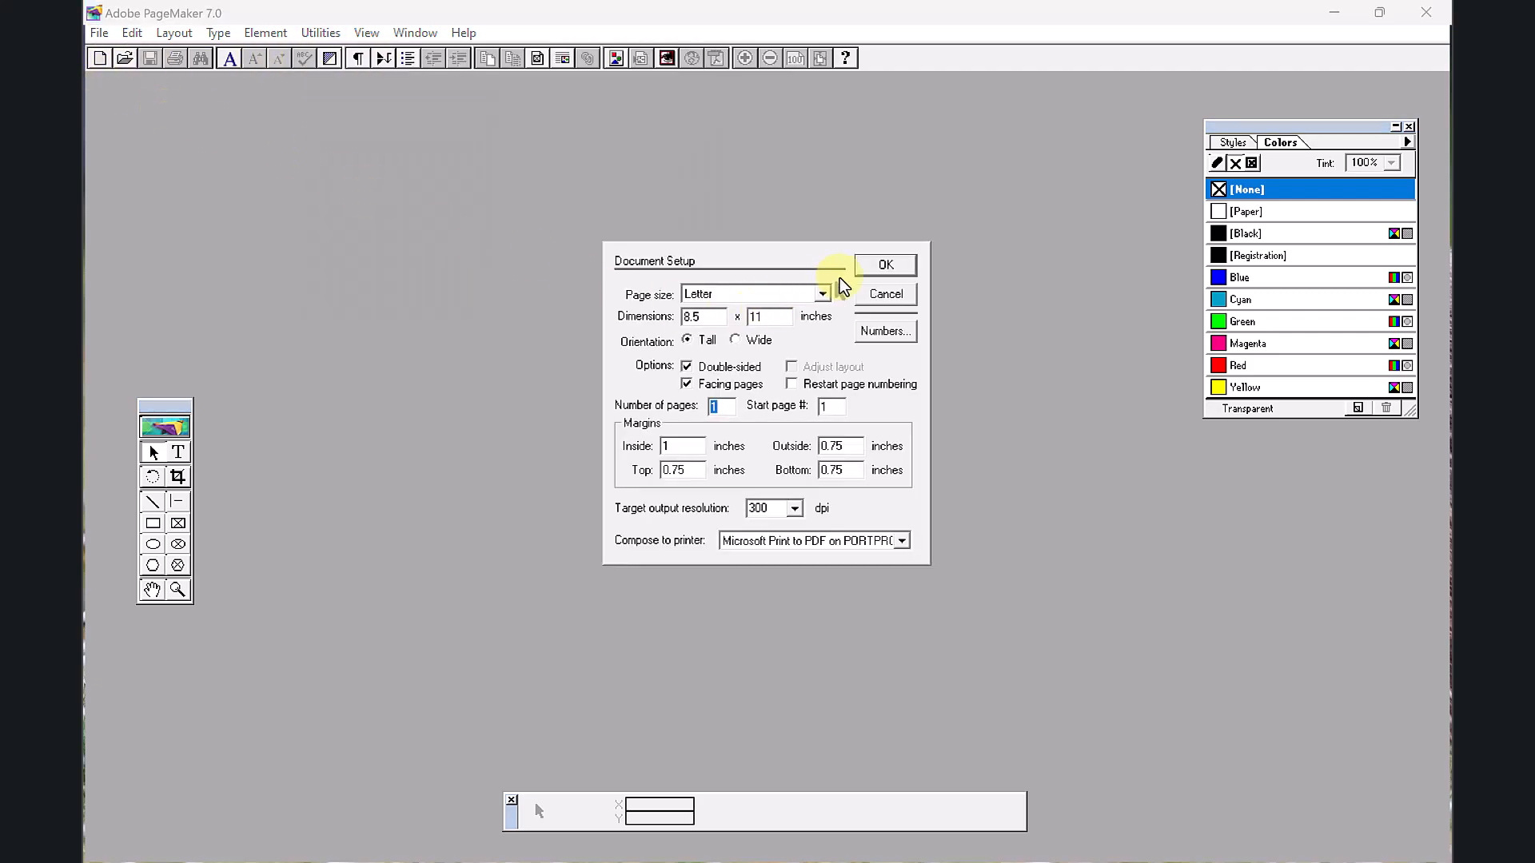
{"action": "left_click", "coordinate": [871, 266]}
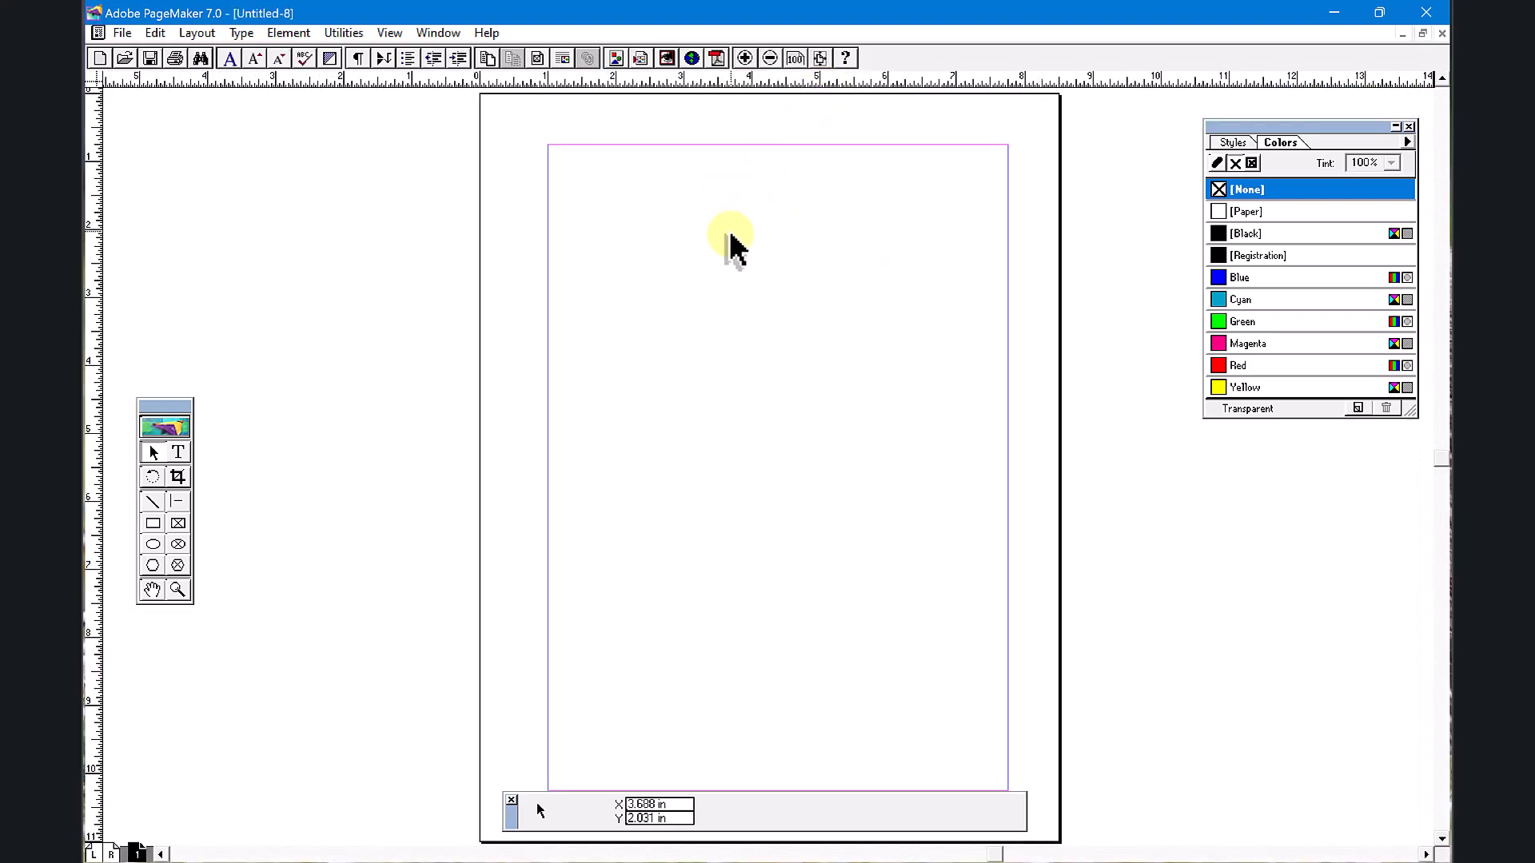
{"action": "left_click", "coordinate": [344, 32]}
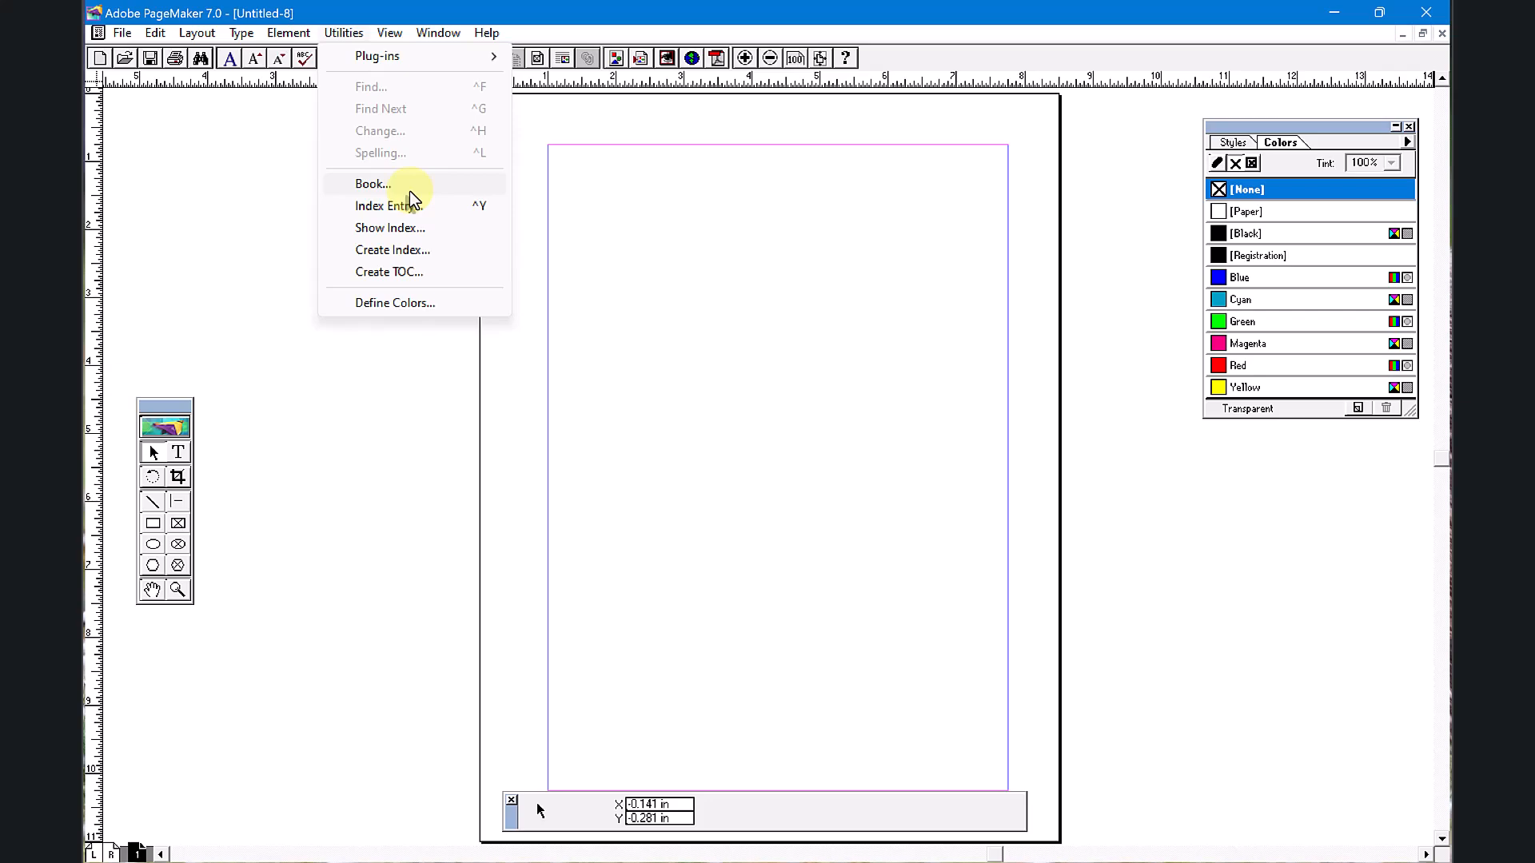
{"action": "left_click", "coordinate": [652, 295]}
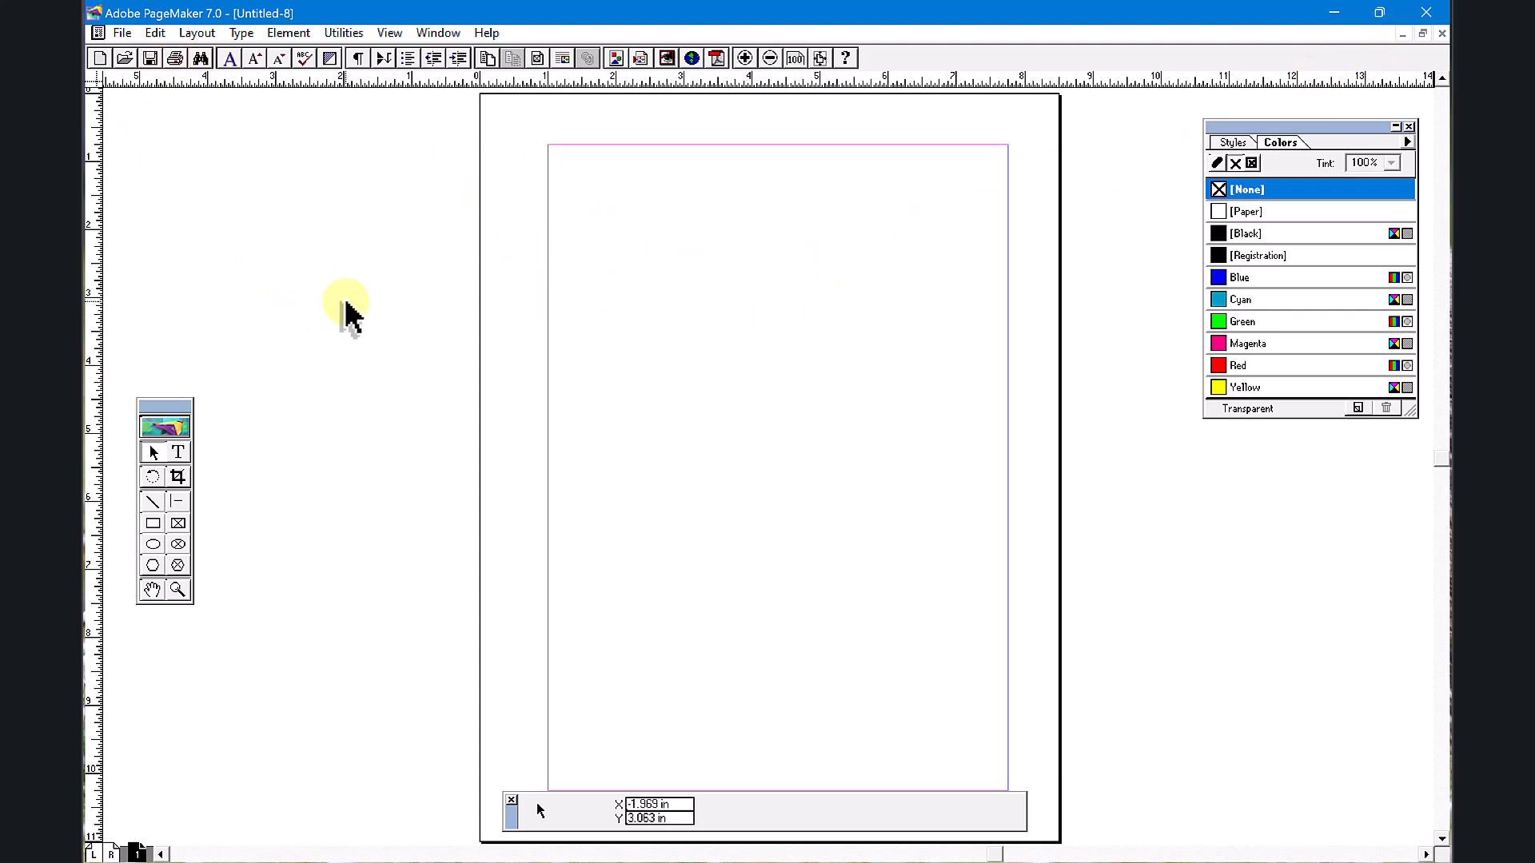
{"action": "key", "text": "ctrl+v"}
{"action": "left_click_drag", "start_coordinate": [651, 298], "coordinate": [649, 267]}
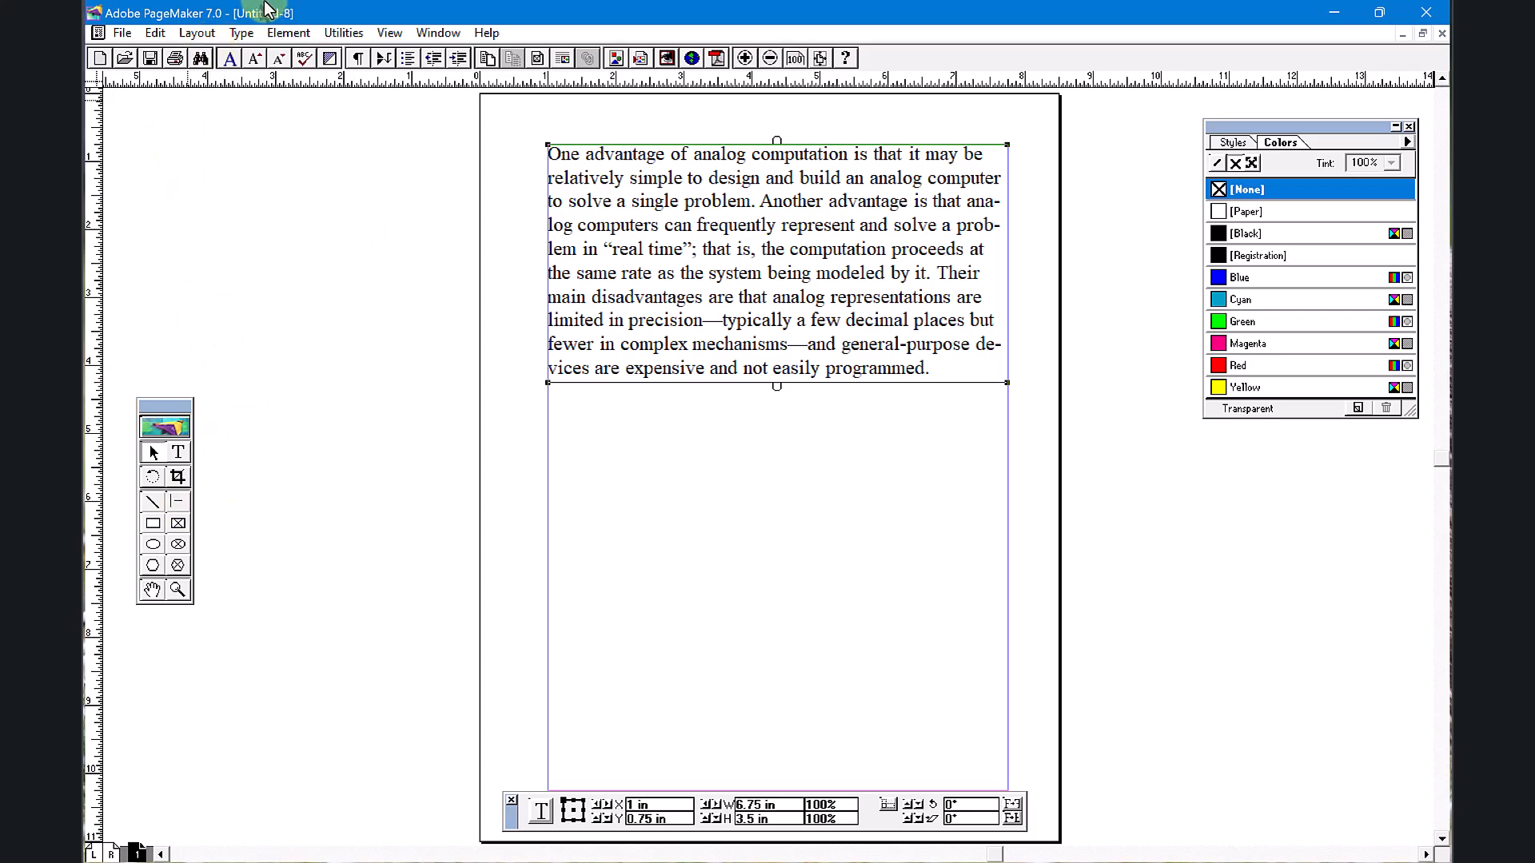
Step: Save the publication on the Desktop as Unit 1 and close it
{"action": "left_click", "coordinate": [123, 33]}
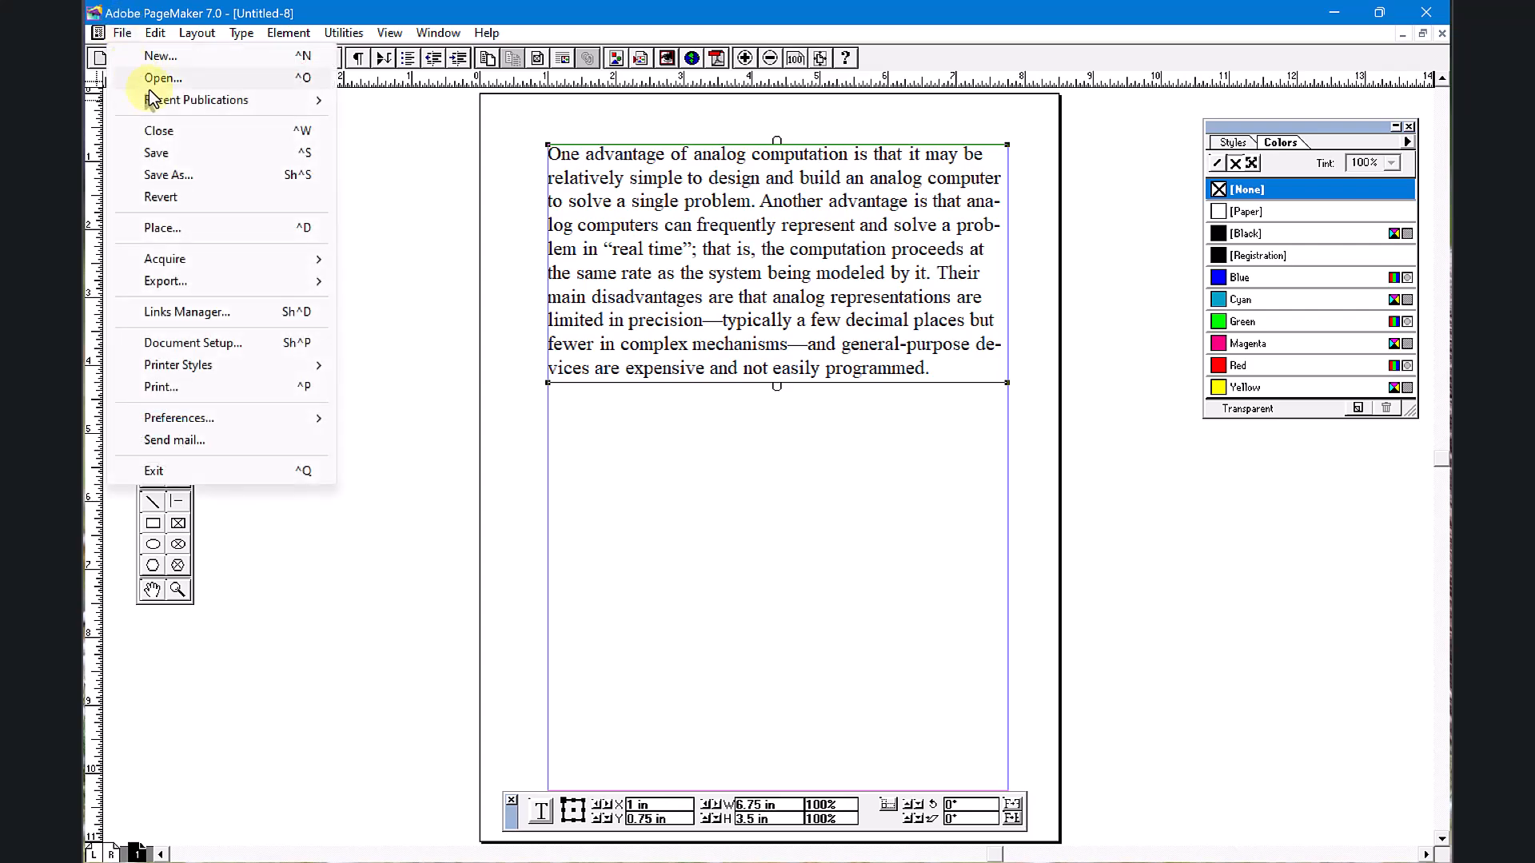
{"action": "left_click", "coordinate": [190, 152]}
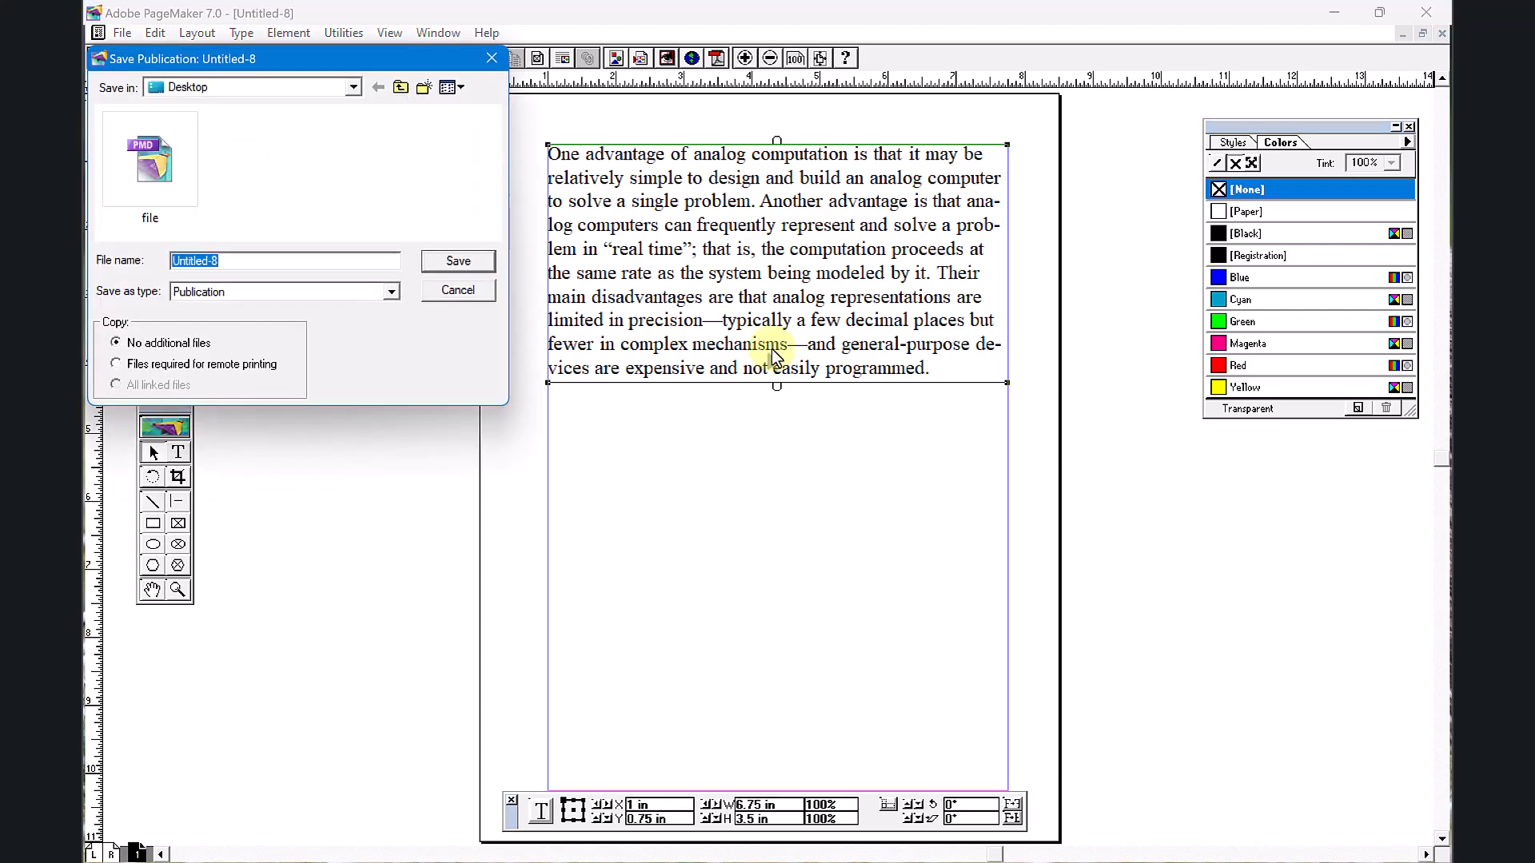
{"action": "type", "text": "Unit 1"}
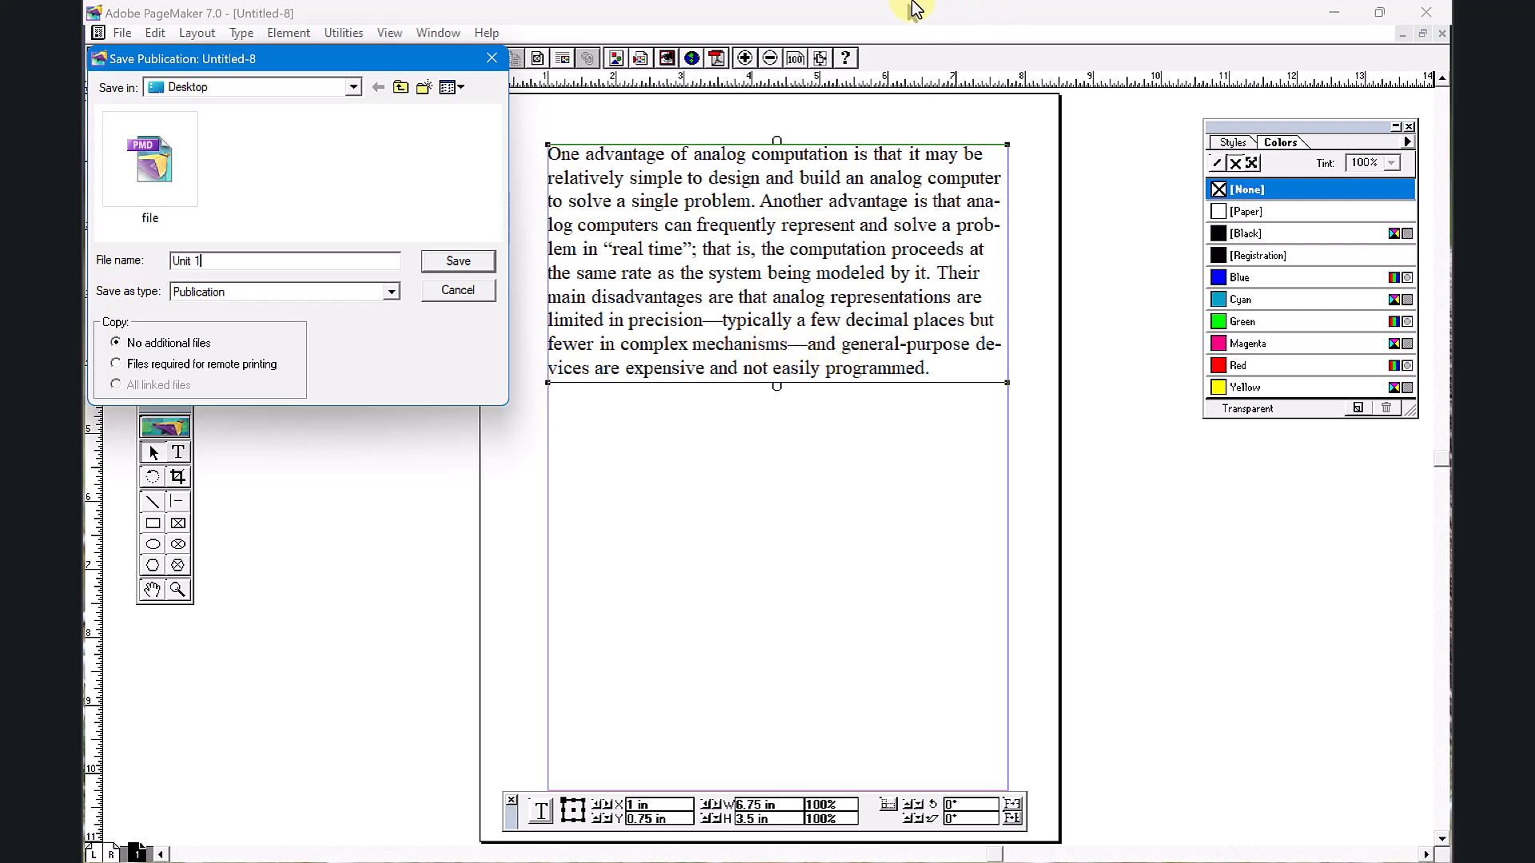
{"action": "left_click", "coordinate": [467, 256]}
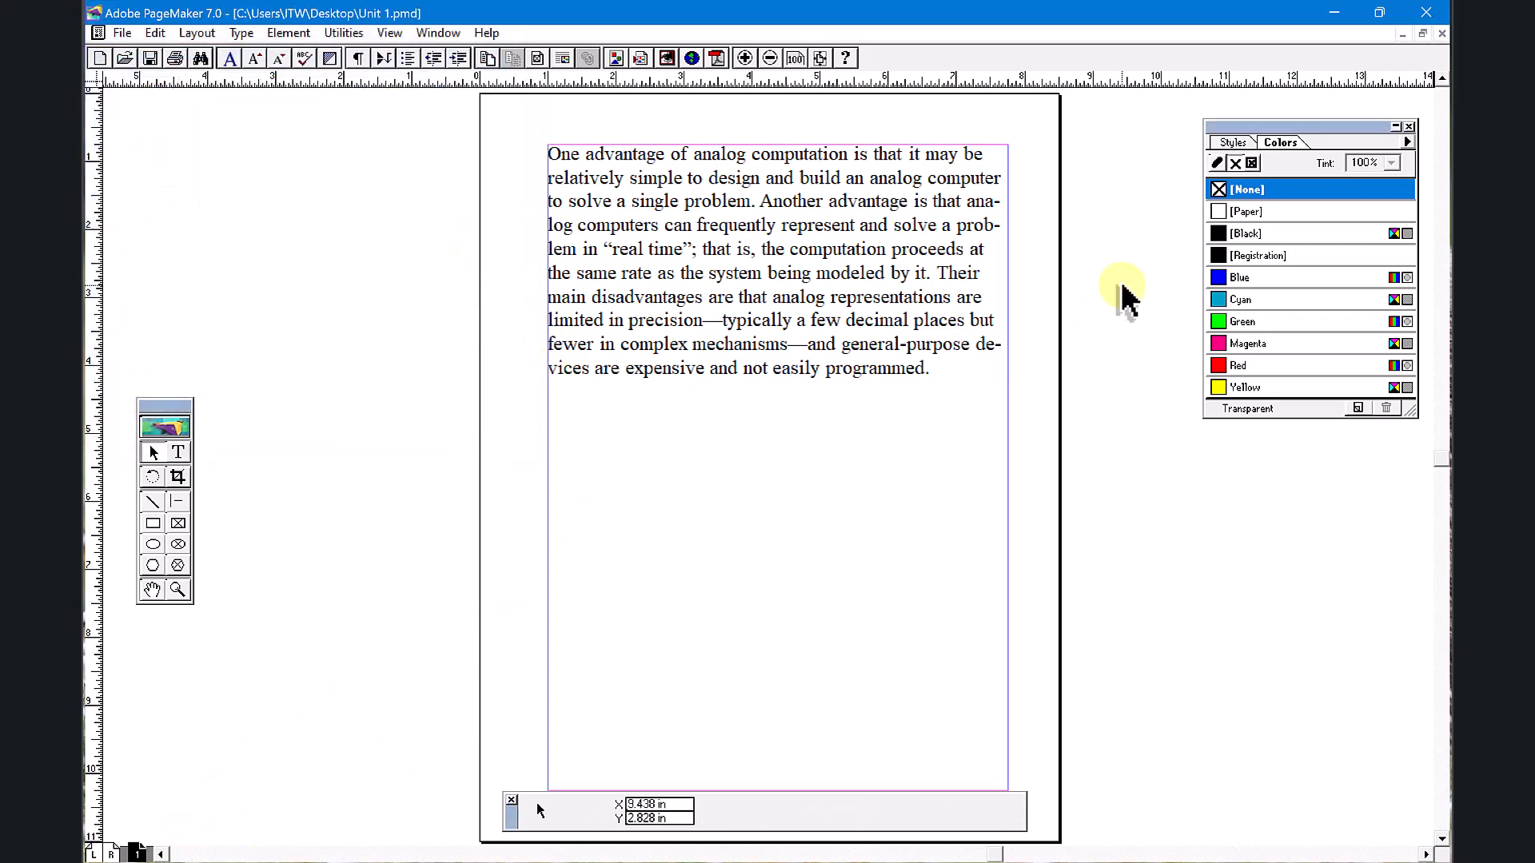
{"action": "key", "text": "ctrl+w"}
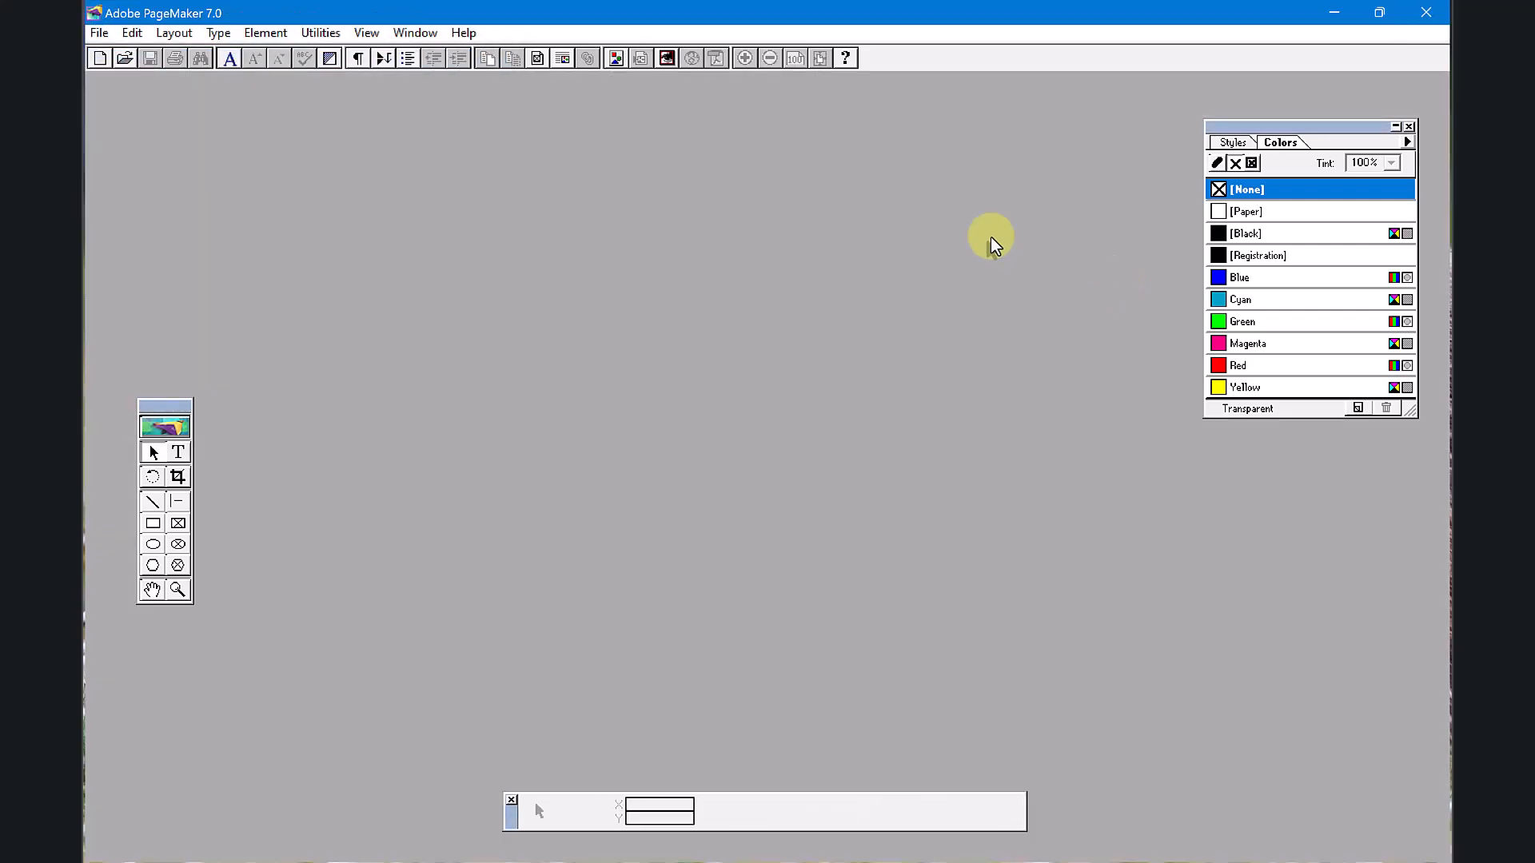
Step: Create a new Letter-size publication and paste the copied text twice, placing the second block at X 1 in, Y 4.422 in
{"action": "left_click", "coordinate": [101, 60]}
{"action": "left_click", "coordinate": [882, 265]}
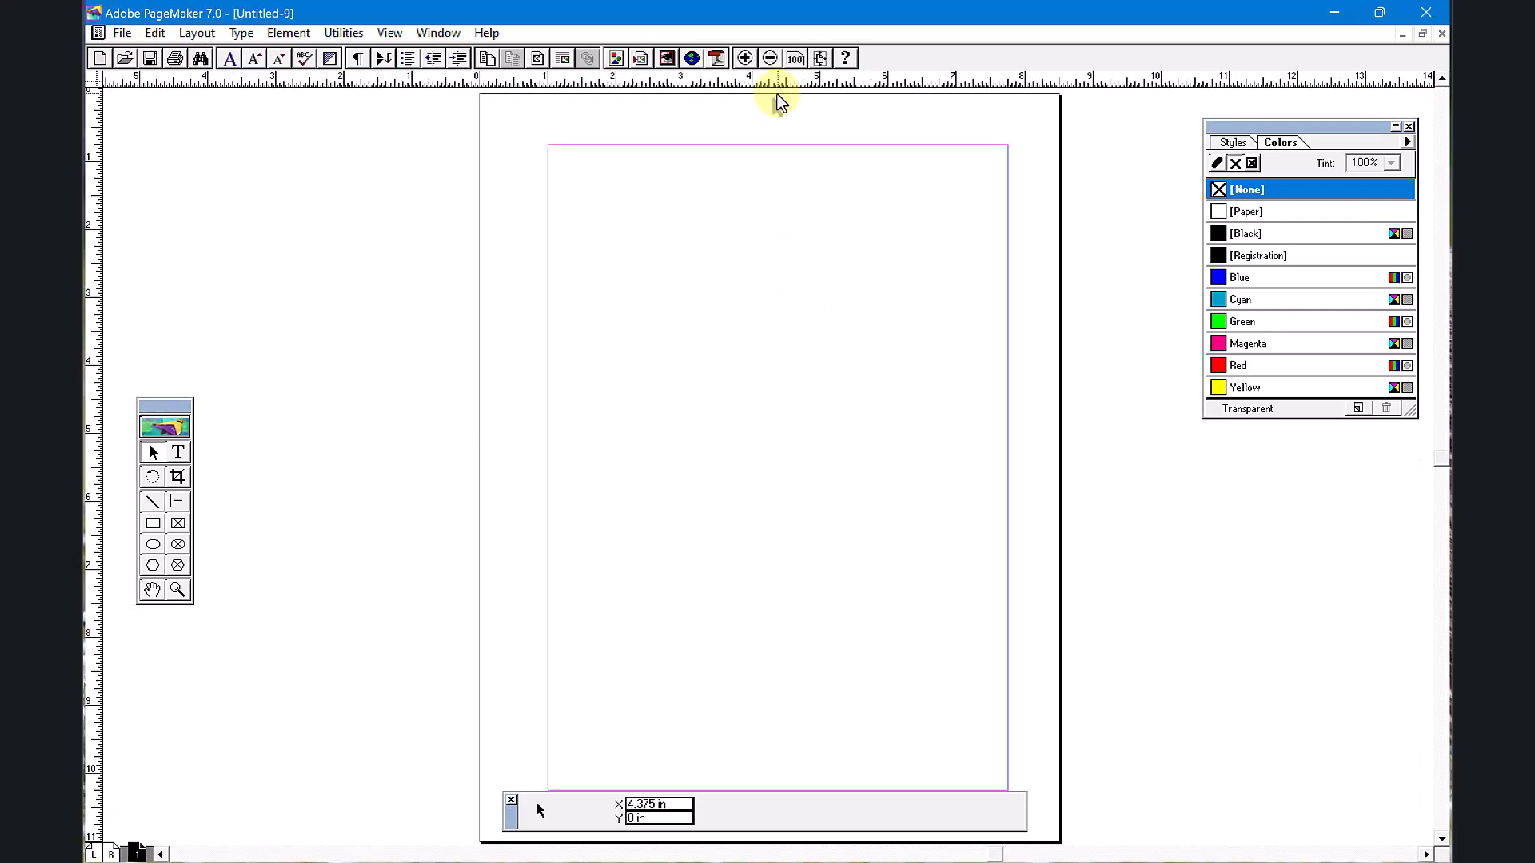
{"action": "type", "text": "One advantage of analog computation is that it may be relatively simple to design and build an analog computer to solve a single problem. Another advantage is that analog computers can frequently represent and solve a problem in \"real time\"; that is, the computation proceeds at the same rate as the system being modeled by it. Their main disadvantages are that analog representations are limited in precision—typically a few decimal places but fewer in complex mechanisms—and general-purpose devices are expensive and not easily programmed."}
{"action": "left_click_drag", "start_coordinate": [656, 294], "coordinate": [707, 519]}
Step: Insert 2 pages after the current page and paste the copied text at the top margin of pages 2 and 3
{"action": "left_click", "coordinate": [197, 32]}
{"action": "left_click", "coordinate": [218, 78]}
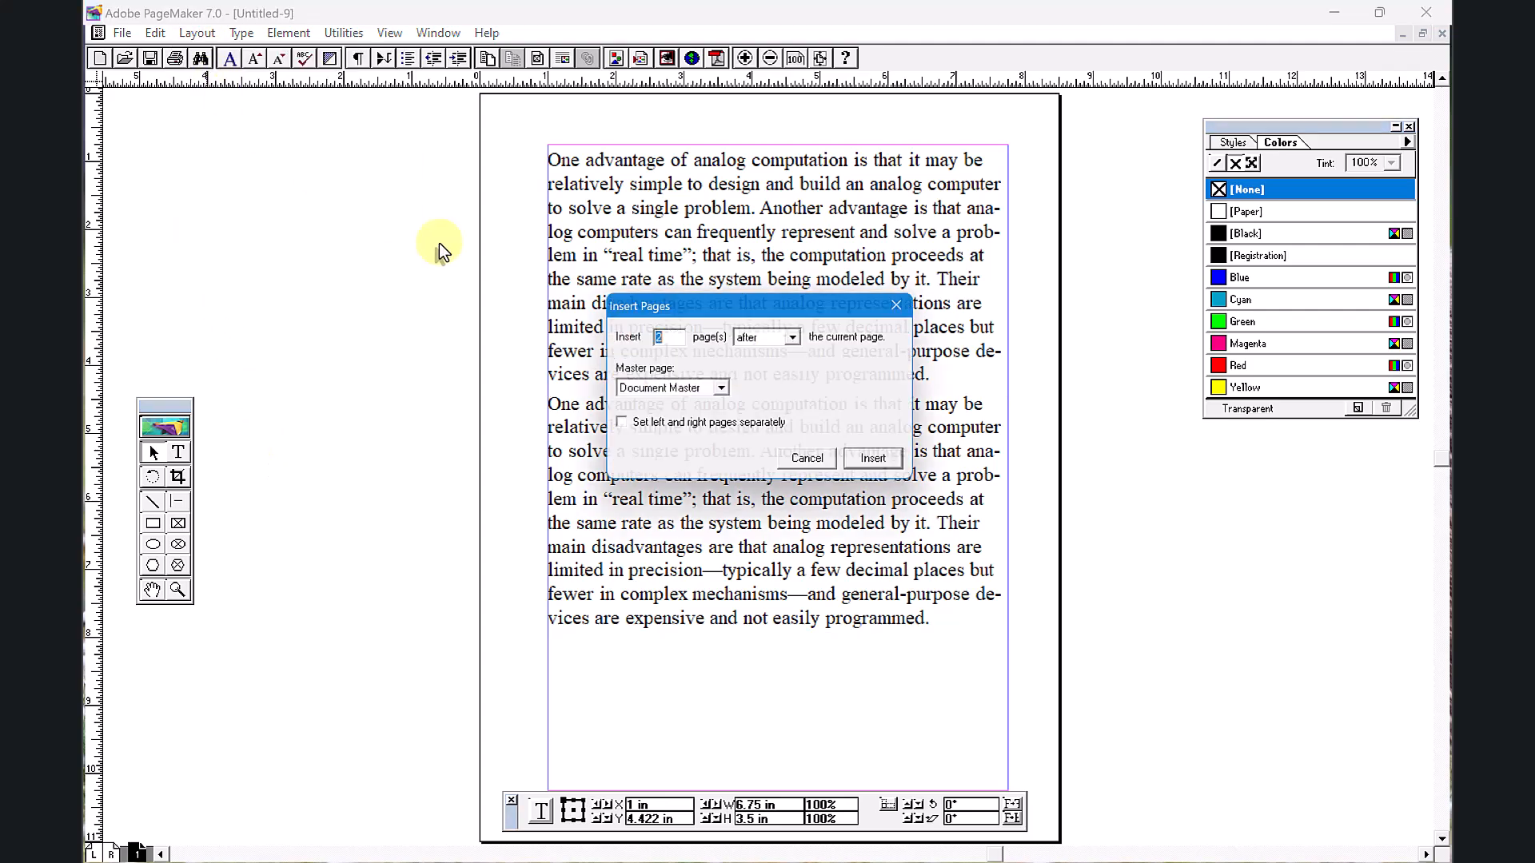
{"action": "left_click", "coordinate": [877, 468]}
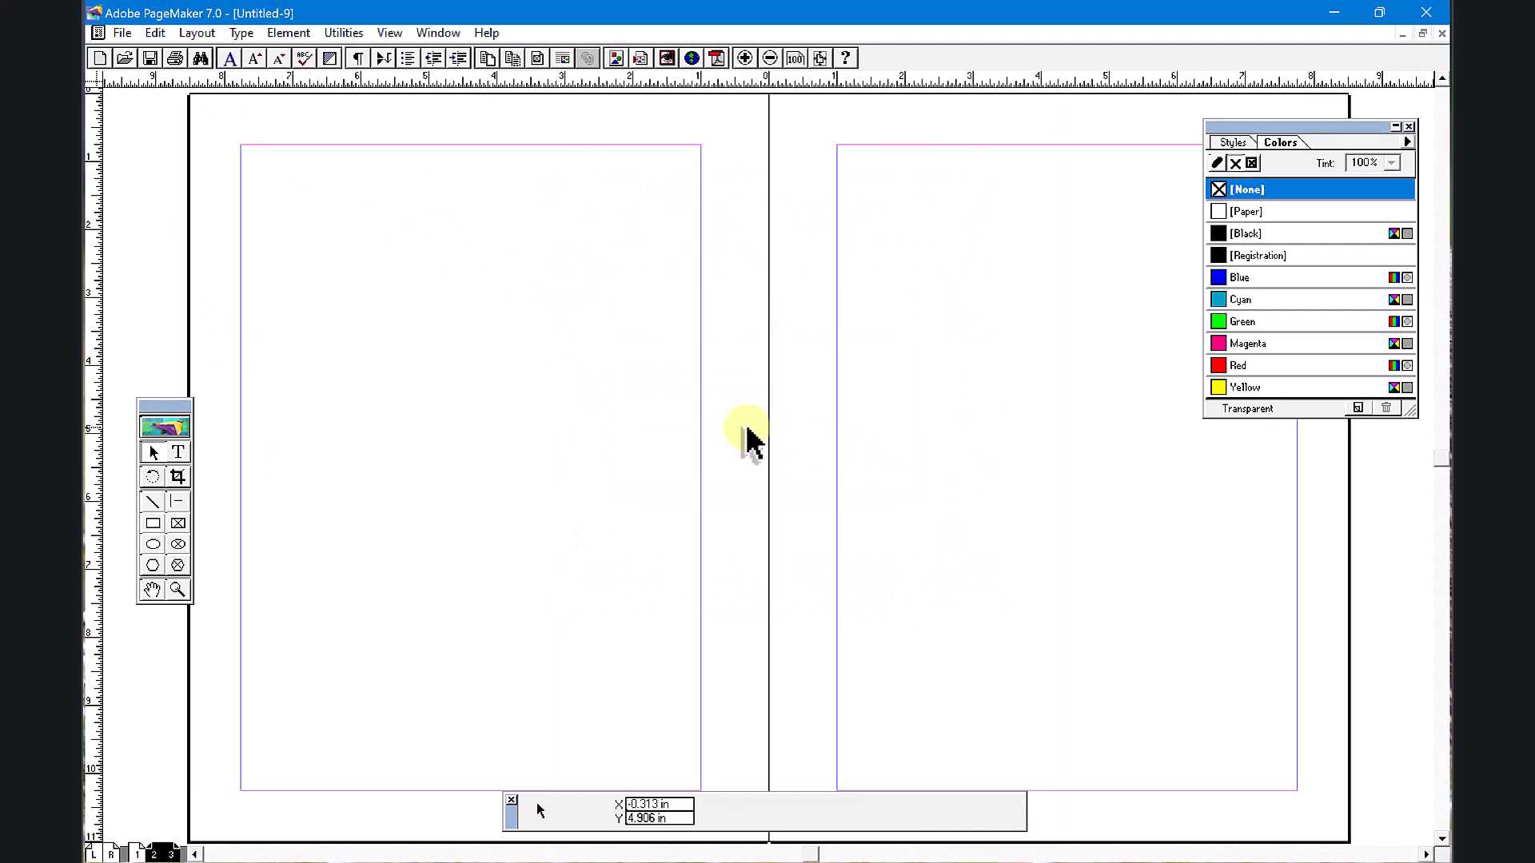
{"action": "key", "text": "ctrl+v"}
{"action": "left_click_drag", "start_coordinate": [897, 332], "coordinate": [301, 296]}
{"action": "key", "text": "ctrl+v"}
{"action": "left_click_drag", "start_coordinate": [898, 301], "coordinate": [920, 232]}
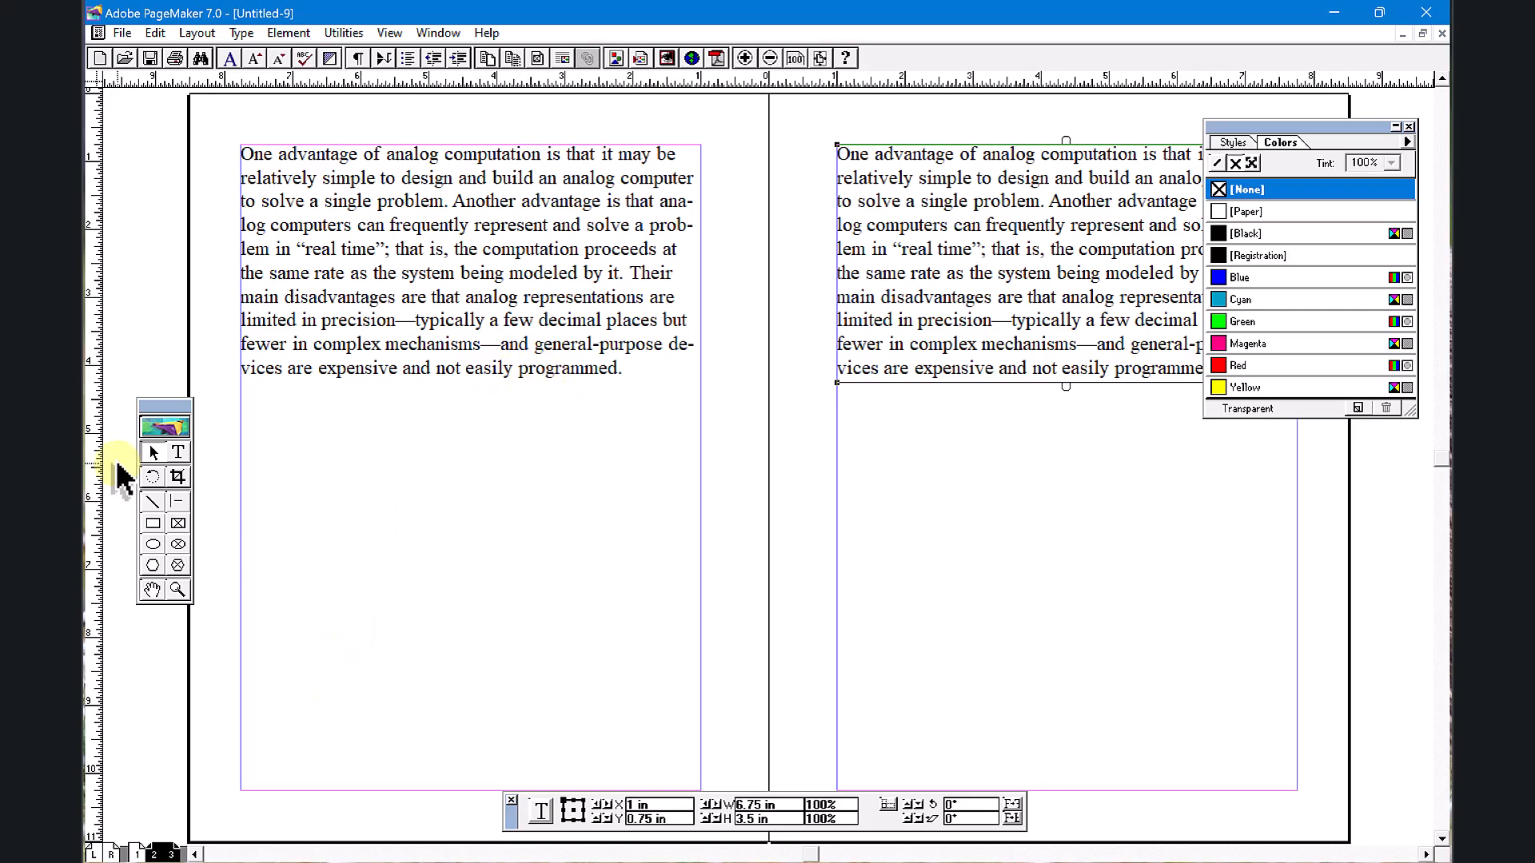
Step: Save the publication on the Desktop as unit 2 and close it
{"action": "left_click", "coordinate": [149, 58]}
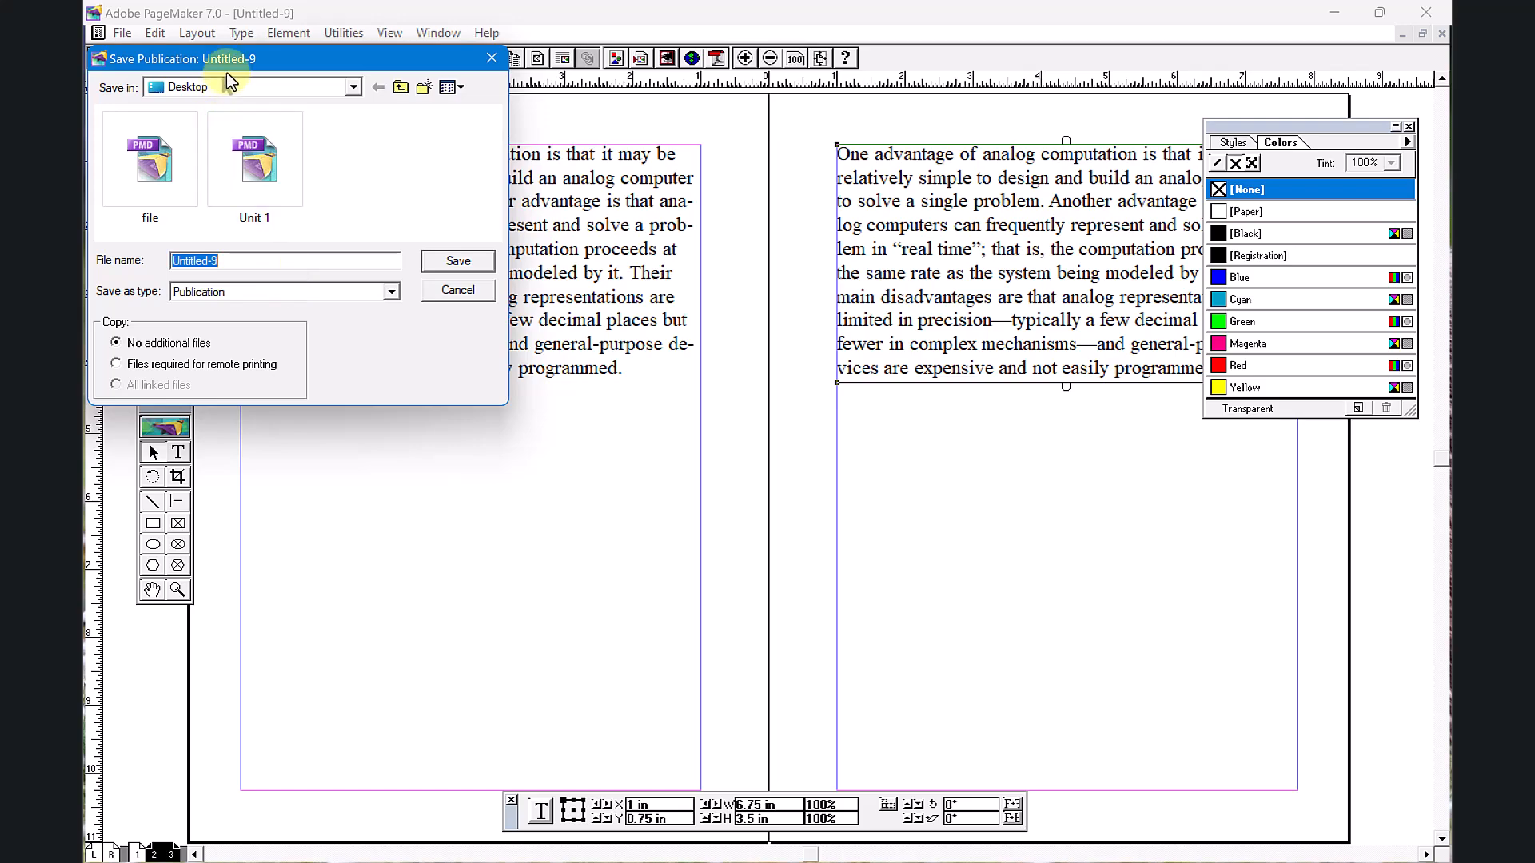
{"action": "type", "text": "unit "}
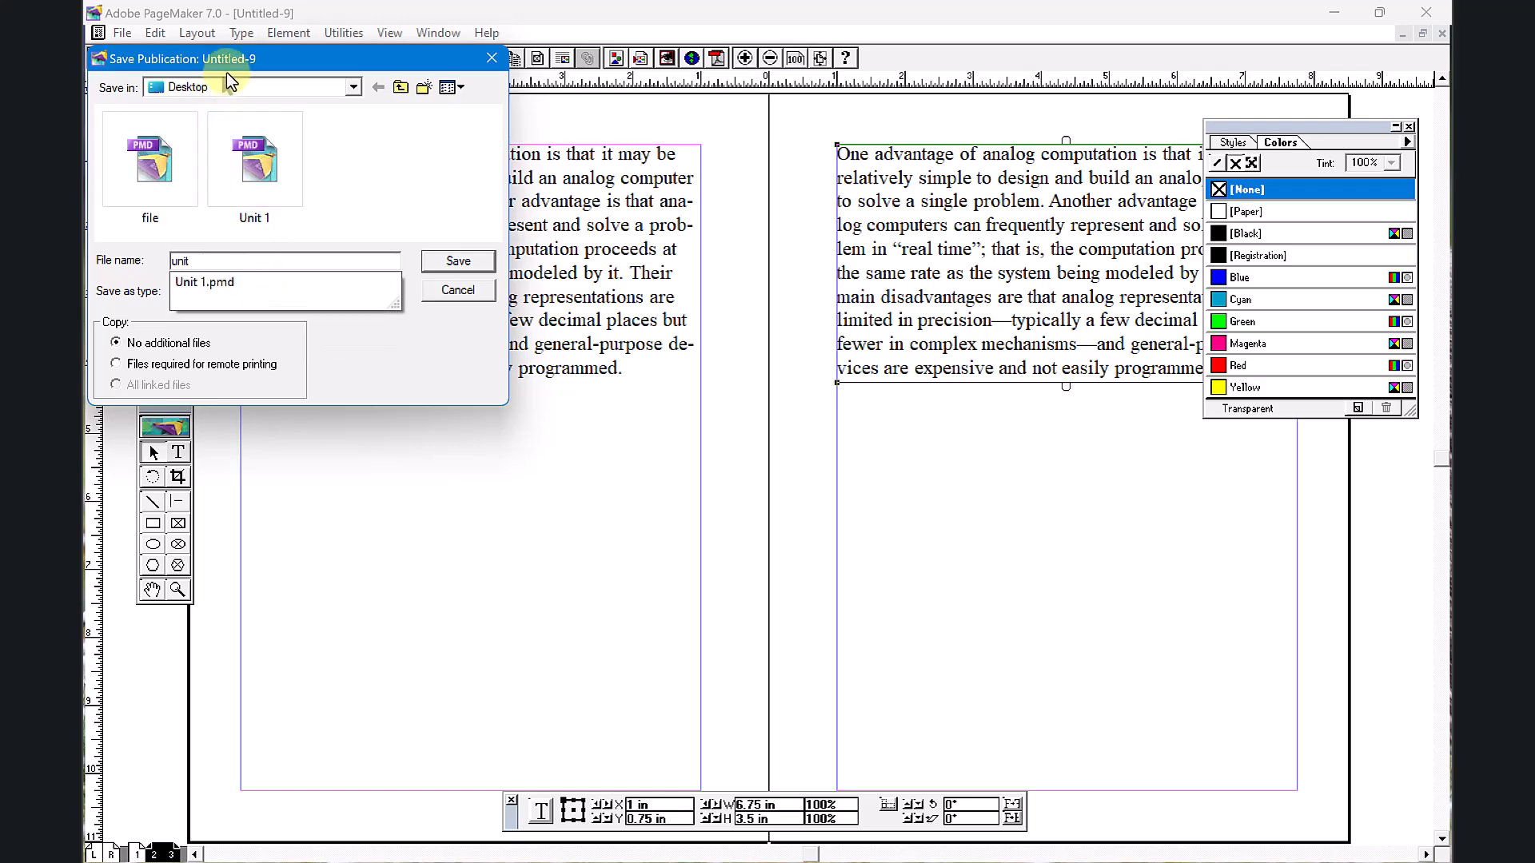
{"action": "type", "text": "2"}
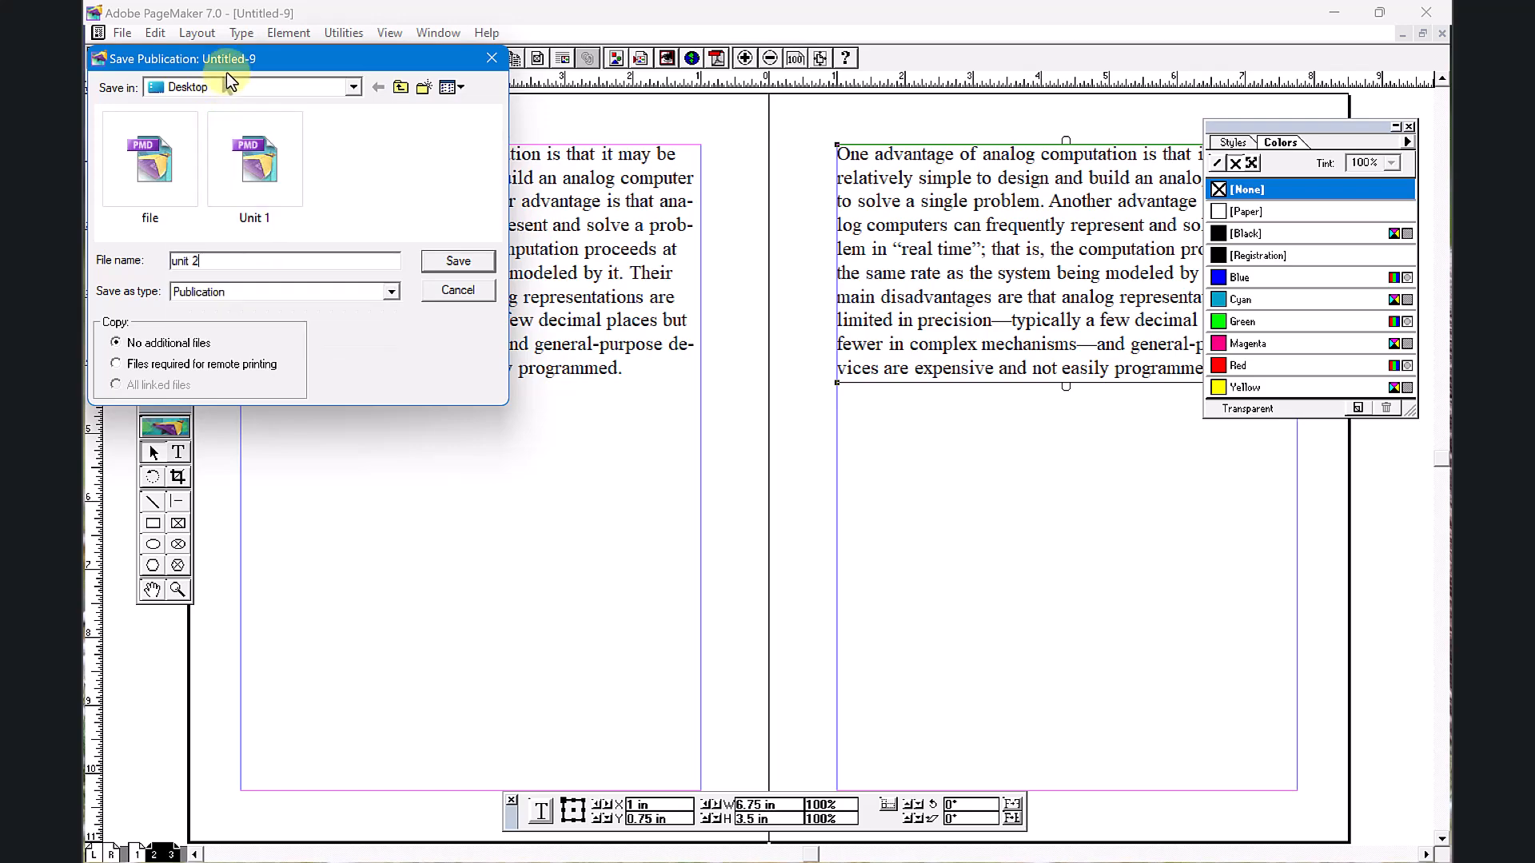
{"action": "left_click", "coordinate": [453, 260]}
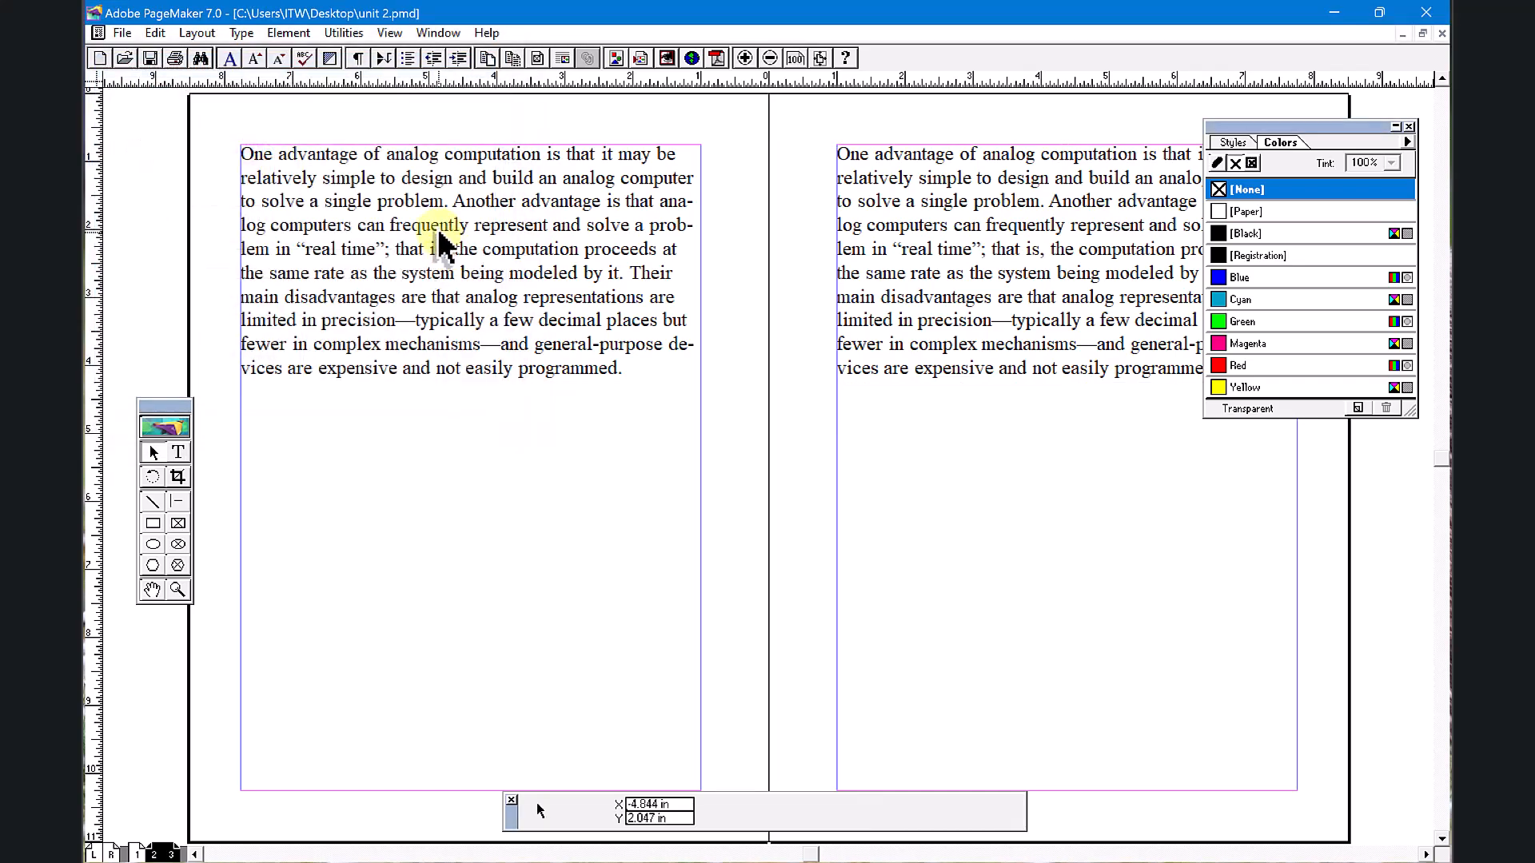
{"action": "key", "text": "ctrl+w"}
Step: Create a new Letter-size publication and paste the copied text twice, placing the second block at X 1 in, Y 4.375 in
{"action": "left_click", "coordinate": [98, 57]}
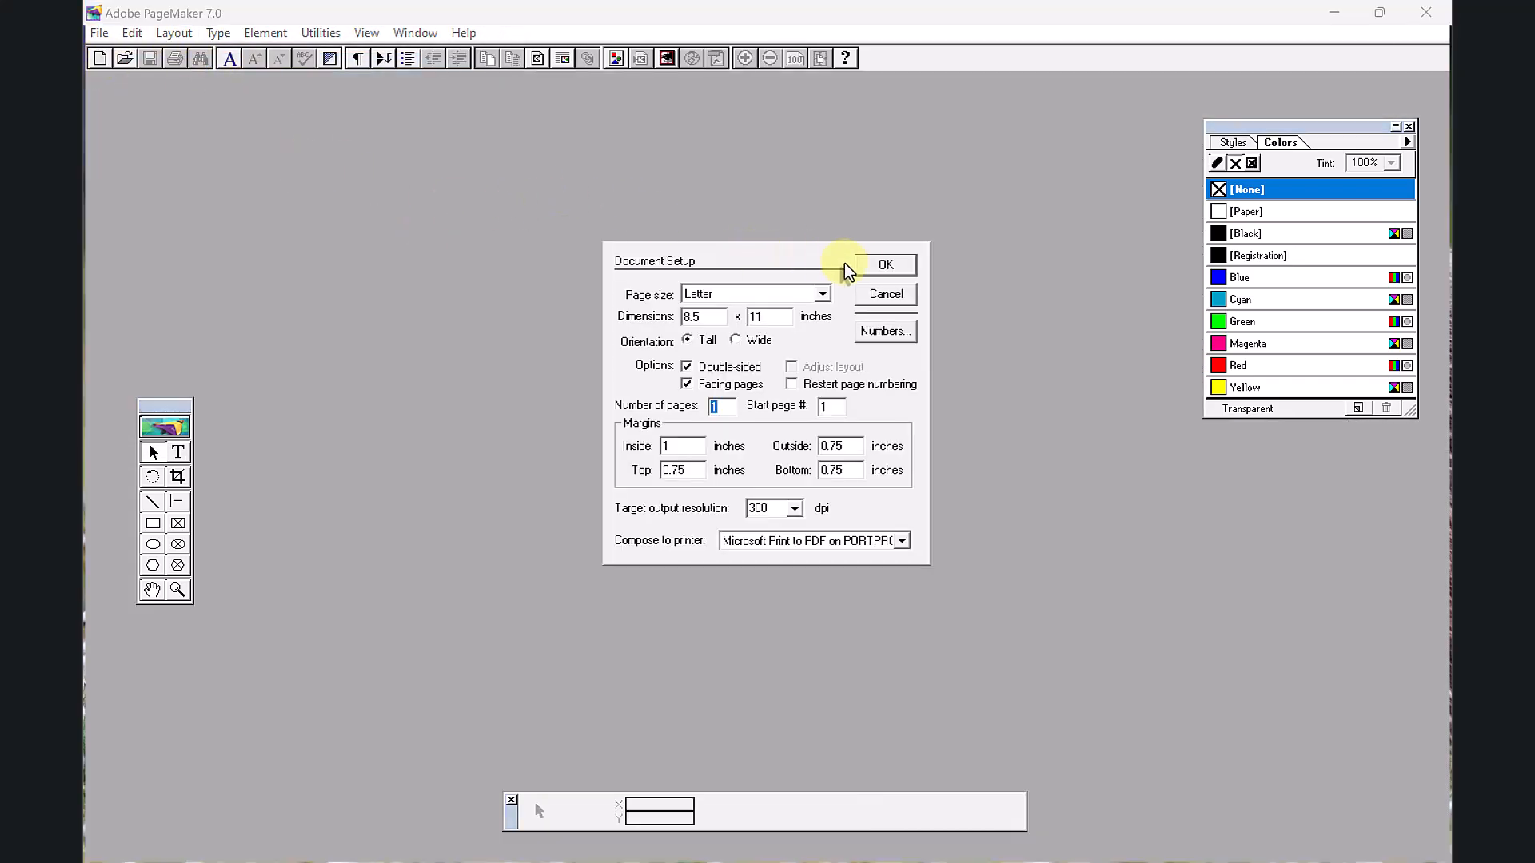
{"action": "left_click", "coordinate": [873, 272]}
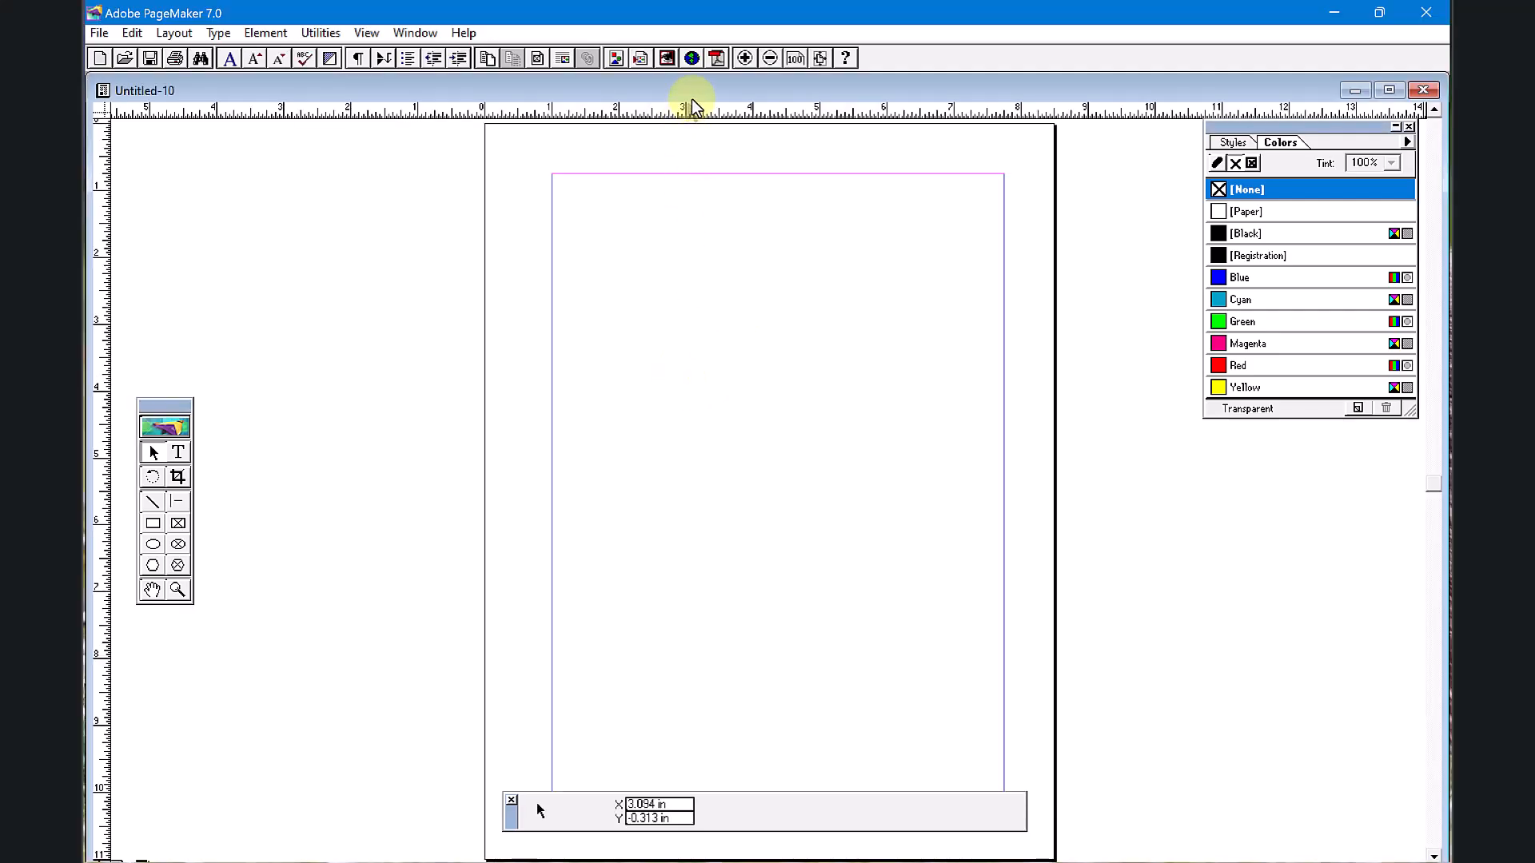
{"action": "double_click", "coordinate": [692, 92]}
{"action": "type", "text": "One advantage of analog computation is that it may be relatively simple to design and build an analog computer to solve a single problem. Another advantage is that analog computers can frequently represent and solve a problem in \"real time\"; that is, the computation proceeds at the same rate as the system being modeled by it. Their main disadvantages are that analog representations are limited in precision—typically a few decimal places but fewer in complex mechanisms—and general-purpose devices are expensive and not easily programmed."}
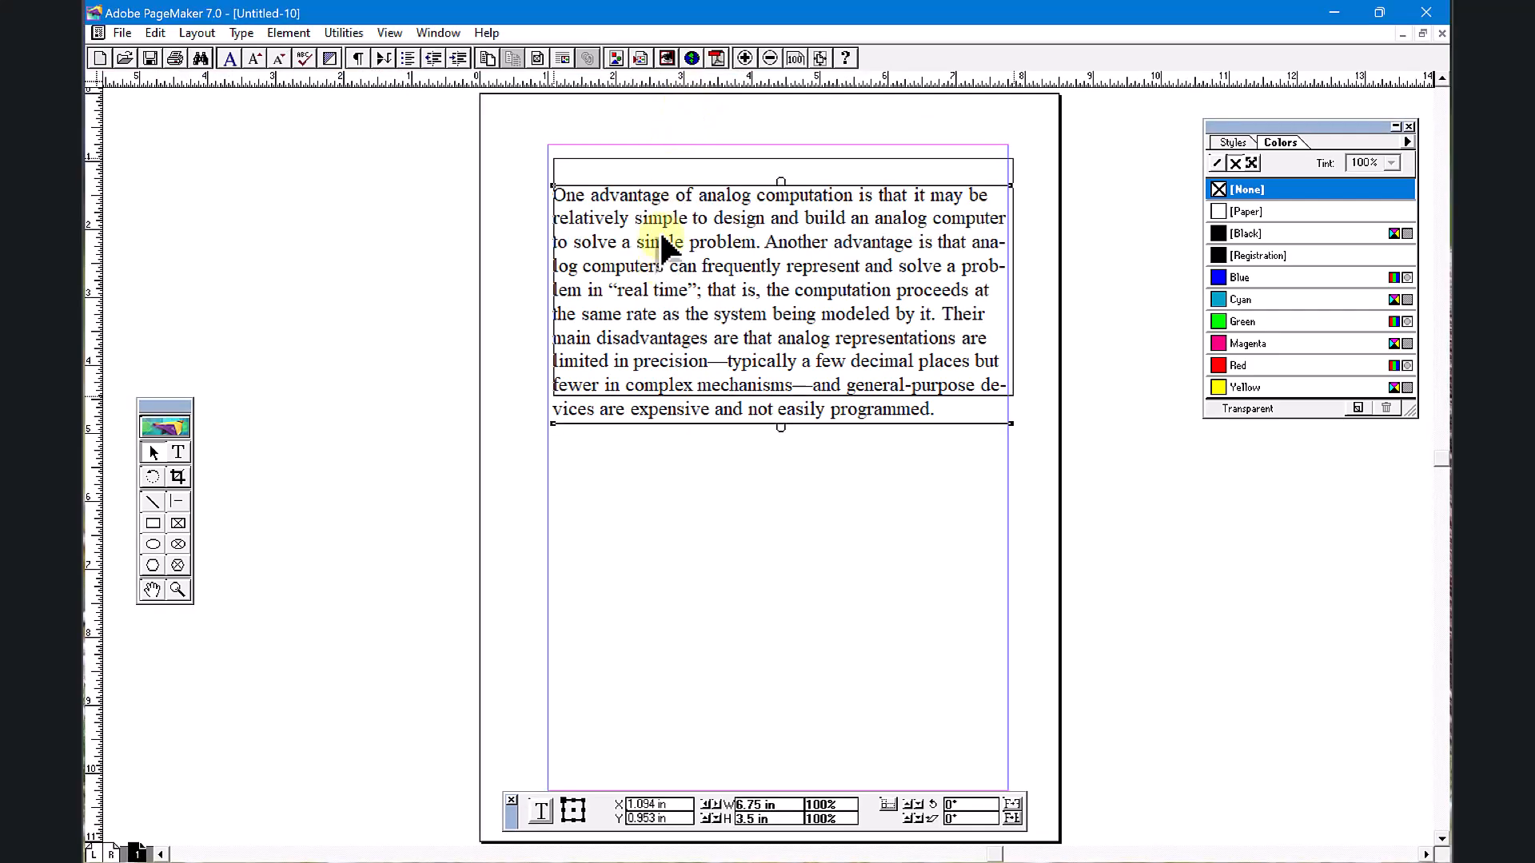
{"action": "left_click_drag", "start_coordinate": [662, 241], "coordinate": [695, 484]}
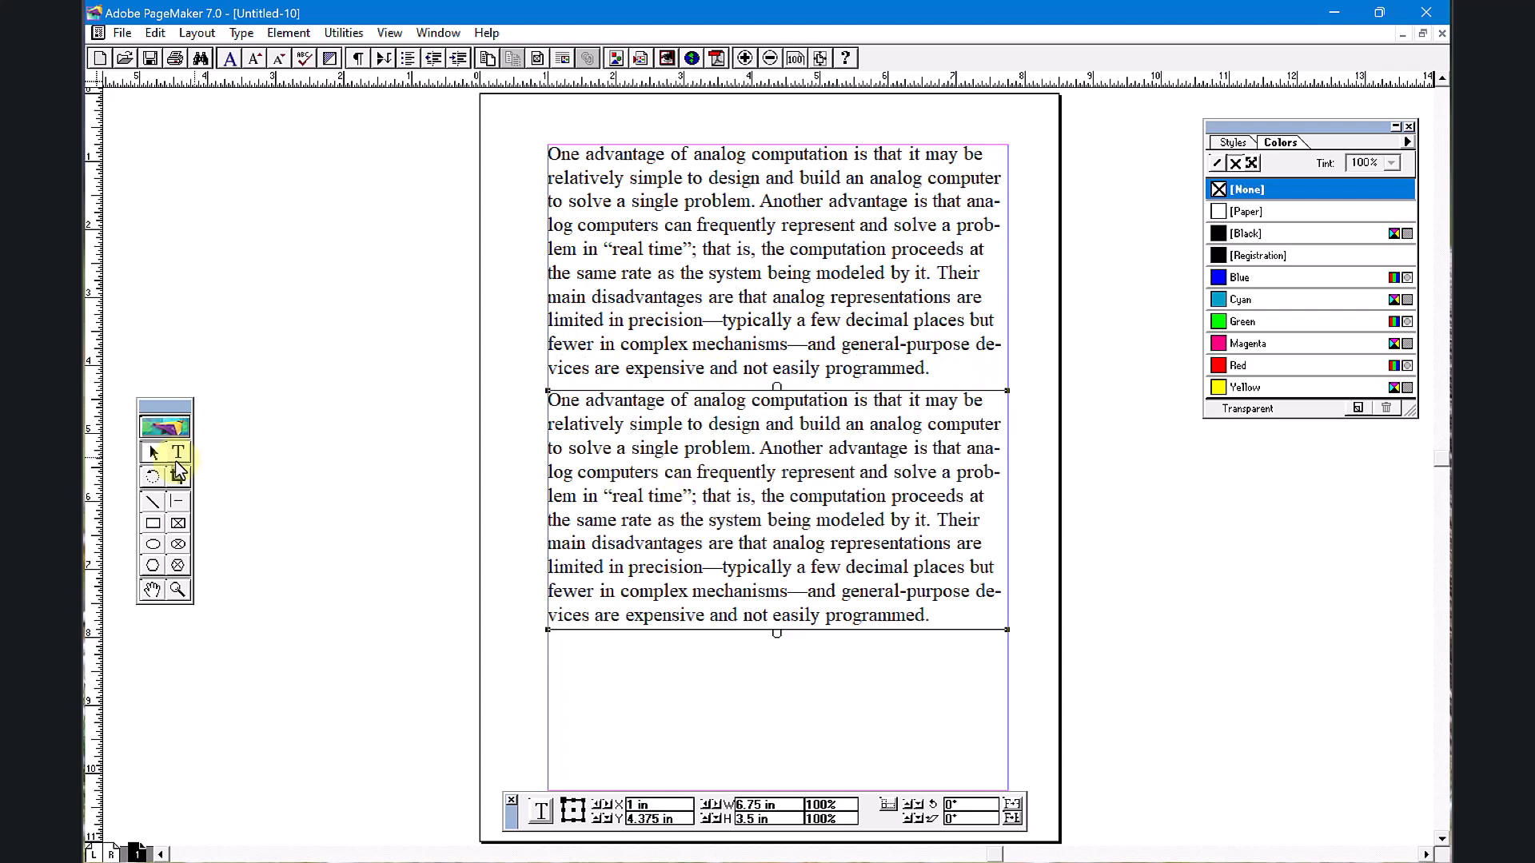
Step: Draw a rectangle about 6.03 in wide and 2.04 in high below the second text block
{"action": "left_click", "coordinate": [158, 523]}
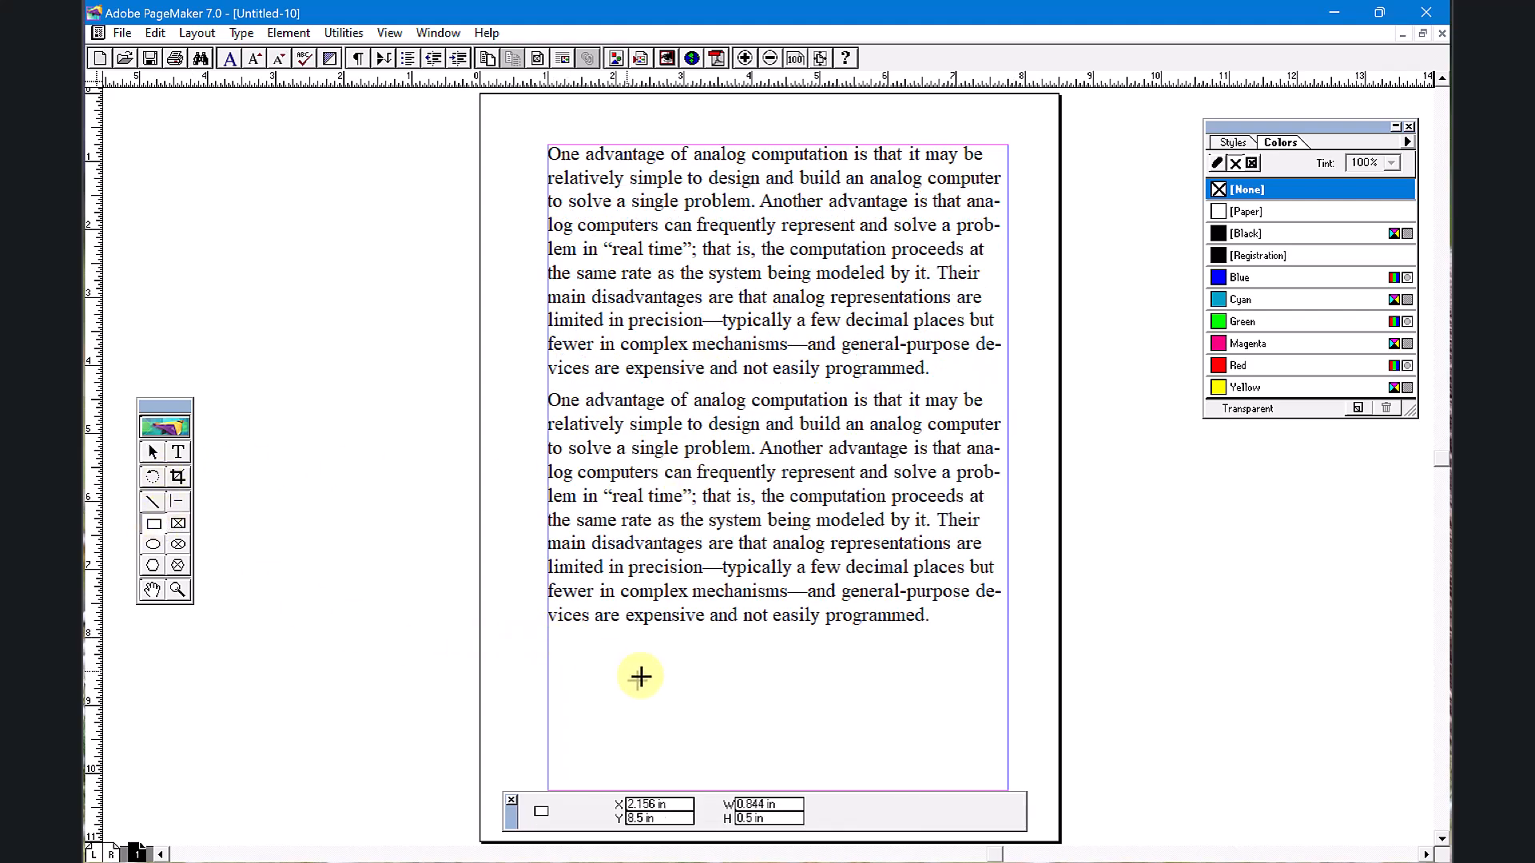
{"action": "left_click_drag", "start_coordinate": [883, 745], "coordinate": [979, 775]}
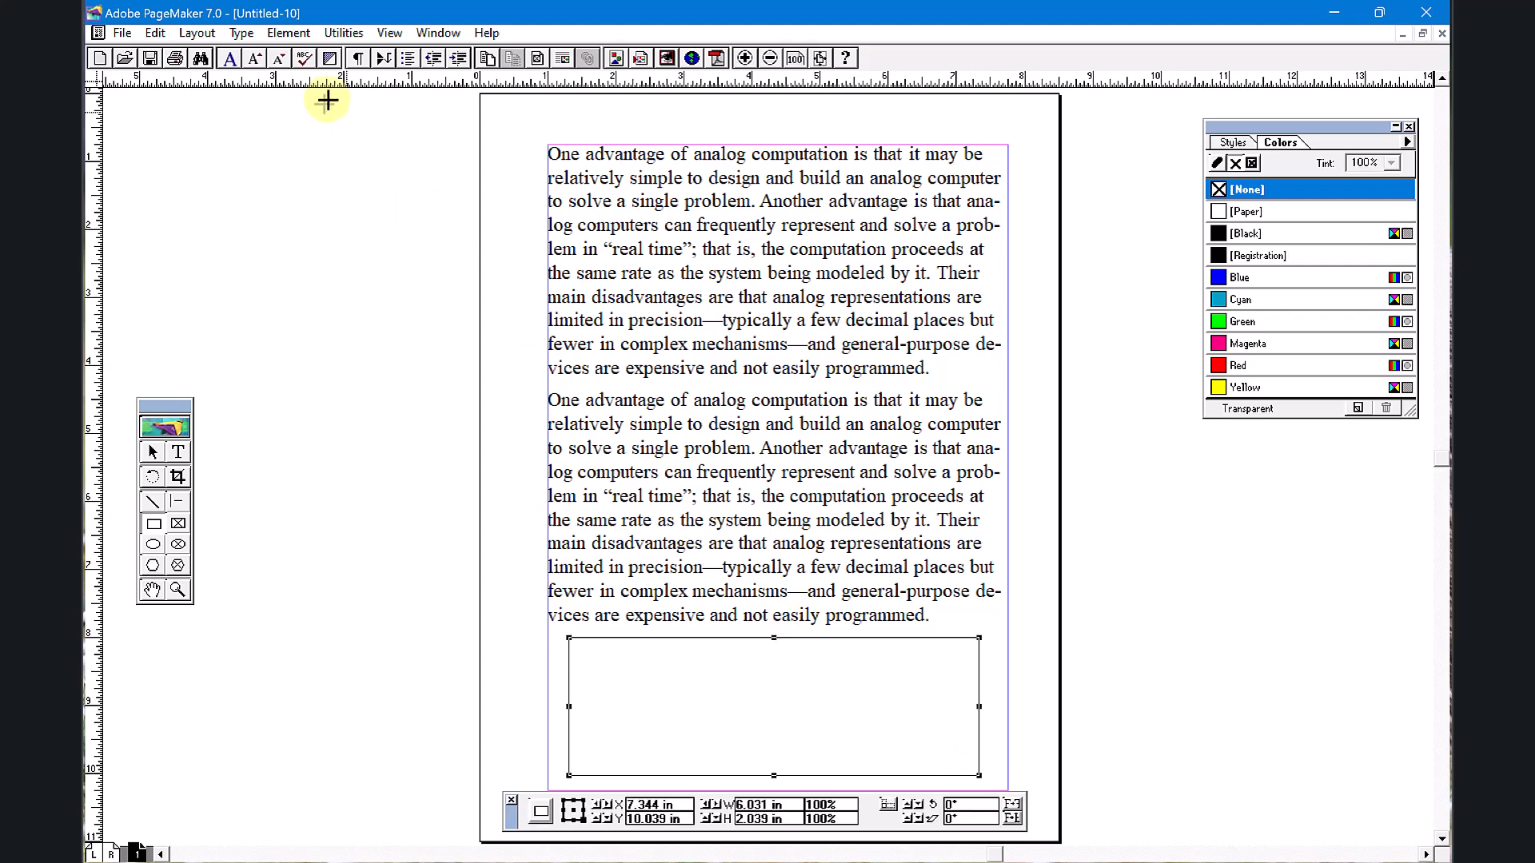
Step: Save the publication on the Desktop as Unit 3 and close it
{"action": "left_click", "coordinate": [121, 32]}
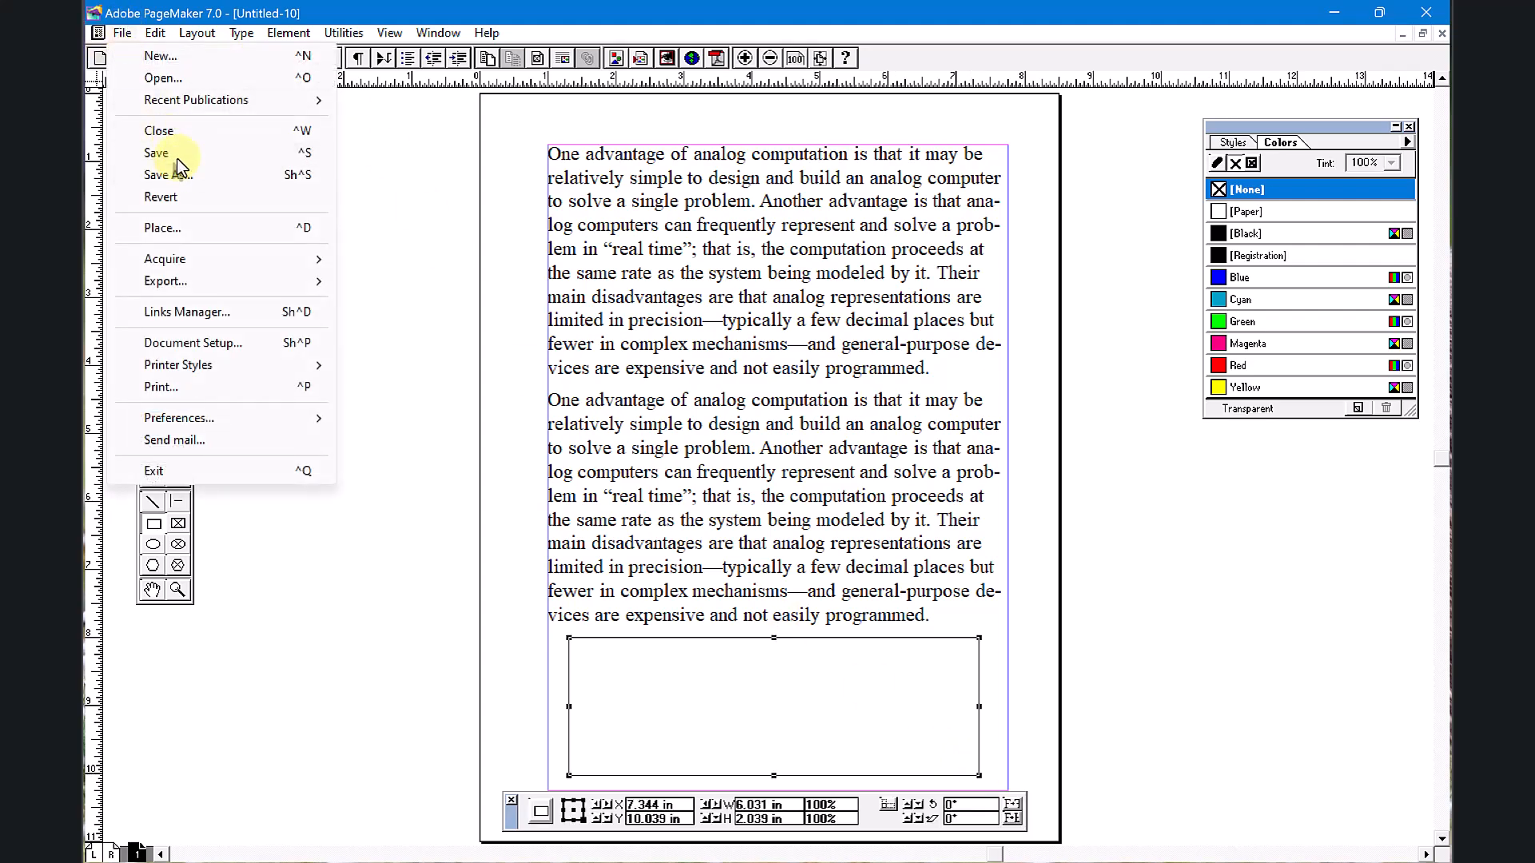
{"action": "left_click", "coordinate": [176, 158]}
{"action": "type", "text": "U"}
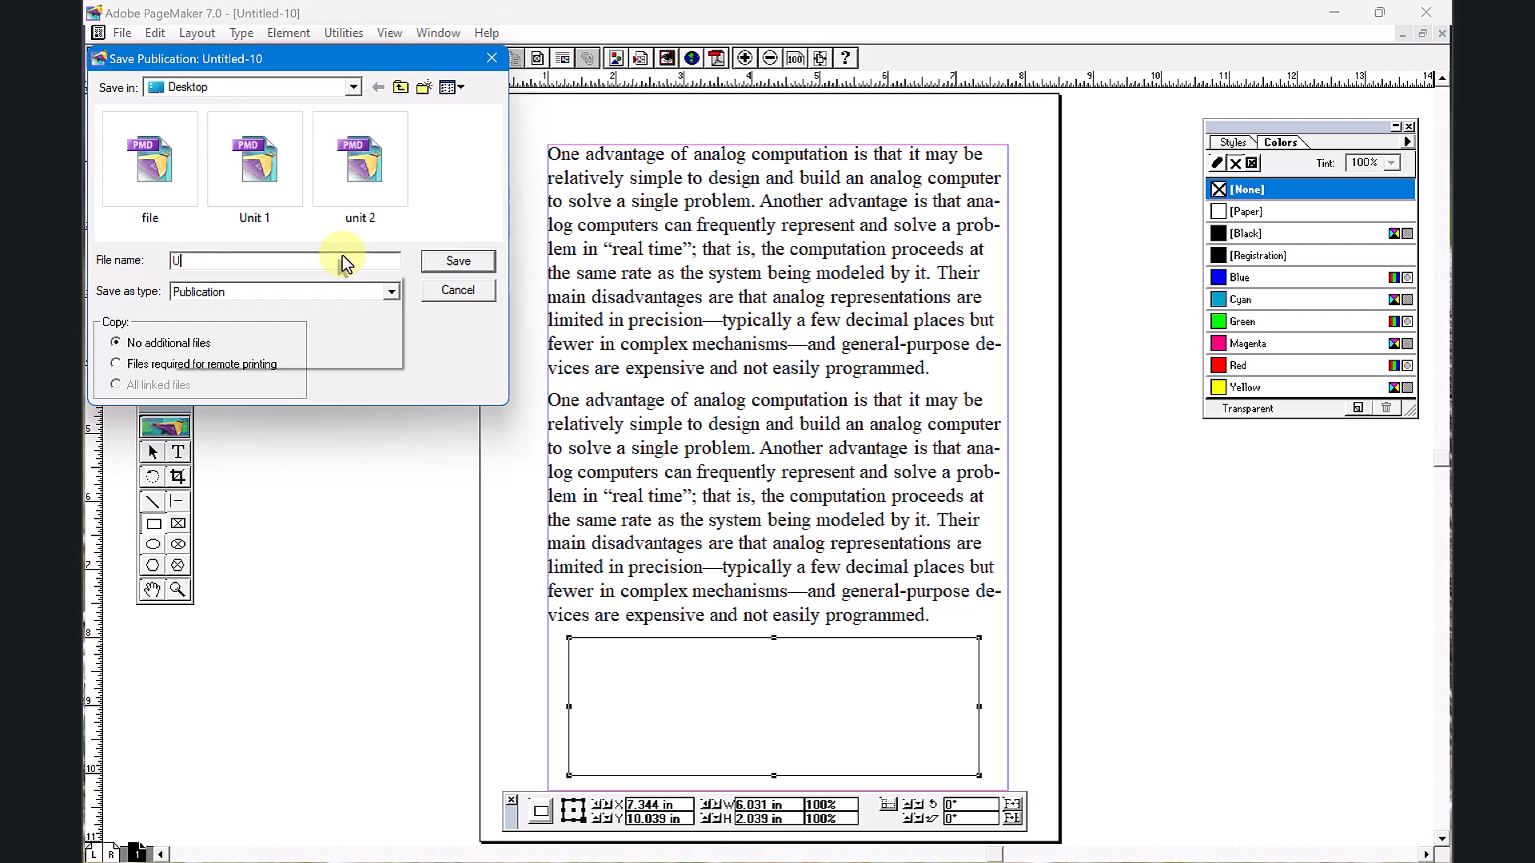
{"action": "type", "text": "nit 3"}
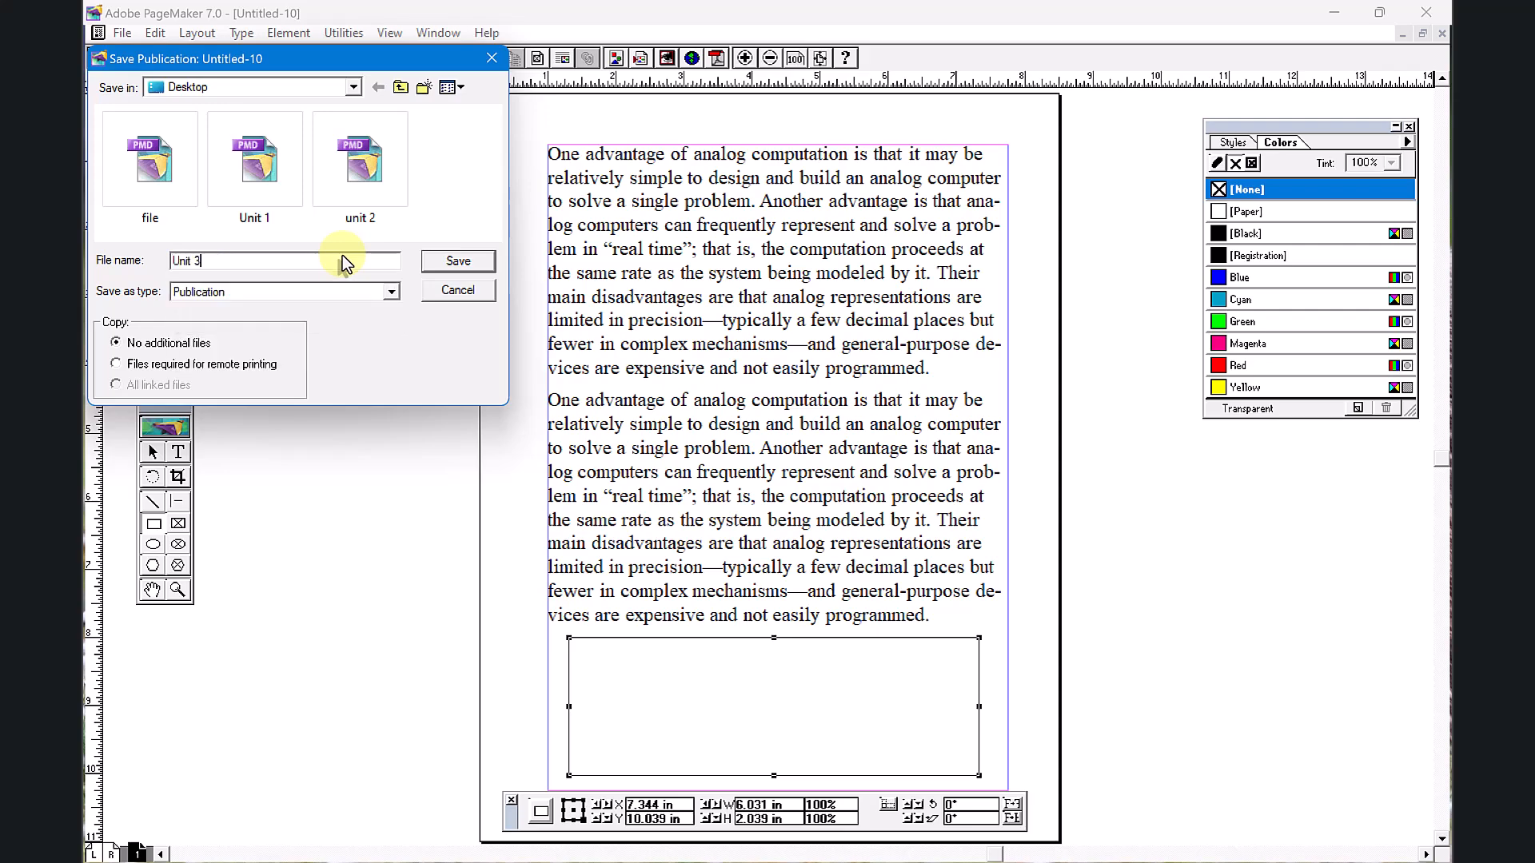
{"action": "left_click", "coordinate": [445, 260]}
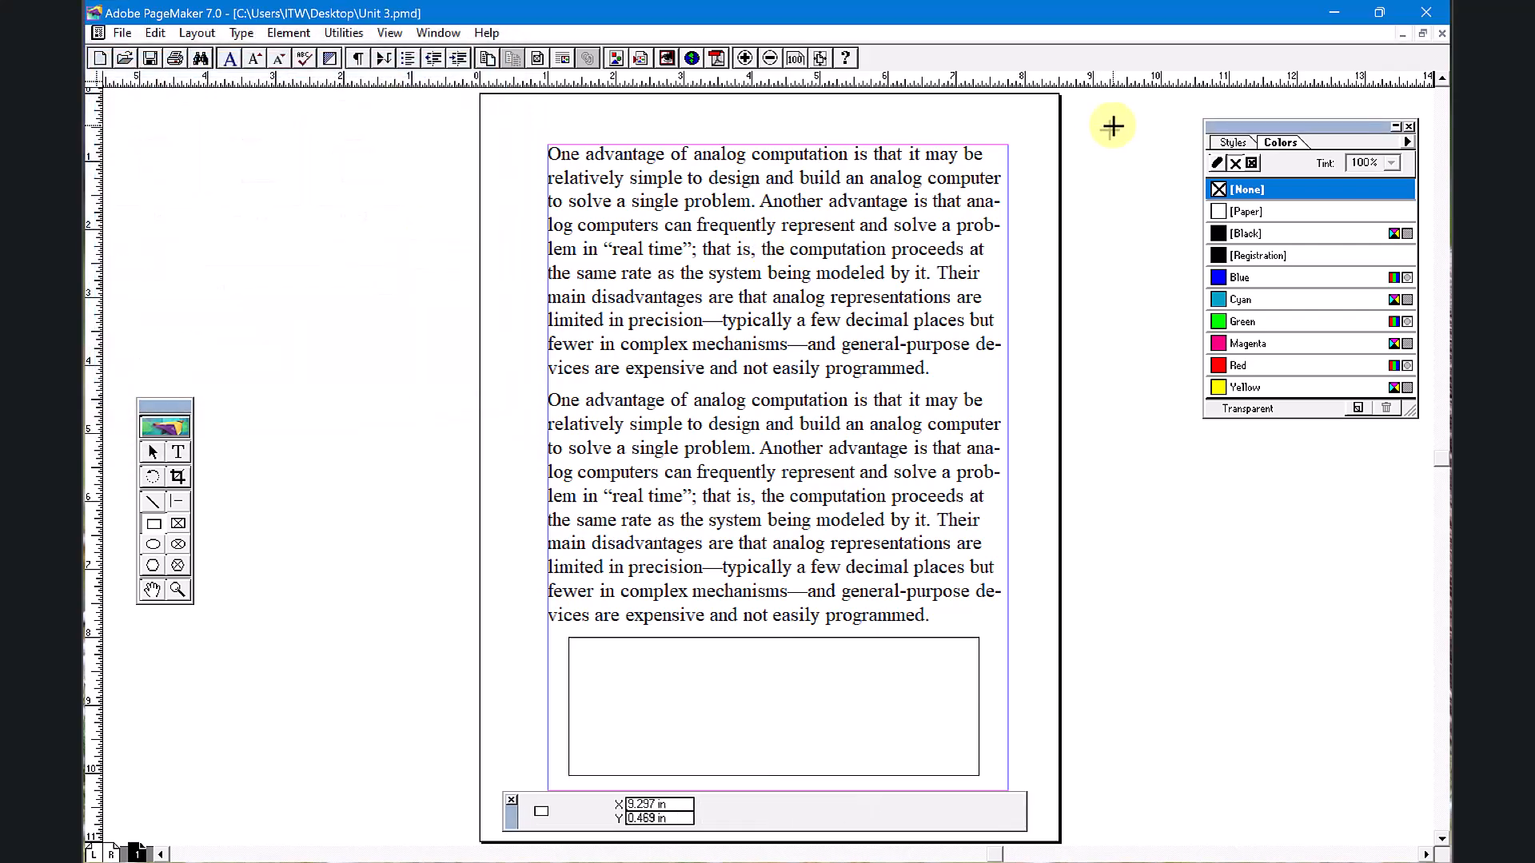
{"action": "key", "text": "ctrl+w"}
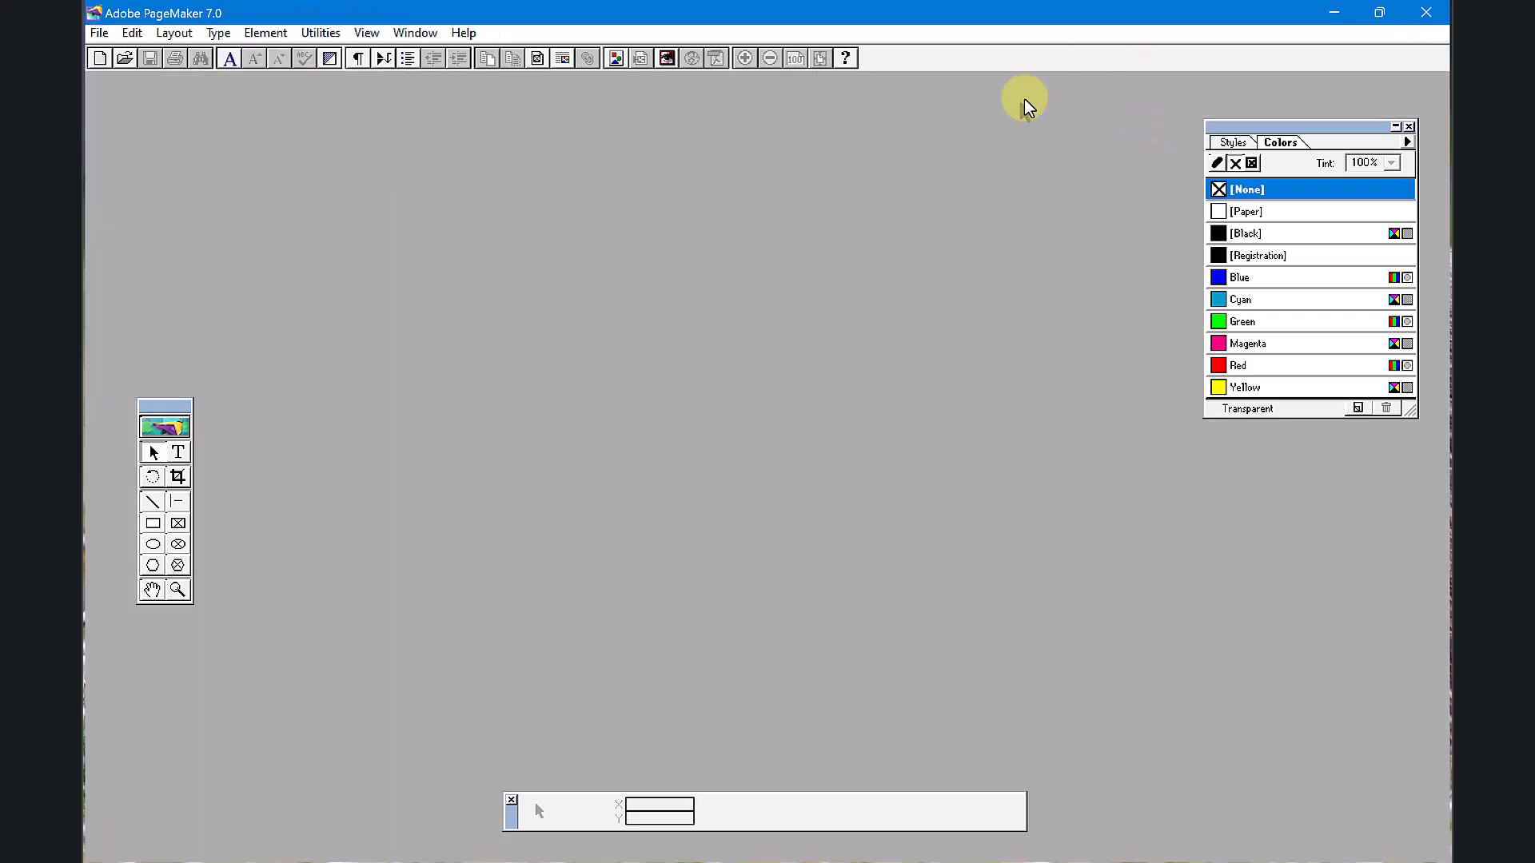
Step: Create a new one-page Letter-size publication with the default margins and maximize its window
{"action": "left_click", "coordinate": [101, 58]}
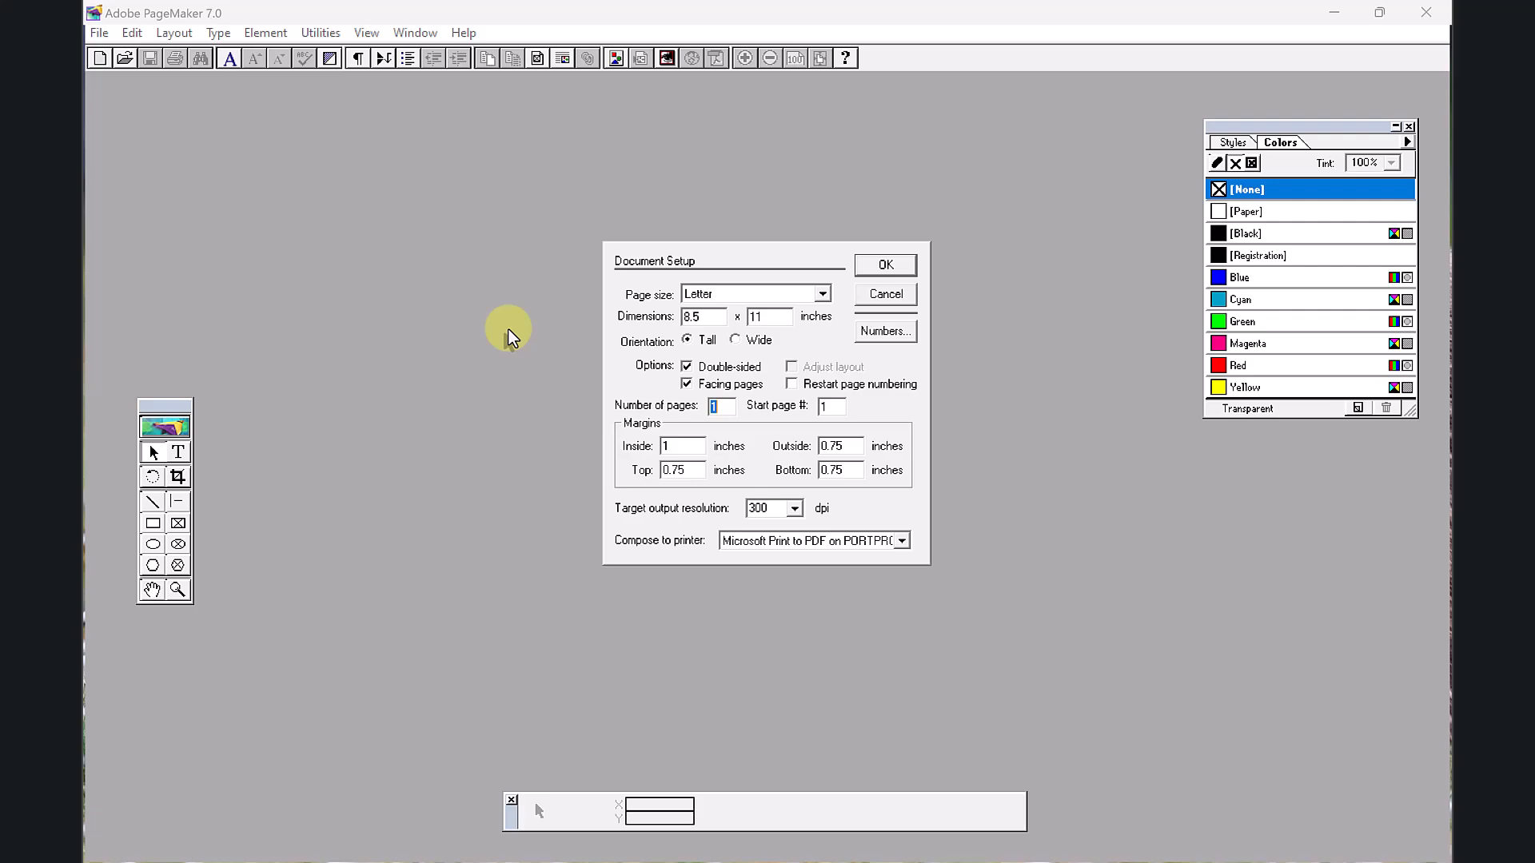
{"action": "left_click", "coordinate": [880, 263]}
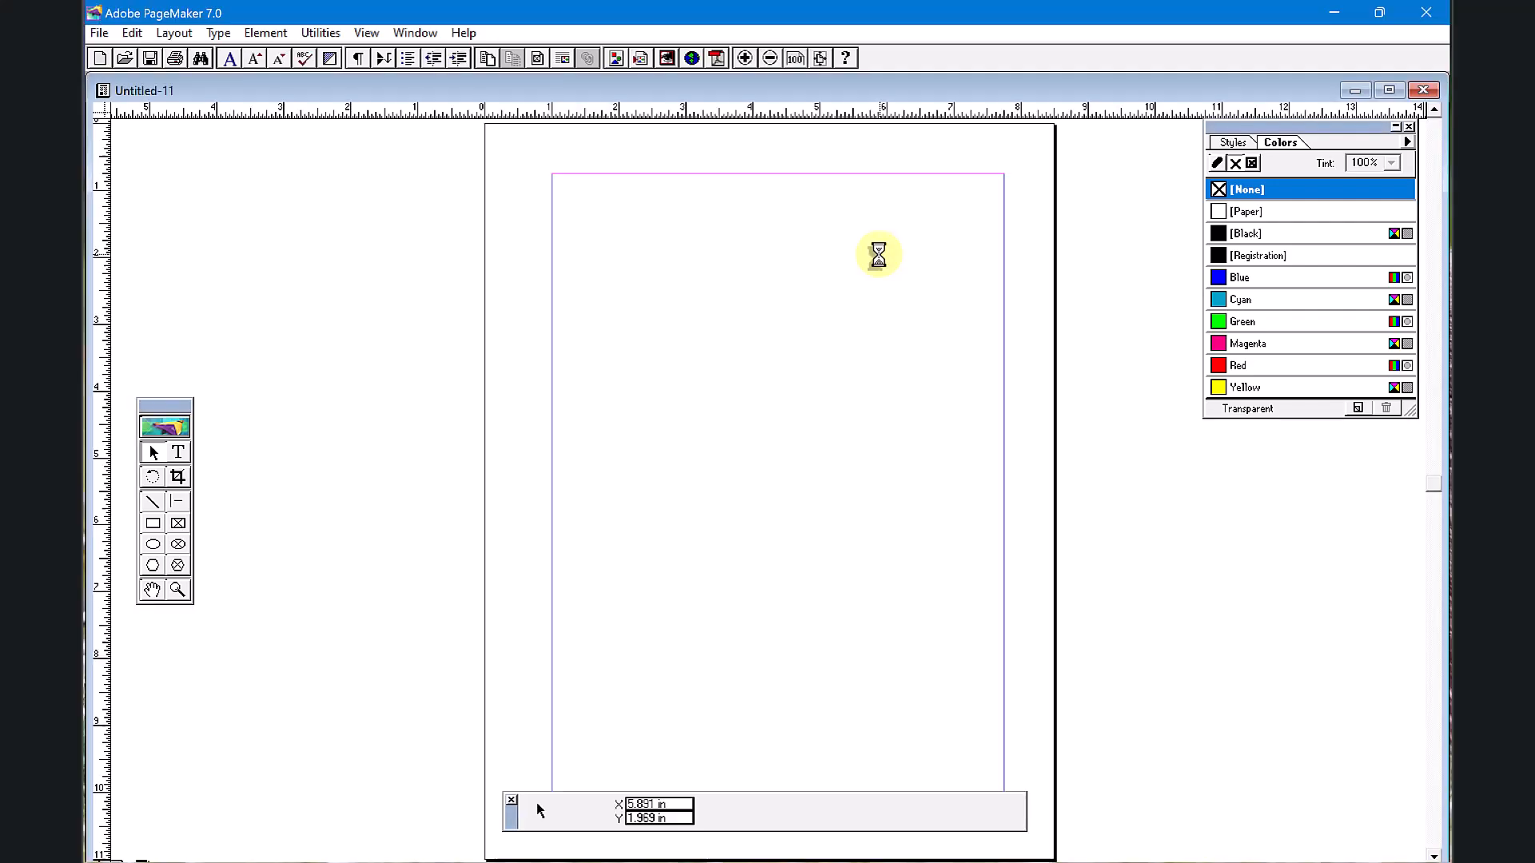
{"action": "double_click", "coordinate": [919, 93]}
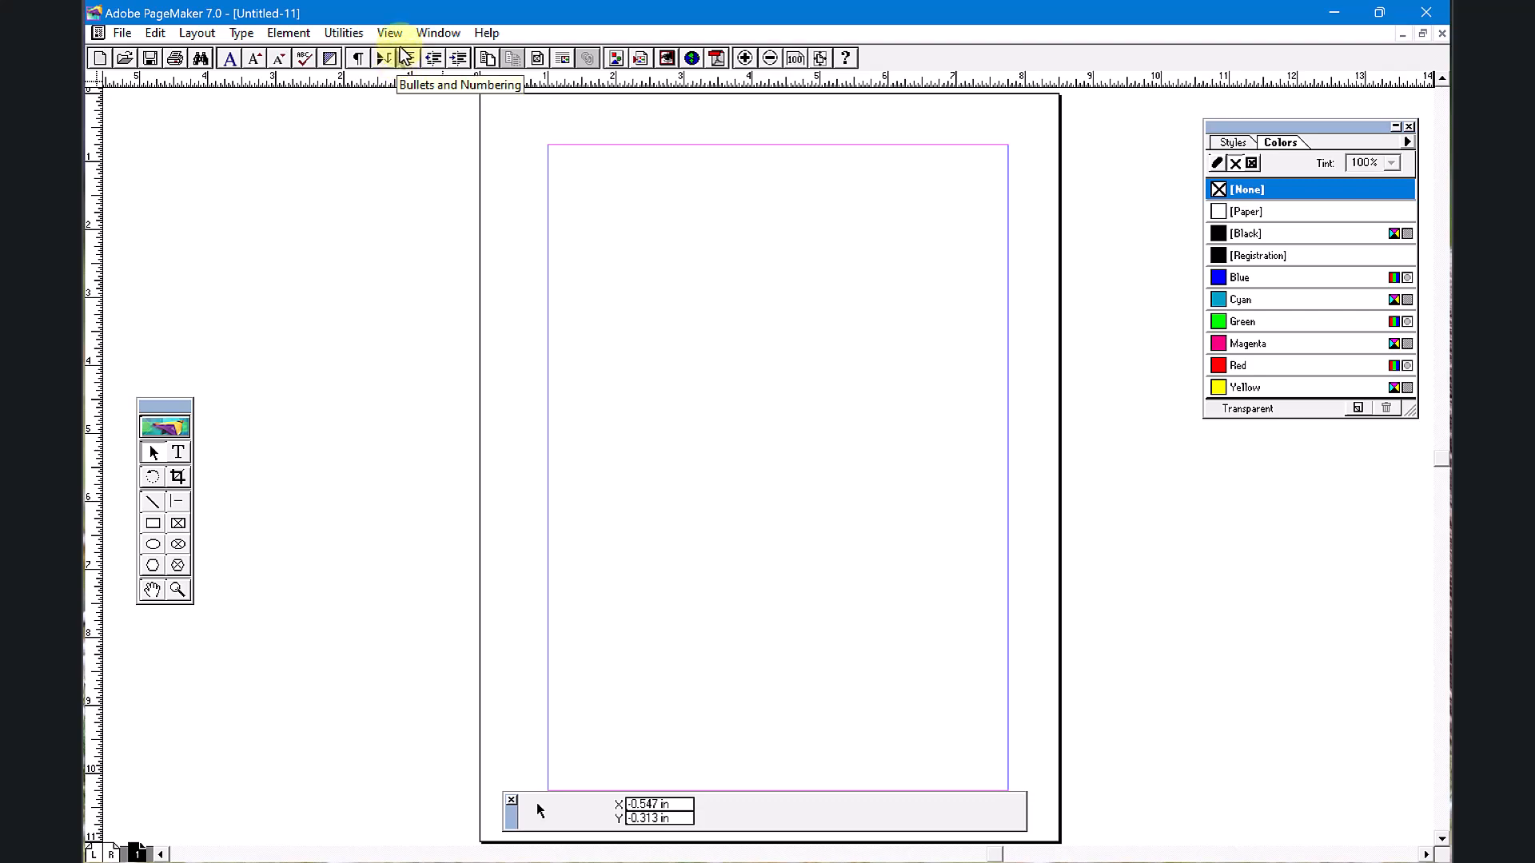
Step: Insert Unit 1.pmd, unit 2.pmd and Unit 3.pmd from the Desktop into the new publication's book list
{"action": "left_click", "coordinate": [355, 34]}
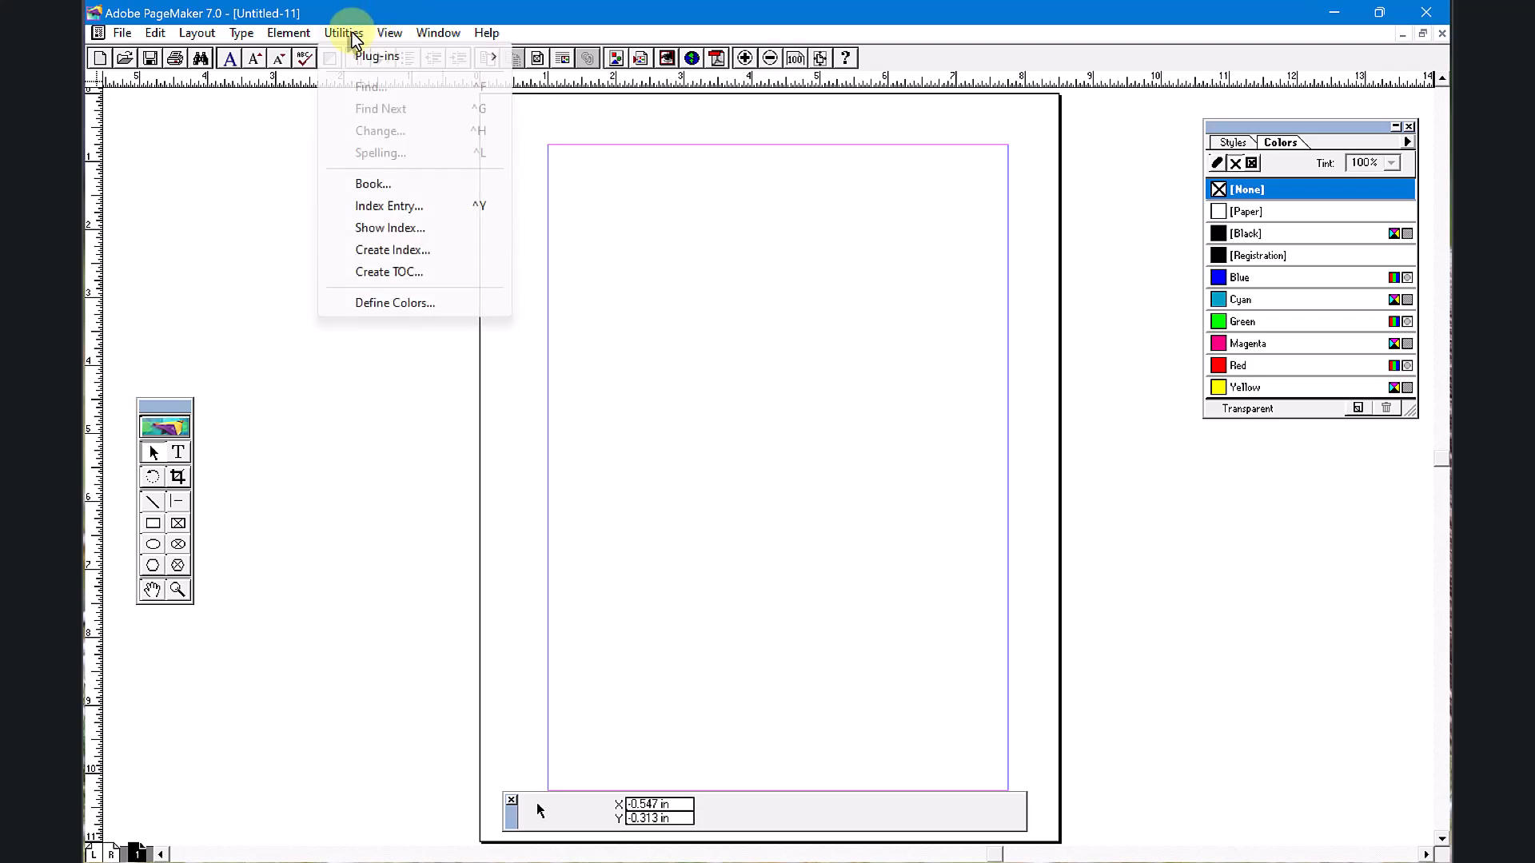
{"action": "left_click", "coordinate": [374, 183]}
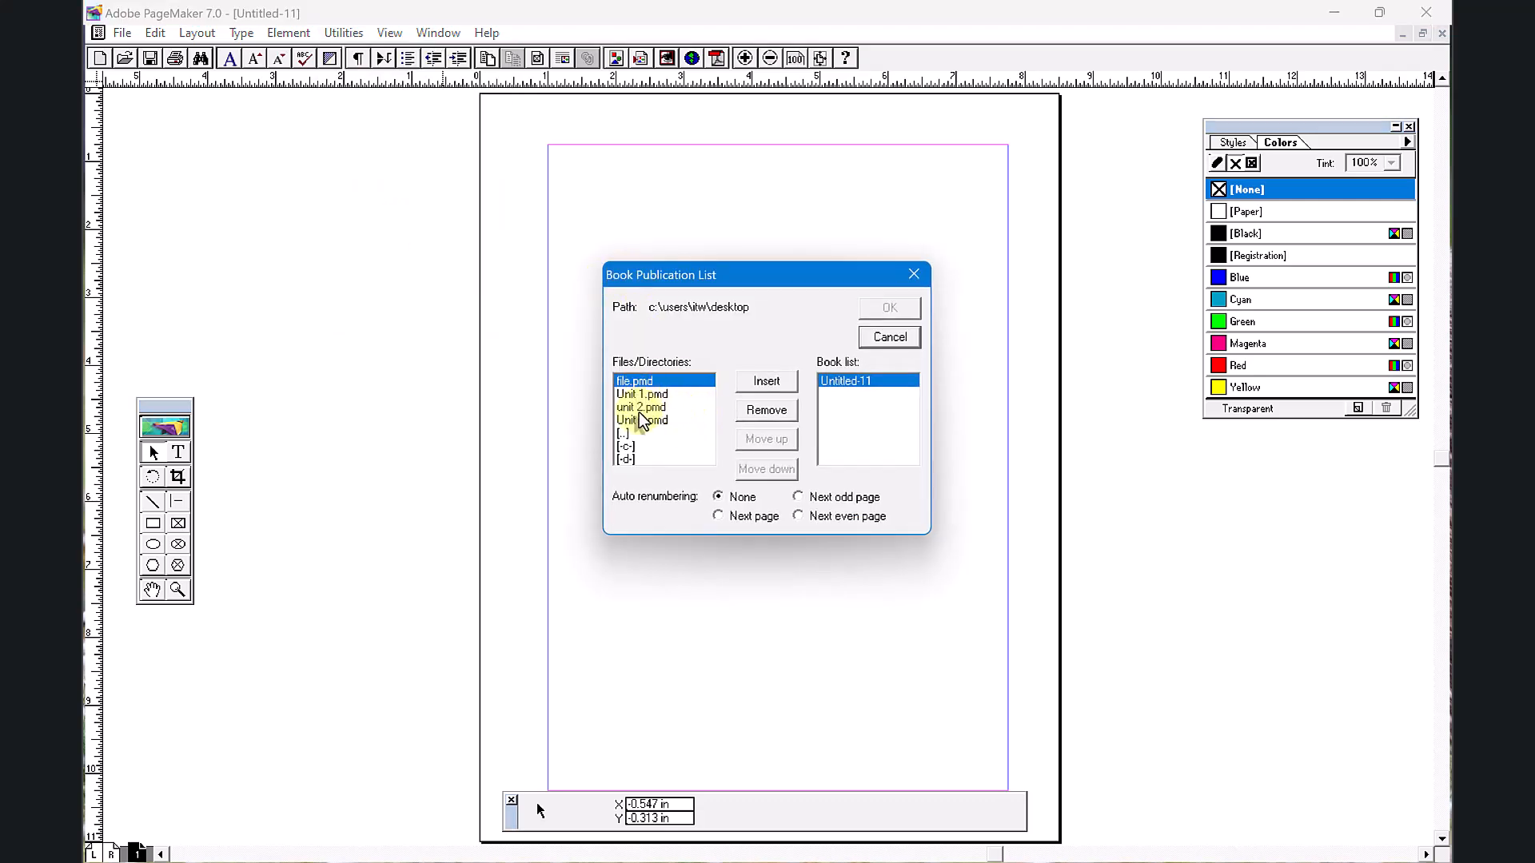
{"action": "left_click", "coordinate": [665, 395]}
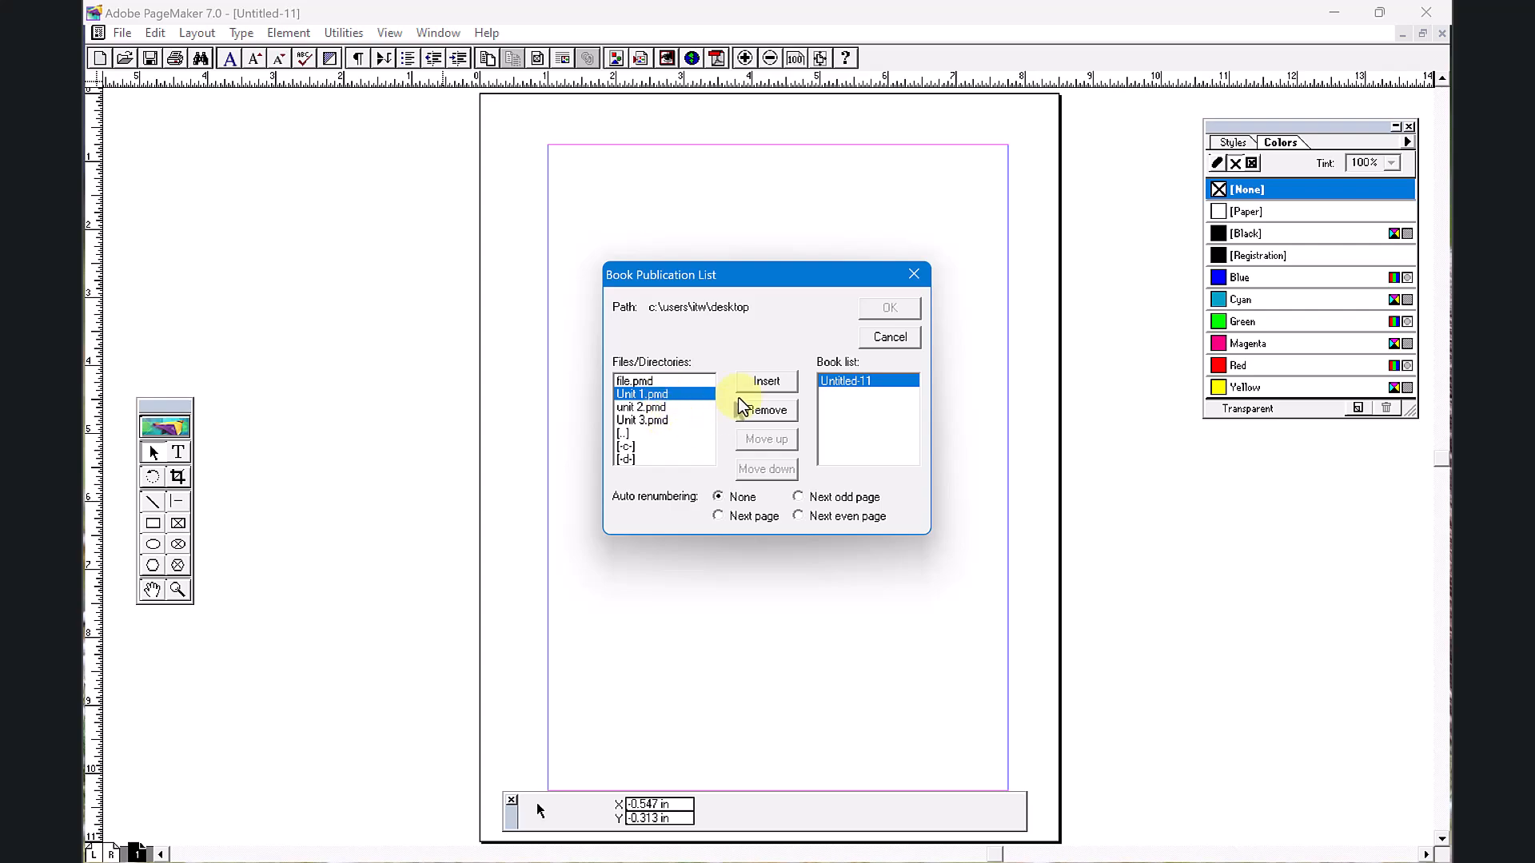
{"action": "left_click", "coordinate": [763, 382]}
{"action": "left_click", "coordinate": [676, 408]}
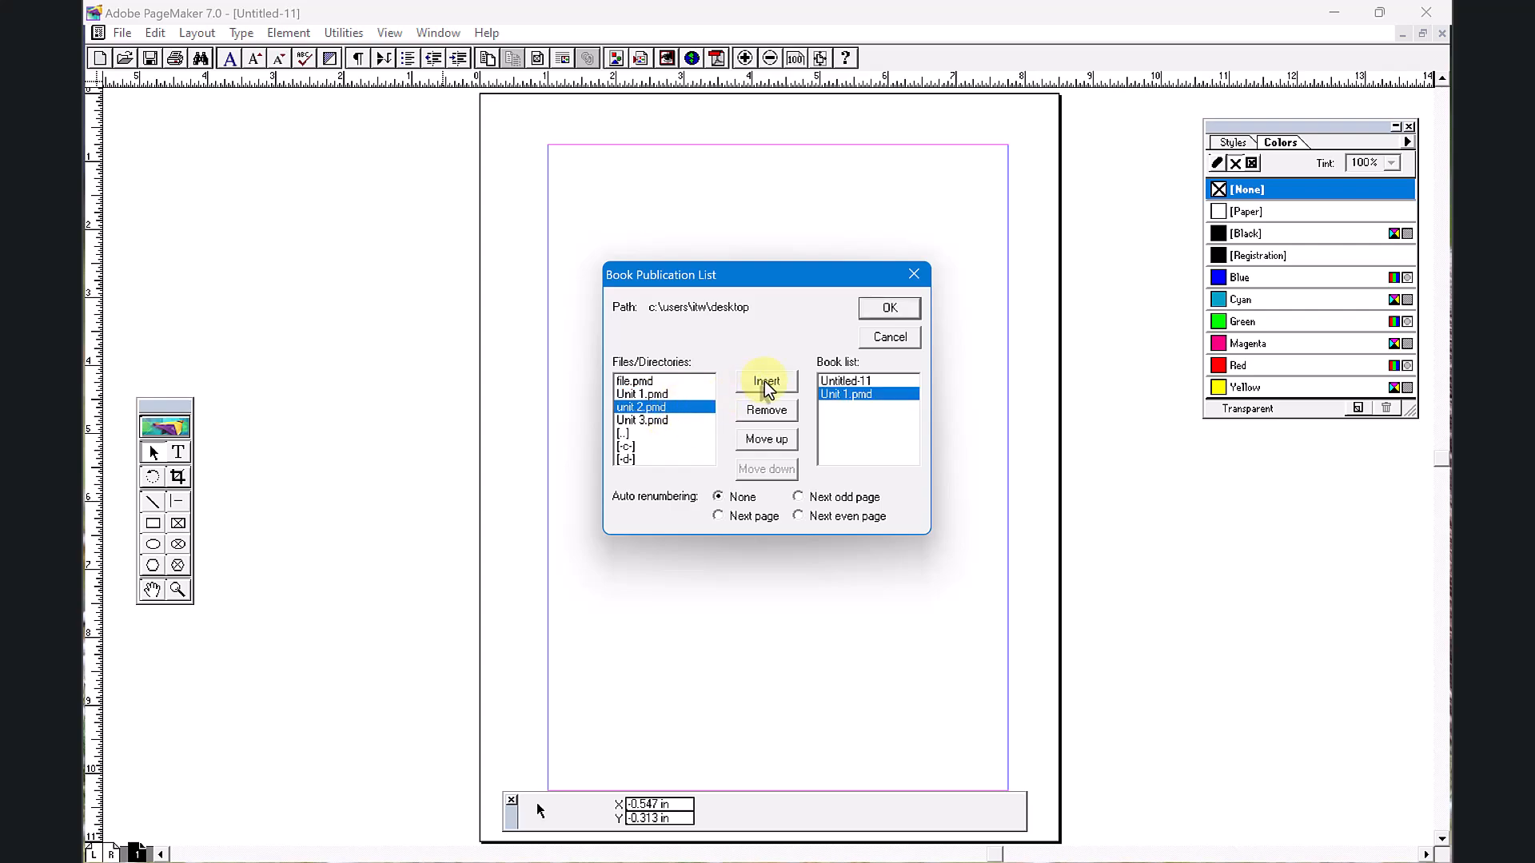
{"action": "left_click", "coordinate": [764, 381]}
{"action": "left_click", "coordinate": [679, 417]}
{"action": "left_click", "coordinate": [754, 380]}
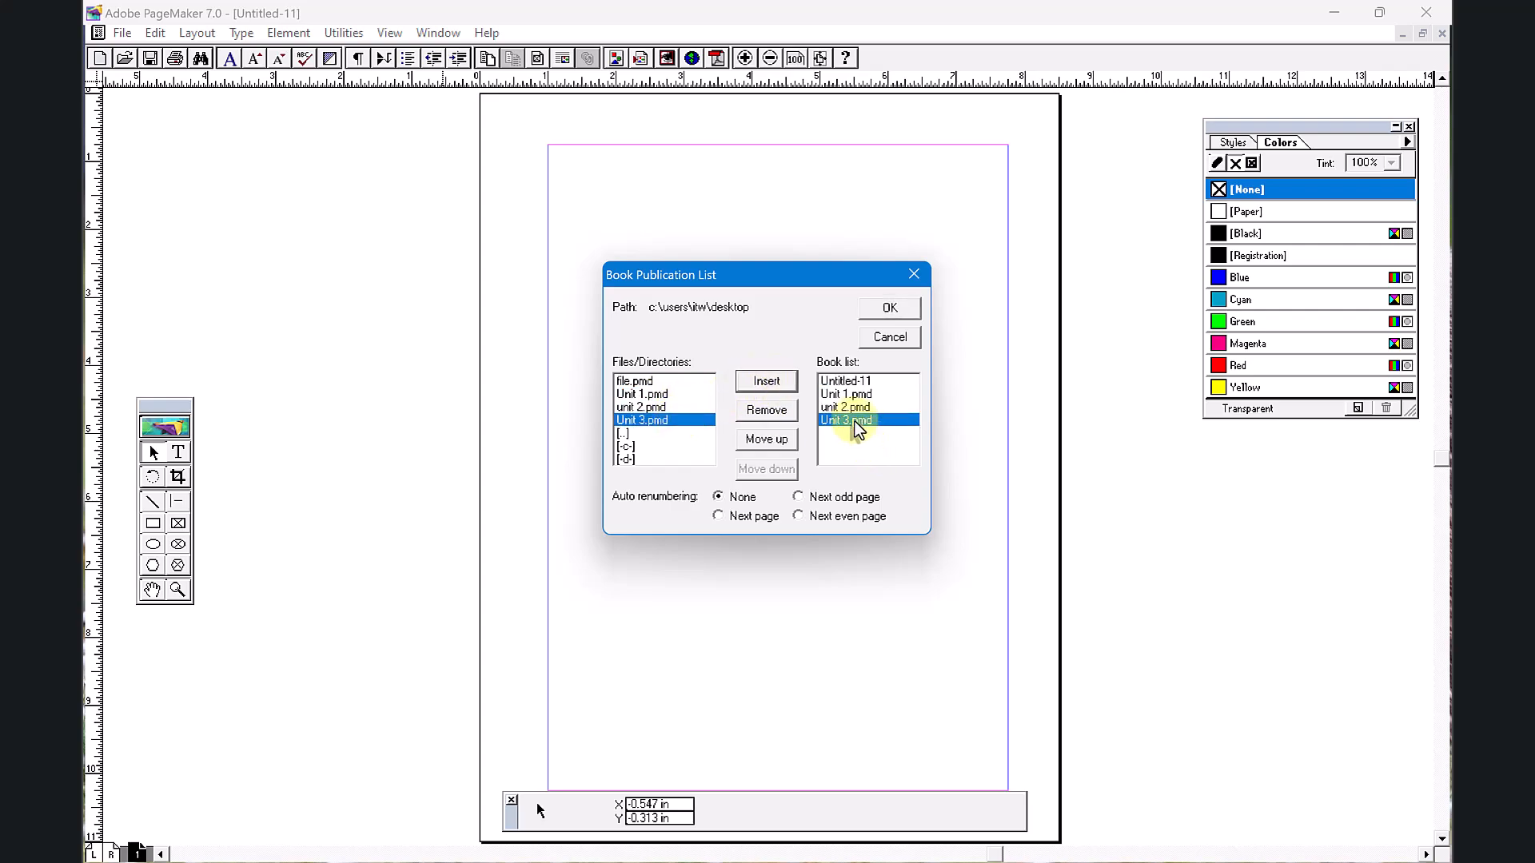
Step: Move the untitled publication to the end of the book list, after Unit 3.pmd
{"action": "left_click", "coordinate": [862, 380]}
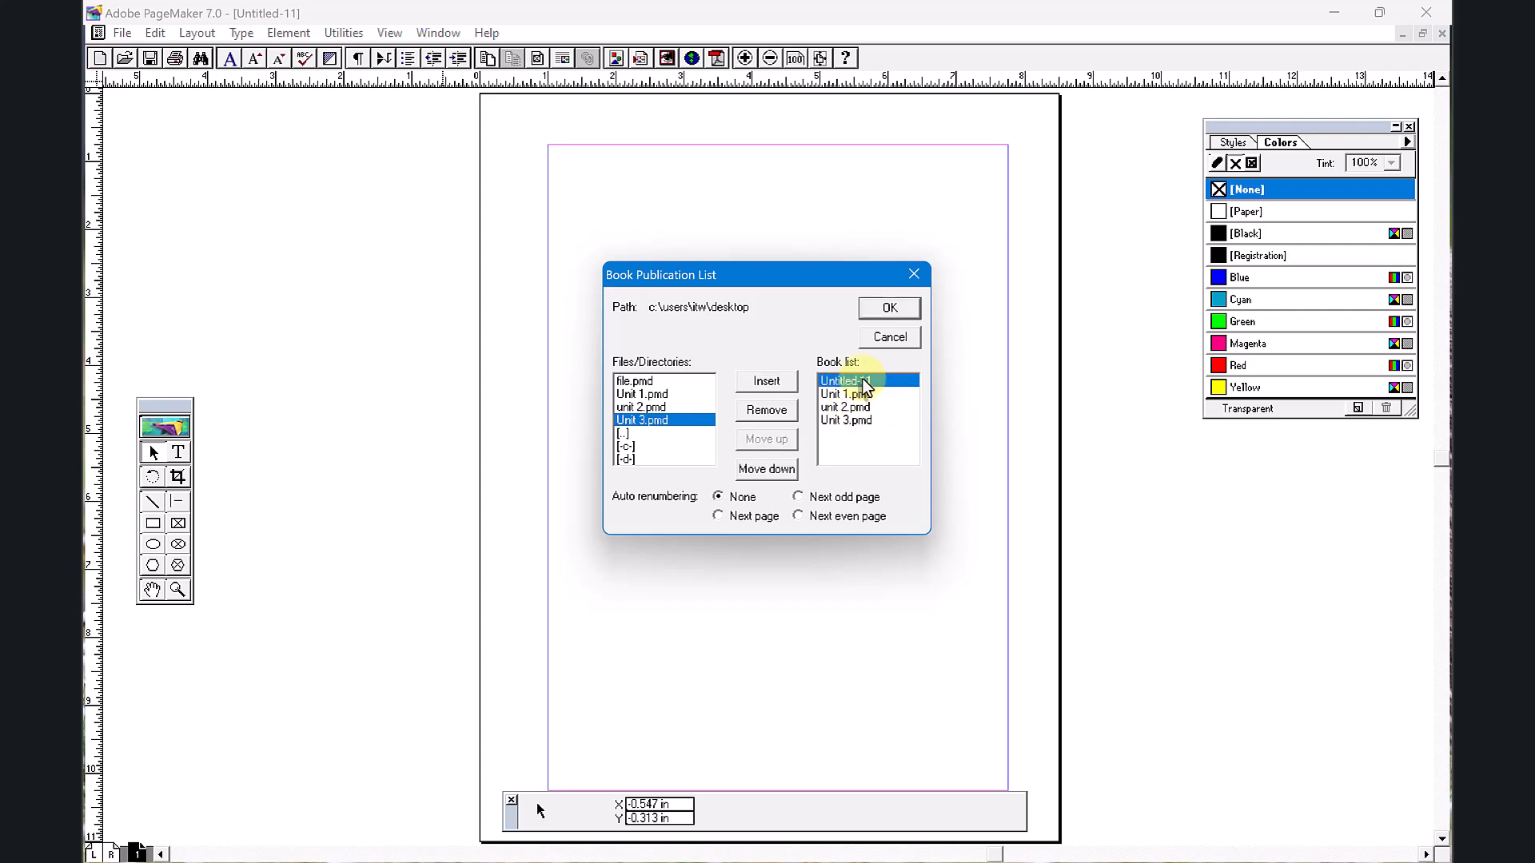
{"action": "left_click", "coordinate": [761, 469]}
{"action": "left_click", "coordinate": [761, 469]}
{"action": "left_click", "coordinate": [761, 469]}
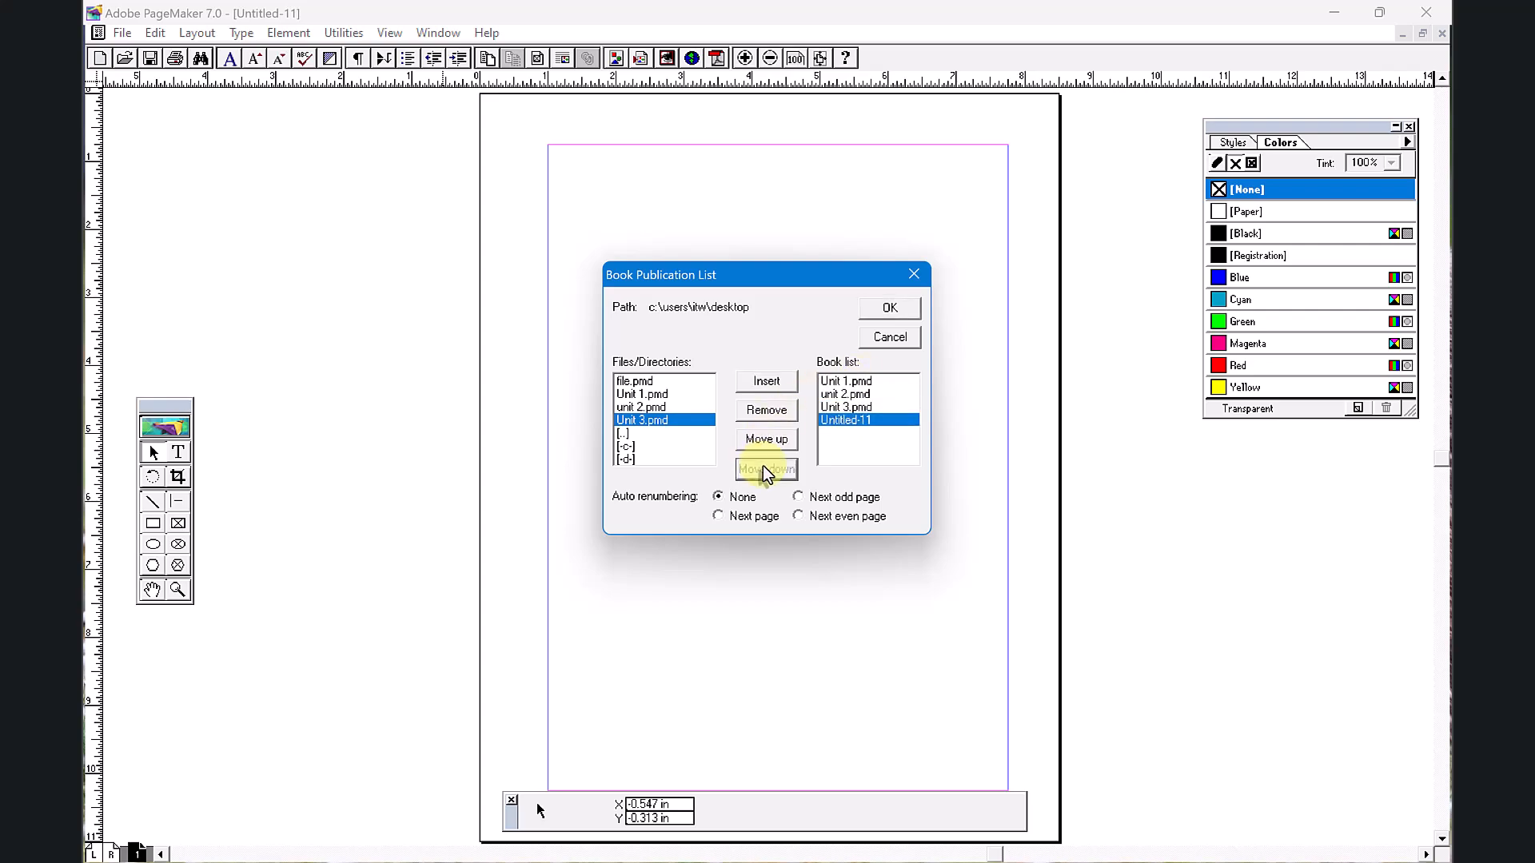
{"action": "left_click", "coordinate": [877, 382]}
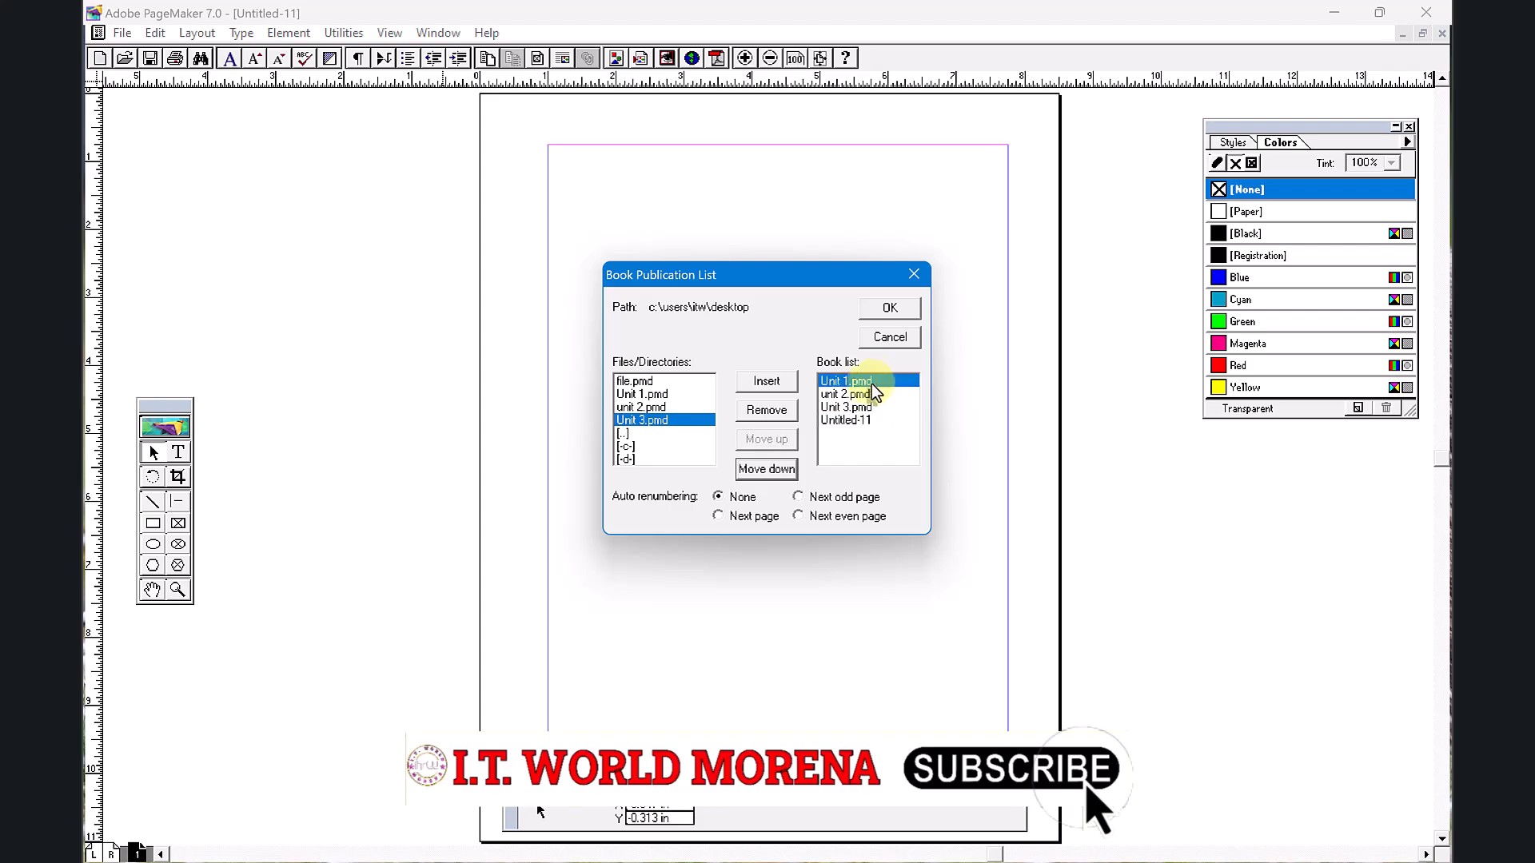
{"action": "left_click", "coordinate": [861, 394]}
{"action": "left_click", "coordinate": [856, 407]}
{"action": "left_click", "coordinate": [853, 421]}
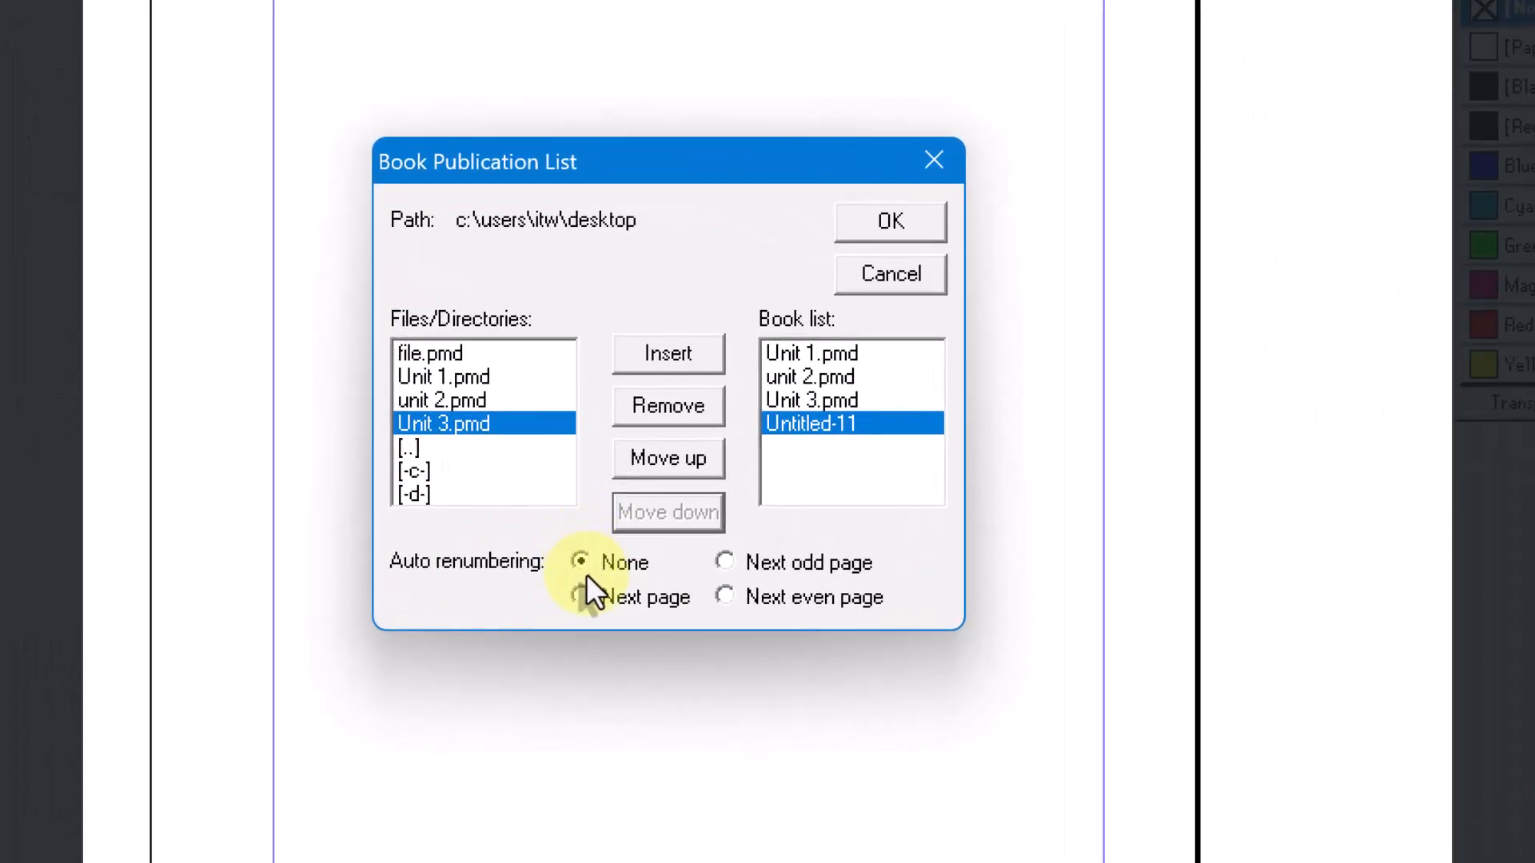
Step: Set the book's auto renumbering to Next page and update the page numbers of all listed publications now
{"action": "left_click", "coordinate": [580, 596]}
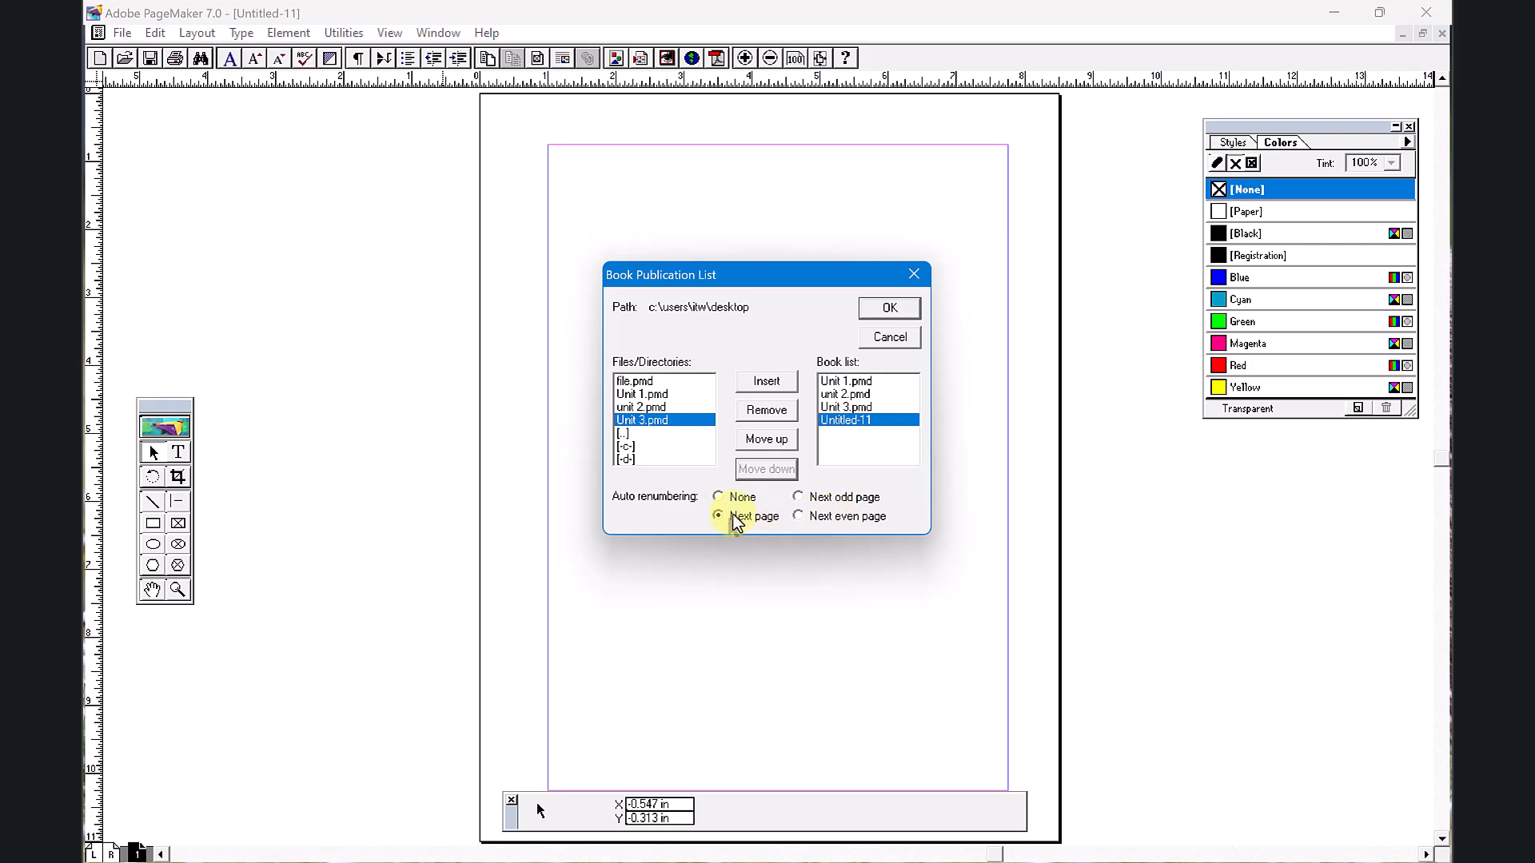
{"action": "left_click", "coordinate": [842, 395]}
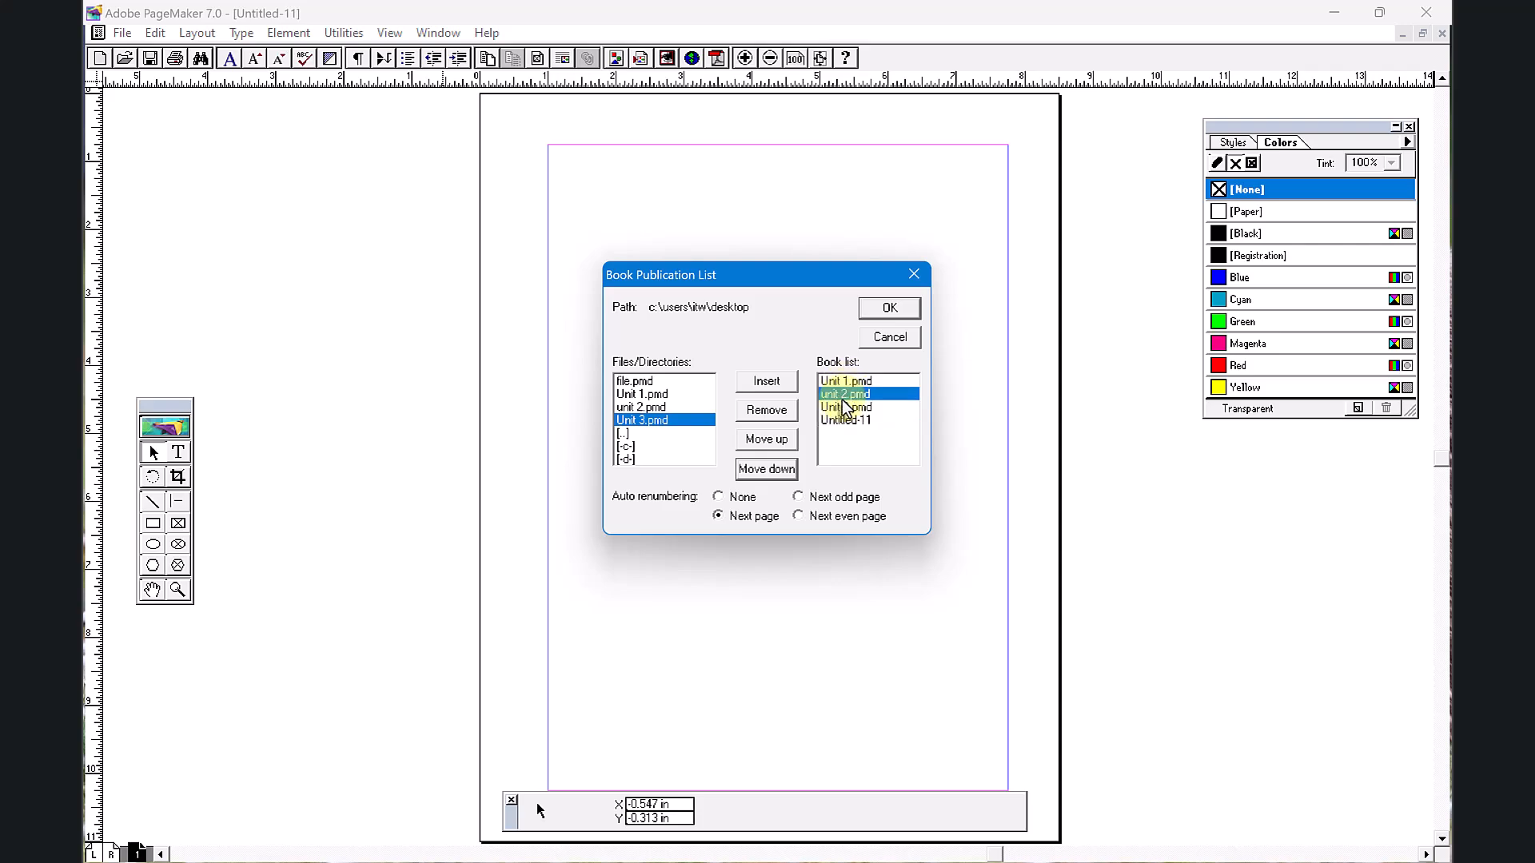
{"action": "left_click", "coordinate": [840, 408]}
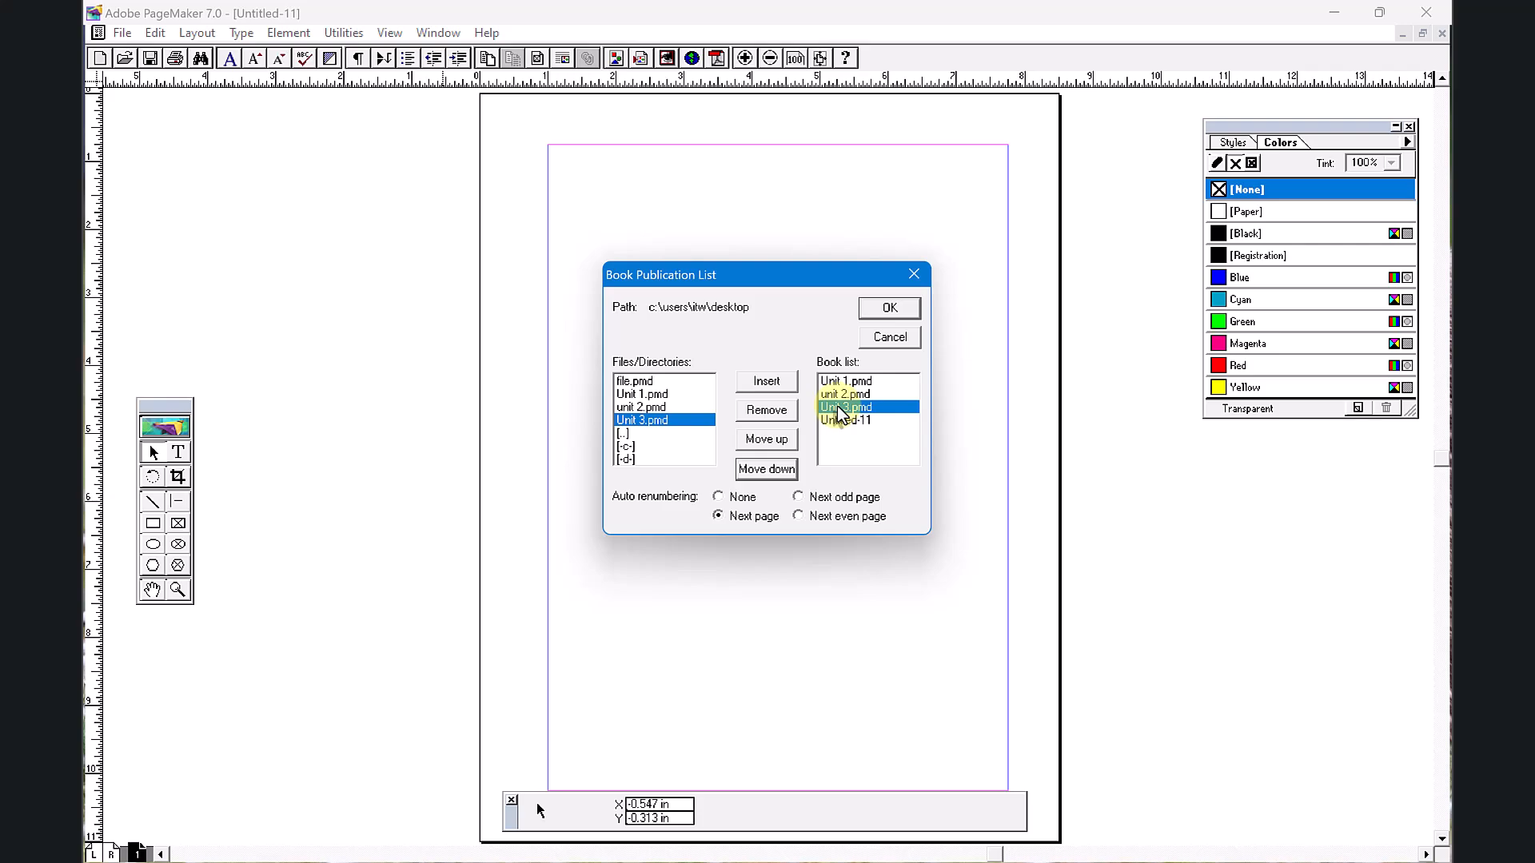
{"action": "left_click", "coordinate": [831, 419]}
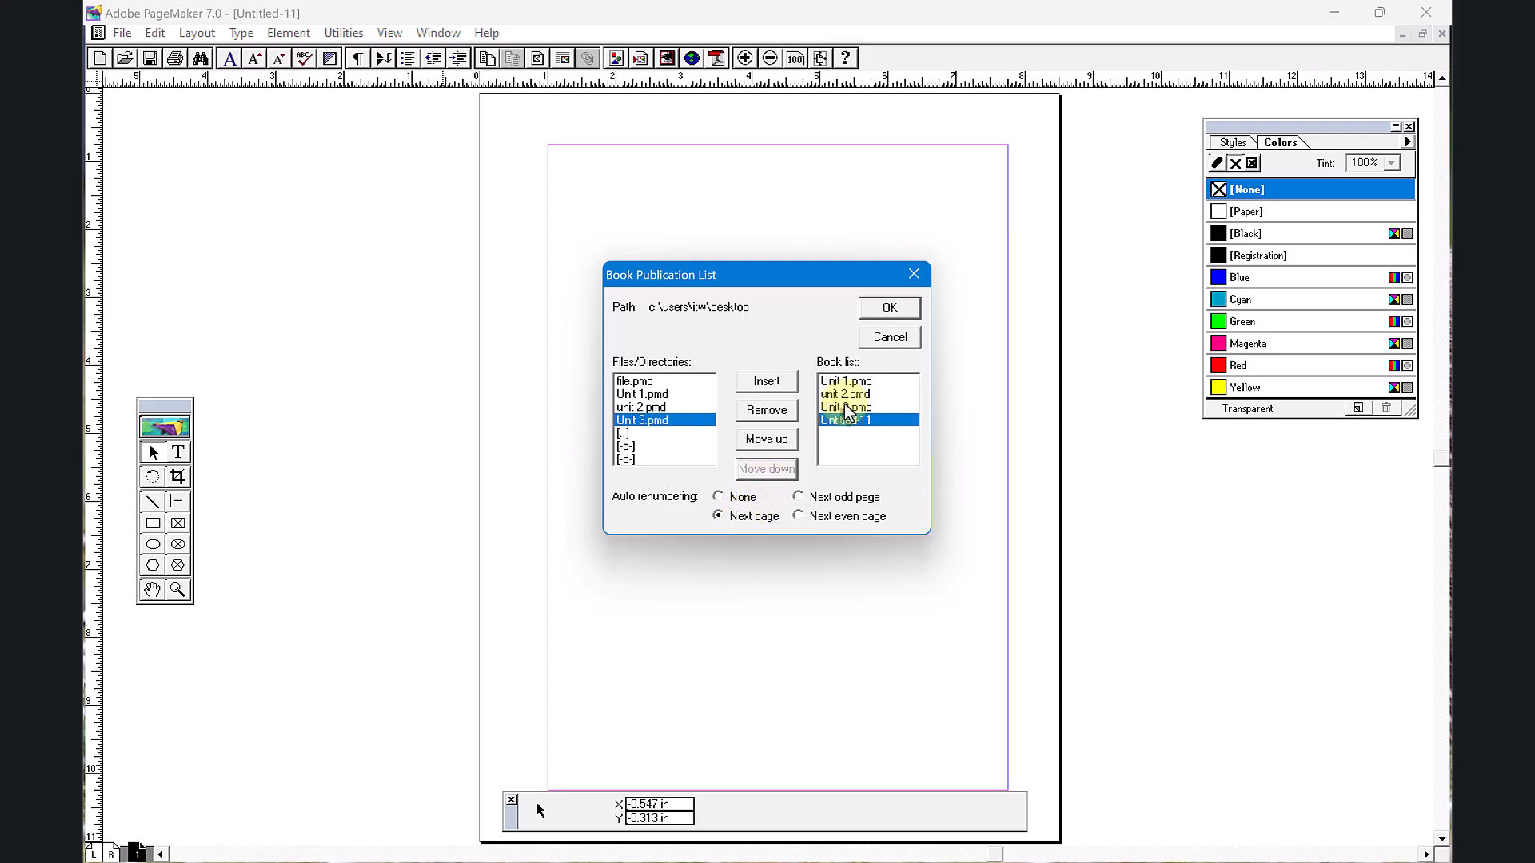
{"action": "left_click", "coordinate": [899, 310]}
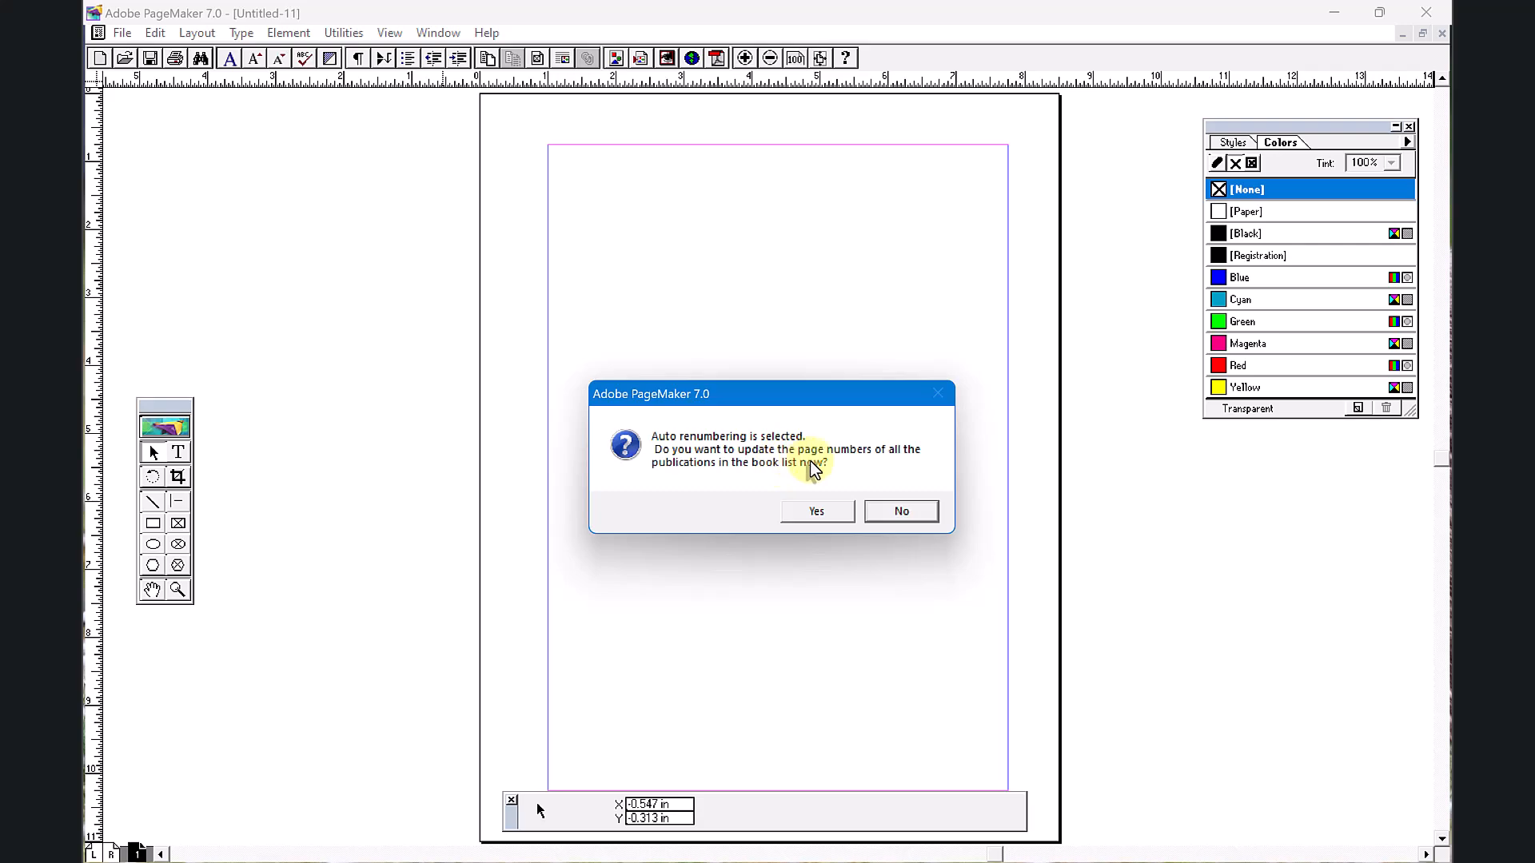
{"action": "left_click", "coordinate": [805, 509]}
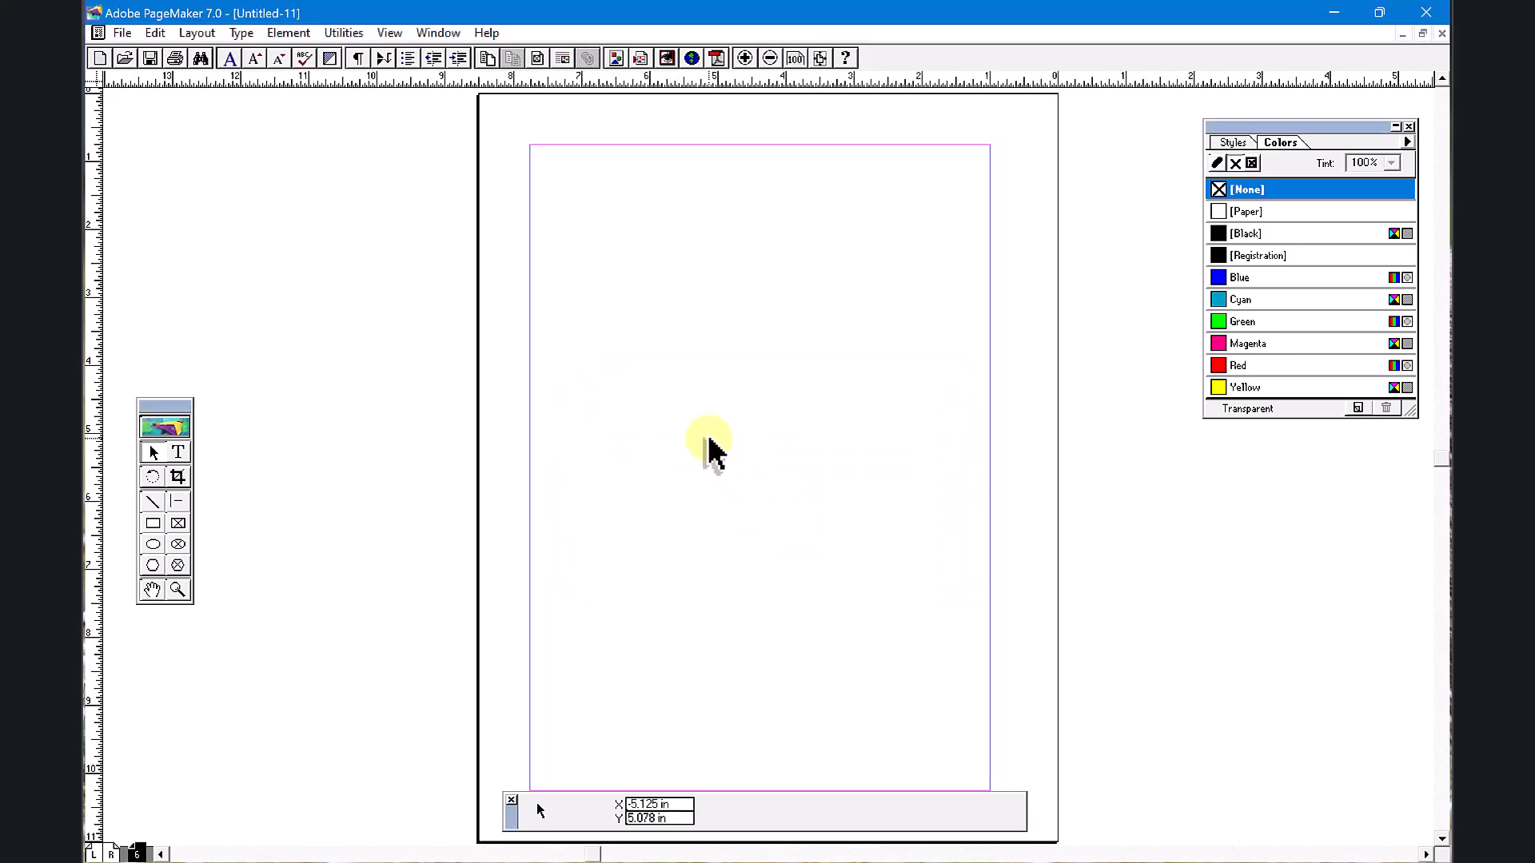
Step: Open Unit 1.pmd, unit 2.pmd and Unit 3.pmd in turn from the recent publications to check their page numbers
{"action": "left_click", "coordinate": [142, 854]}
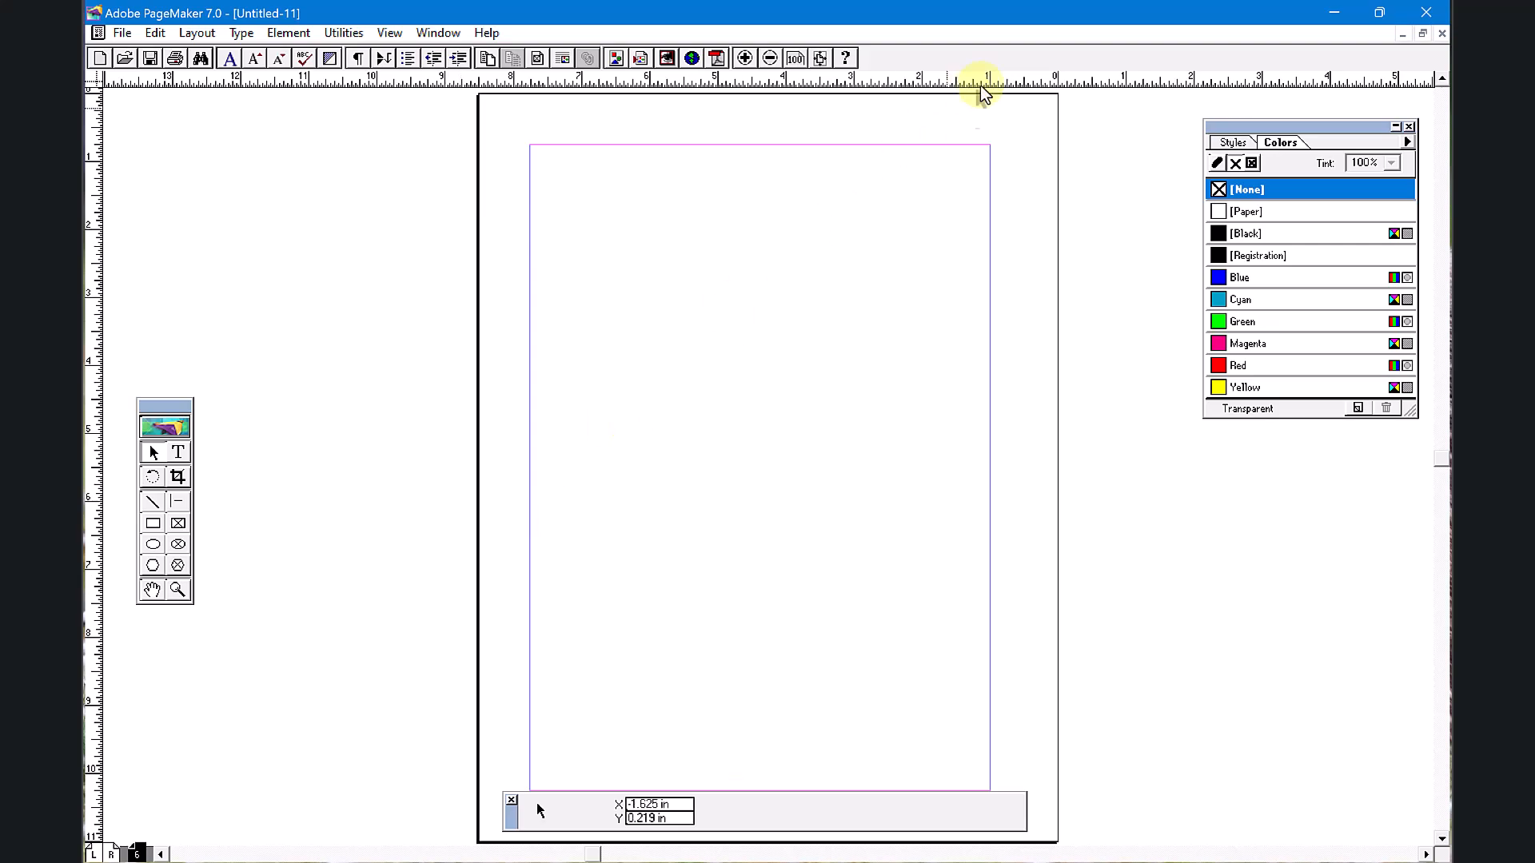
{"action": "left_click", "coordinate": [122, 33]}
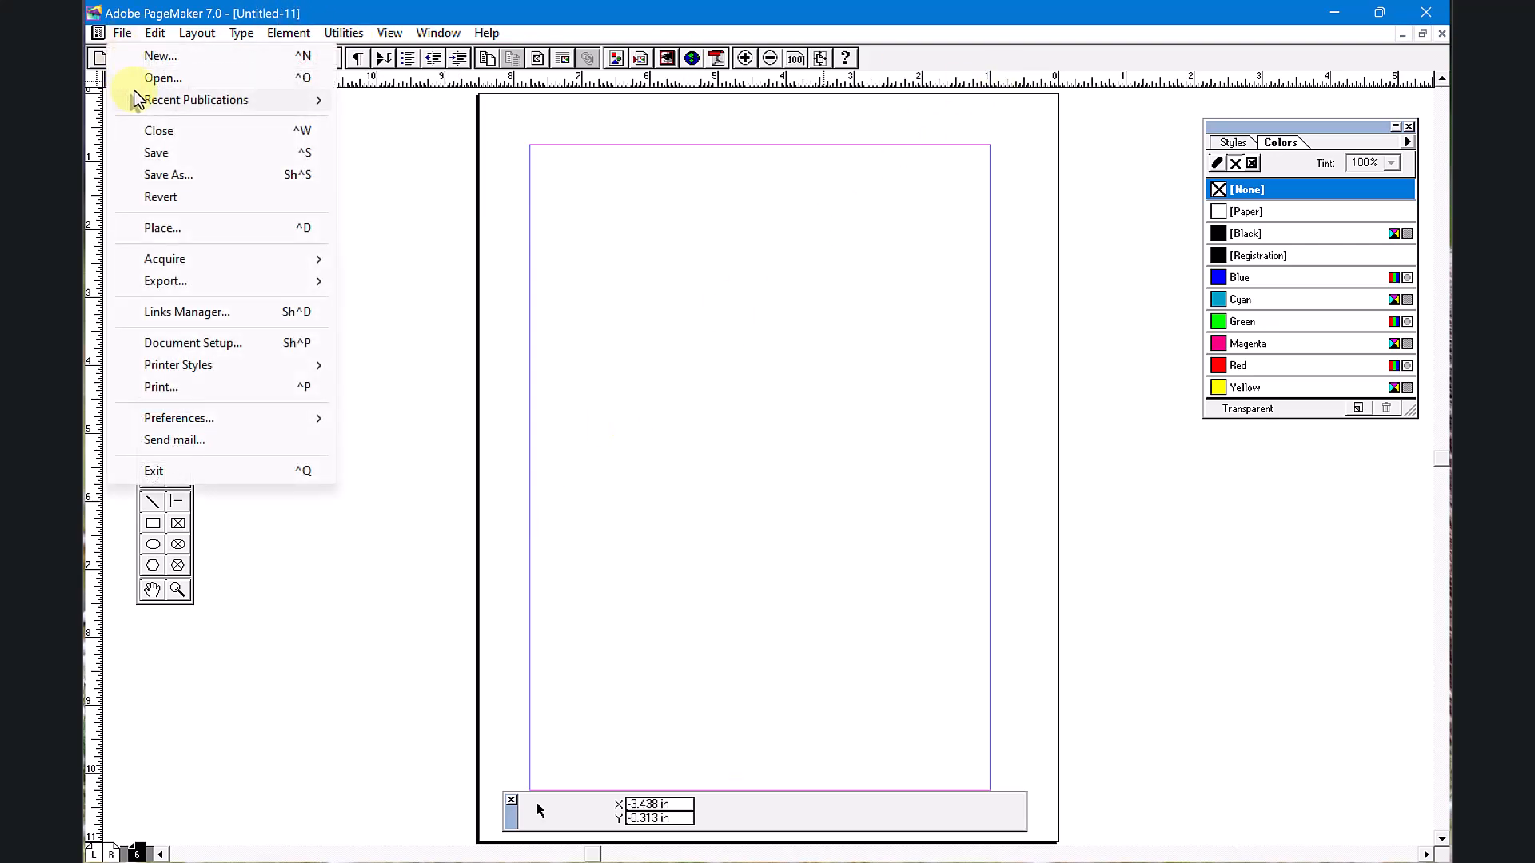
{"action": "mouse_move", "coordinate": [279, 100]}
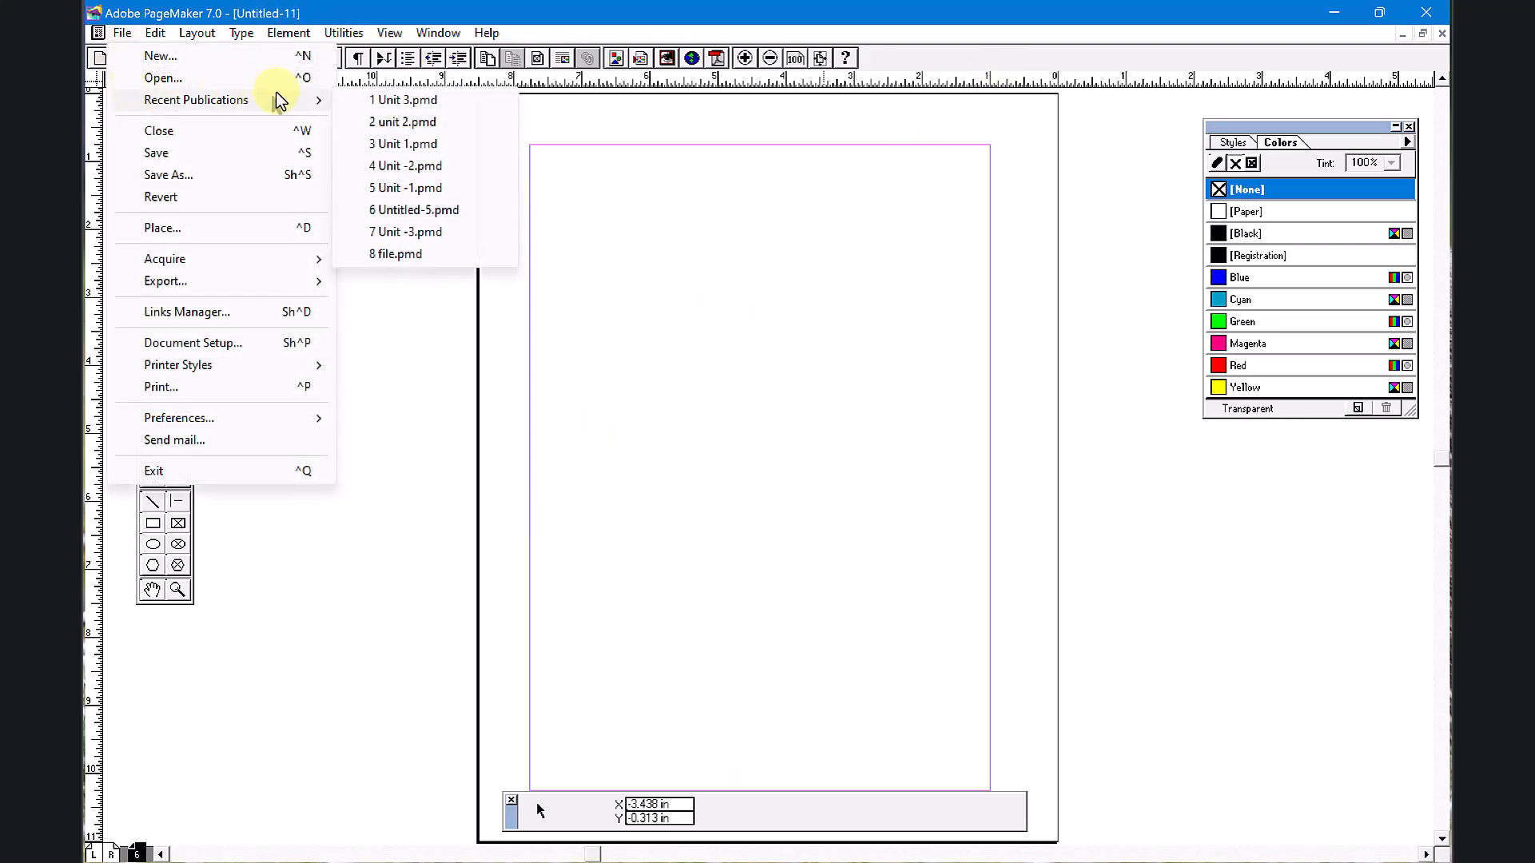
{"action": "left_click", "coordinate": [400, 144]}
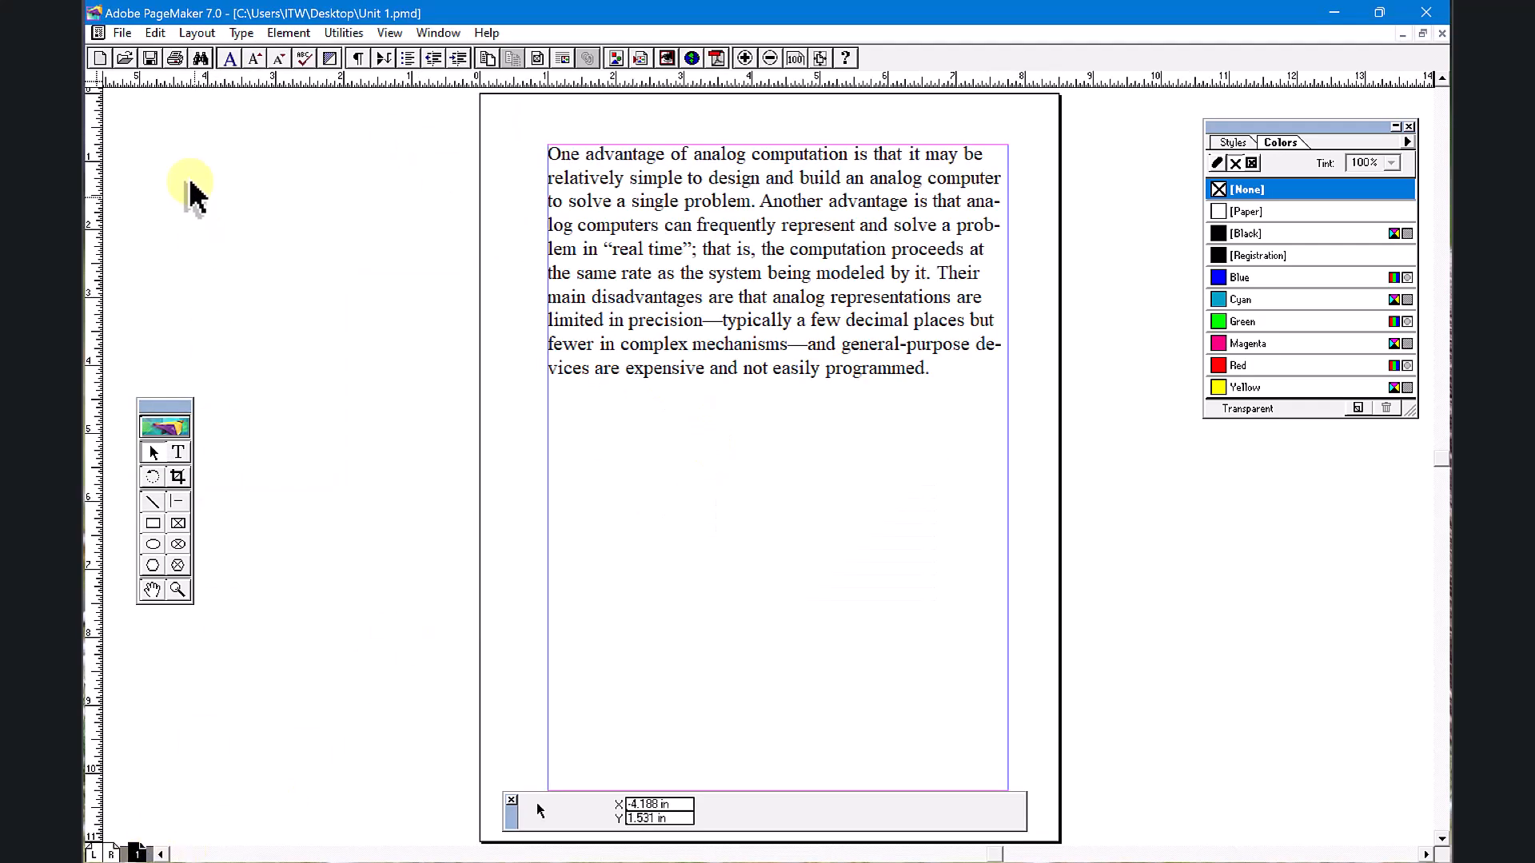
{"action": "left_click", "coordinate": [122, 32]}
{"action": "mouse_move", "coordinate": [191, 106]}
{"action": "left_click", "coordinate": [391, 144]}
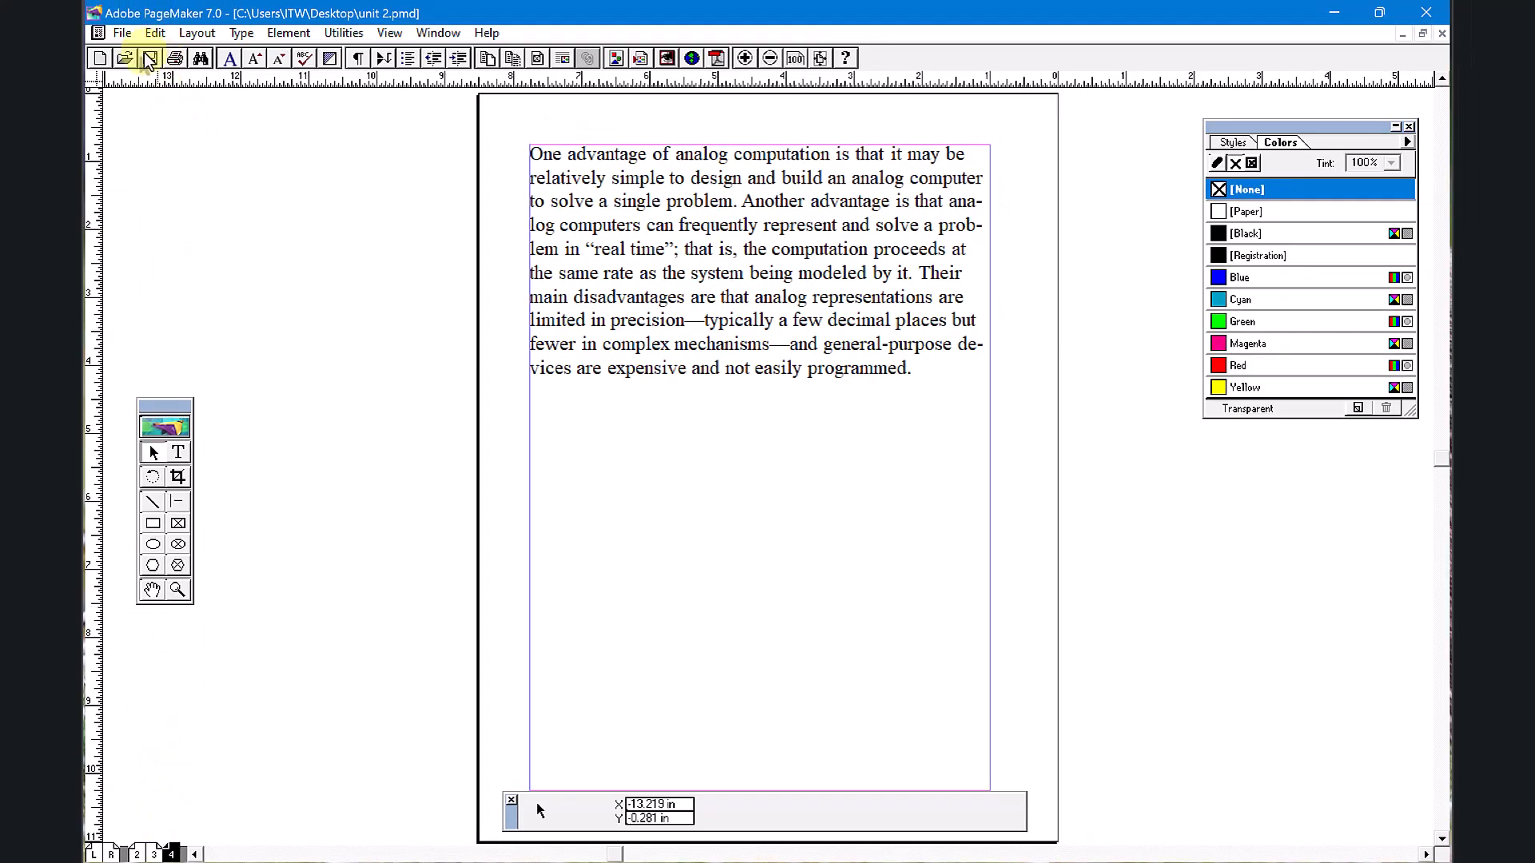
{"action": "left_click", "coordinate": [127, 34]}
{"action": "mouse_move", "coordinate": [181, 100]}
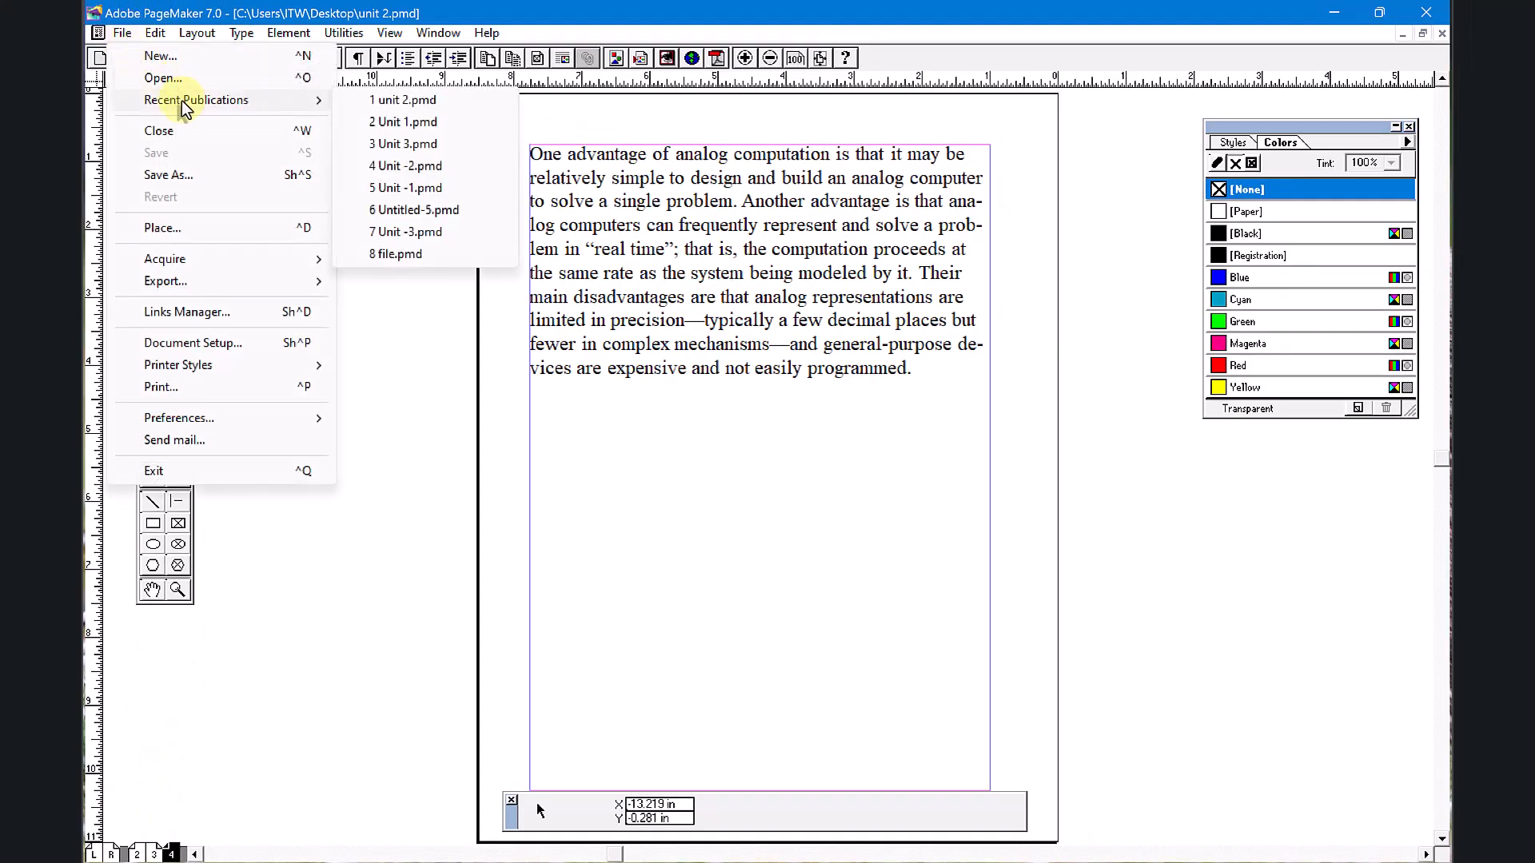
{"action": "left_click", "coordinate": [384, 144]}
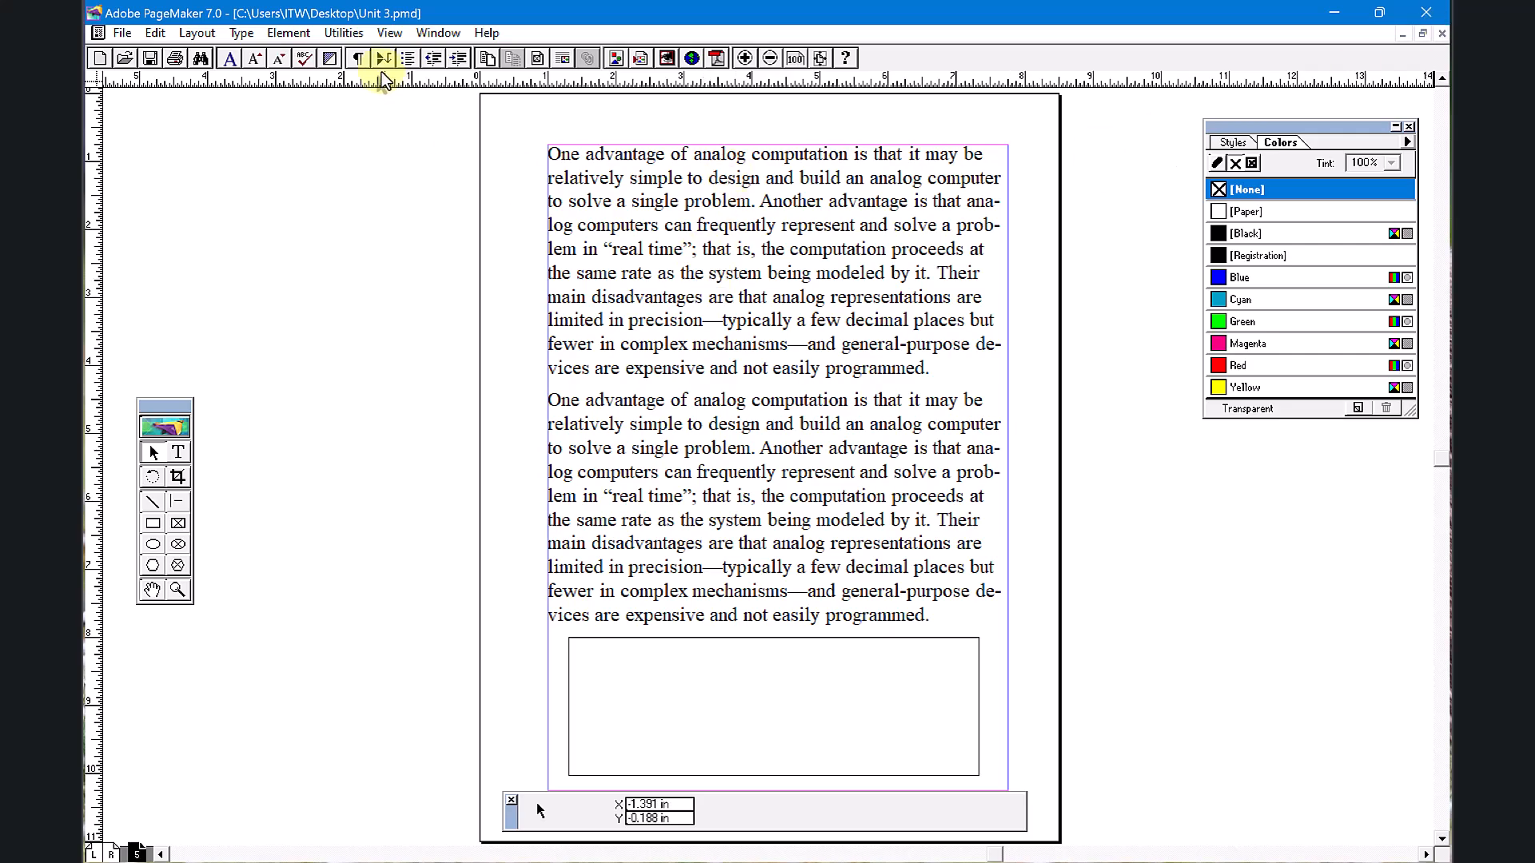
Step: Open the original of the publication named file from the Desktop
{"action": "left_click", "coordinate": [344, 33]}
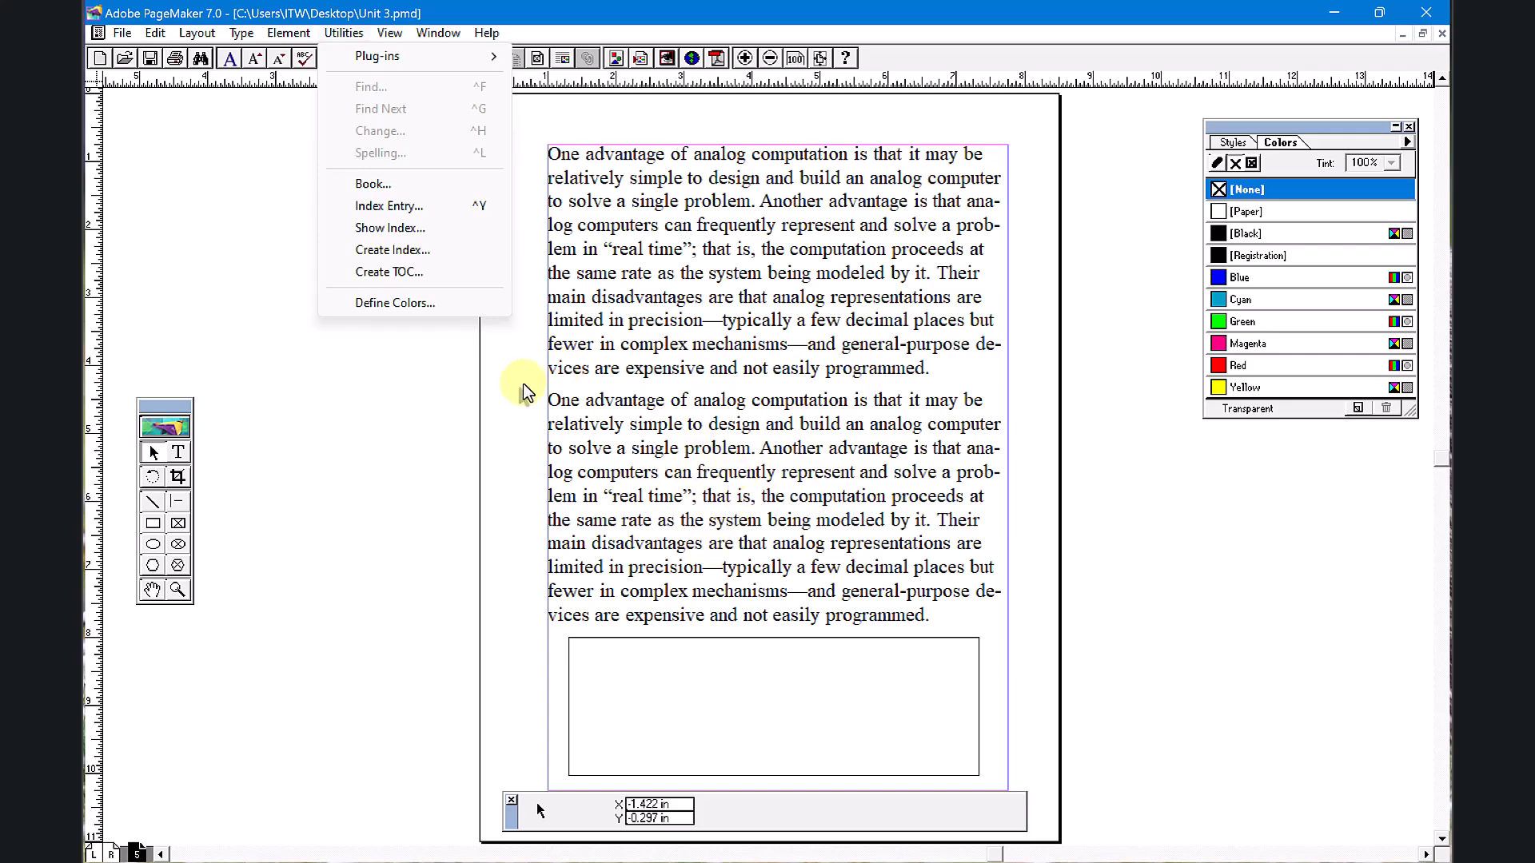
{"action": "left_click", "coordinate": [119, 33]}
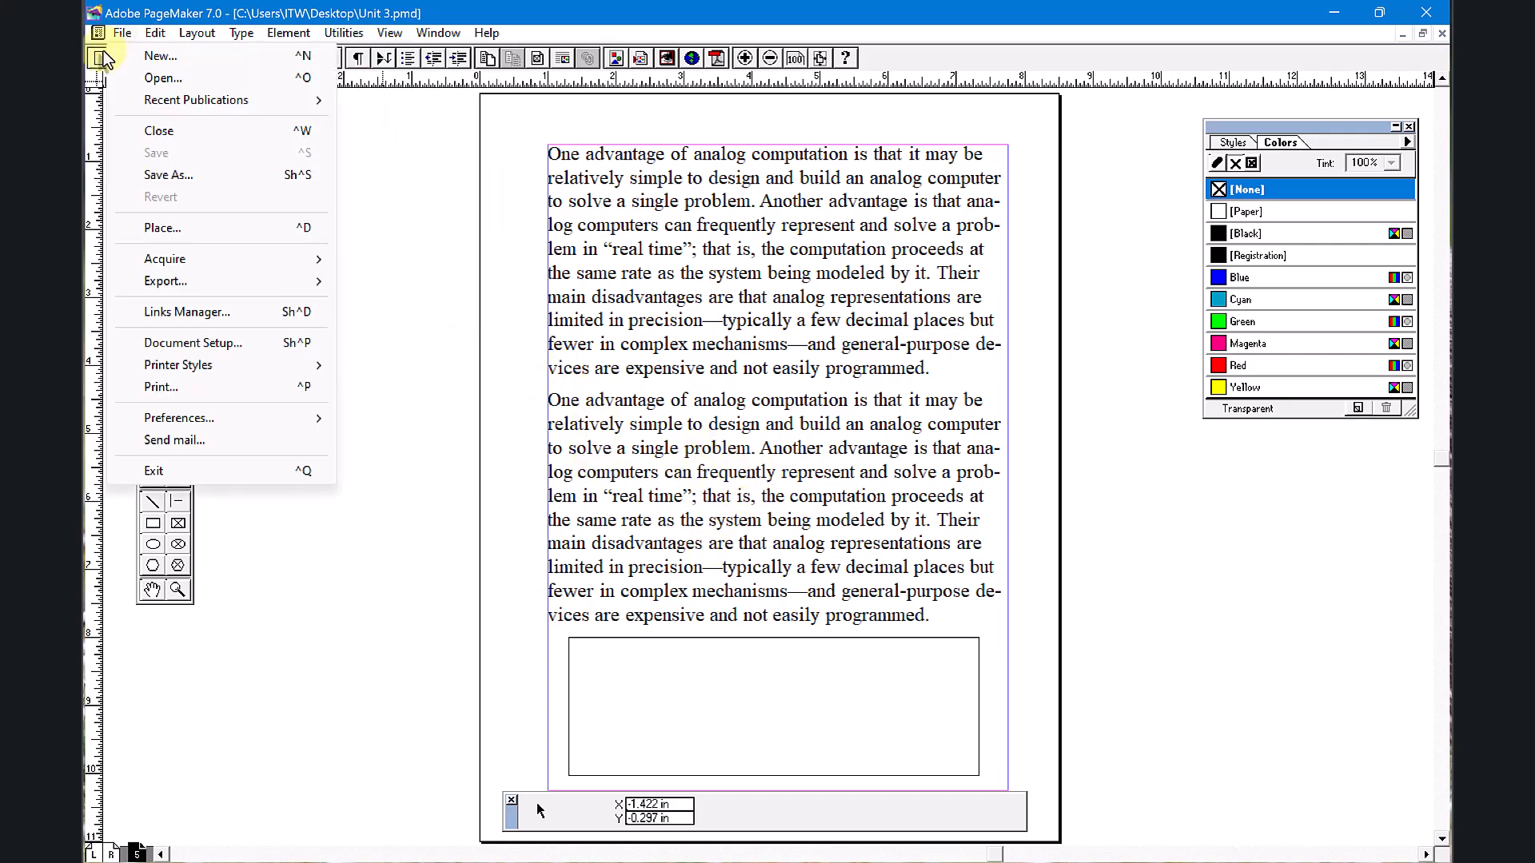
{"action": "left_click", "coordinate": [144, 82]}
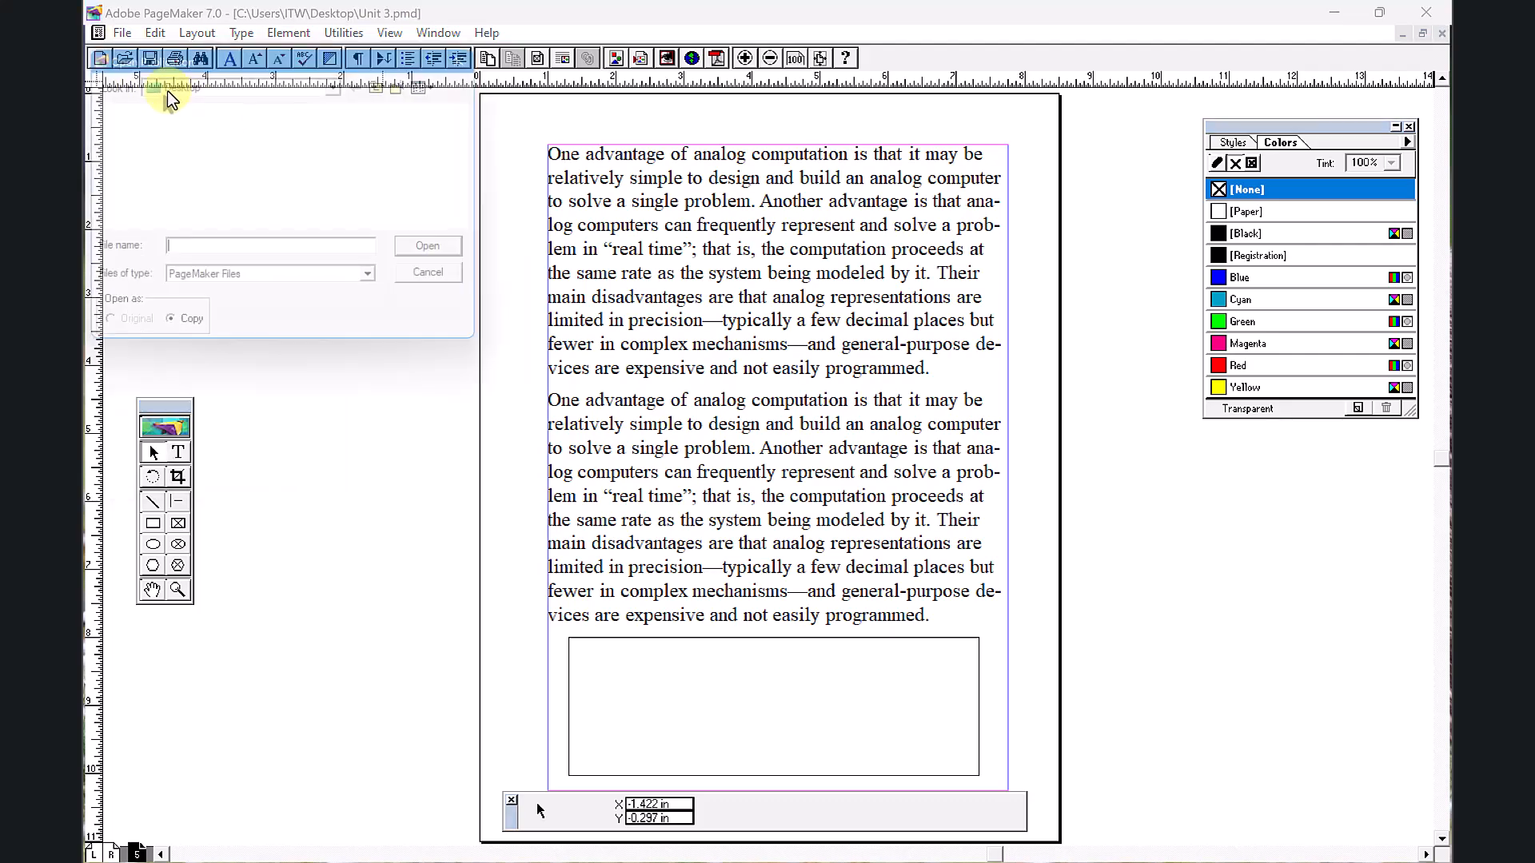
{"action": "left_click", "coordinate": [152, 203]}
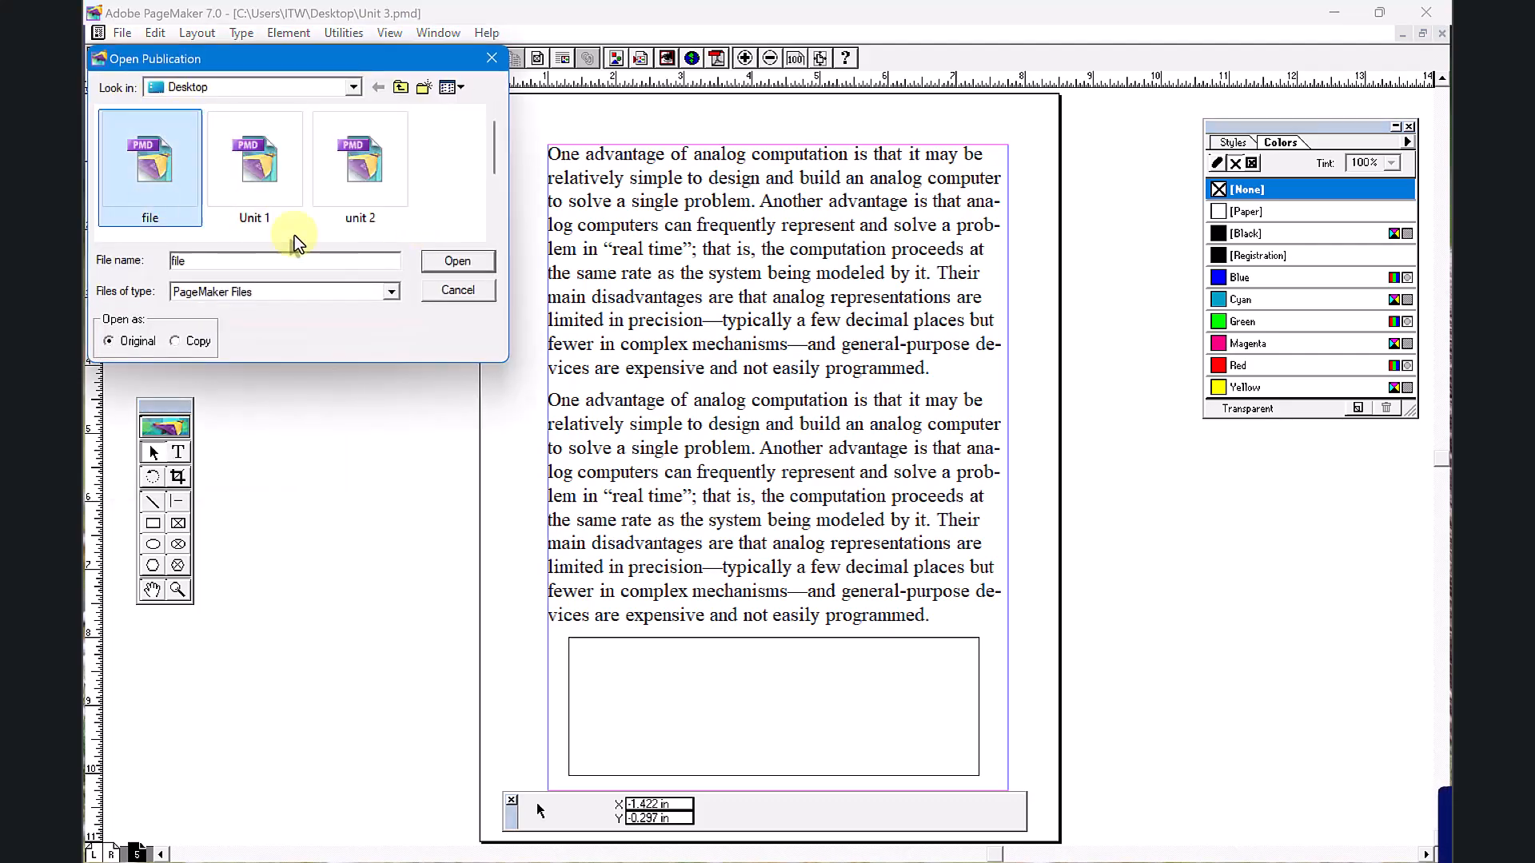
{"action": "left_click", "coordinate": [449, 269]}
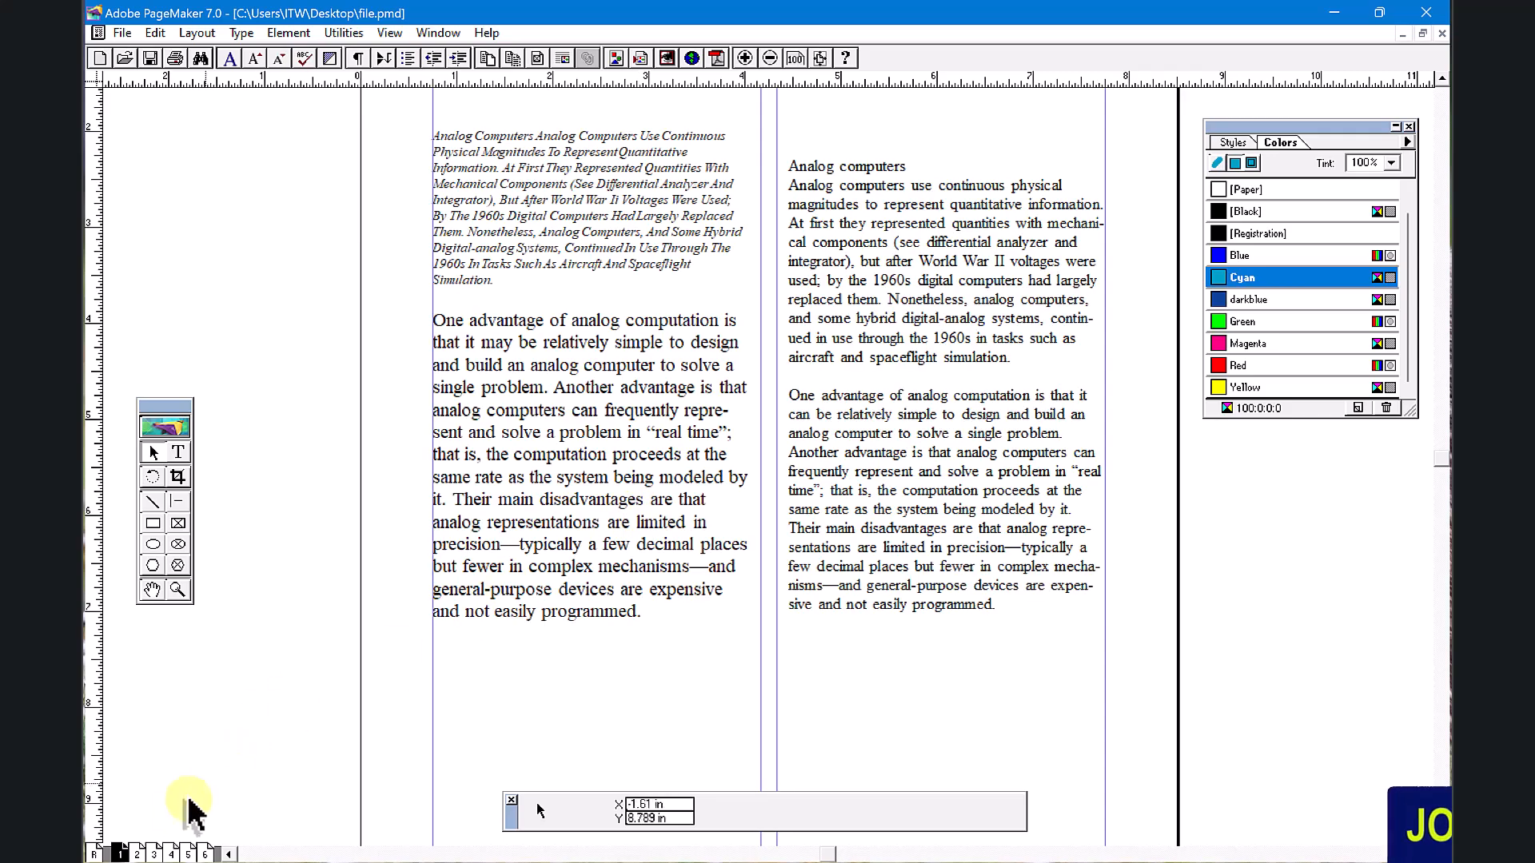
Step: Look through pages 2 to 4, return to page 1 and move the first column's text block up to the top margin
{"action": "left_click", "coordinate": [137, 854]}
{"action": "left_click", "coordinate": [154, 854]}
{"action": "left_click", "coordinate": [171, 854]}
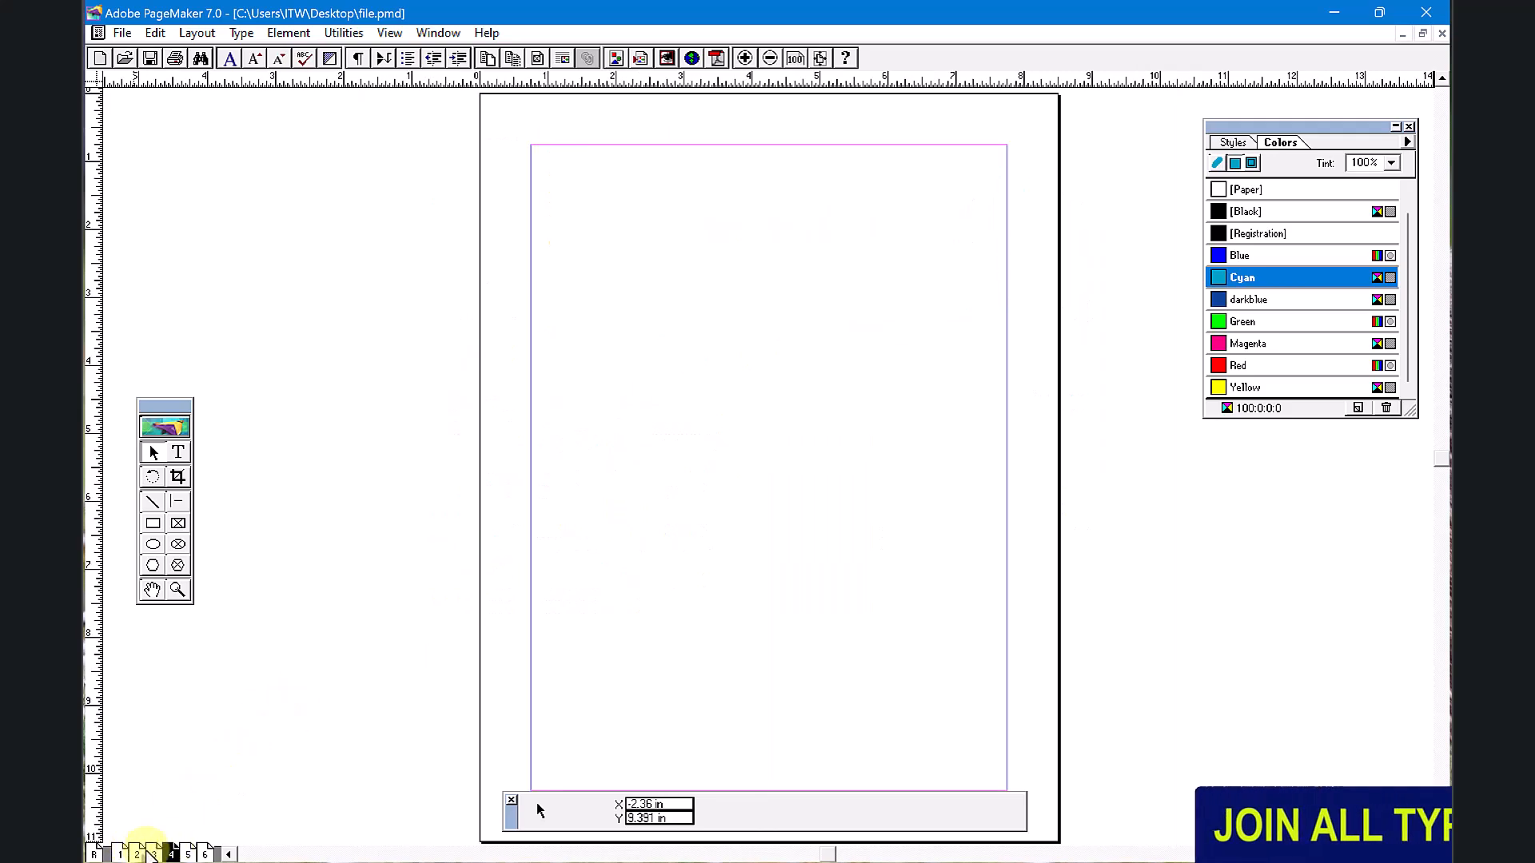
{"action": "left_click", "coordinate": [121, 854]}
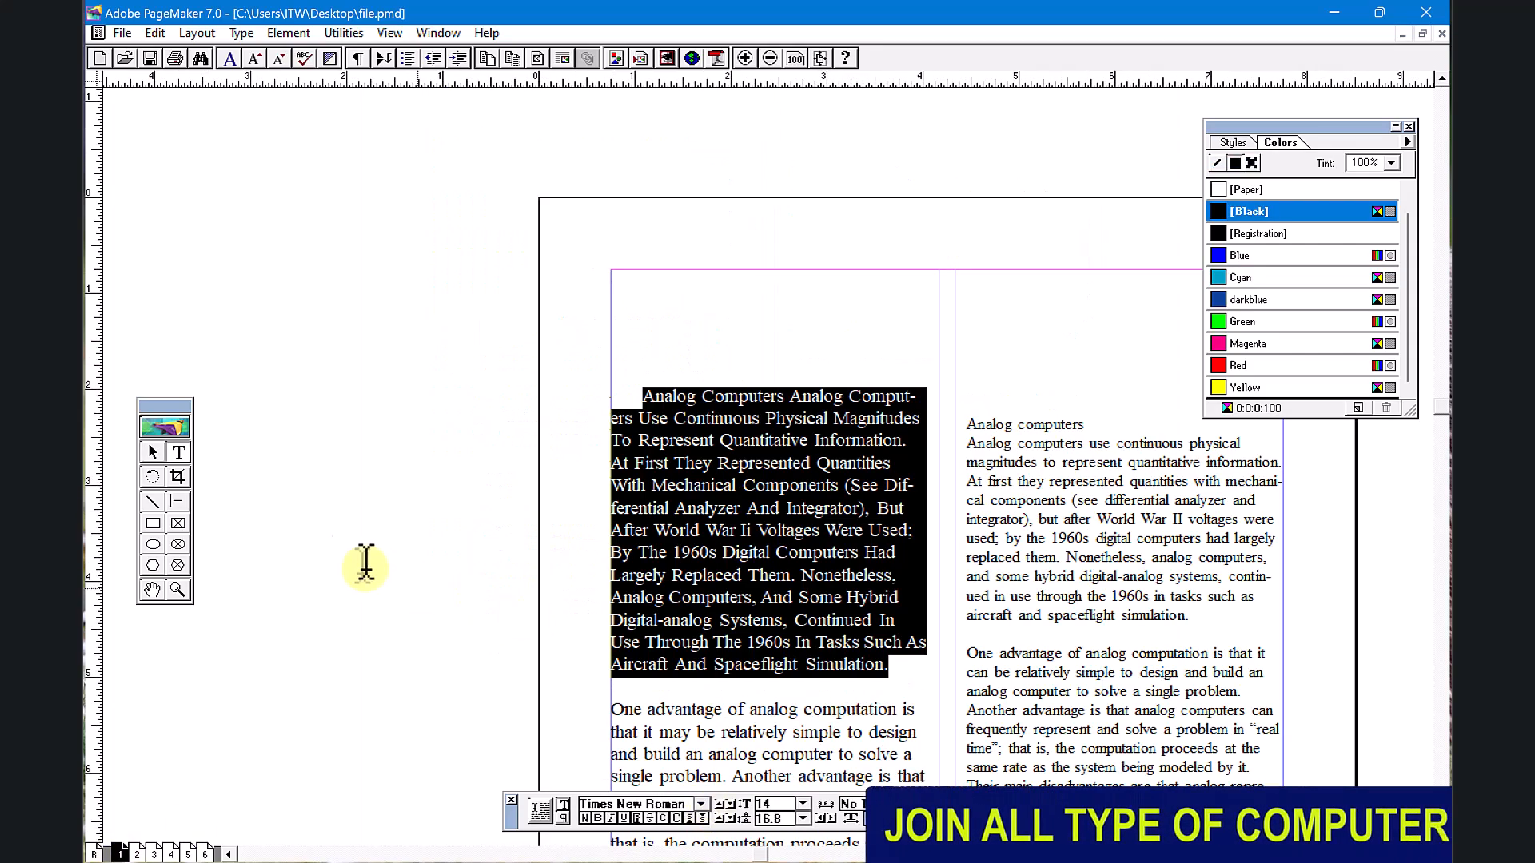
{"action": "left_click", "coordinate": [153, 452]}
{"action": "left_click", "coordinate": [689, 553]}
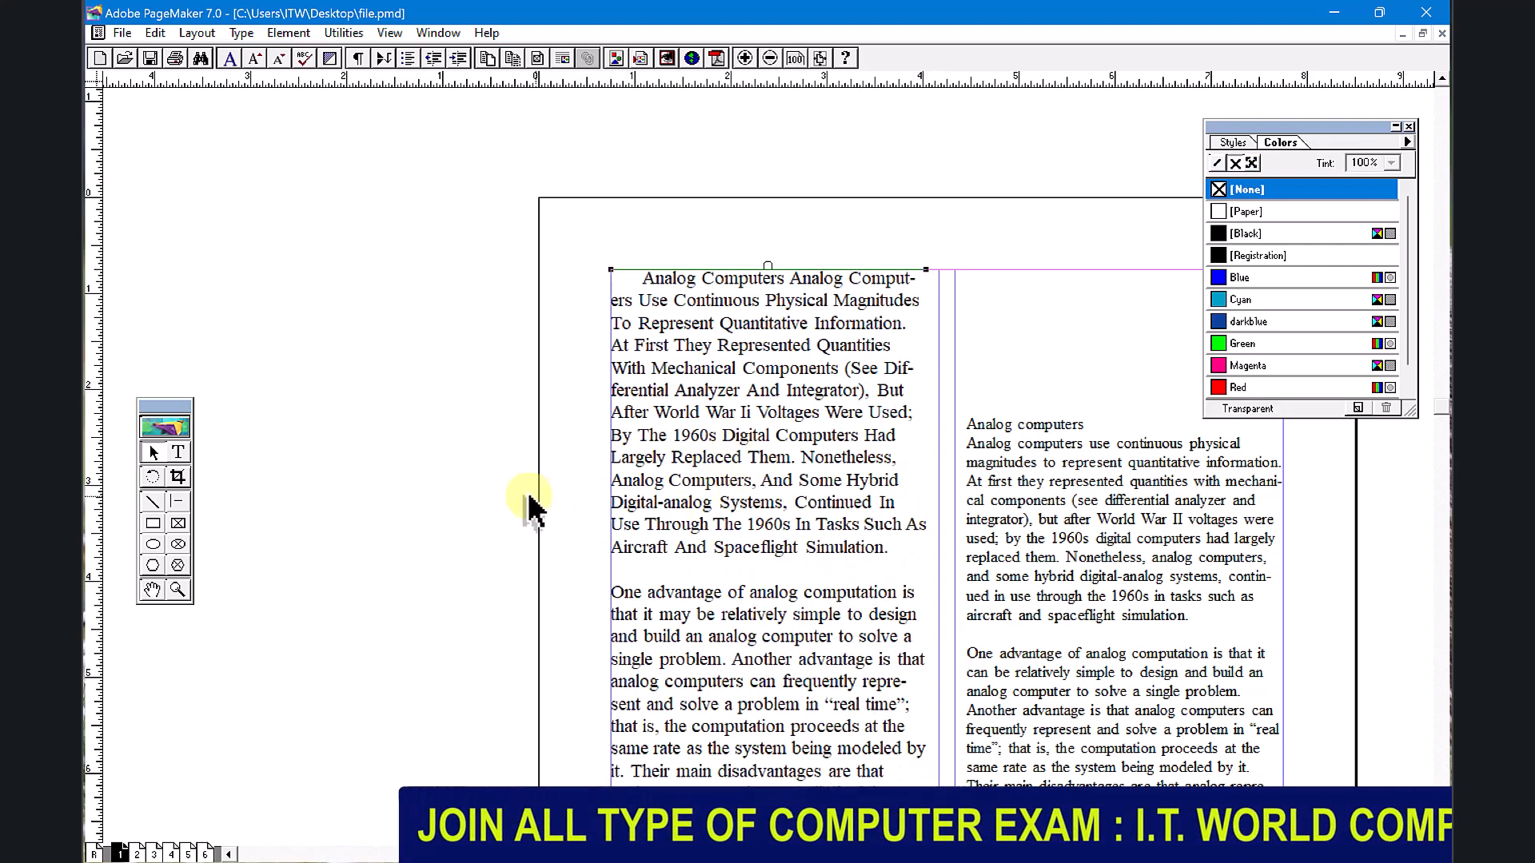
Step: Add an index entry for the words "Analog Computers" at the start of page 1, as a page reference to the current page
{"action": "left_click", "coordinate": [178, 453]}
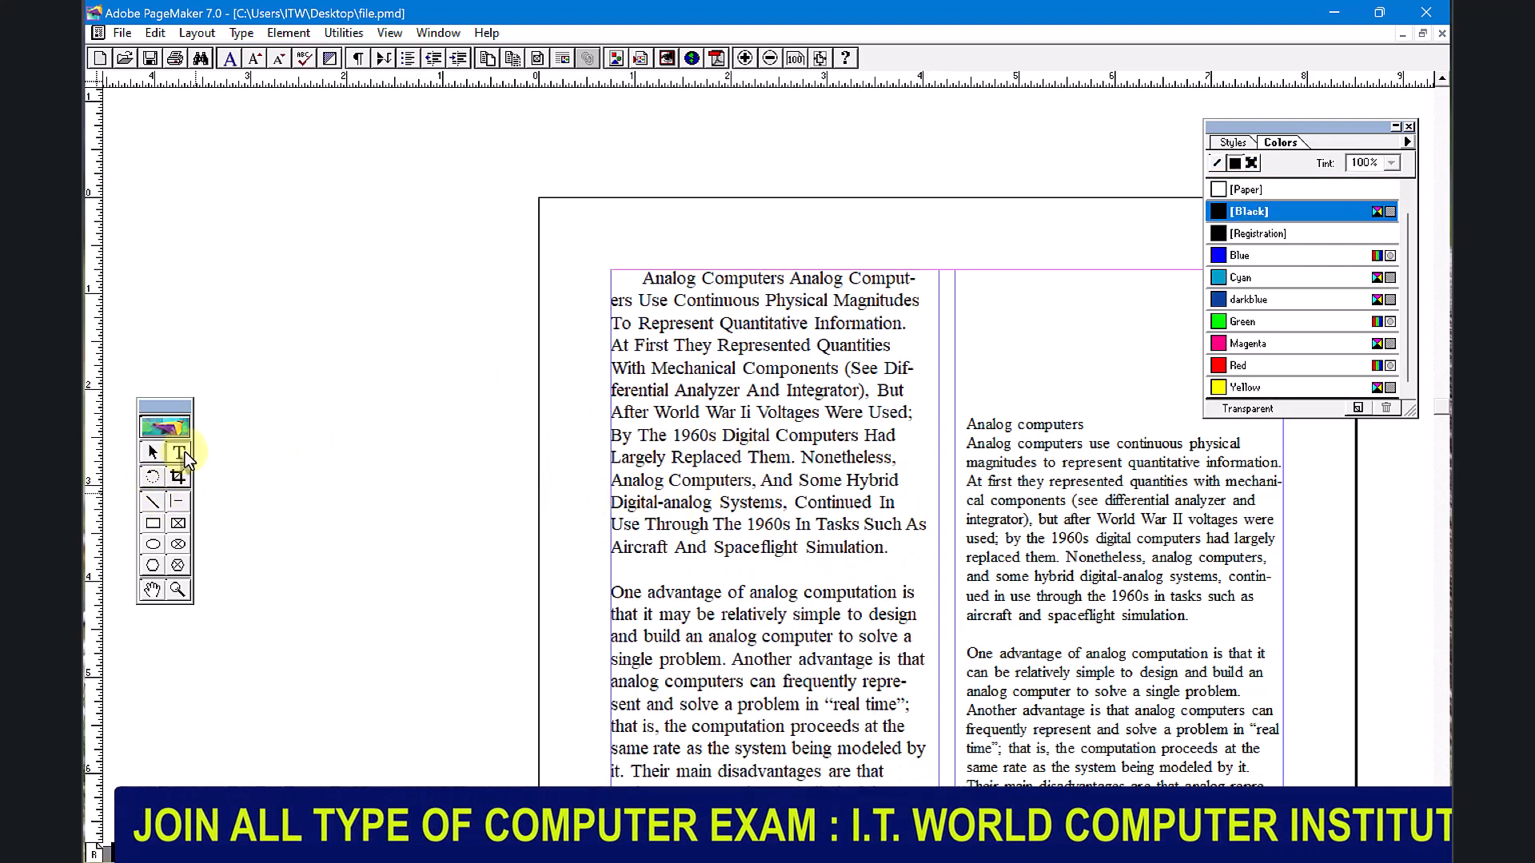
{"action": "left_click_drag", "start_coordinate": [646, 276], "coordinate": [782, 276]}
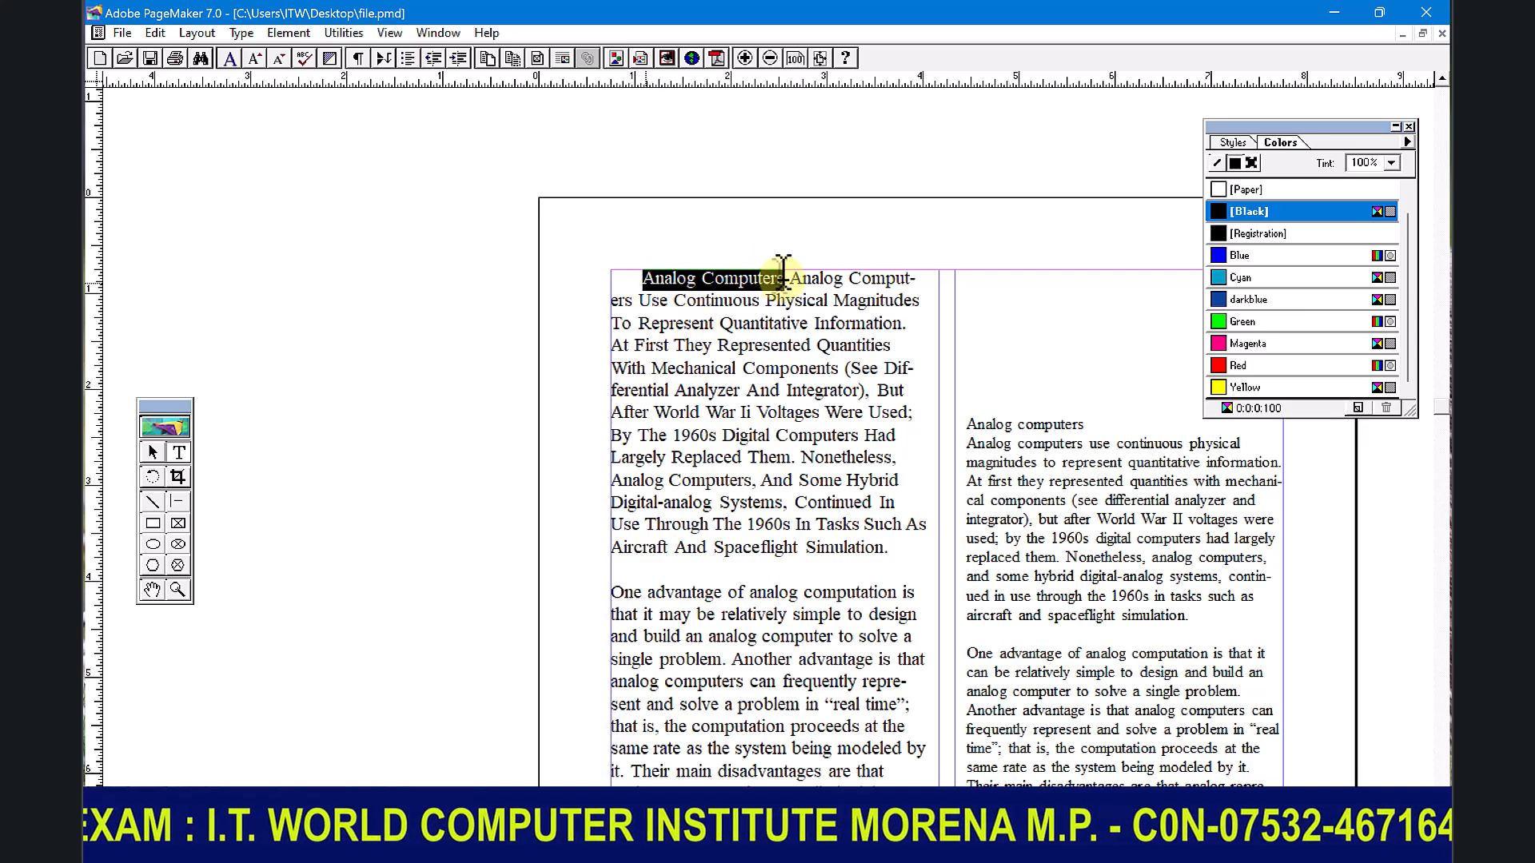
{"action": "left_click", "coordinate": [344, 33]}
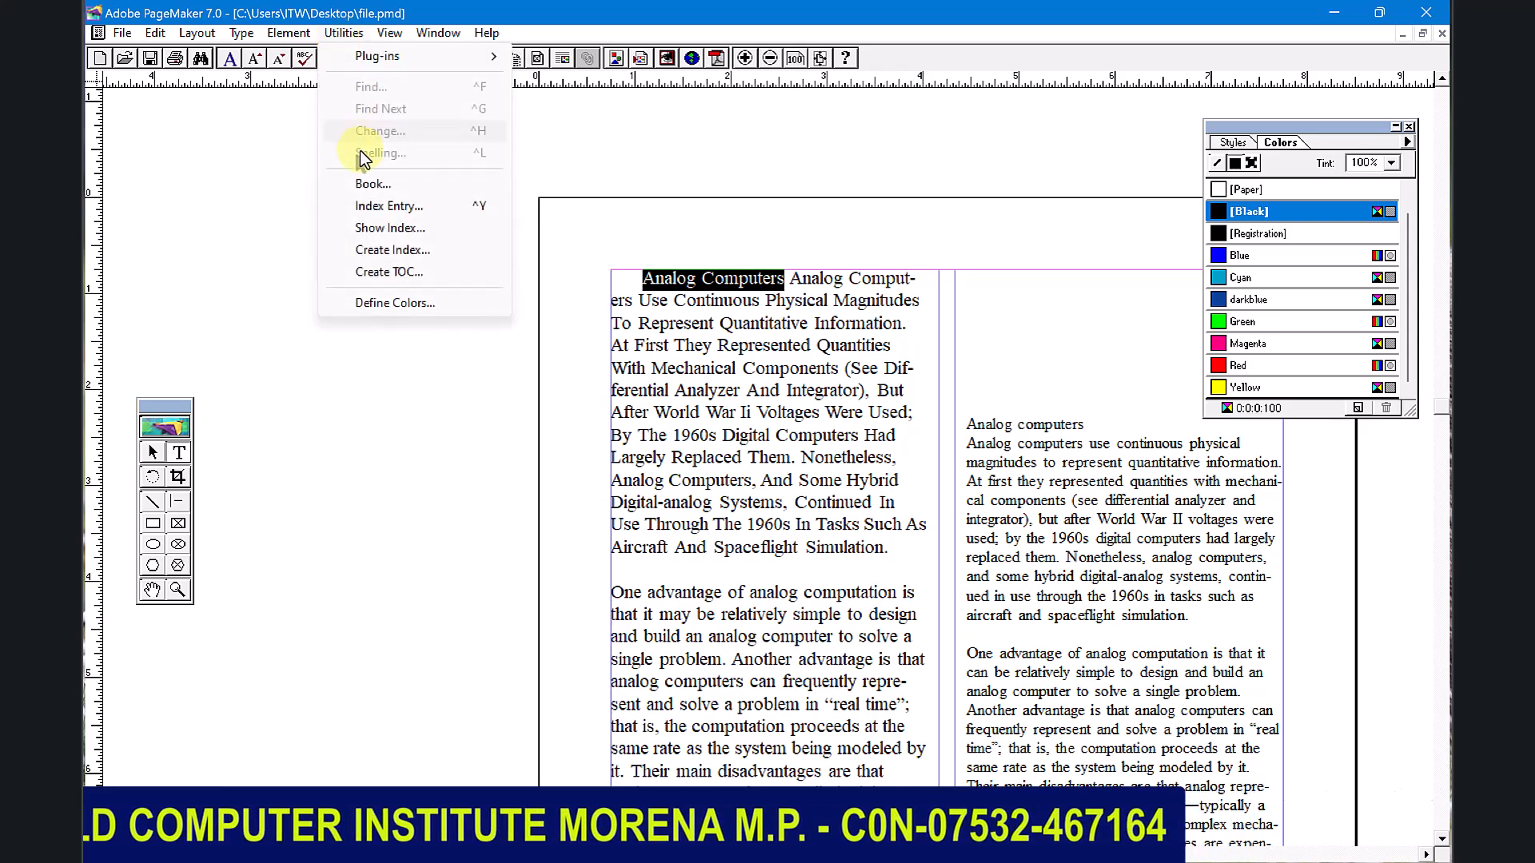
{"action": "left_click", "coordinate": [389, 209]}
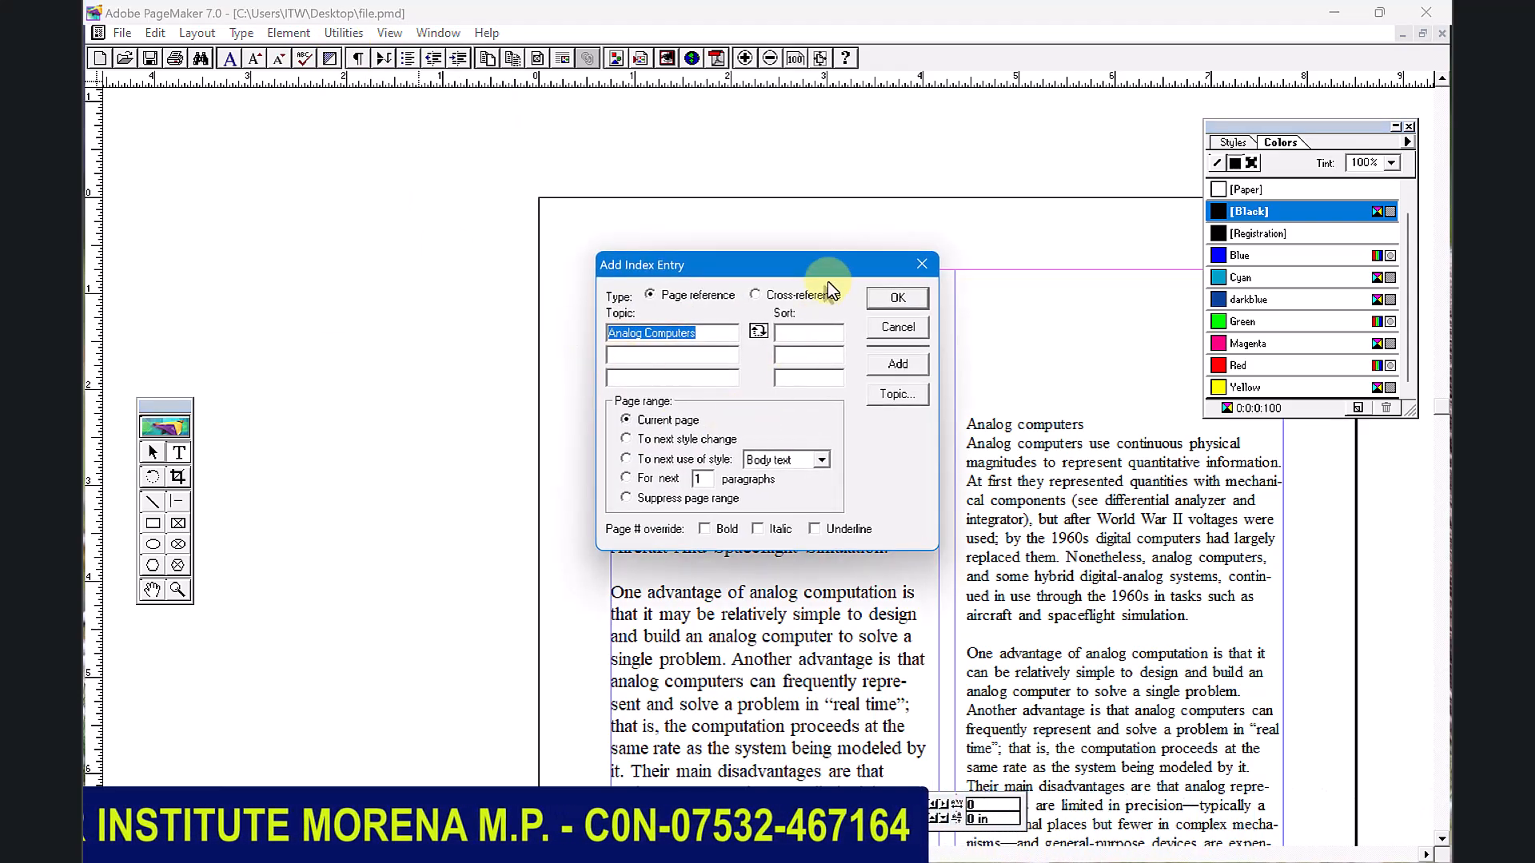
{"action": "left_click_drag", "start_coordinate": [836, 264], "coordinate": [948, 388]}
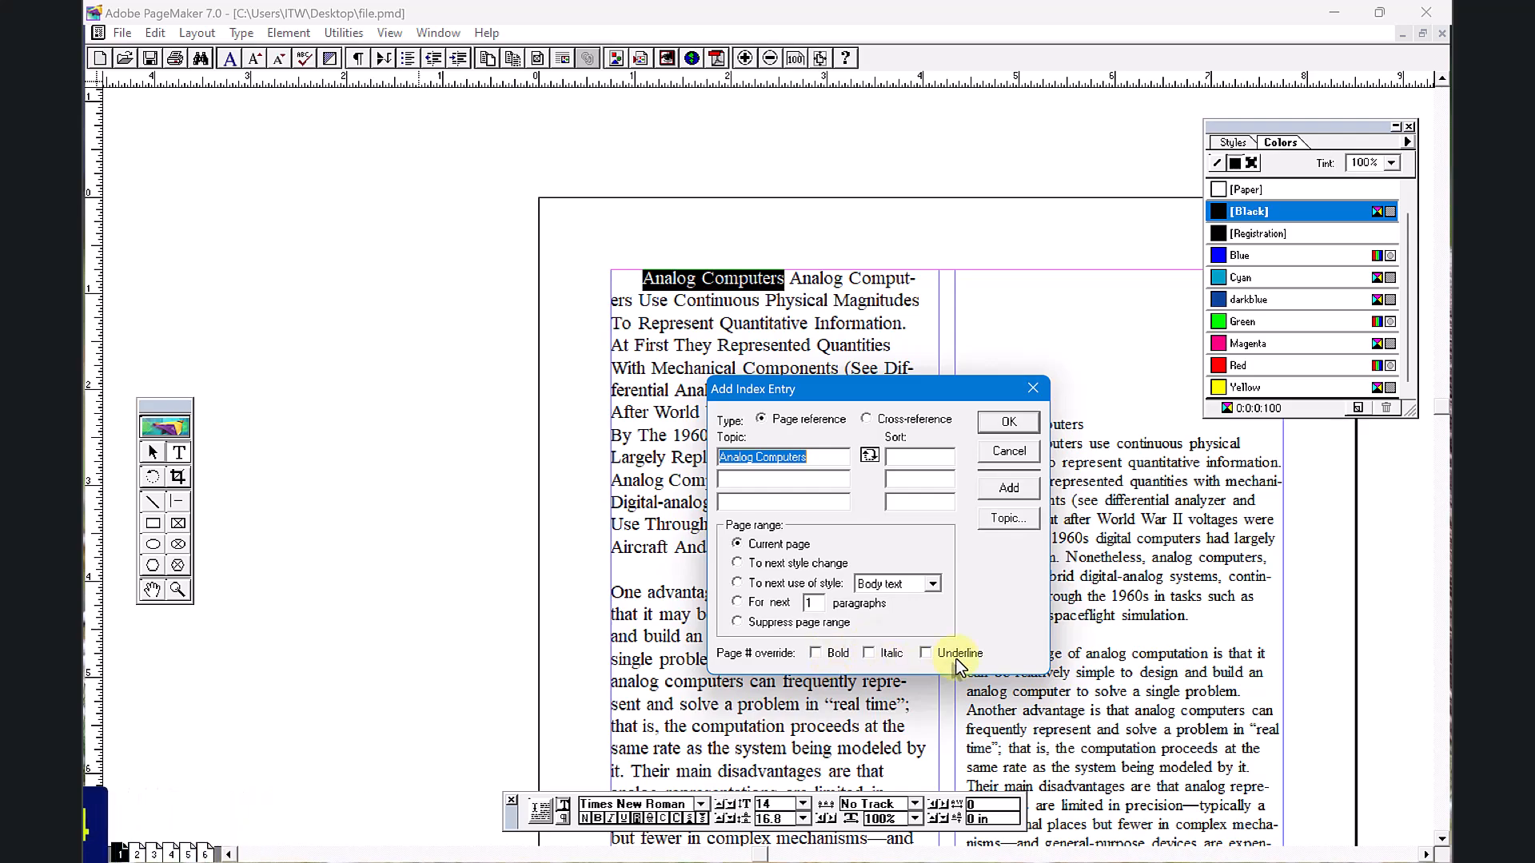
{"action": "left_click", "coordinate": [1009, 422]}
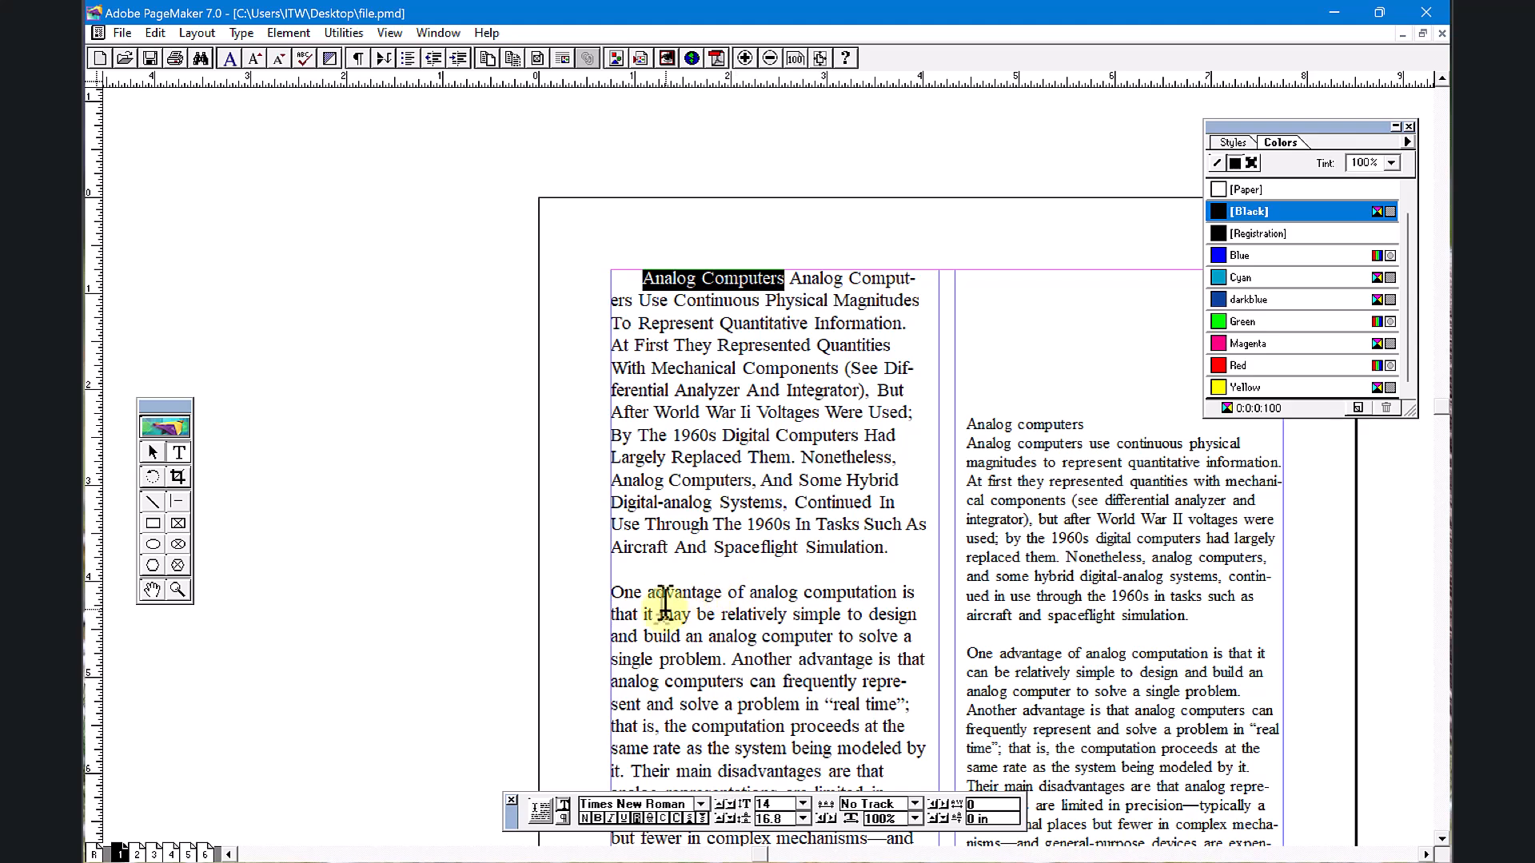
Step: Add a current-page index entry for the word "advantage" in the second paragraph of page 1's first column
{"action": "left_click_drag", "start_coordinate": [648, 593], "coordinate": [727, 594]}
{"action": "left_click", "coordinate": [344, 33]}
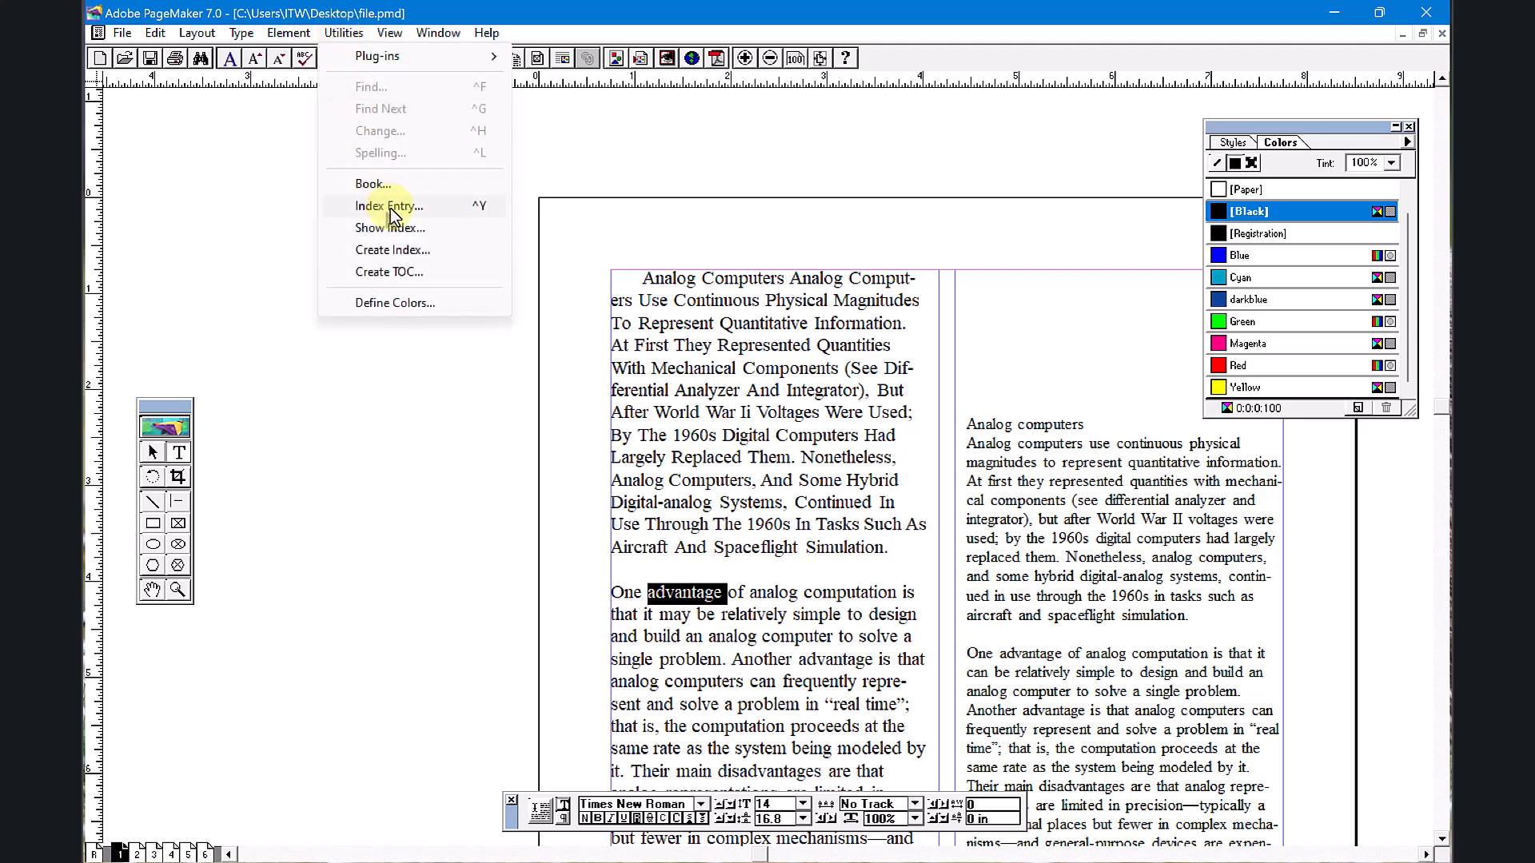
{"action": "left_click", "coordinate": [389, 206]}
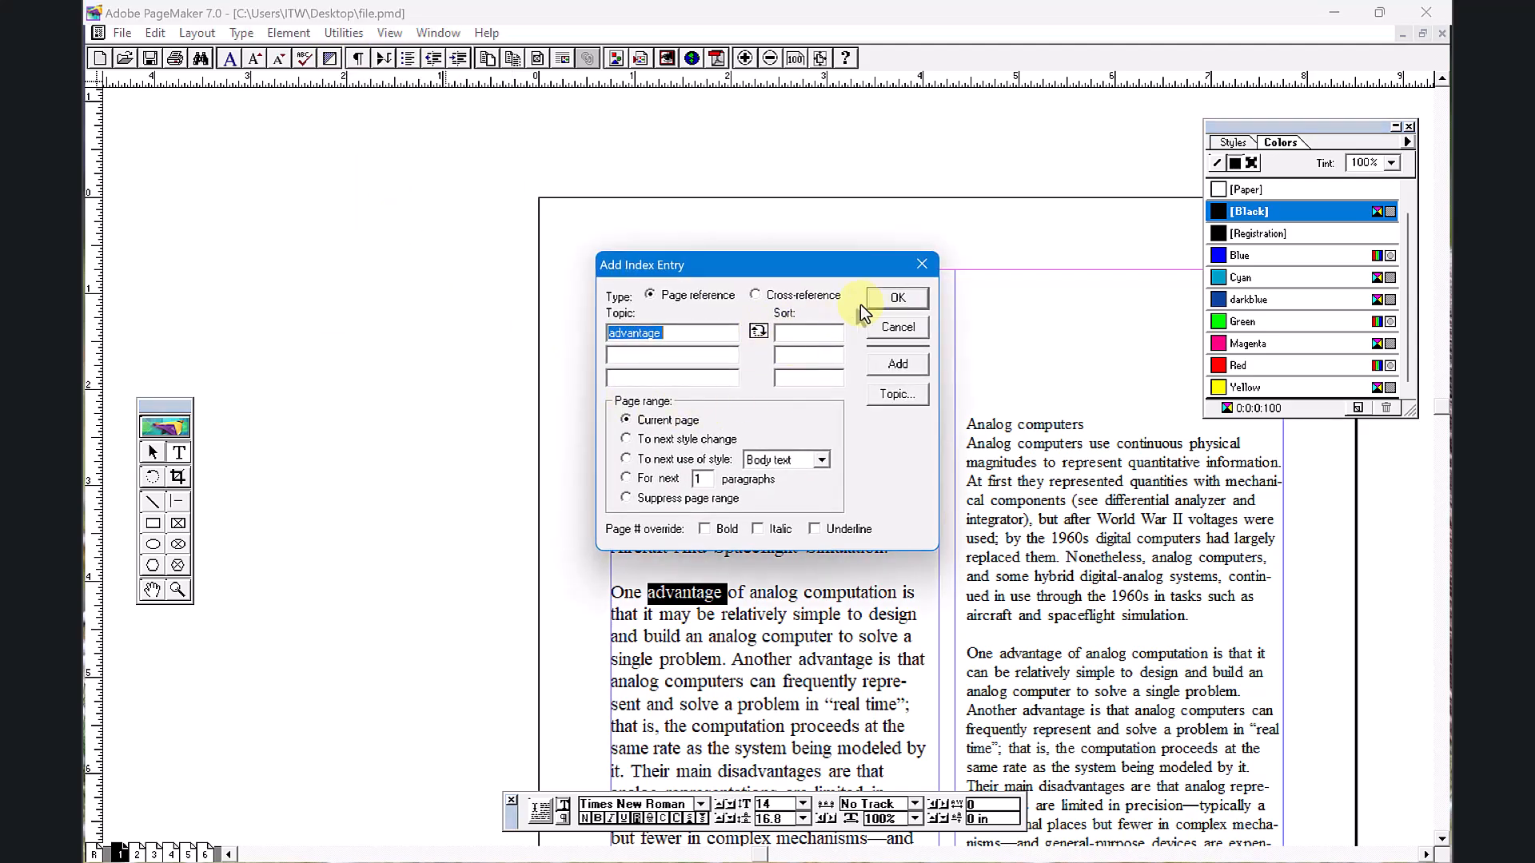
{"action": "left_click", "coordinate": [895, 304]}
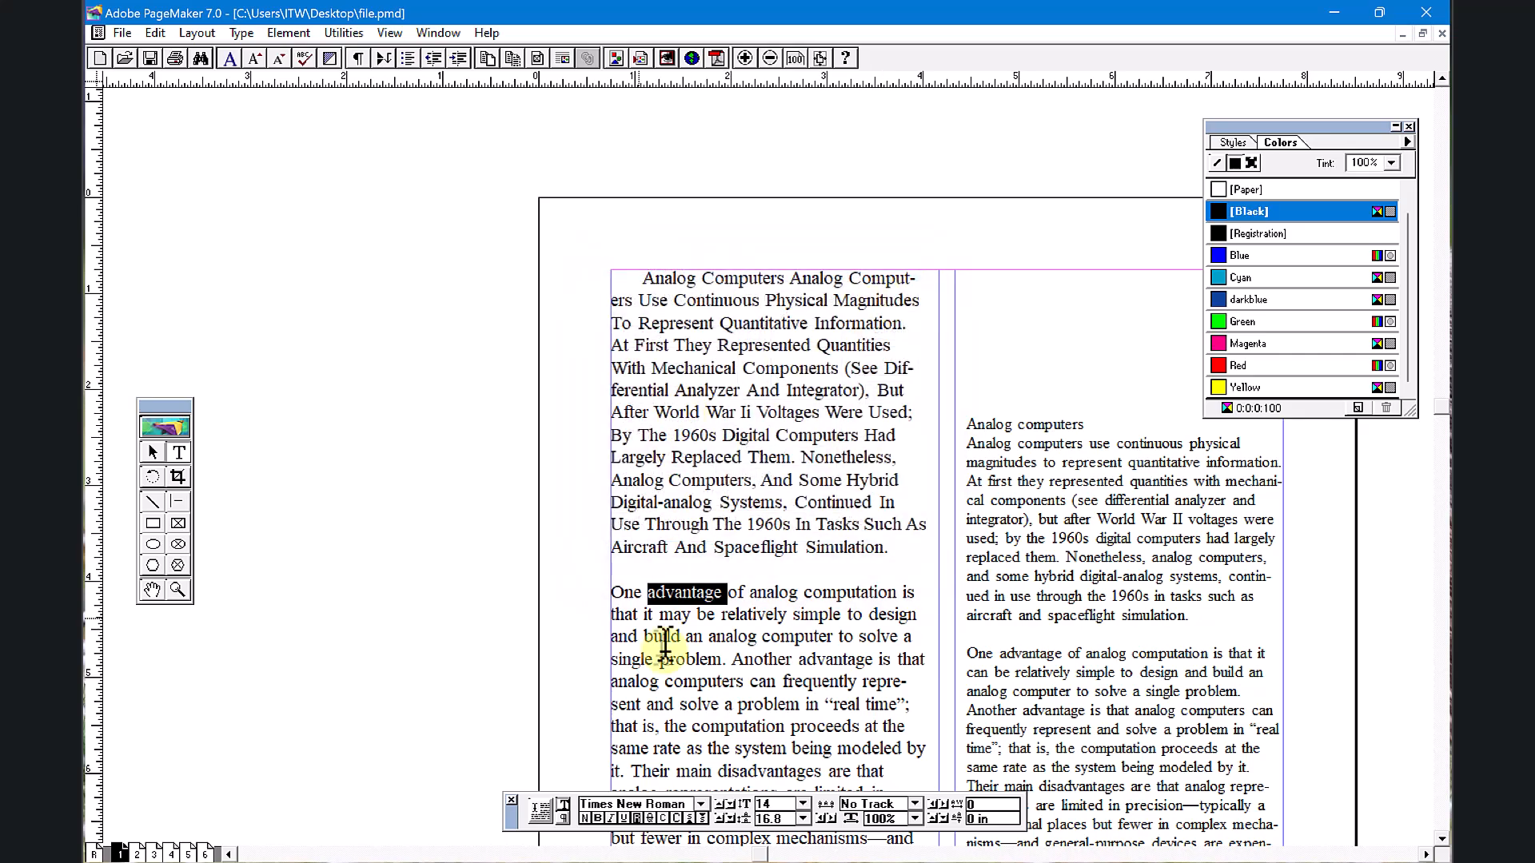
Step: Select the word "disadvantages" in the second column of page 1
{"action": "left_click", "coordinate": [154, 591]}
{"action": "left_click_drag", "start_coordinate": [773, 681], "coordinate": [620, 538]}
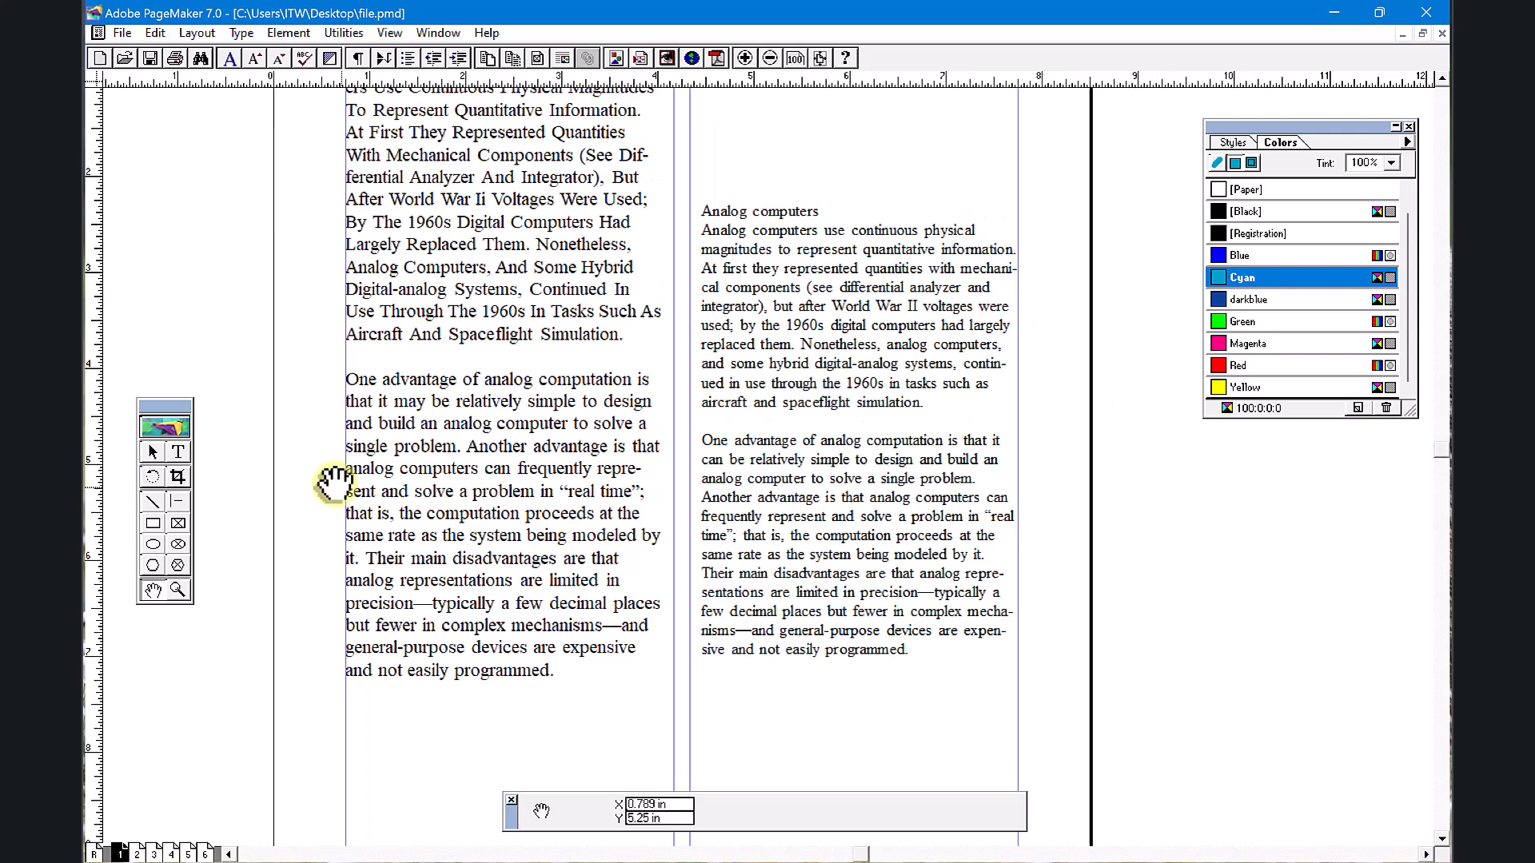
{"action": "left_click", "coordinate": [178, 453]}
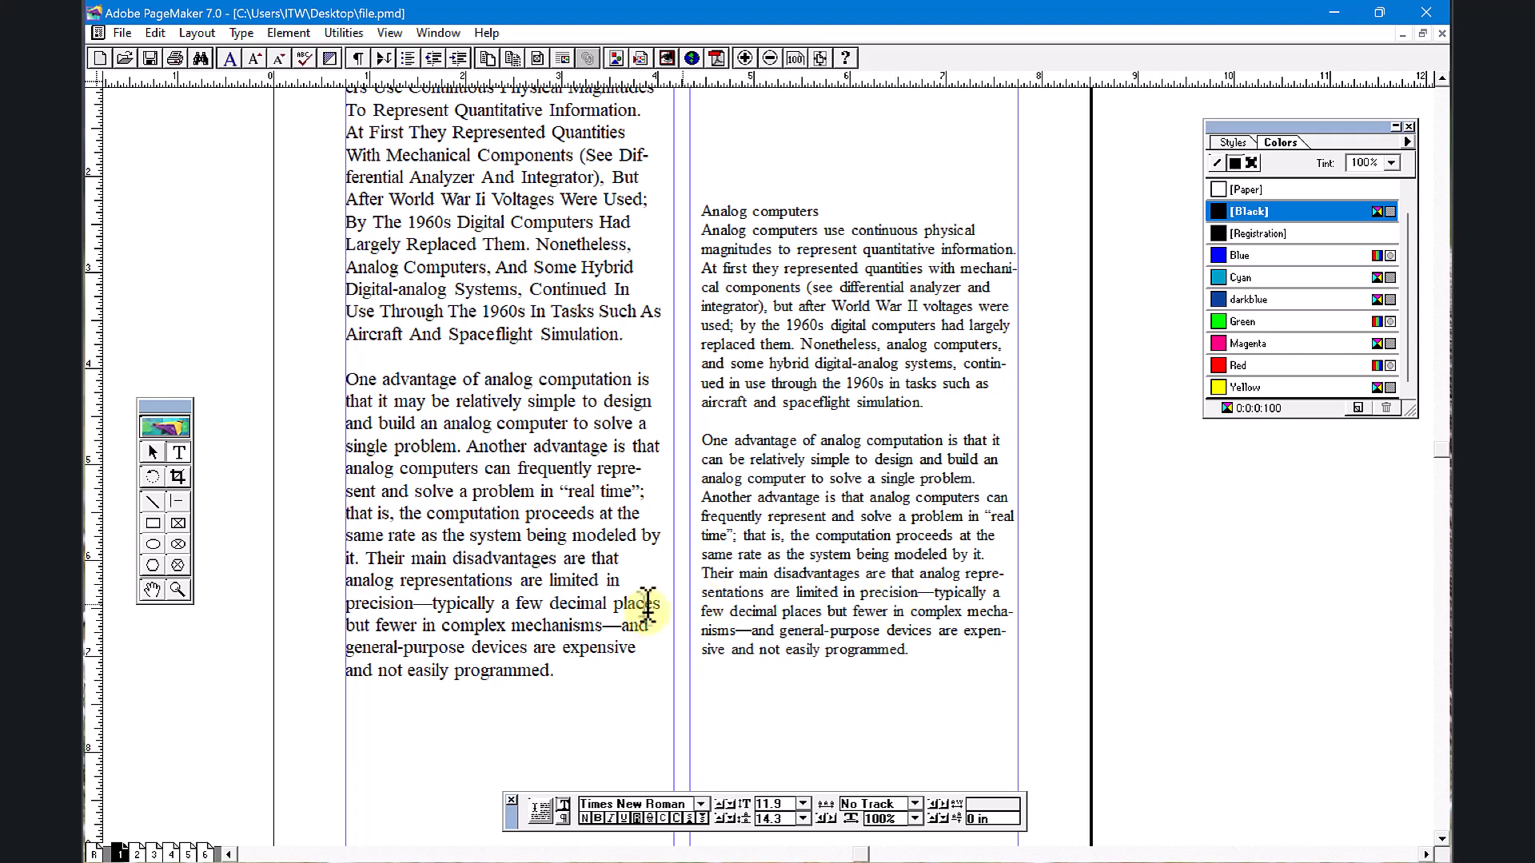
{"action": "double_click", "coordinate": [810, 572]}
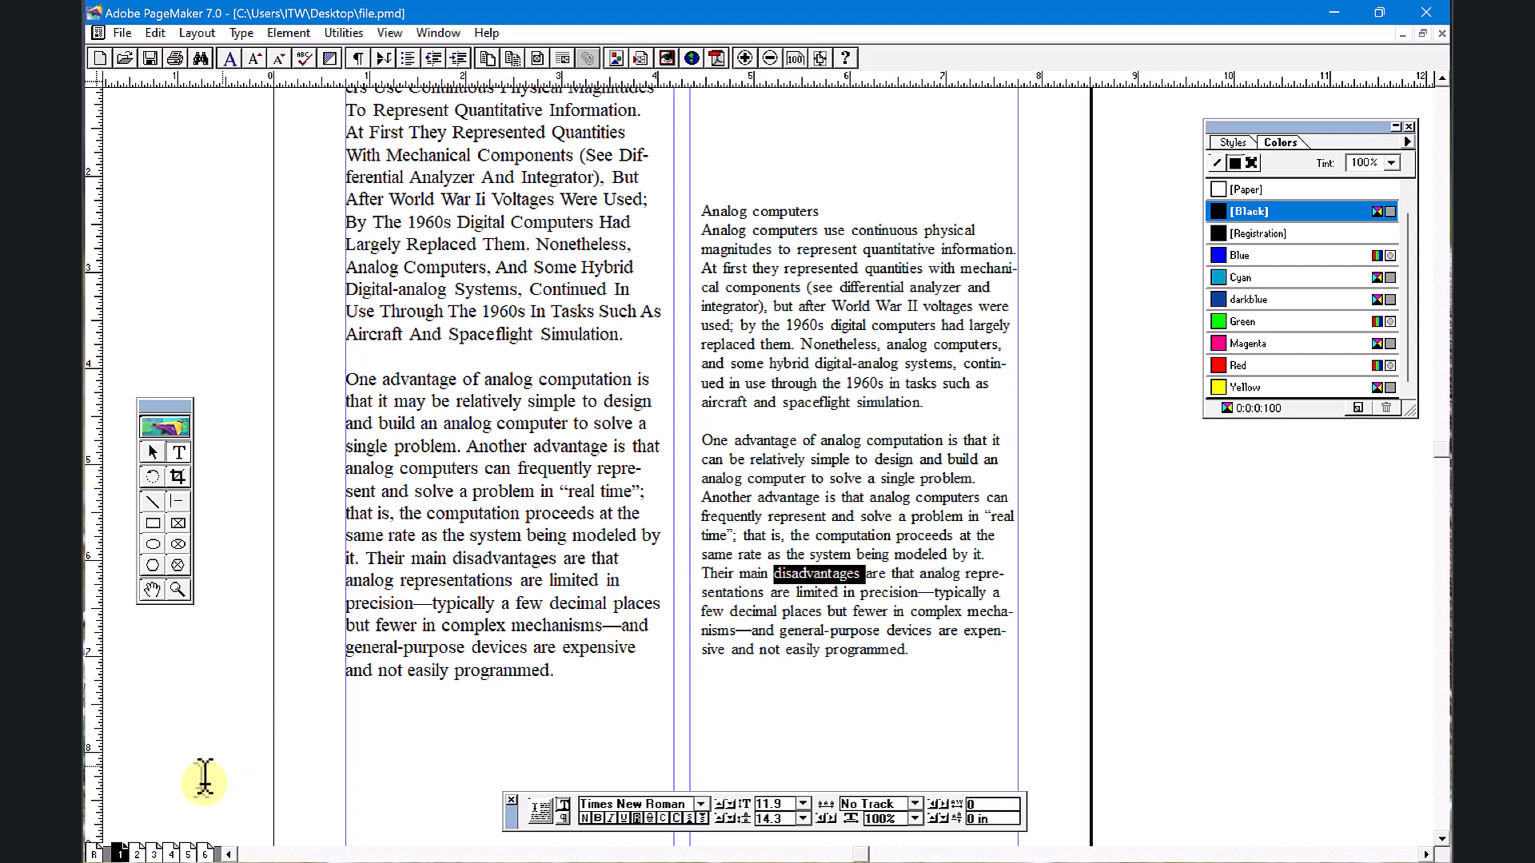
Step: Add an index entry for the word "computation" in the second paragraph of page 2
{"action": "left_click", "coordinate": [137, 853]}
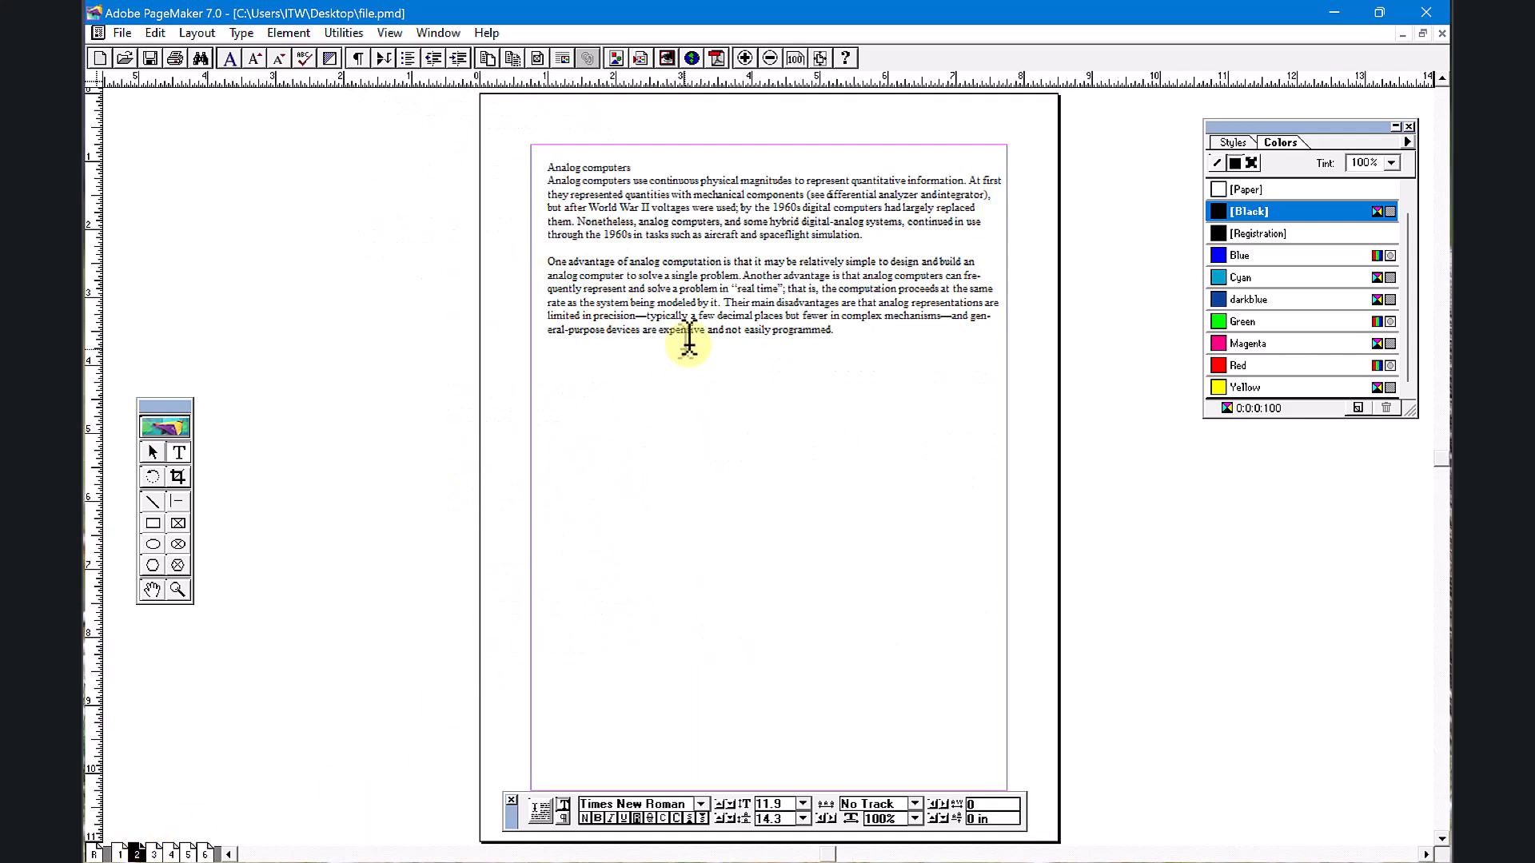
{"action": "key", "text": "ctrl+1"}
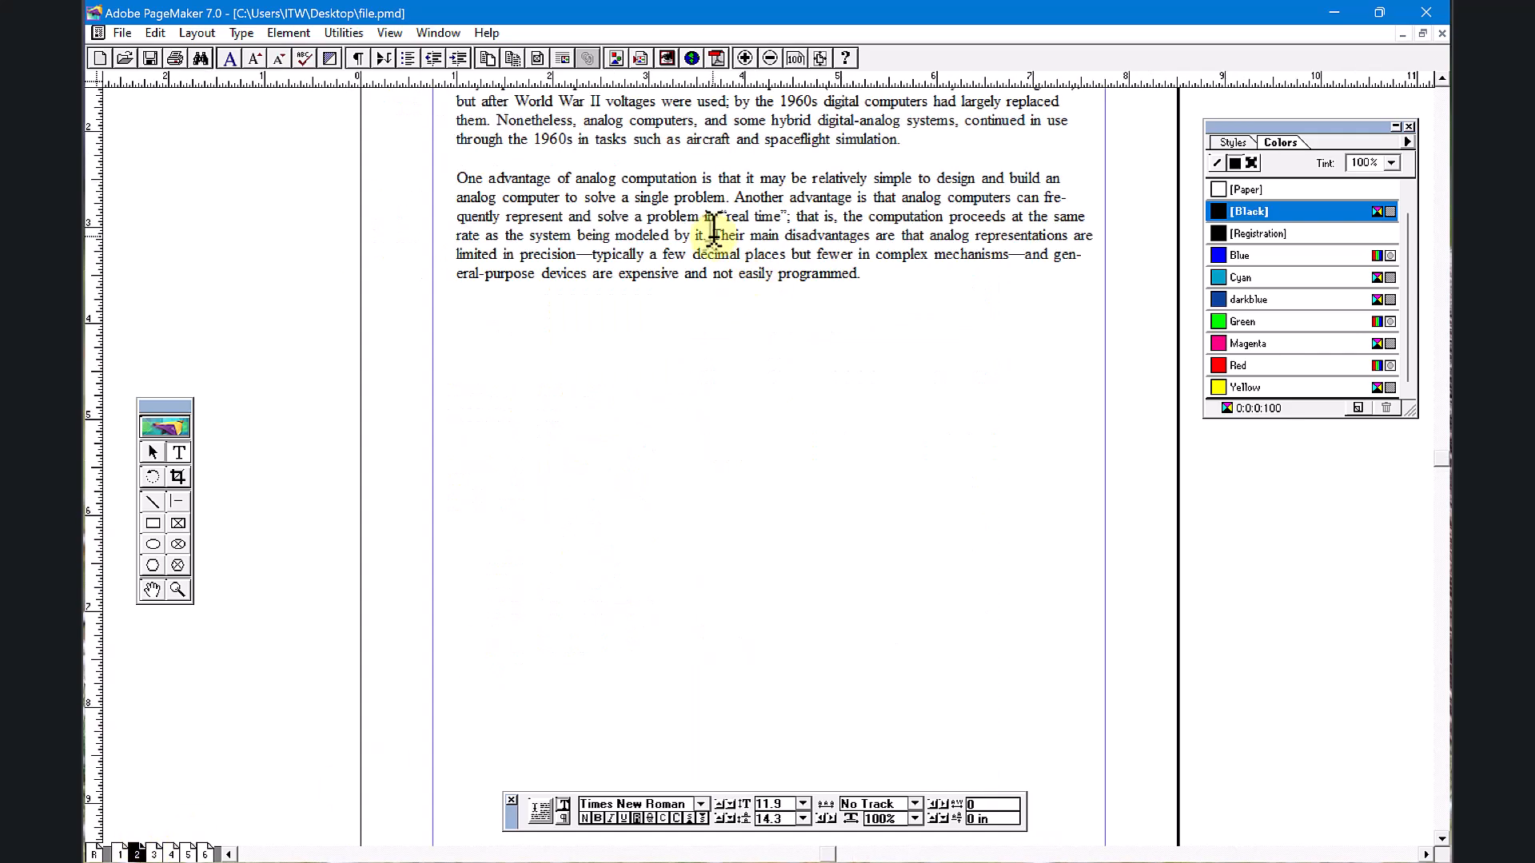
{"action": "double_click", "coordinate": [645, 179]}
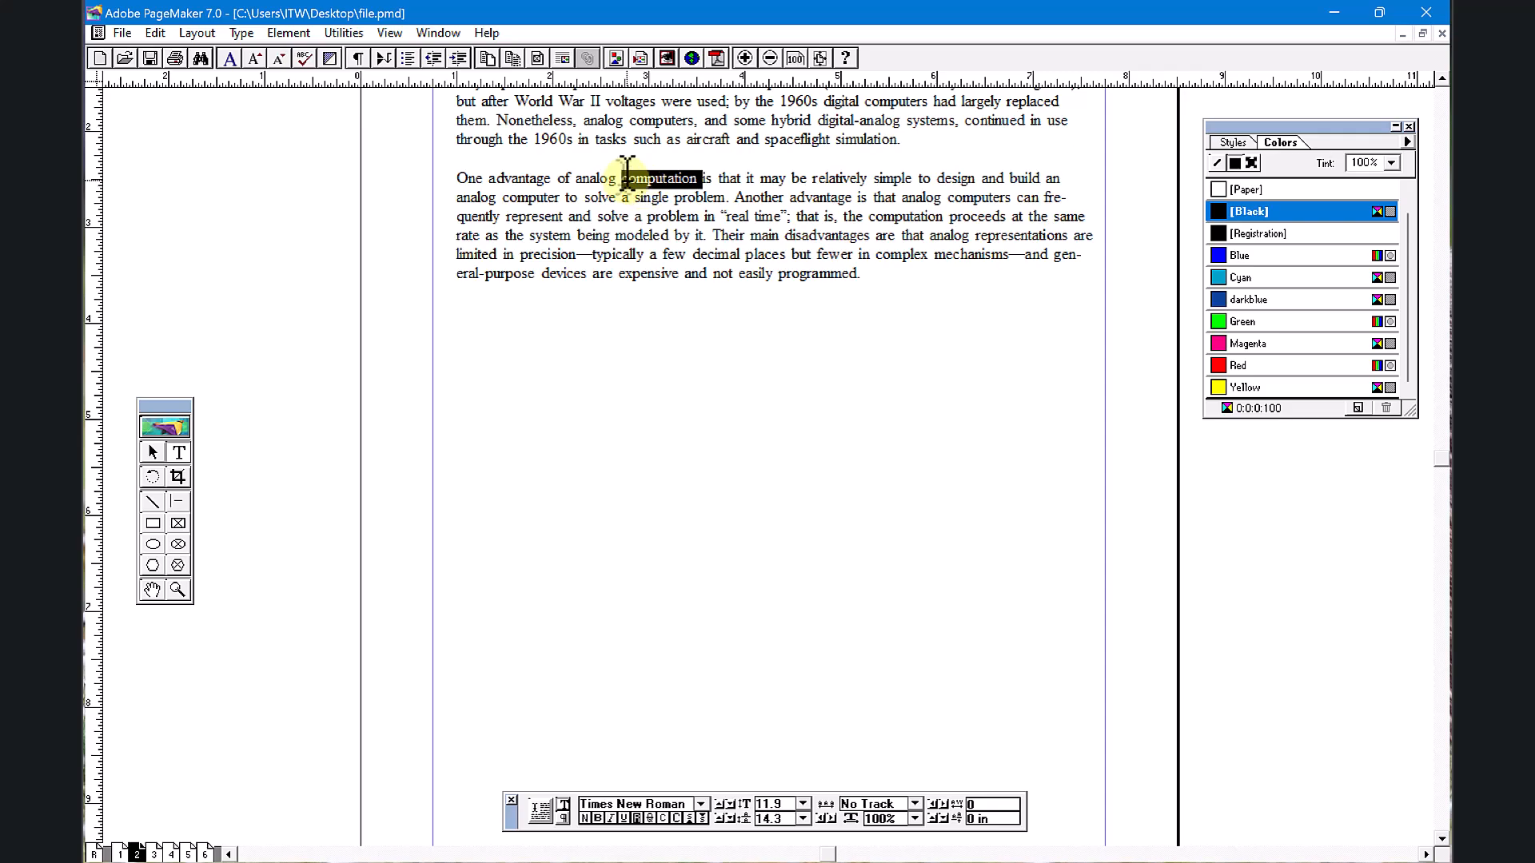
{"action": "left_click", "coordinate": [342, 33]}
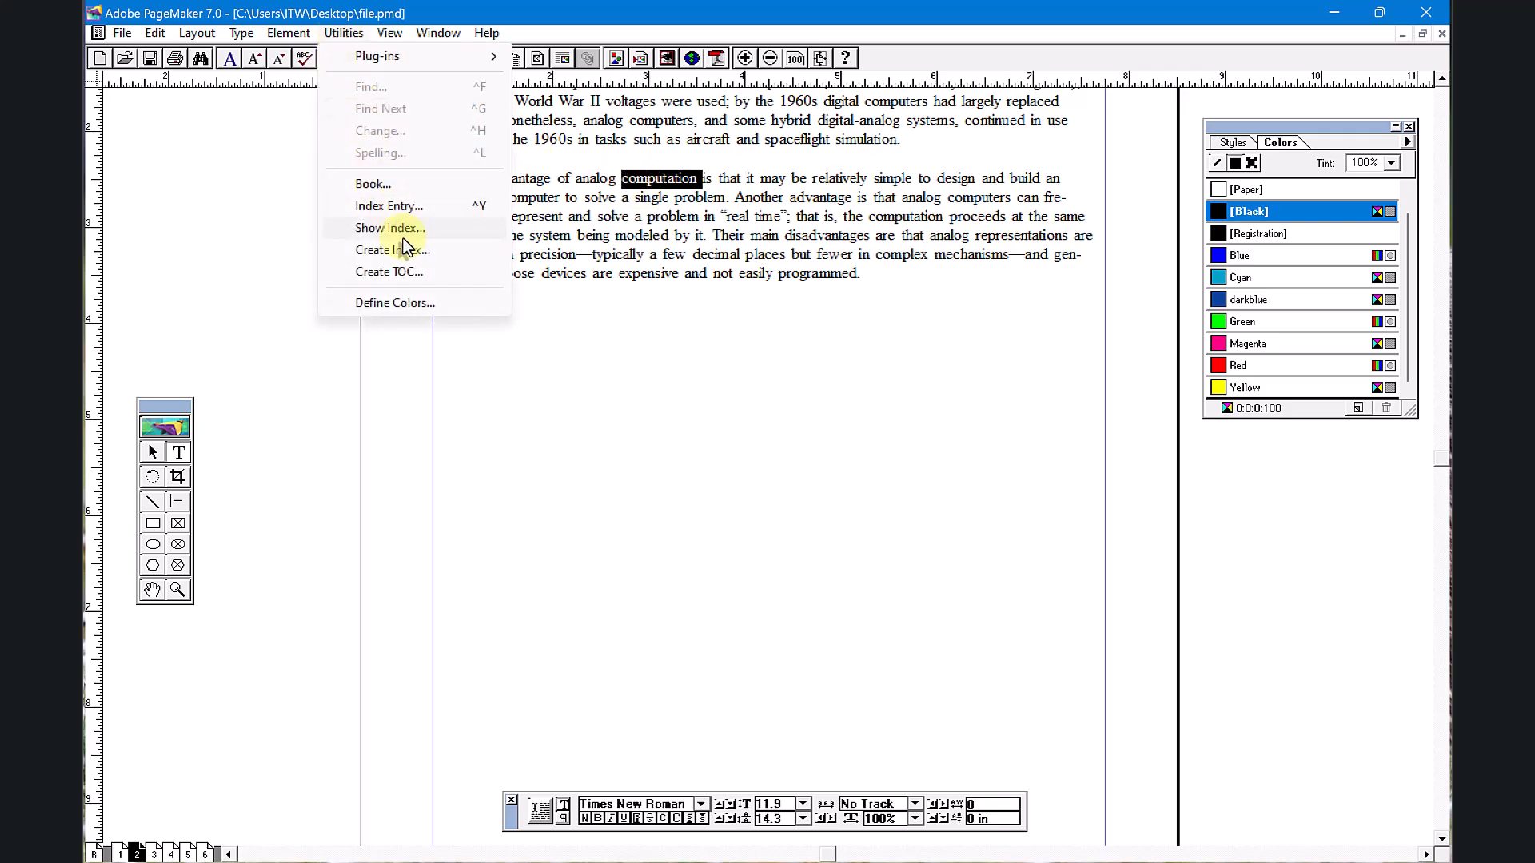
{"action": "left_click", "coordinate": [387, 205]}
{"action": "left_click", "coordinate": [894, 300]}
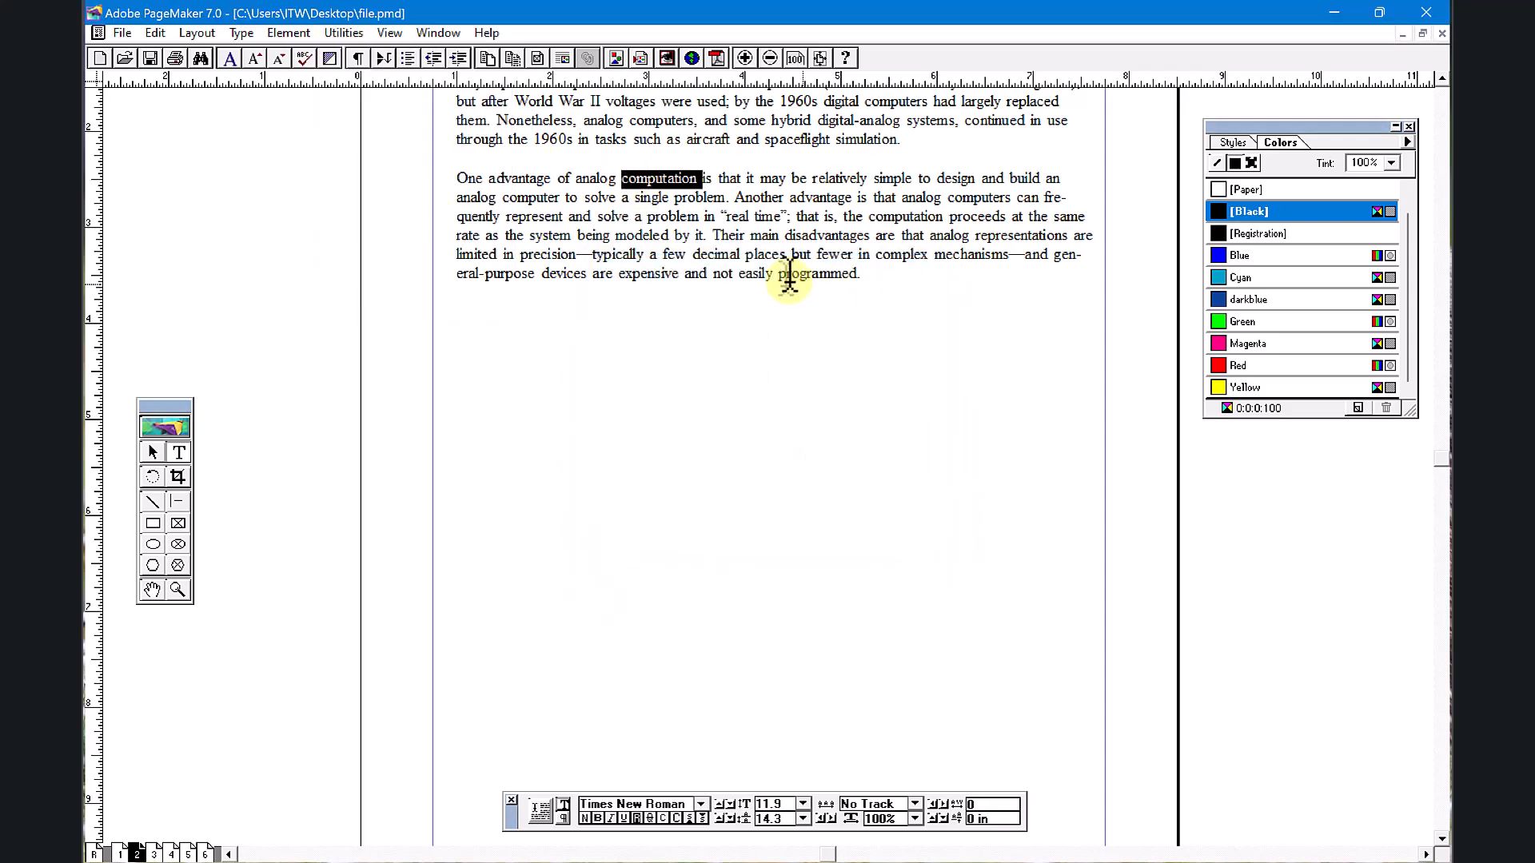
Step: Add a current-page index entry for the word "disadvantages" in the second paragraph of page 2
{"action": "double_click", "coordinate": [827, 235]}
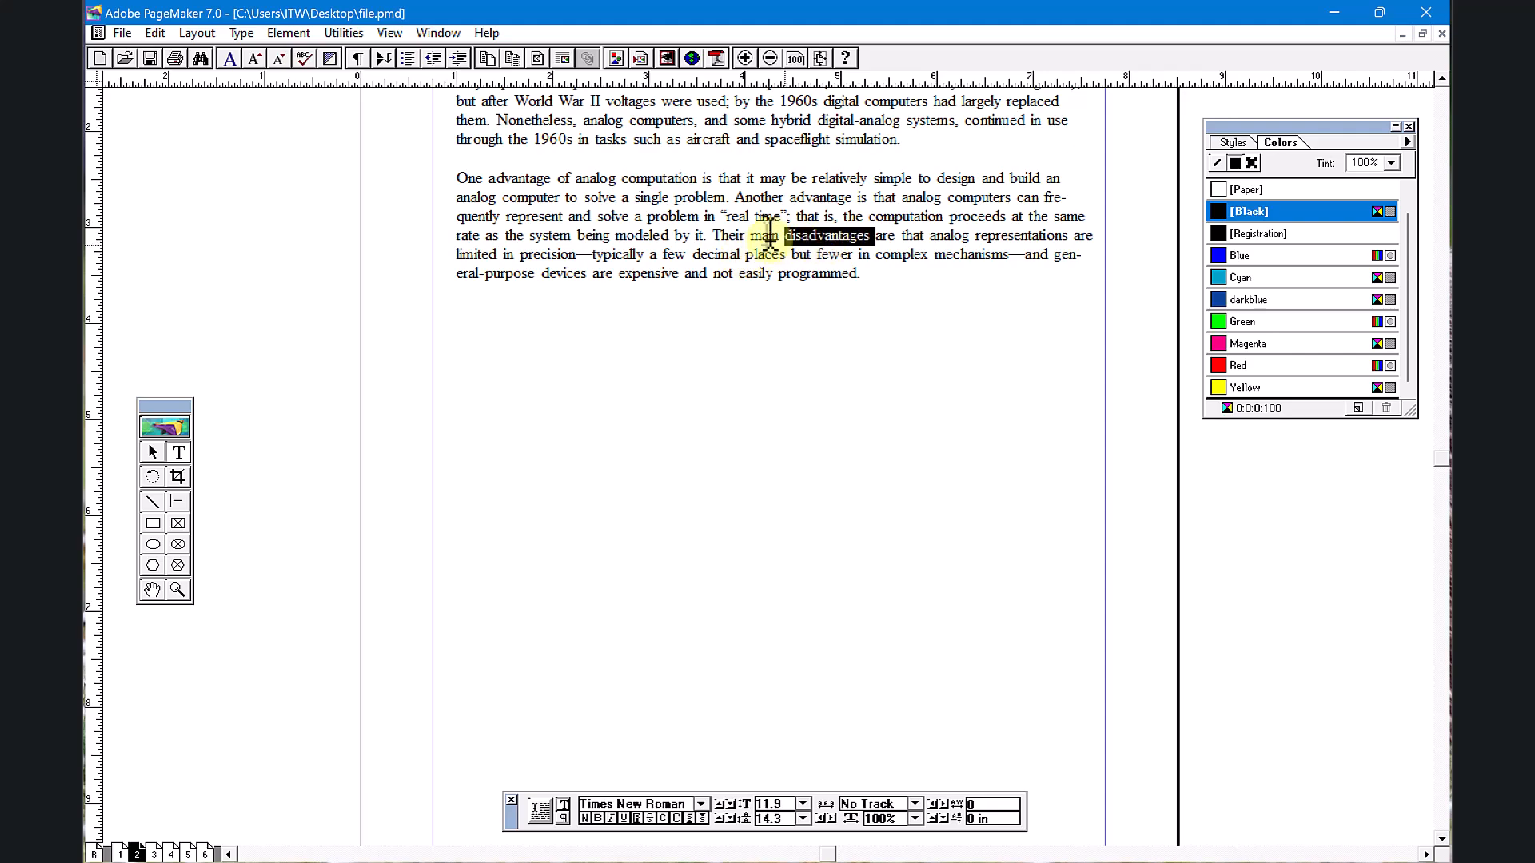
{"action": "left_click", "coordinate": [343, 33]}
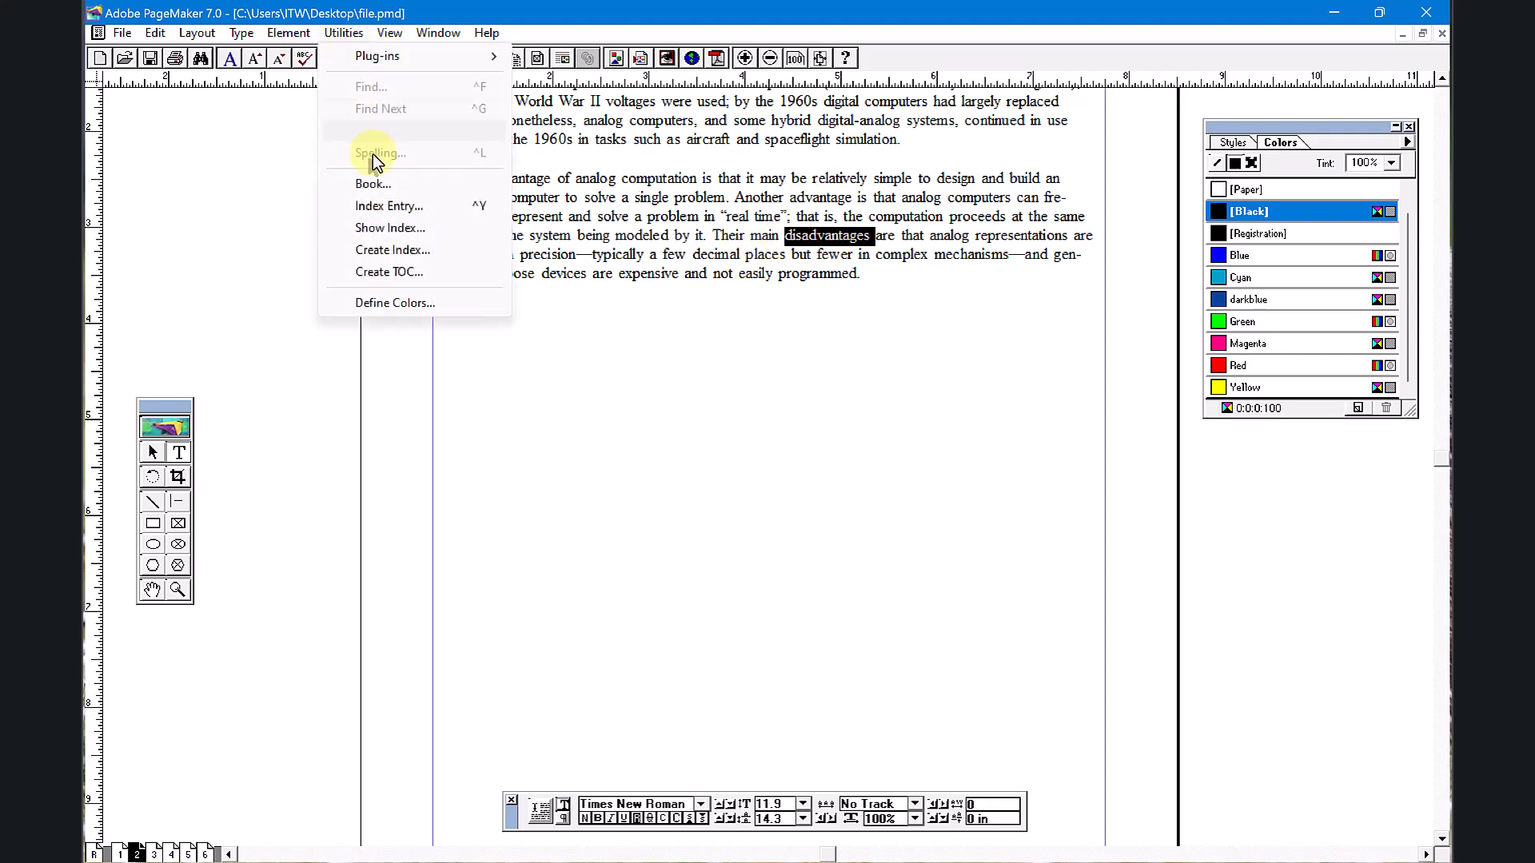
{"action": "left_click", "coordinate": [410, 209]}
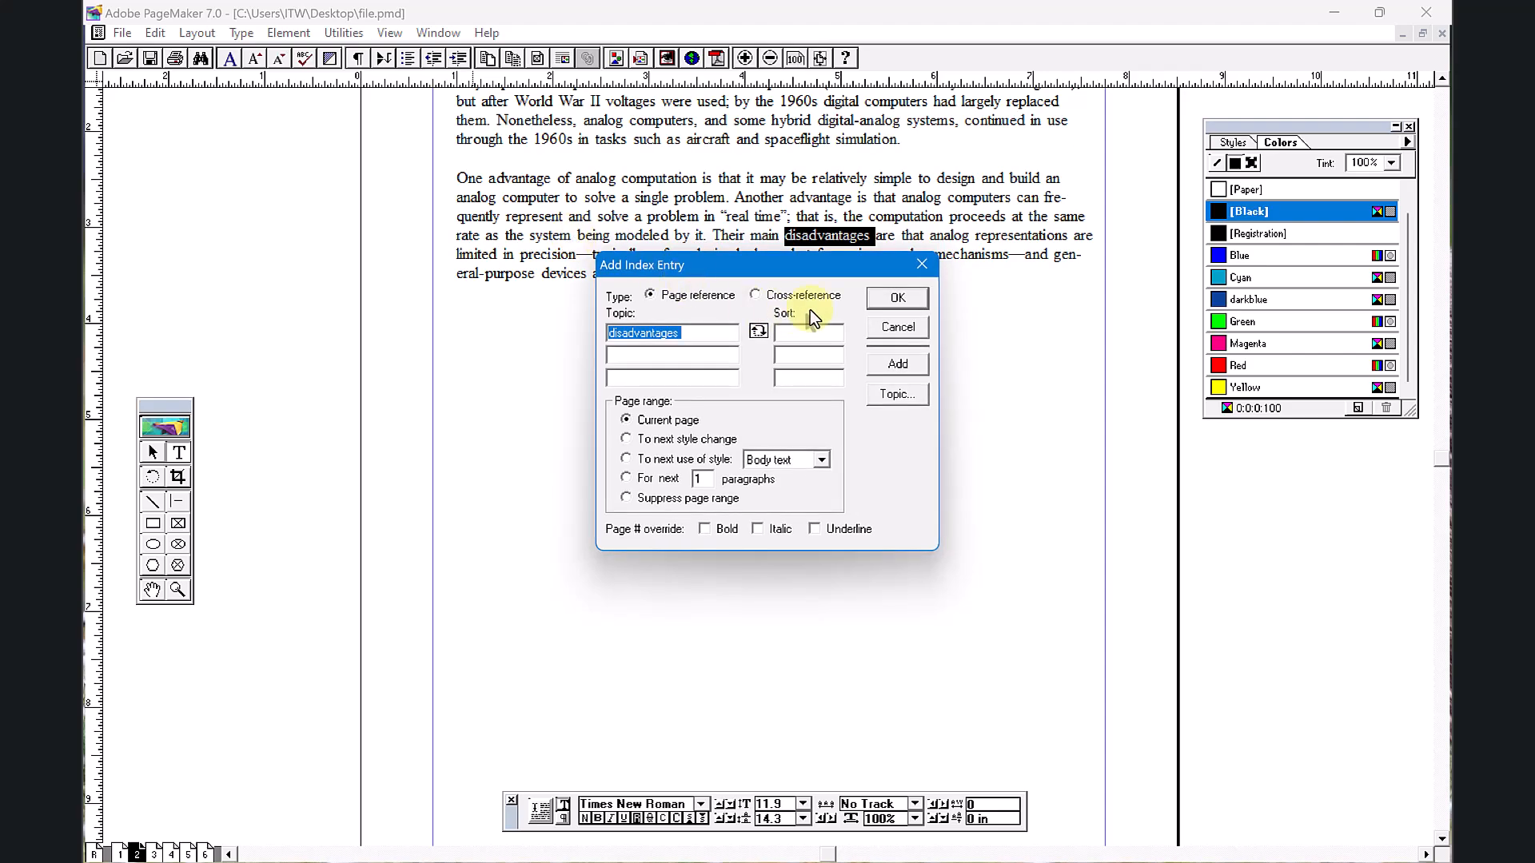
{"action": "left_click", "coordinate": [879, 309]}
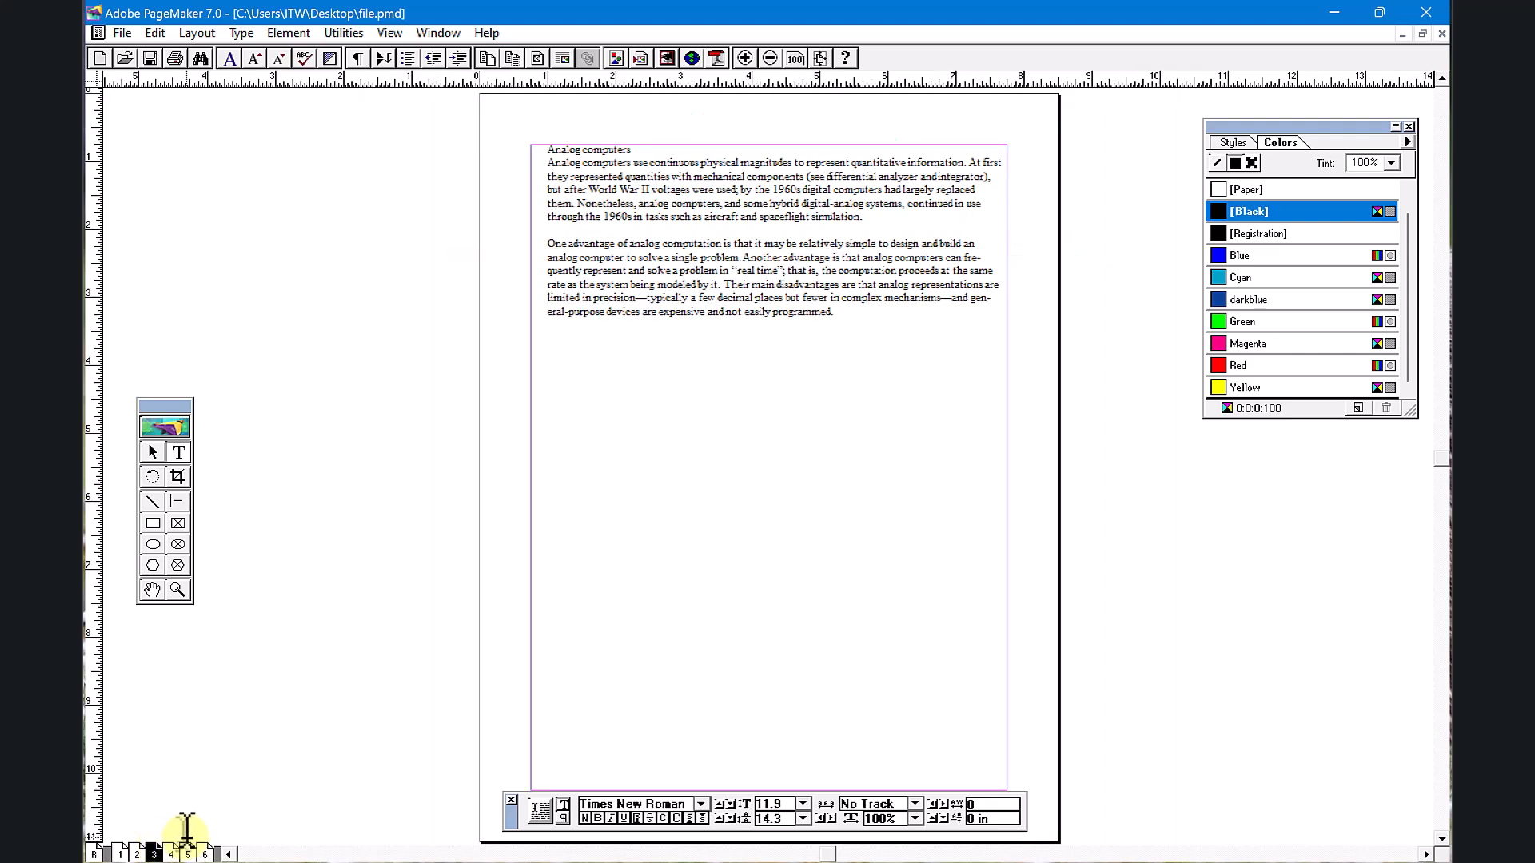
Step: Go to page 4, place a text insertion point near the start of the empty page and set its font size to 16
{"action": "left_click", "coordinate": [173, 853]}
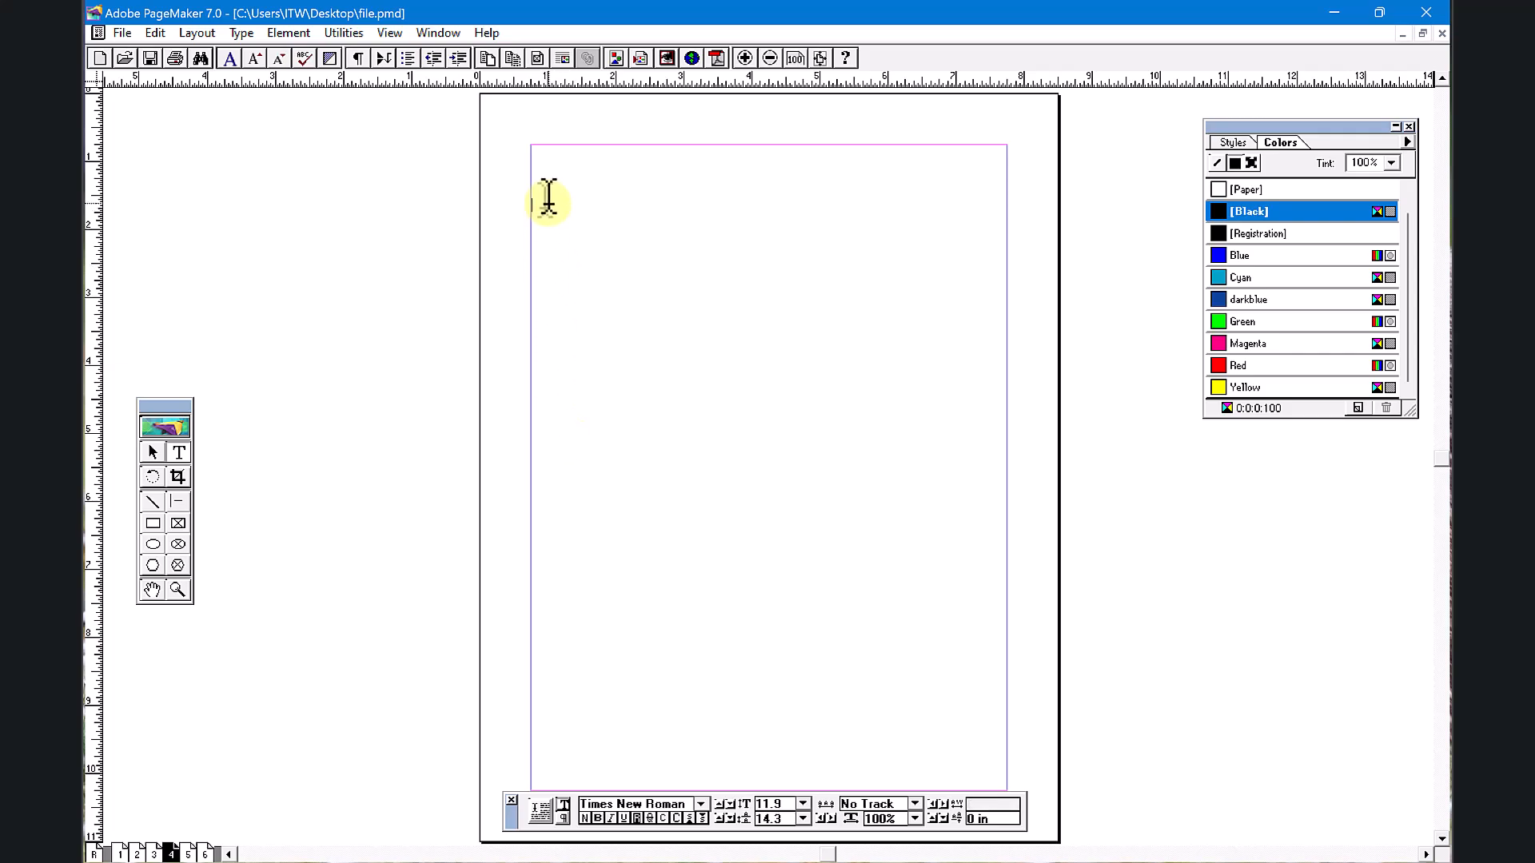
{"action": "left_click", "coordinate": [548, 212]}
{"action": "key", "text": "ctrl+1"}
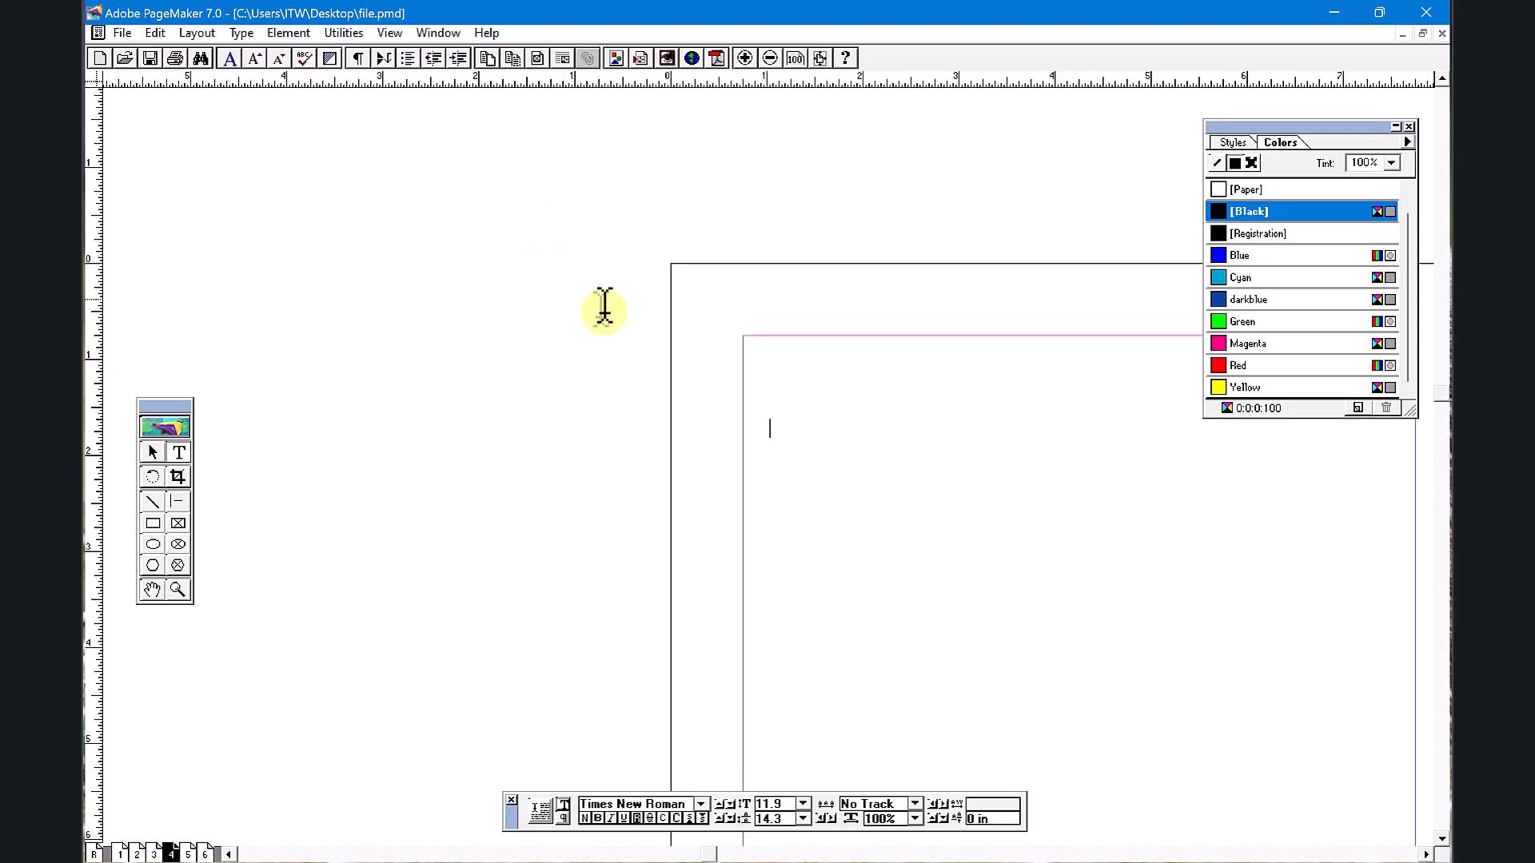
{"action": "left_click", "coordinate": [152, 591]}
{"action": "left_click_drag", "start_coordinate": [812, 475], "coordinate": [919, 368]}
{"action": "left_click", "coordinate": [178, 454]}
{"action": "double_click", "coordinate": [783, 802]}
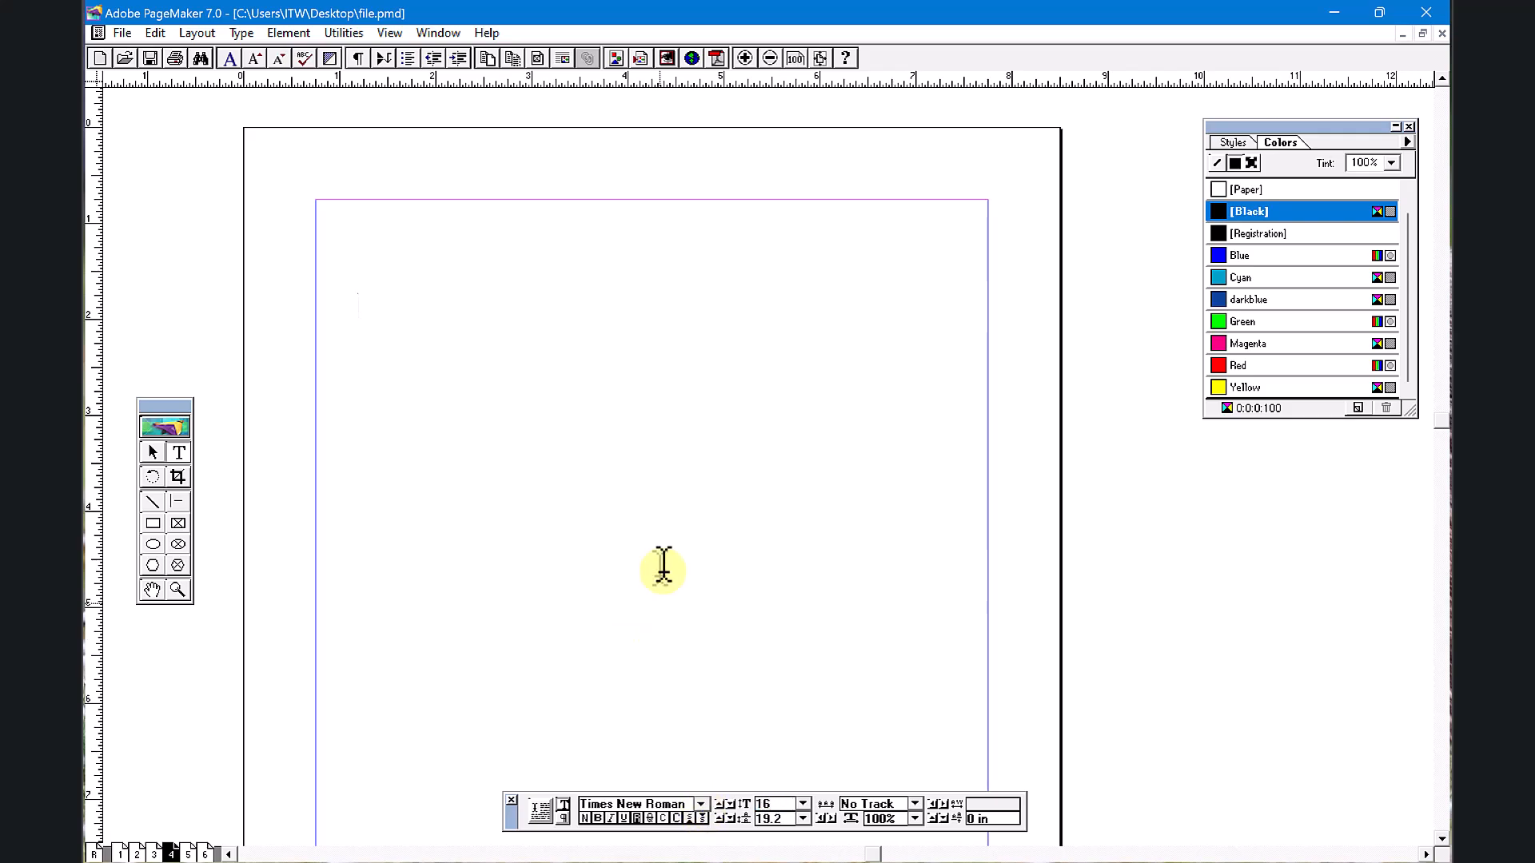
Step: Show the index and review the entries in its lettered sections from A to D
{"action": "left_click", "coordinate": [343, 35]}
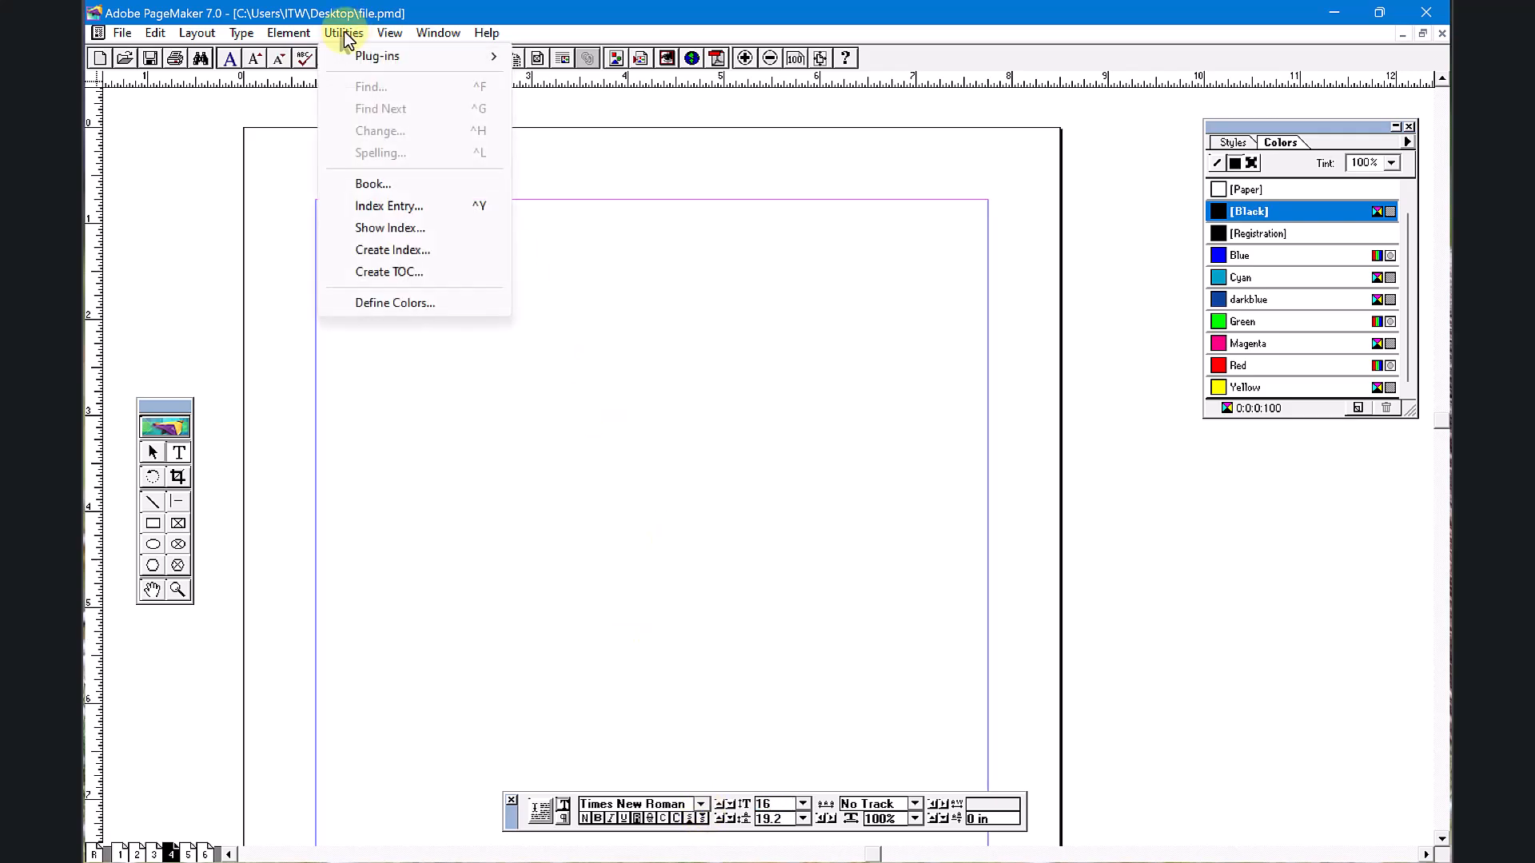
{"action": "left_click", "coordinate": [419, 223]}
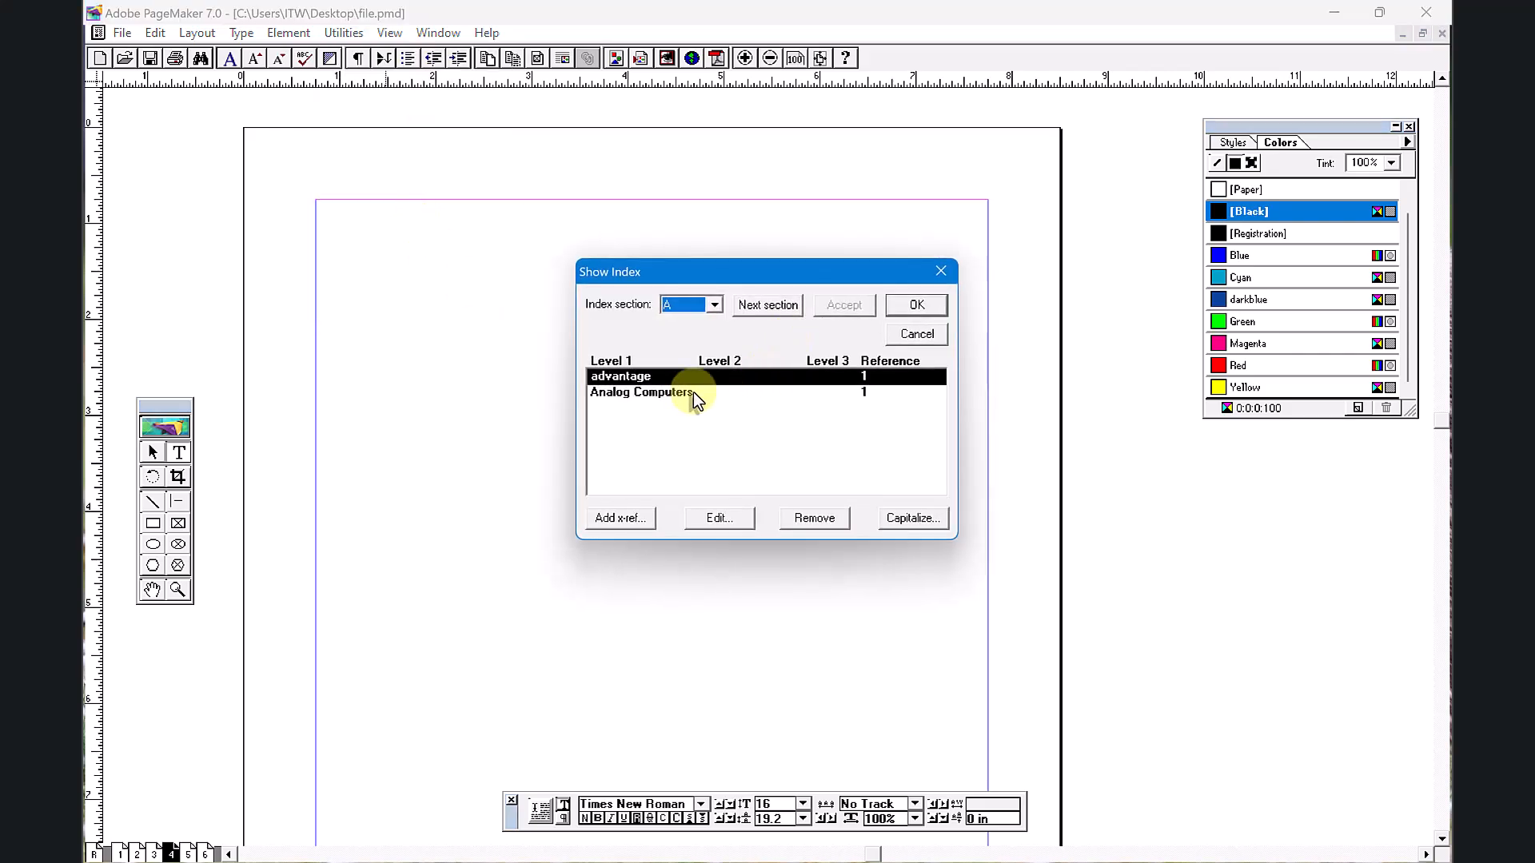
{"action": "left_click", "coordinate": [625, 393]}
{"action": "left_click", "coordinate": [628, 379]}
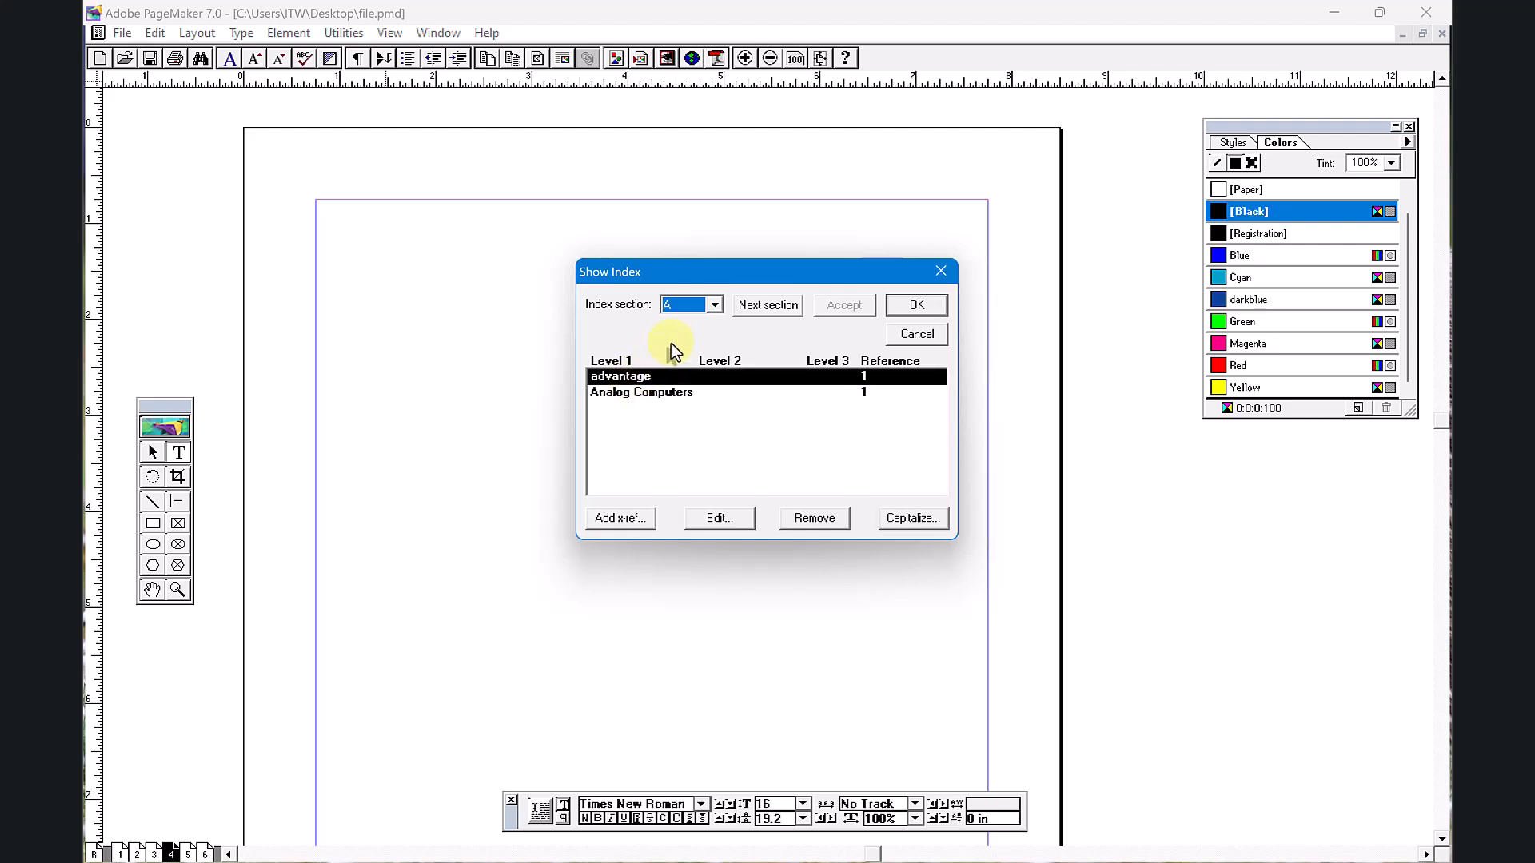
{"action": "left_click", "coordinate": [715, 307]}
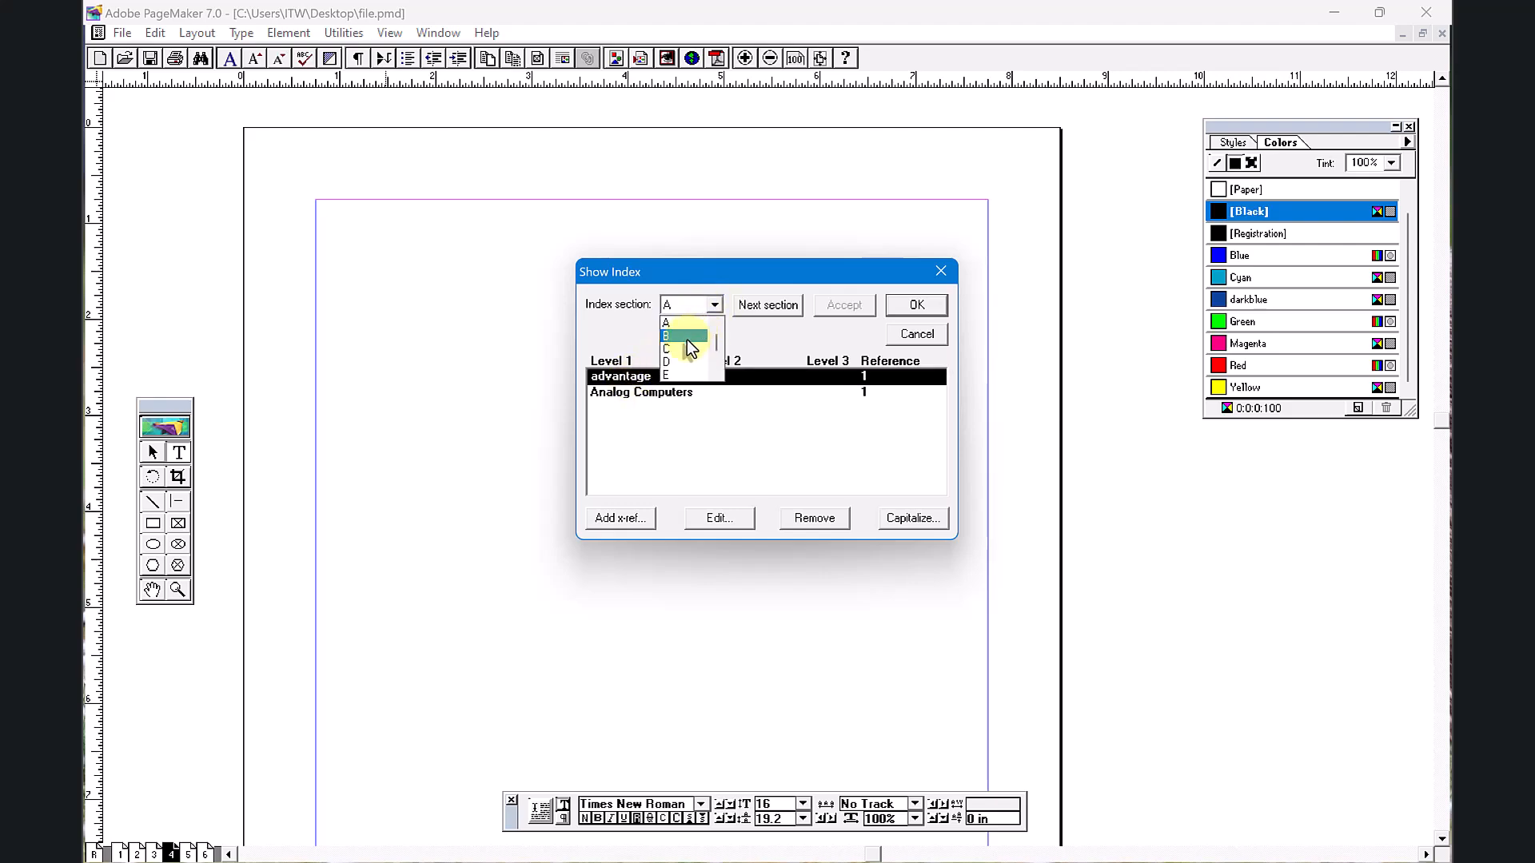
{"action": "left_click", "coordinate": [686, 336]}
{"action": "left_click", "coordinate": [714, 305]}
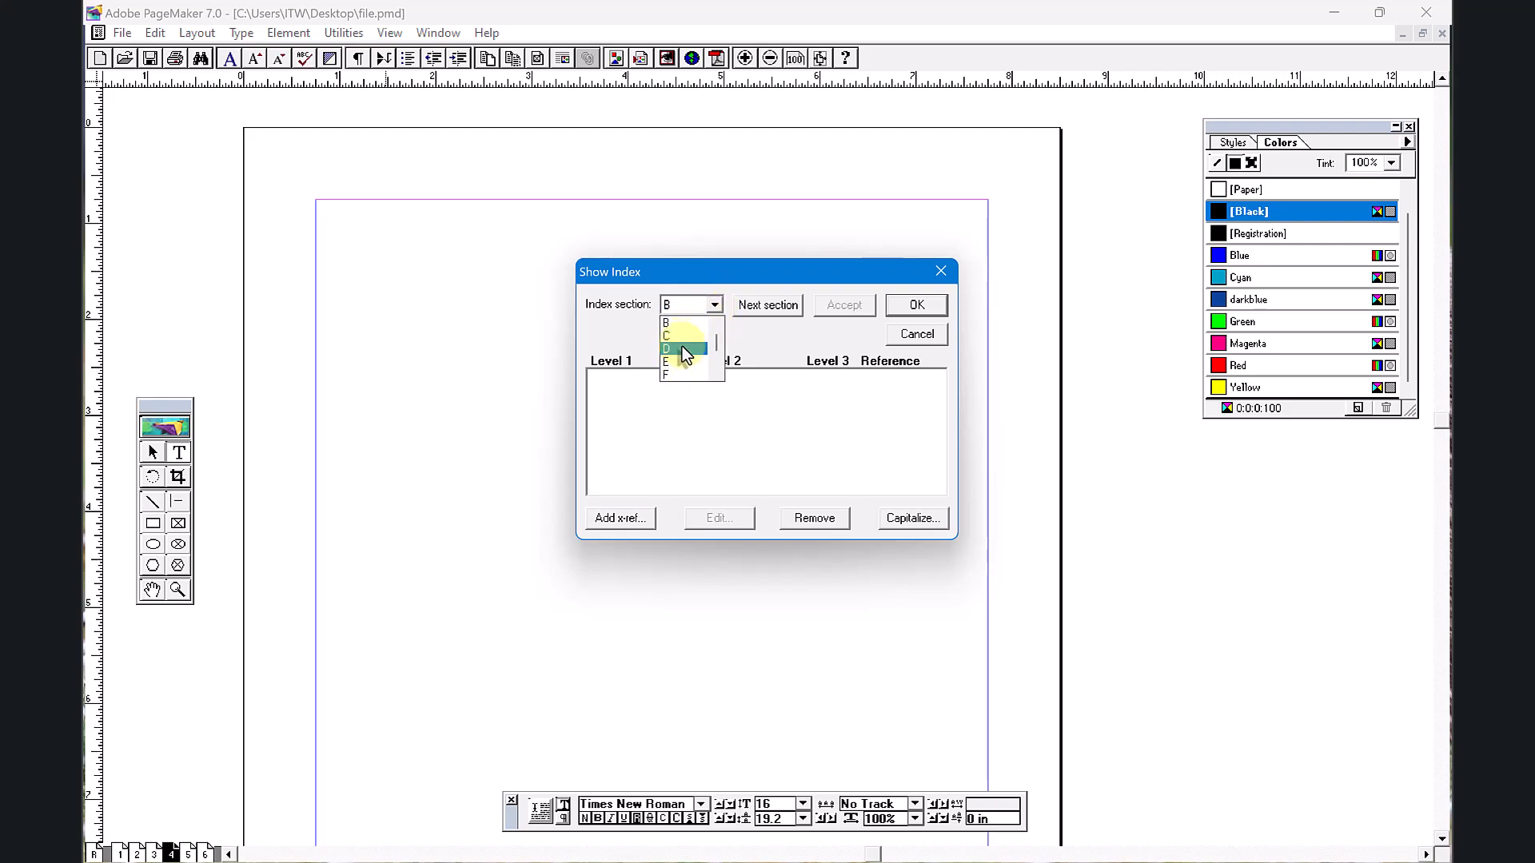
{"action": "left_click", "coordinate": [679, 348]}
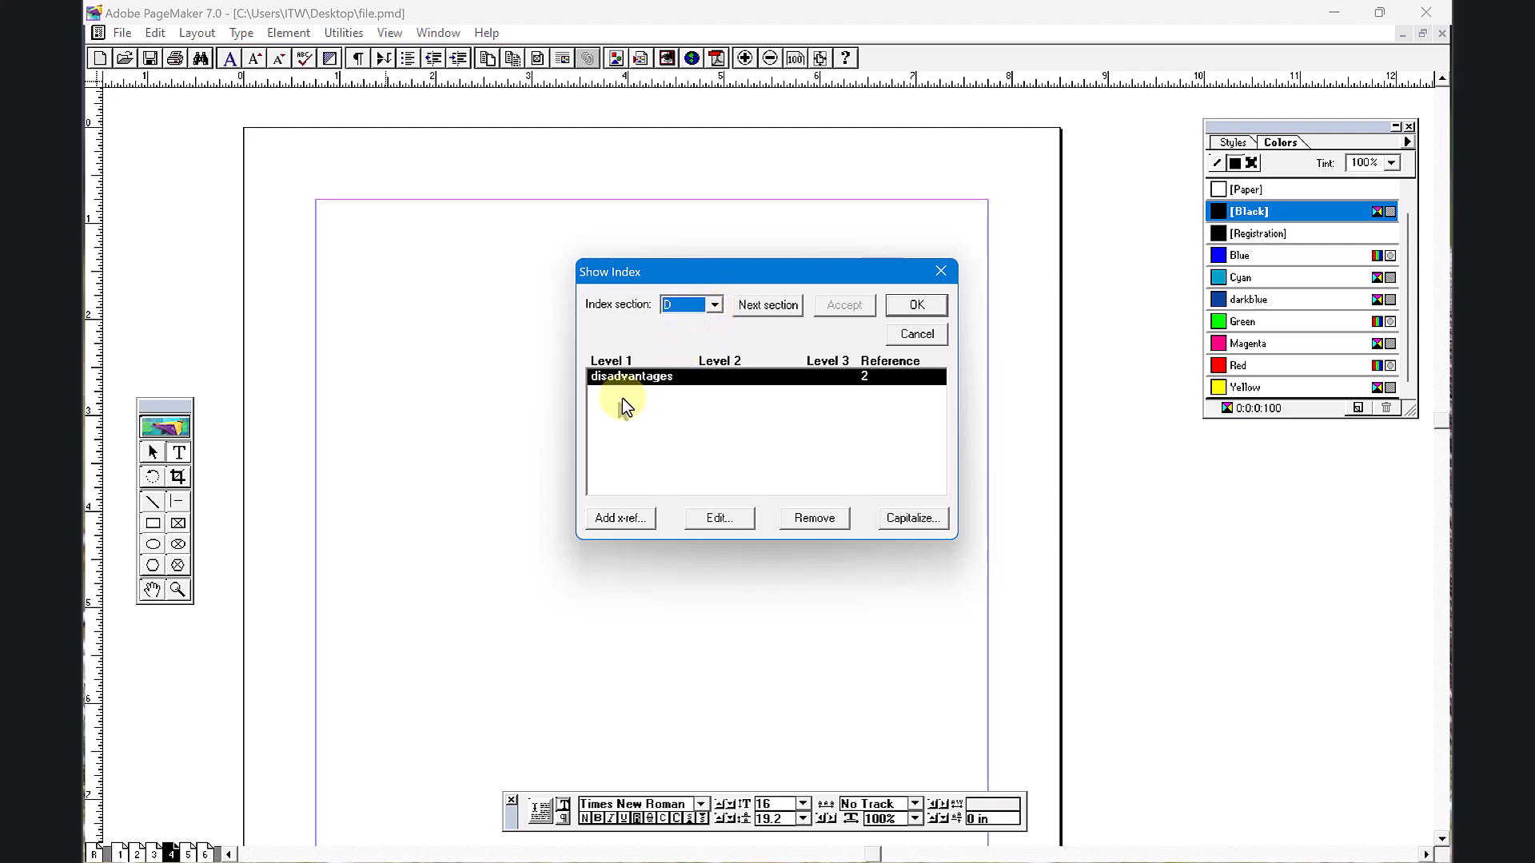
{"action": "left_click", "coordinate": [720, 304]}
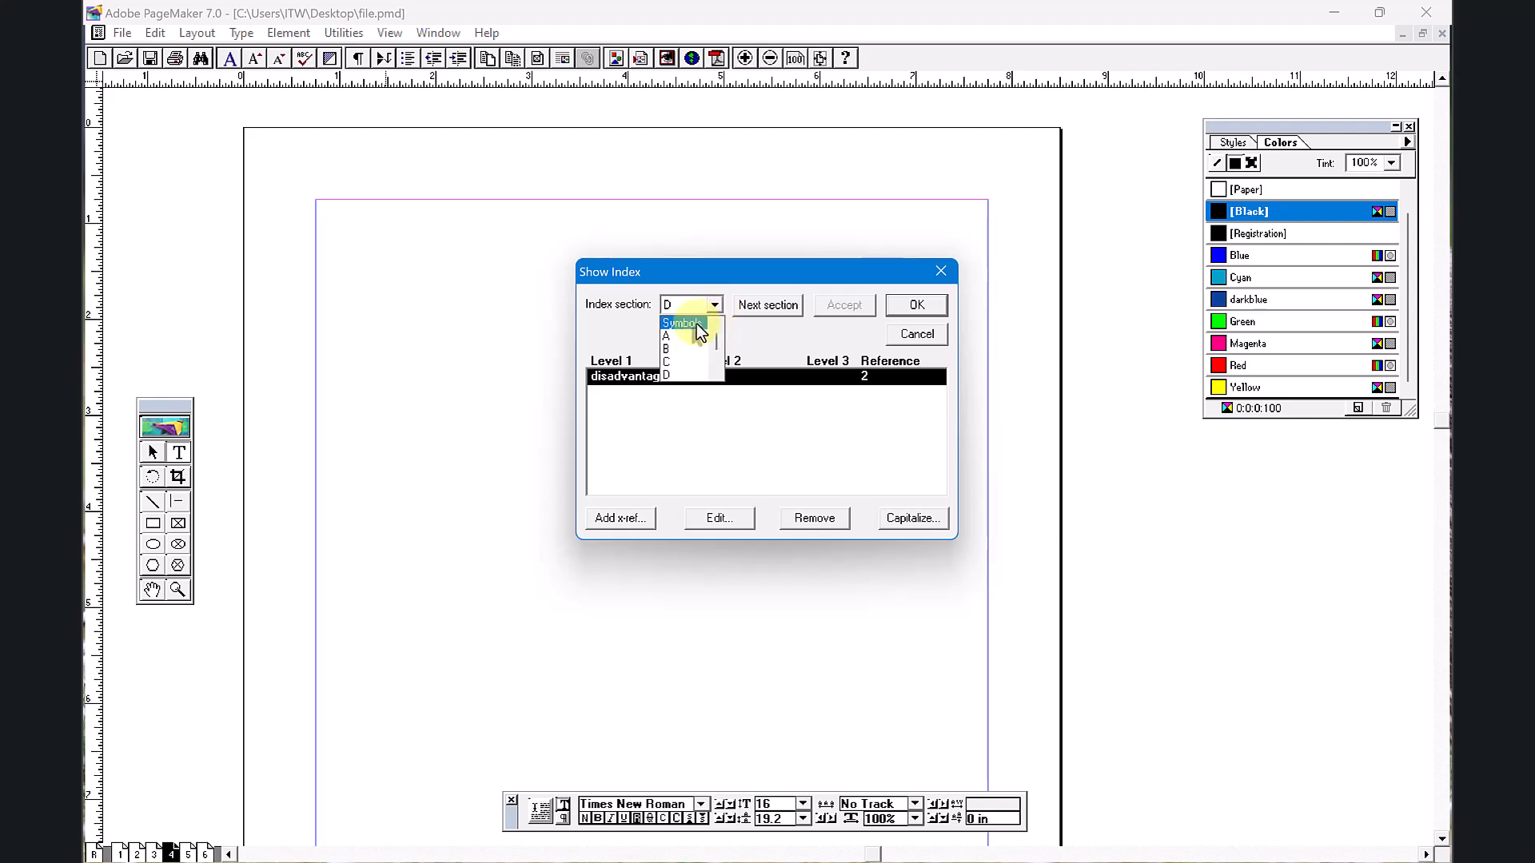
{"action": "left_click", "coordinate": [685, 336]}
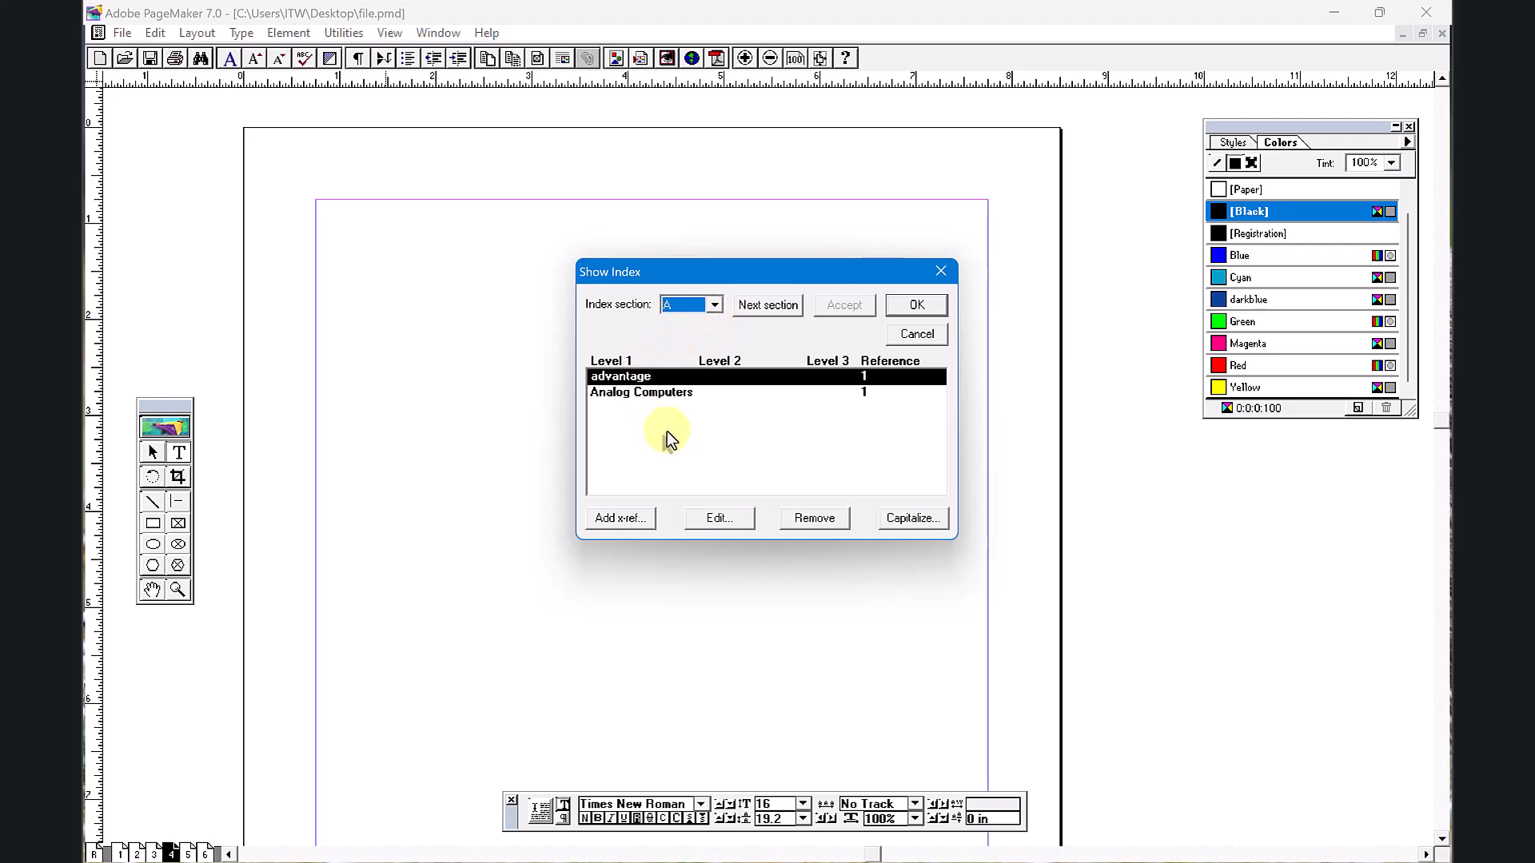
{"action": "left_click", "coordinate": [768, 305]}
{"action": "left_click", "coordinate": [768, 306]}
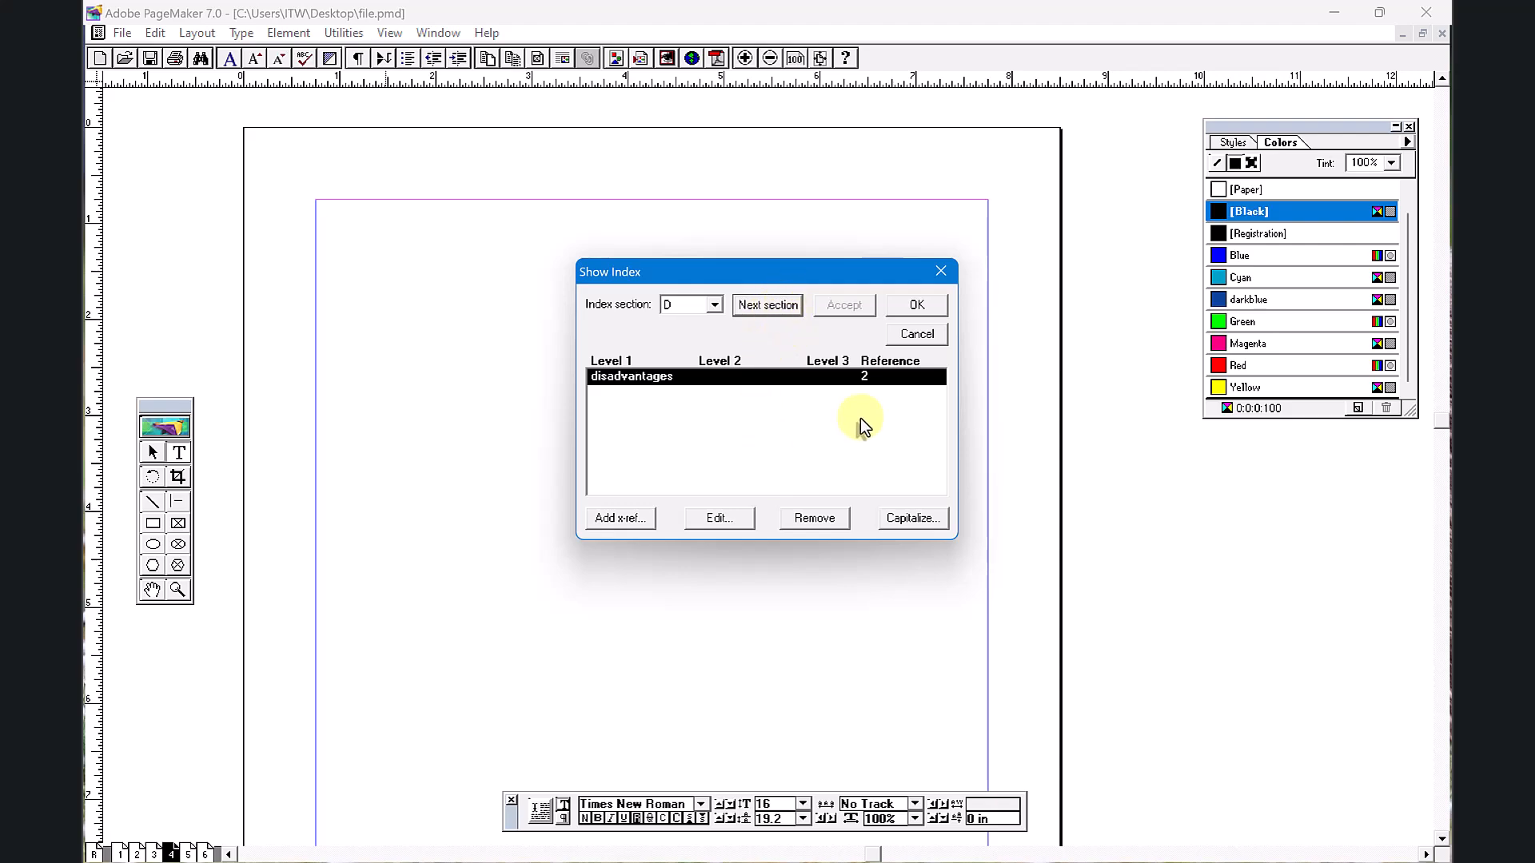
{"action": "left_click", "coordinate": [917, 307]}
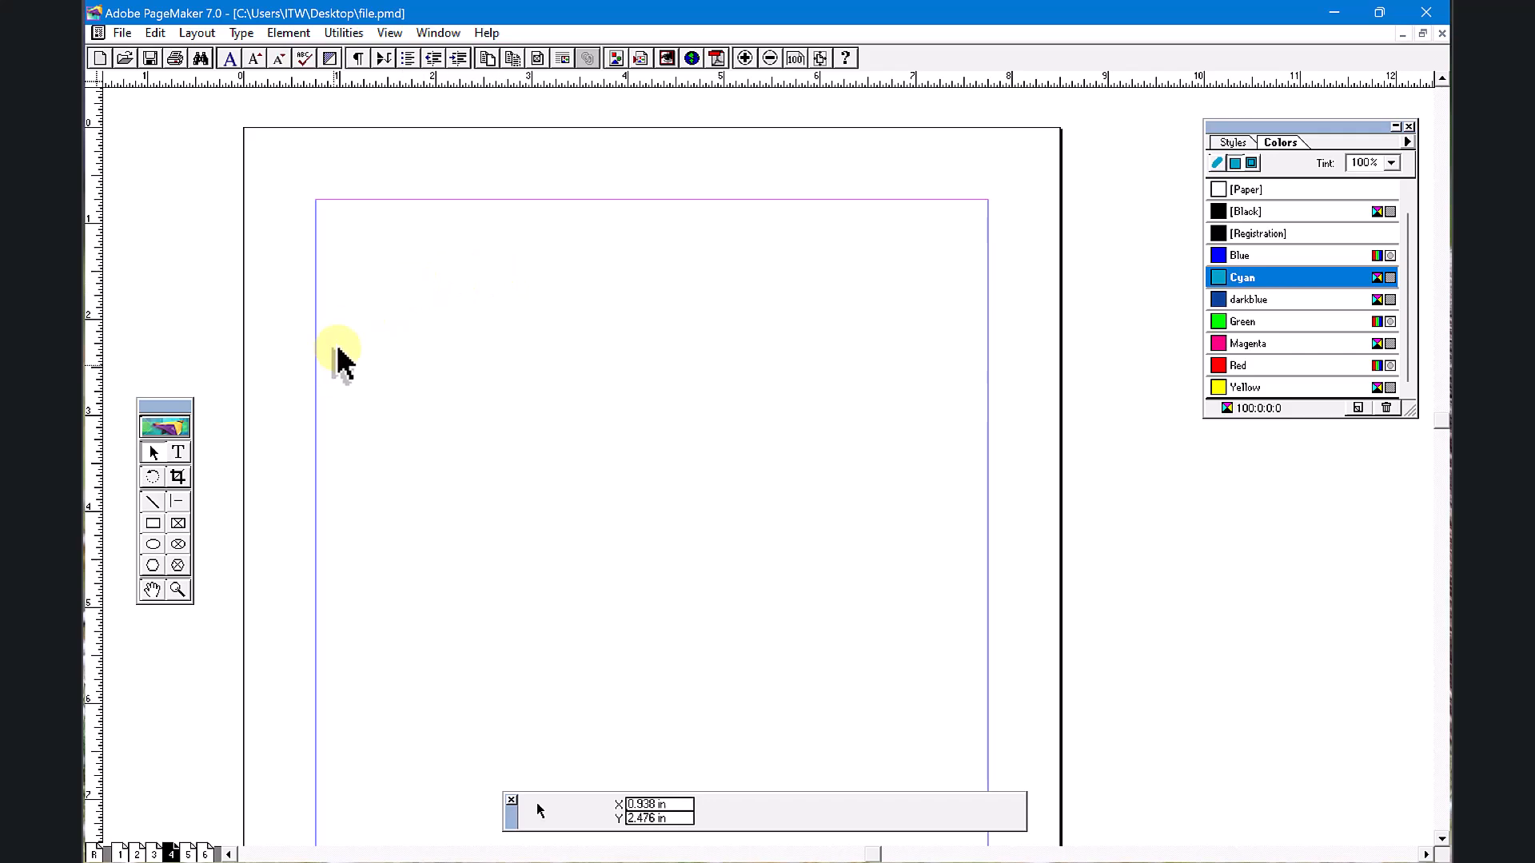
Step: Show the index again and check the entries listed under section A
{"action": "left_click", "coordinate": [344, 33]}
{"action": "left_click", "coordinate": [391, 232]}
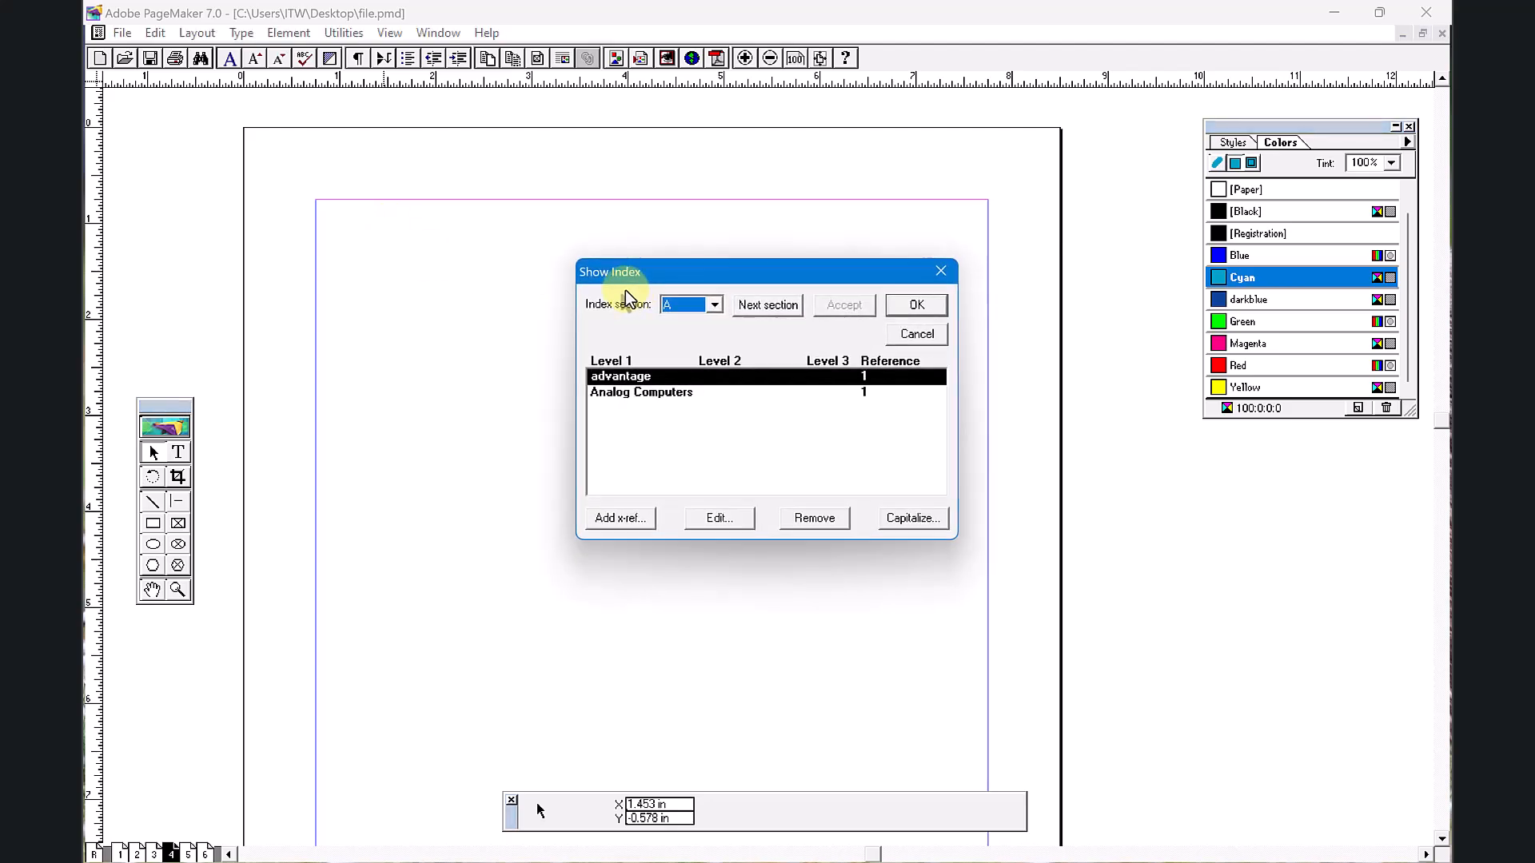
{"action": "left_click_drag", "start_coordinate": [663, 271], "coordinate": [561, 225]}
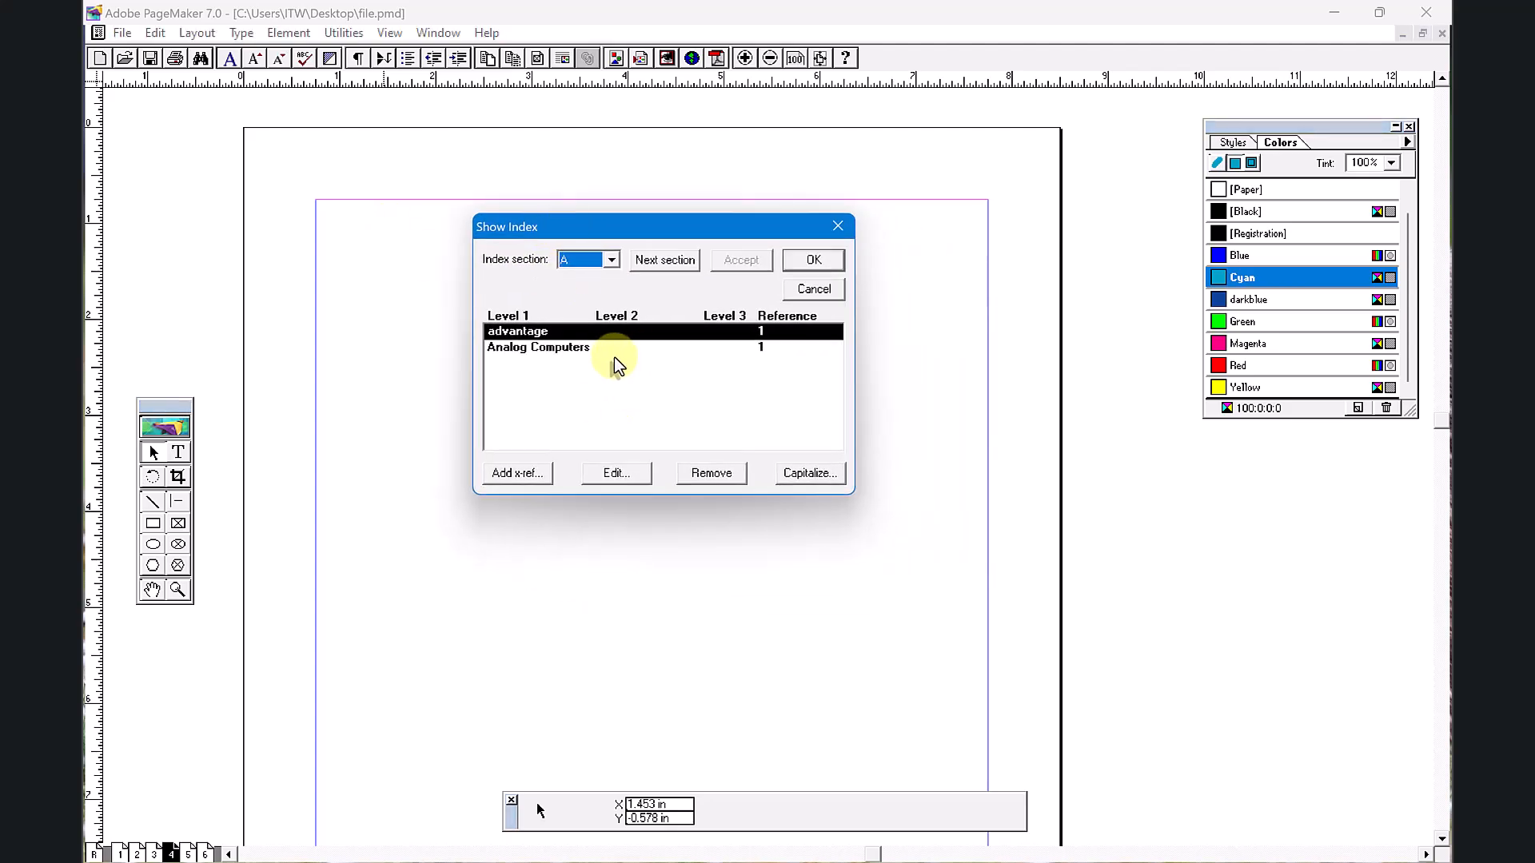
{"action": "left_click", "coordinate": [816, 259]}
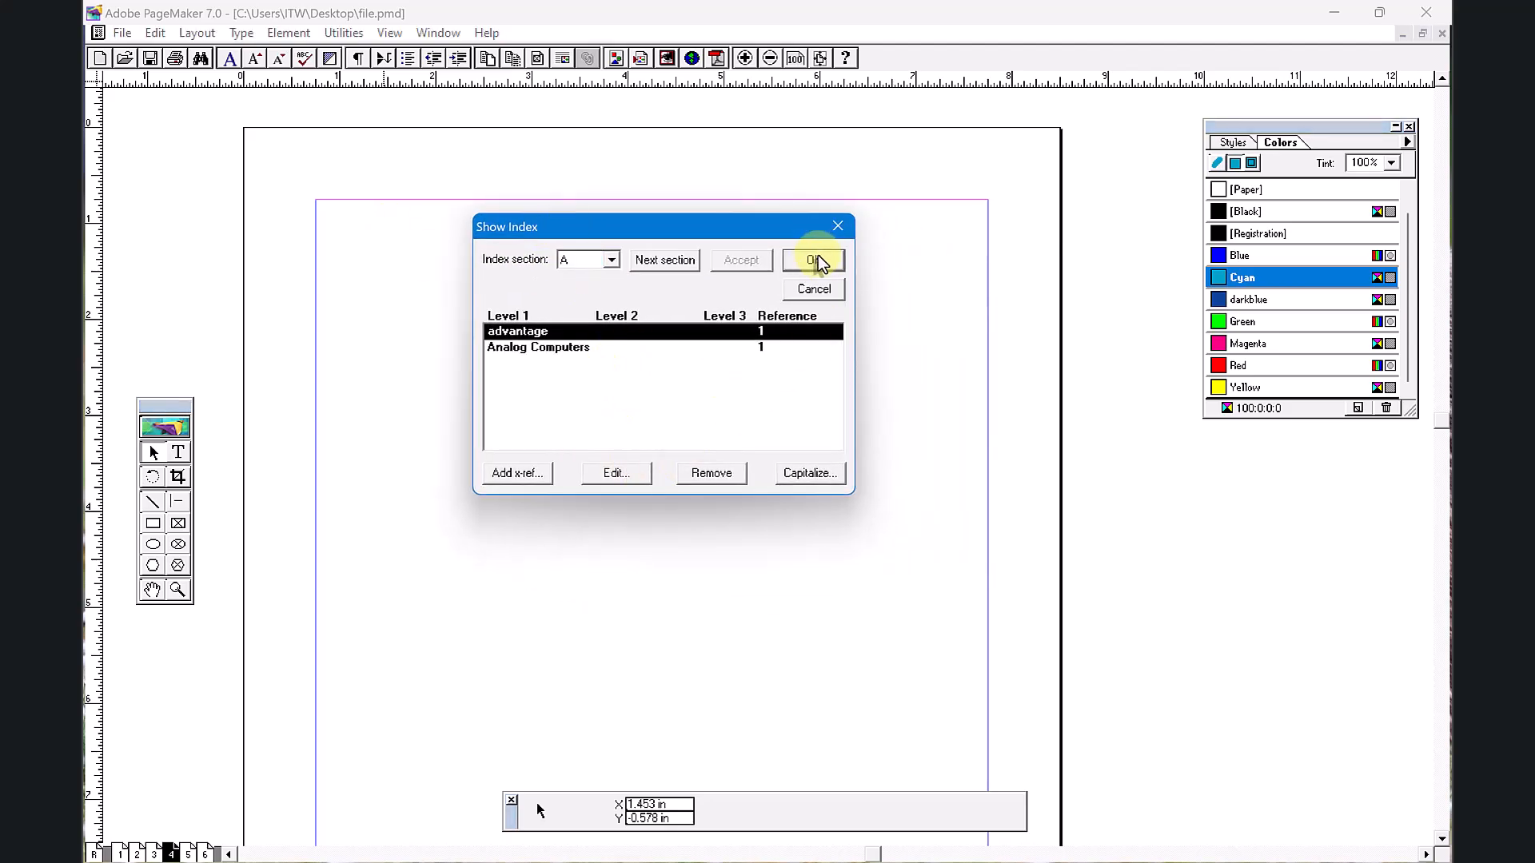
Step: Create an index titled "Index Table" and flow it onto page 4 from the upper-left corner of the margins
{"action": "left_click", "coordinate": [389, 35]}
{"action": "mouse_move", "coordinate": [344, 35]}
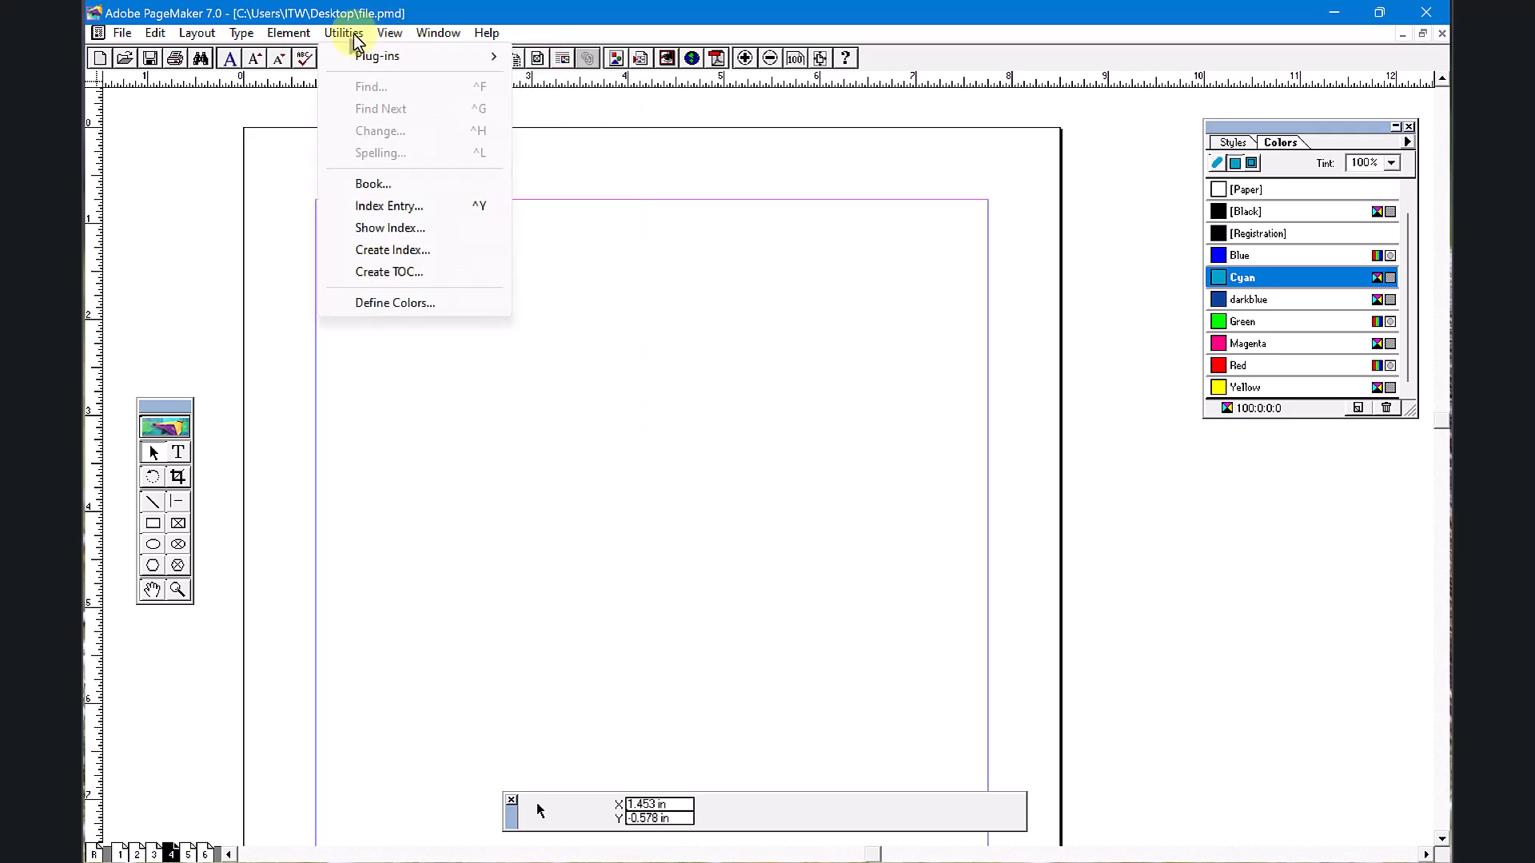
{"action": "left_click", "coordinate": [383, 251]}
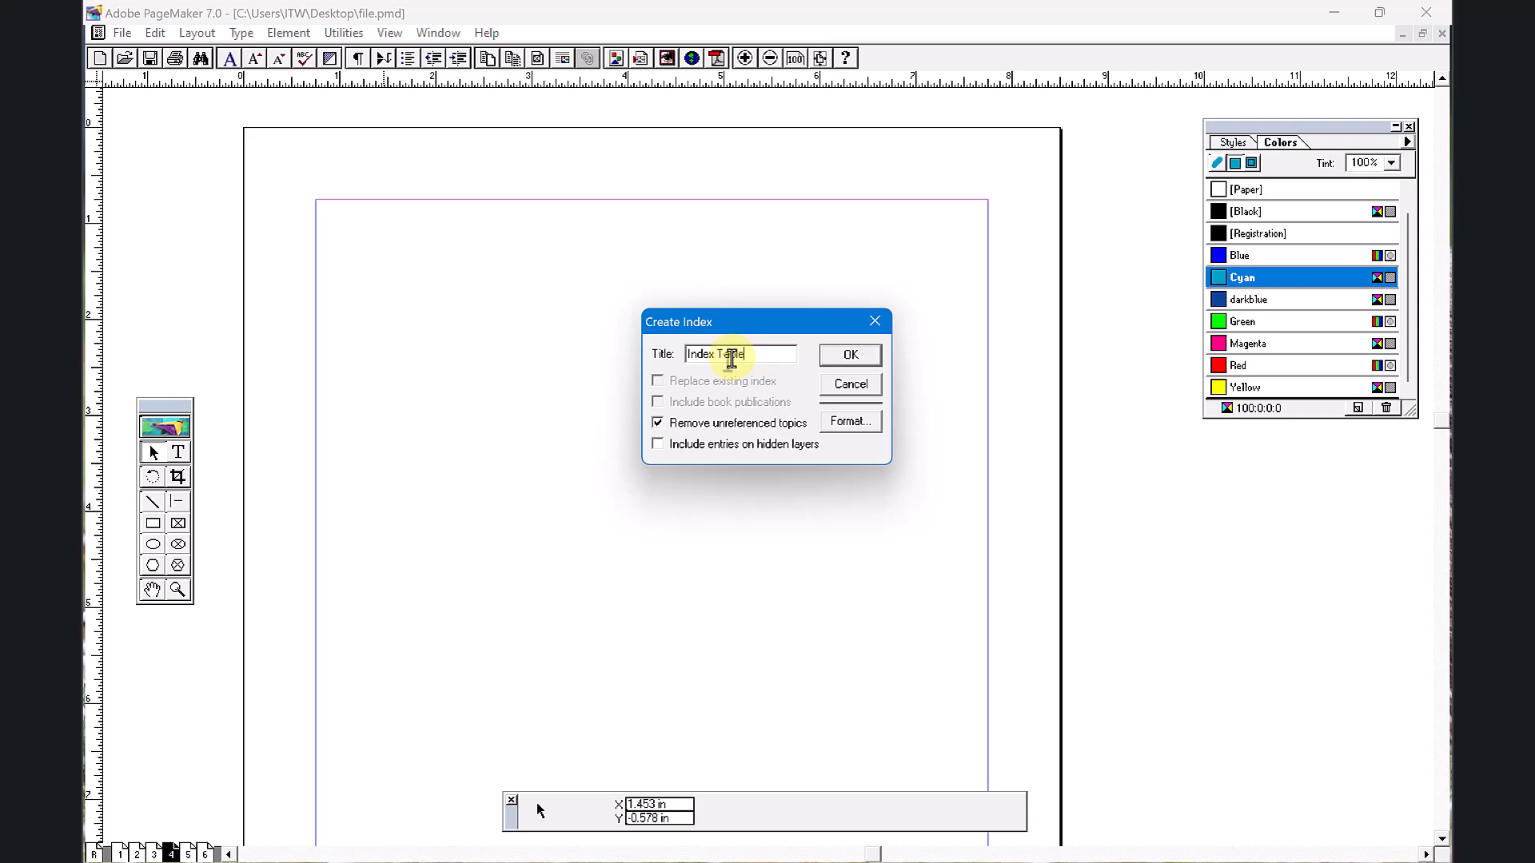
{"action": "left_click", "coordinate": [850, 356]}
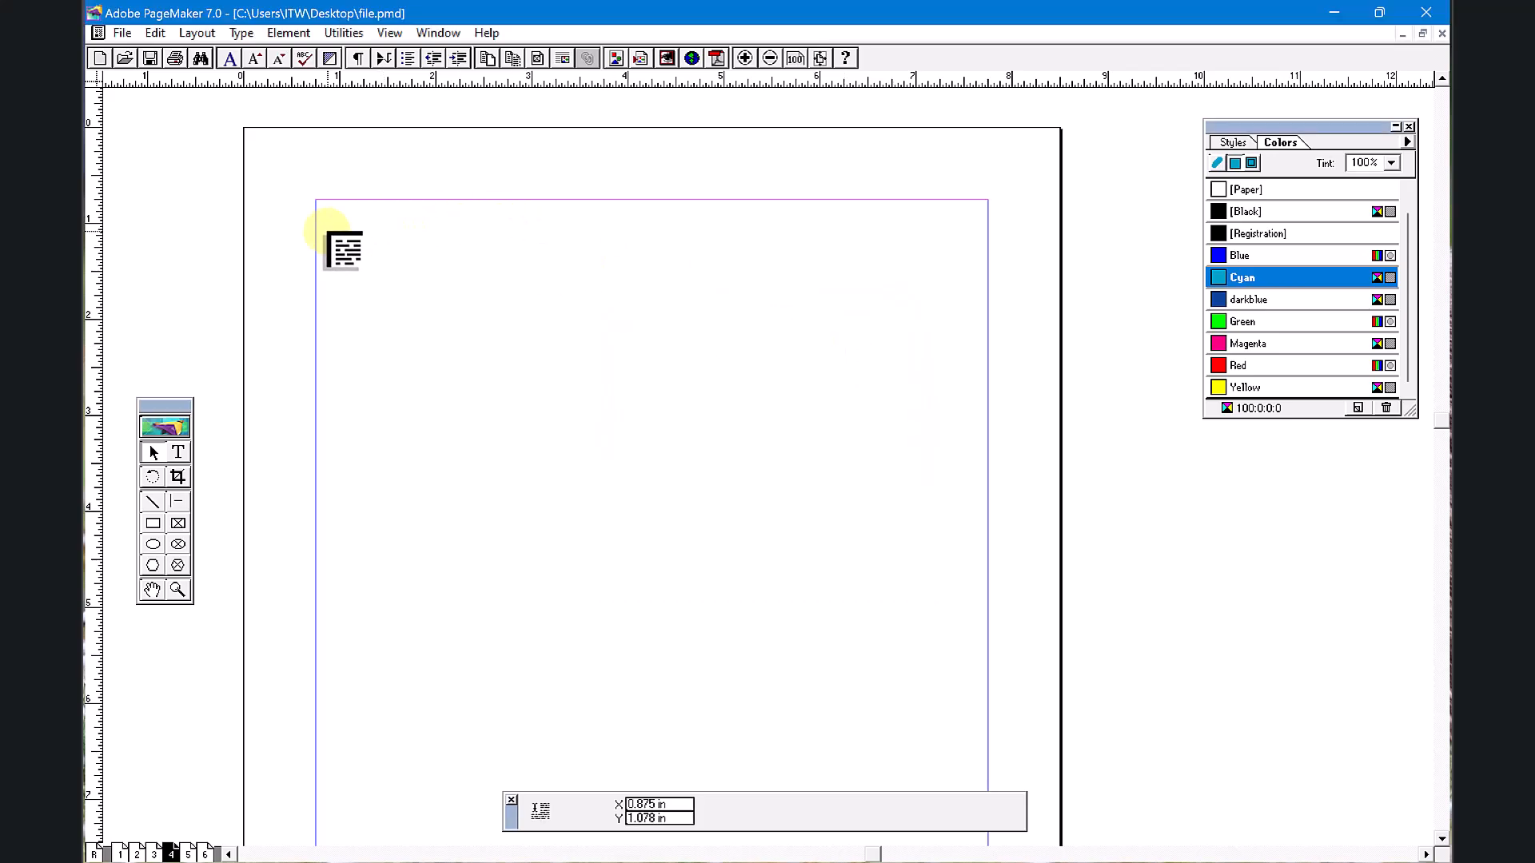
{"action": "key", "text": "ctrl"}
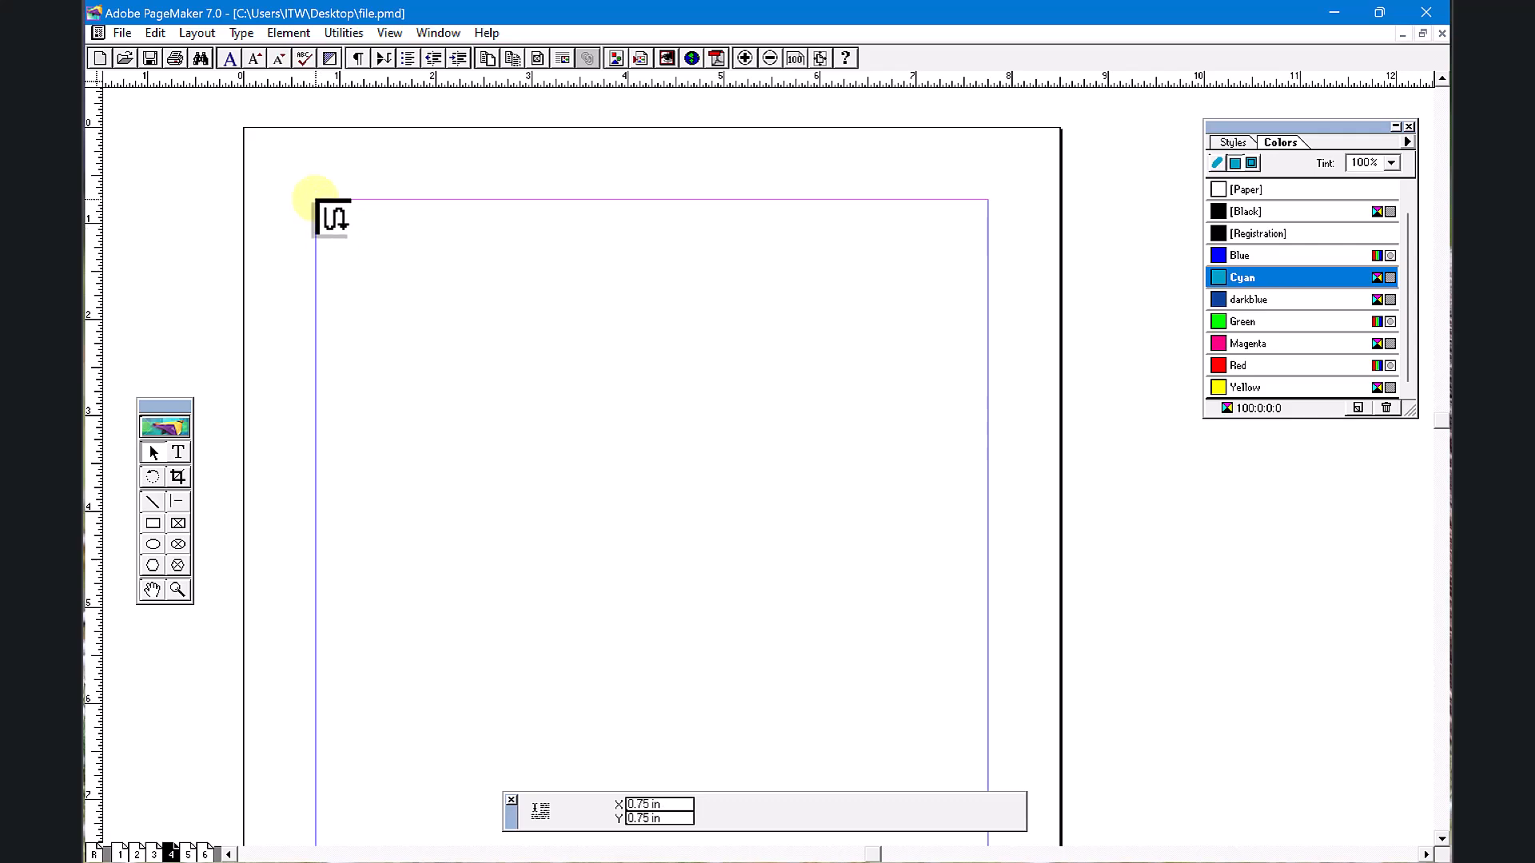
{"action": "left_click", "coordinate": [332, 216]}
{"action": "left_click", "coordinate": [591, 480]}
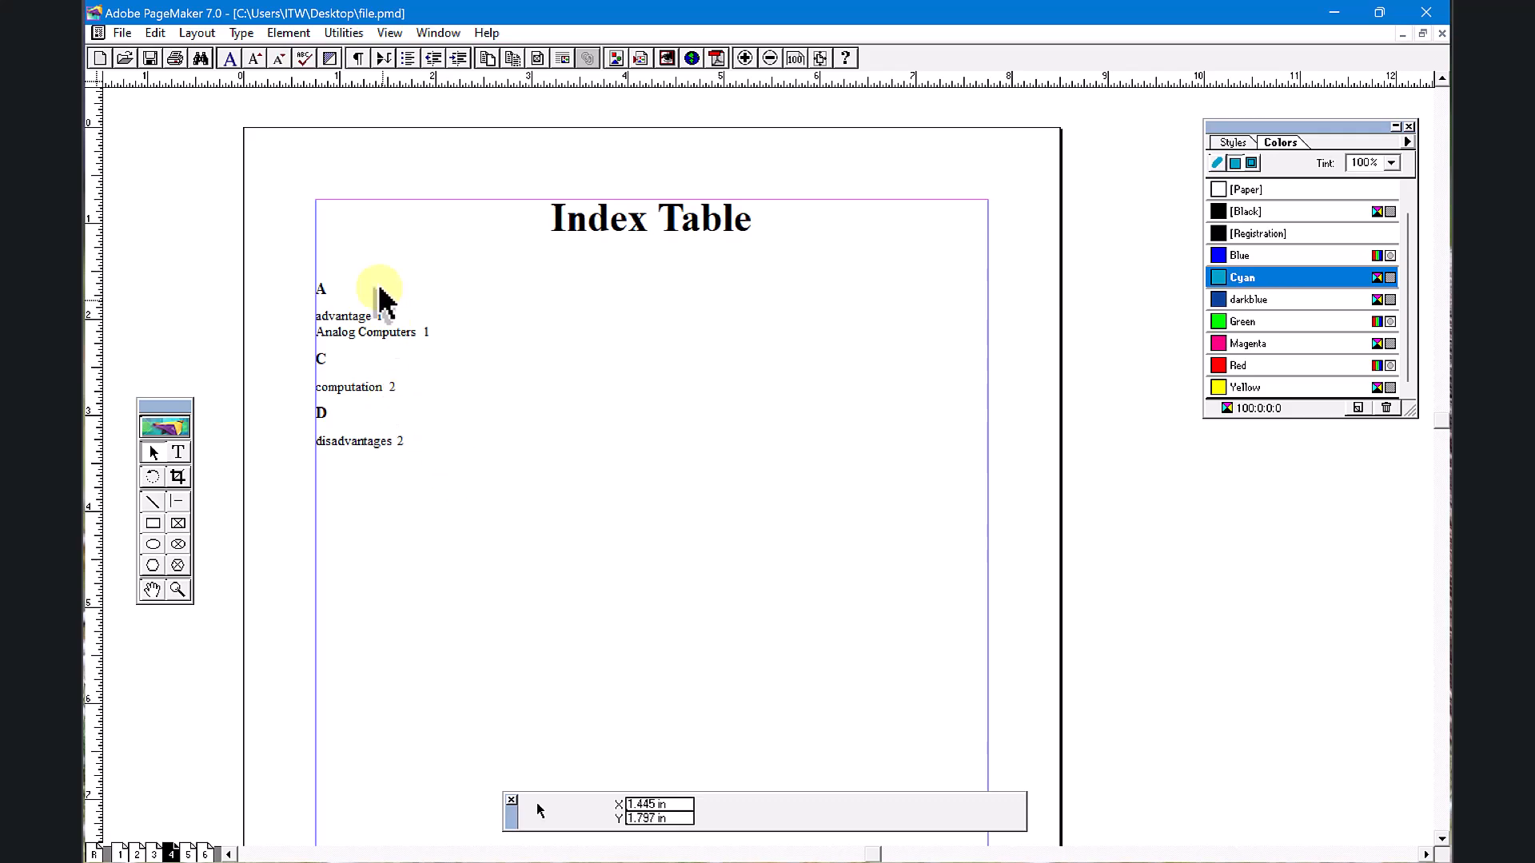
{"action": "left_click", "coordinate": [344, 33]}
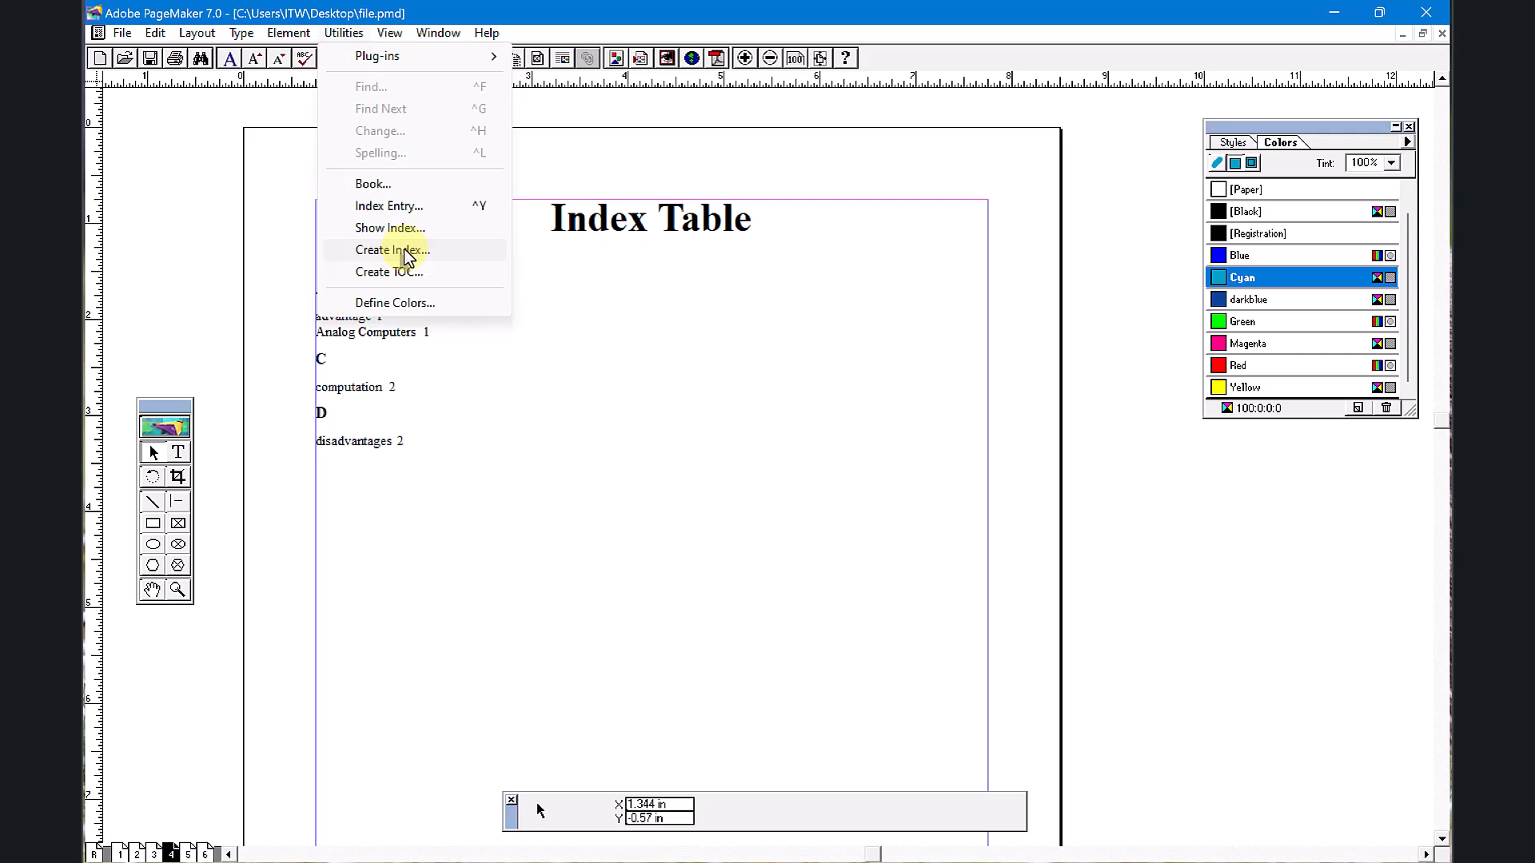
{"action": "left_click", "coordinate": [399, 387]}
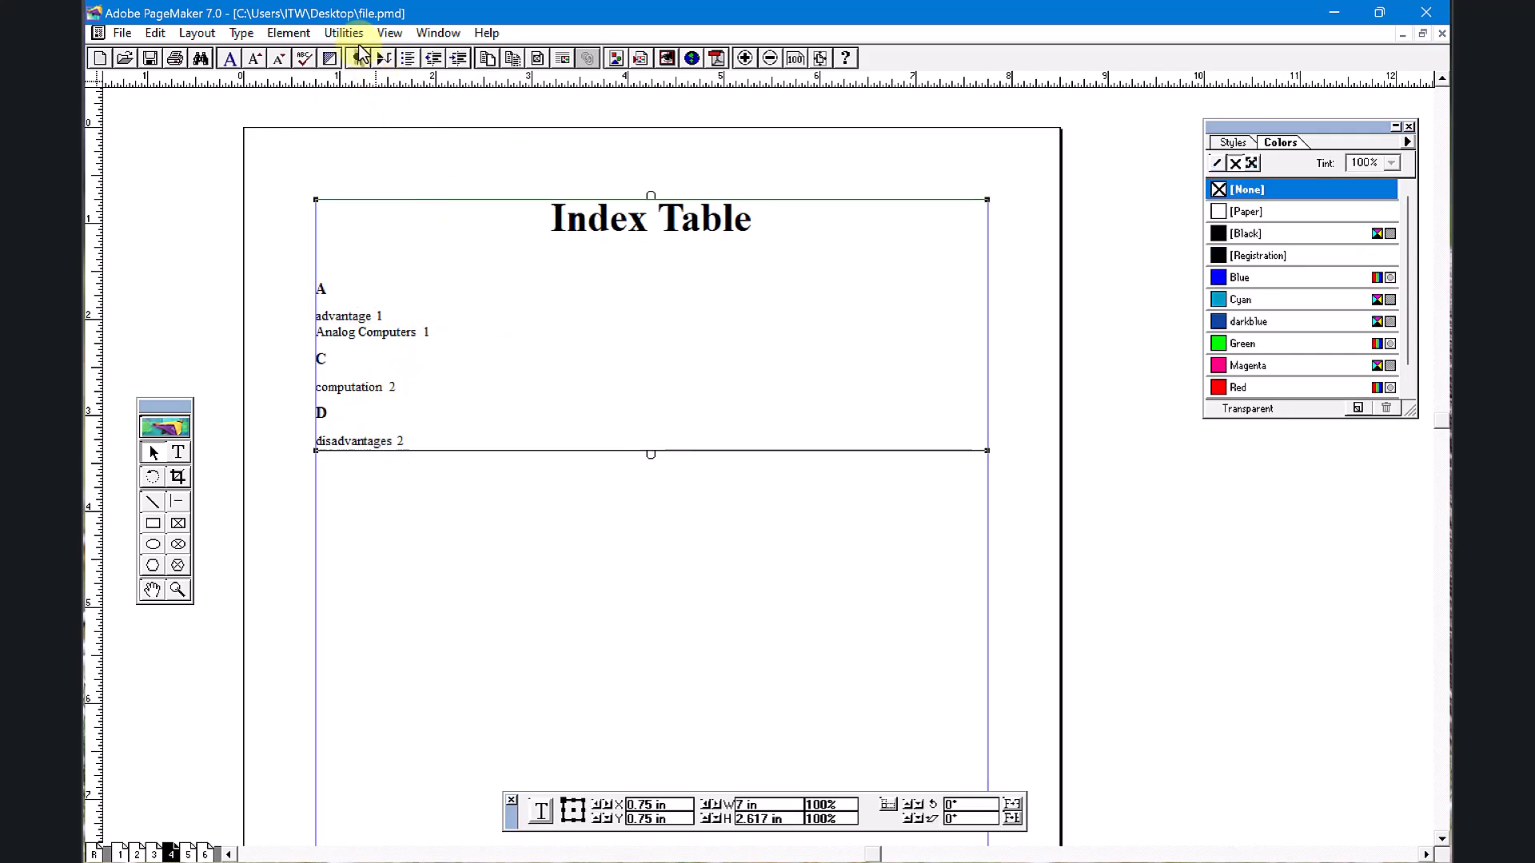
Step: Set the font size of all the text in page 3's "Analog computers" story to 16
{"action": "left_click", "coordinate": [155, 854]}
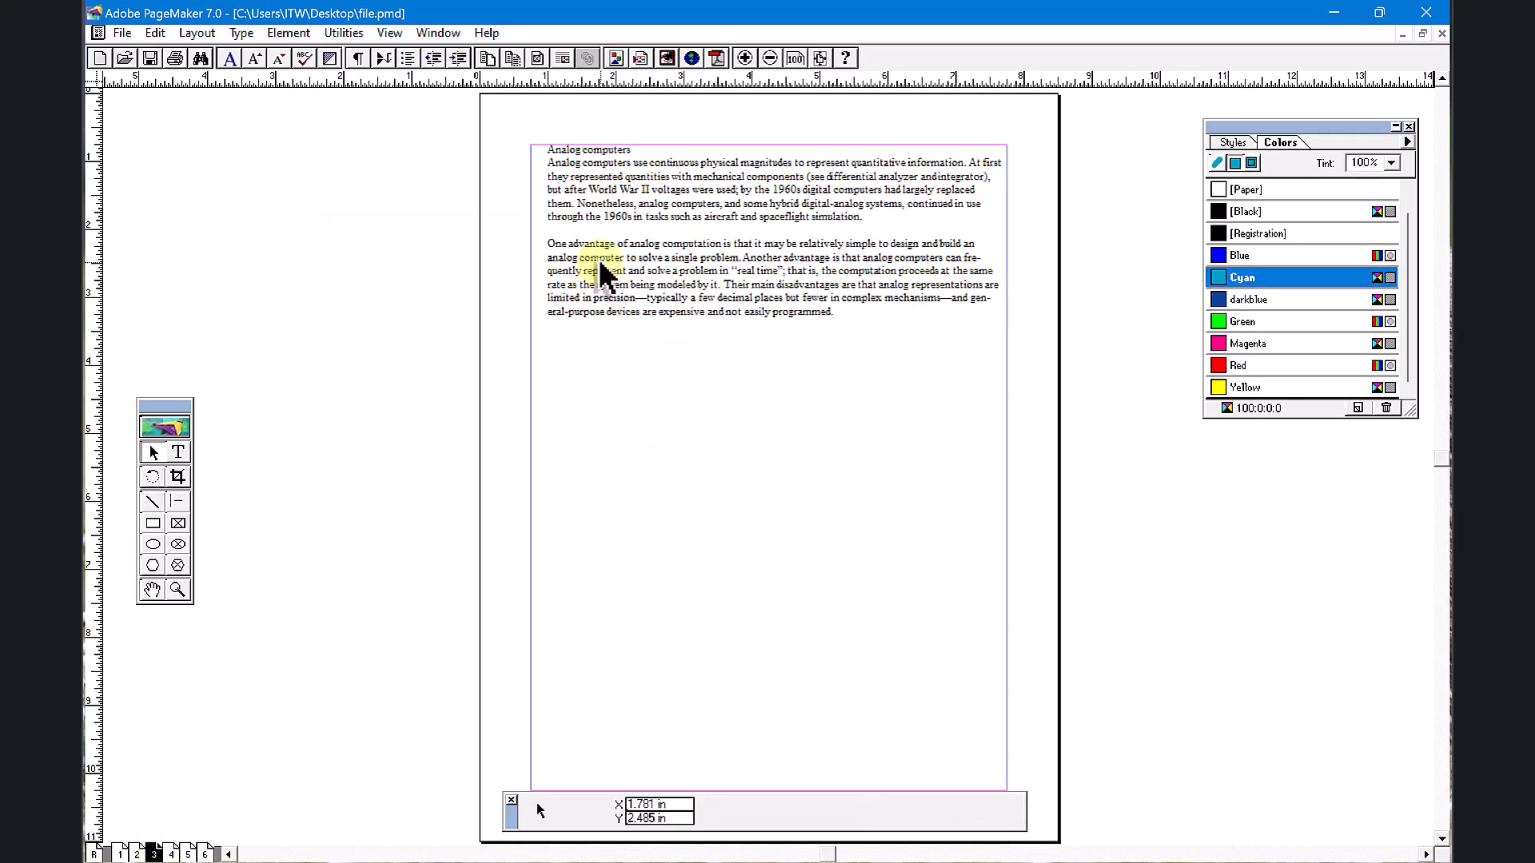
{"action": "key", "text": "ctrl+1"}
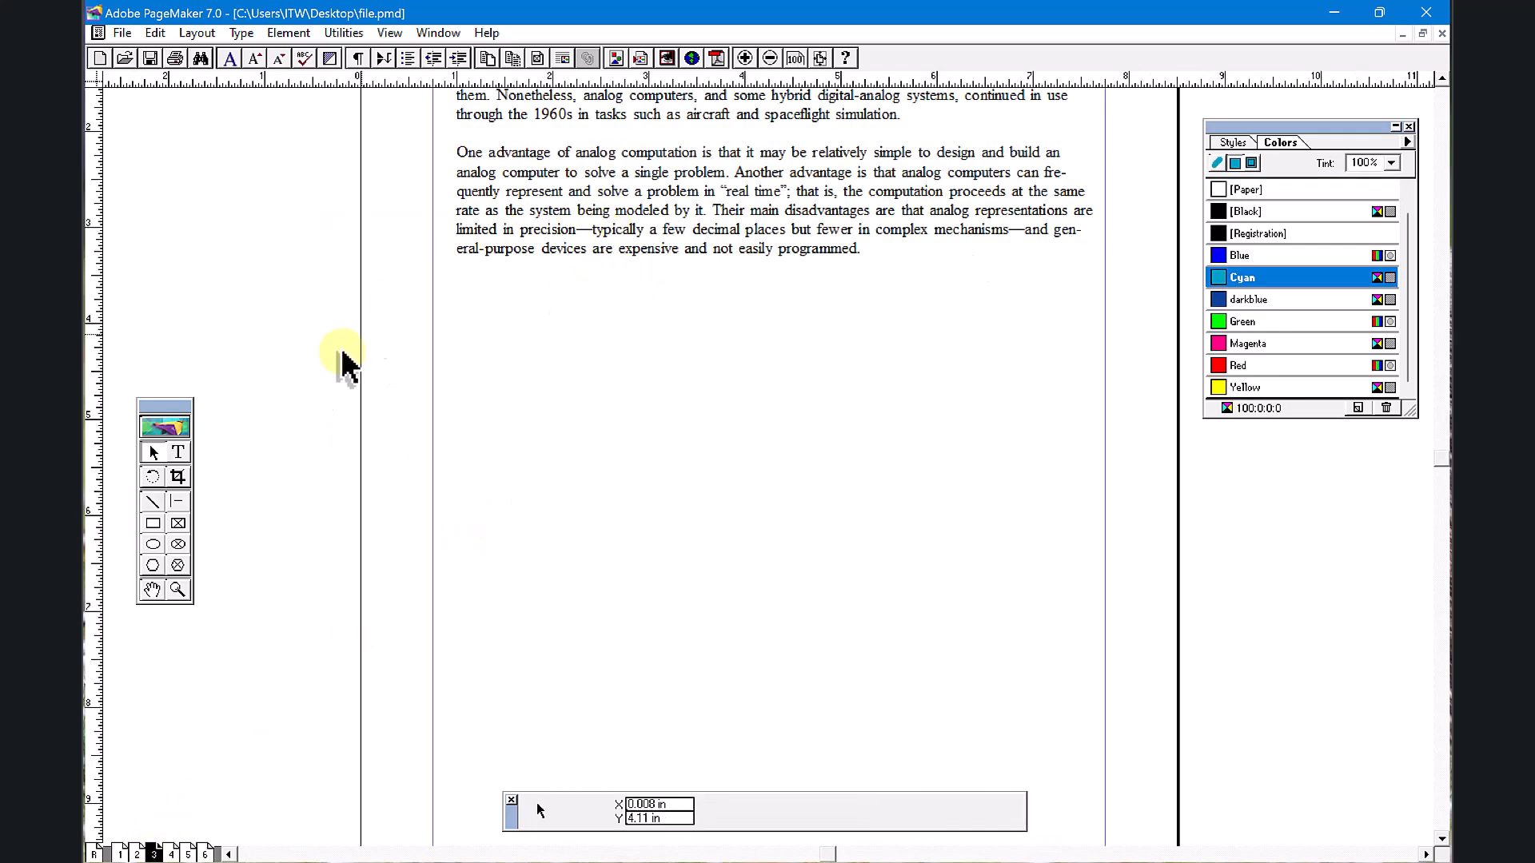
{"action": "left_click", "coordinate": [177, 452]}
{"action": "left_click", "coordinate": [676, 226]}
{"action": "key", "text": "ctrl+a"}
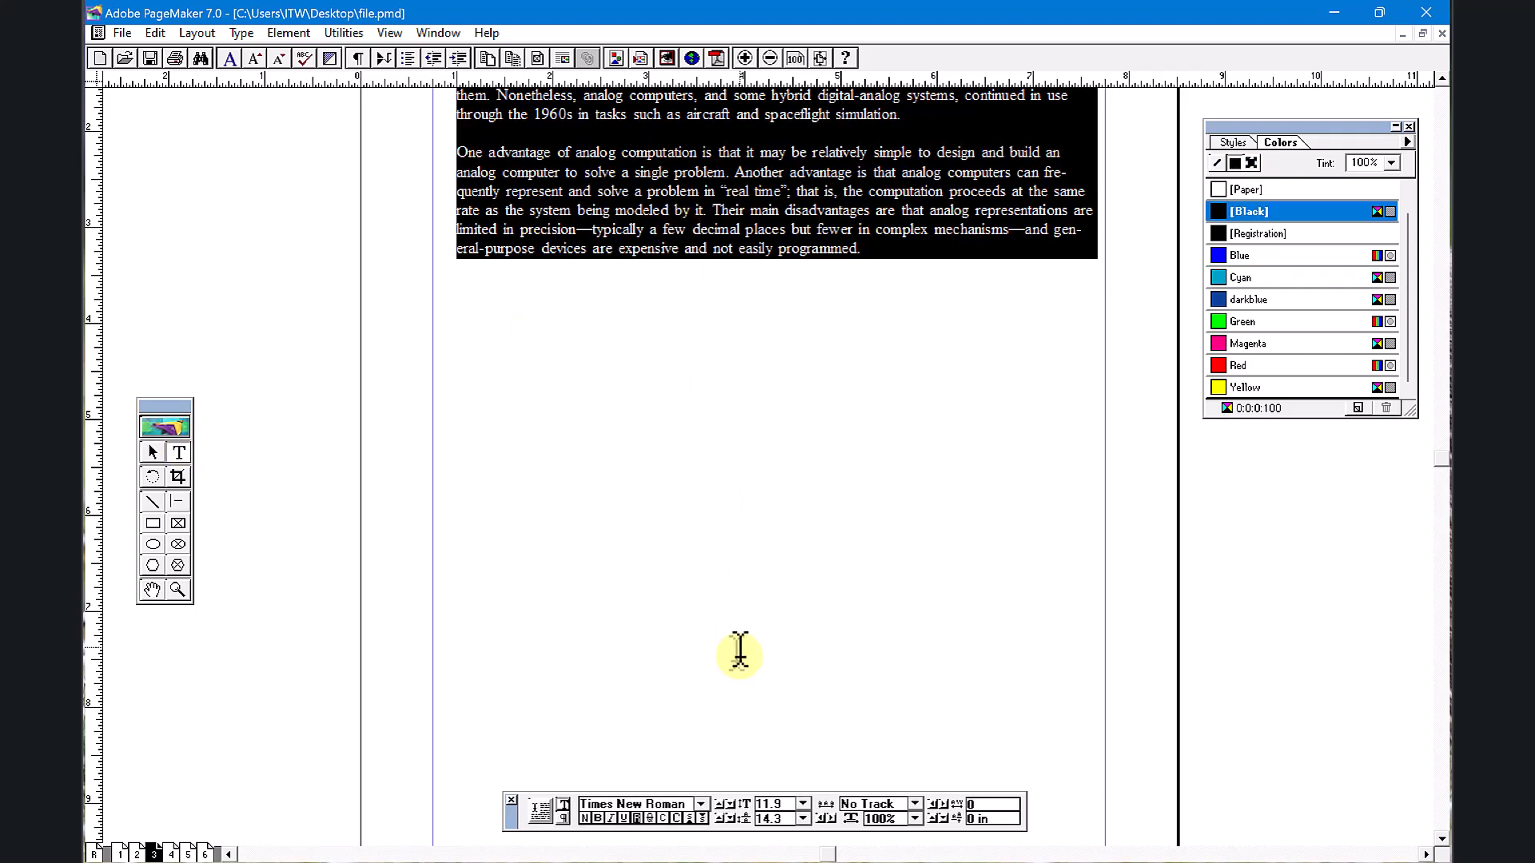
{"action": "left_click", "coordinate": [772, 804]}
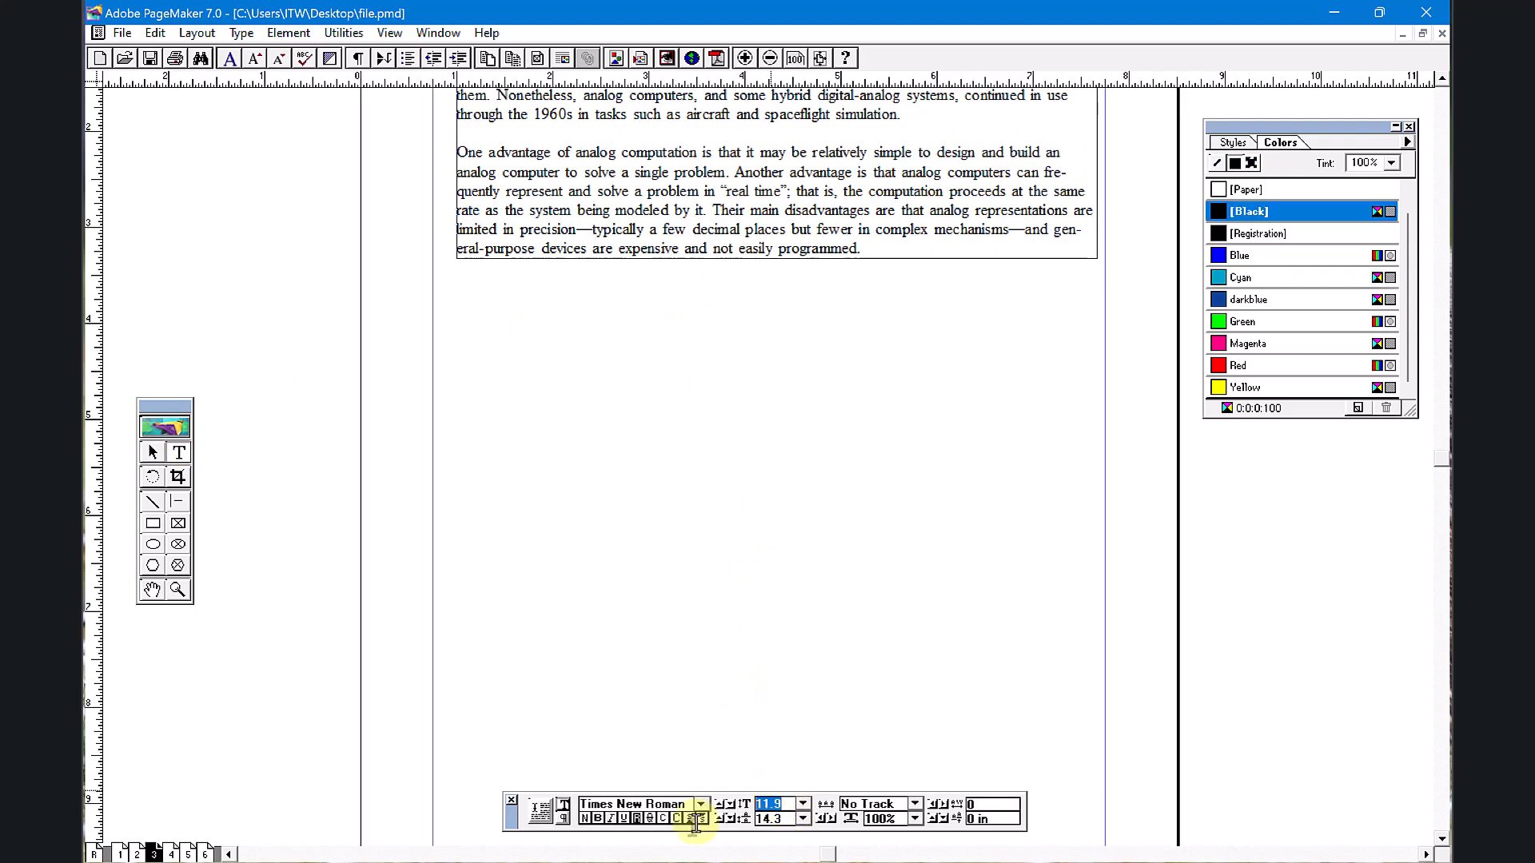
{"action": "key", "text": "Return"}
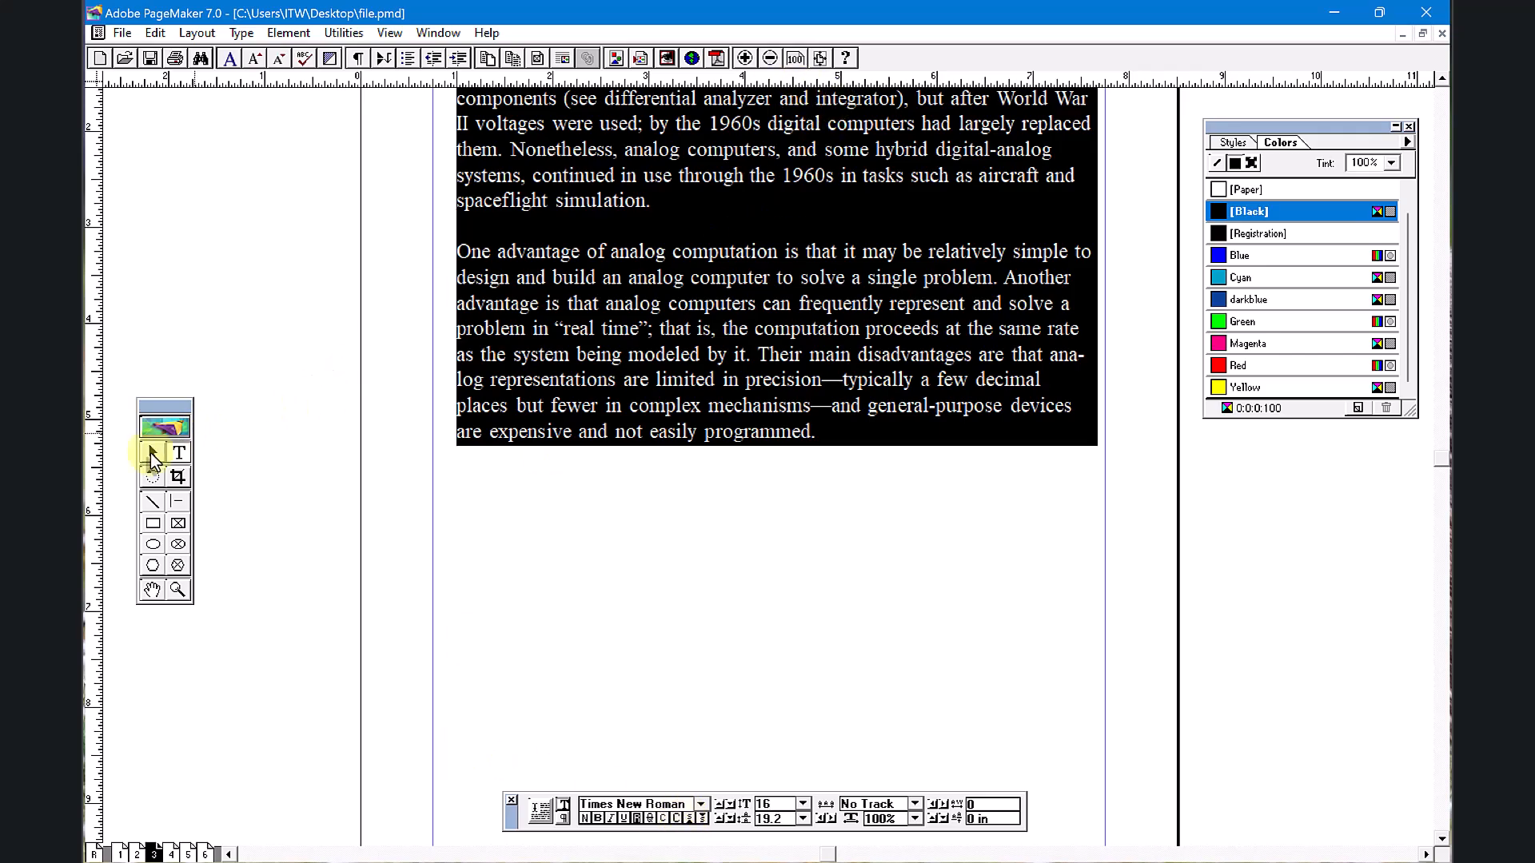
Step: Add the word "simulation" from the end of page 3's first paragraph to the index as a page reference
{"action": "left_click", "coordinate": [152, 589]}
{"action": "left_click_drag", "start_coordinate": [480, 606], "coordinate": [474, 629]}
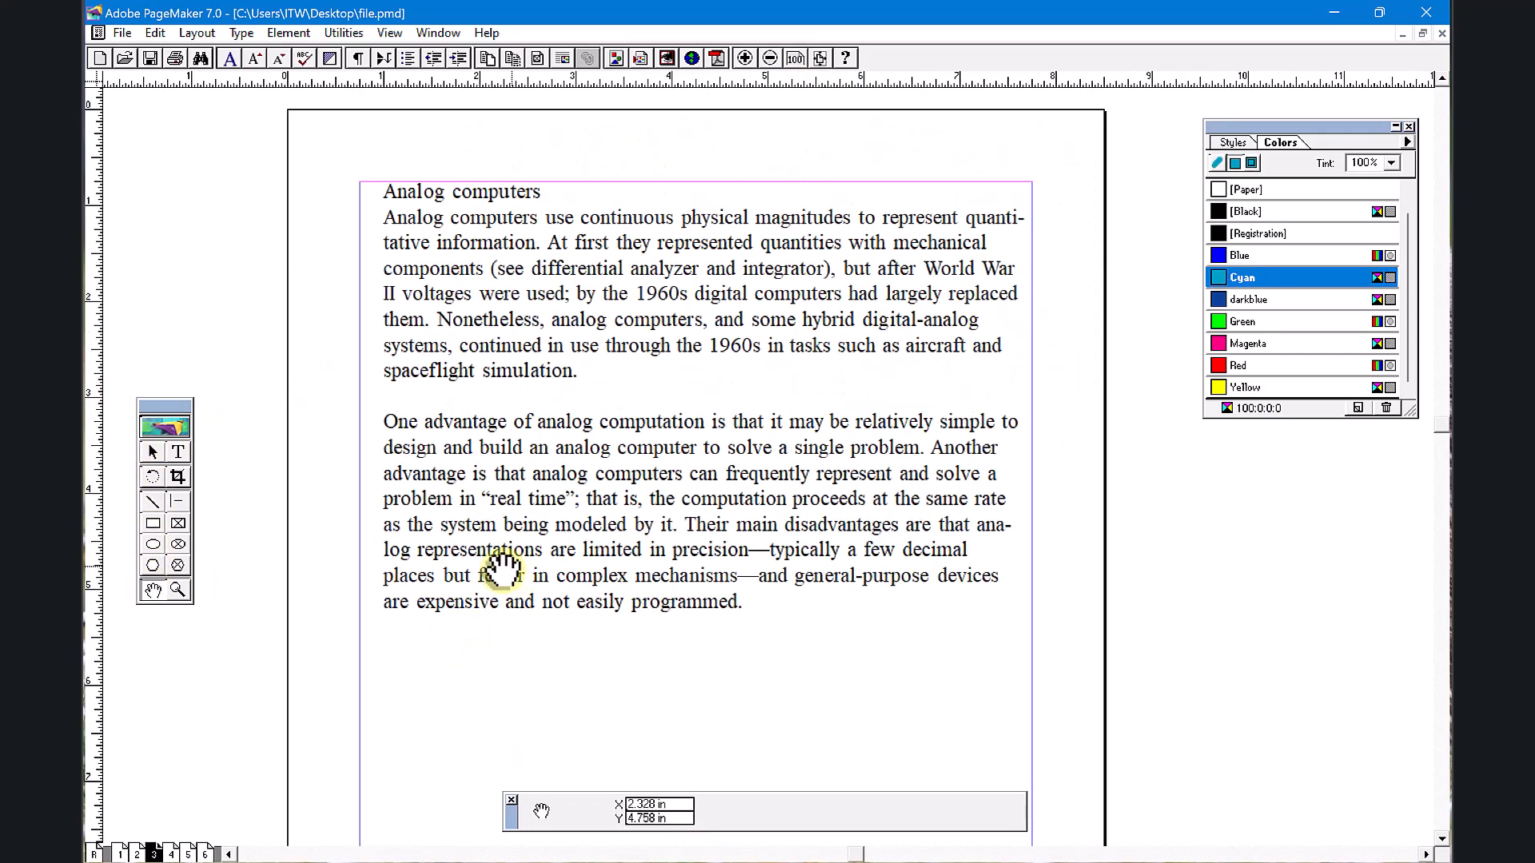
{"action": "left_click", "coordinate": [179, 452]}
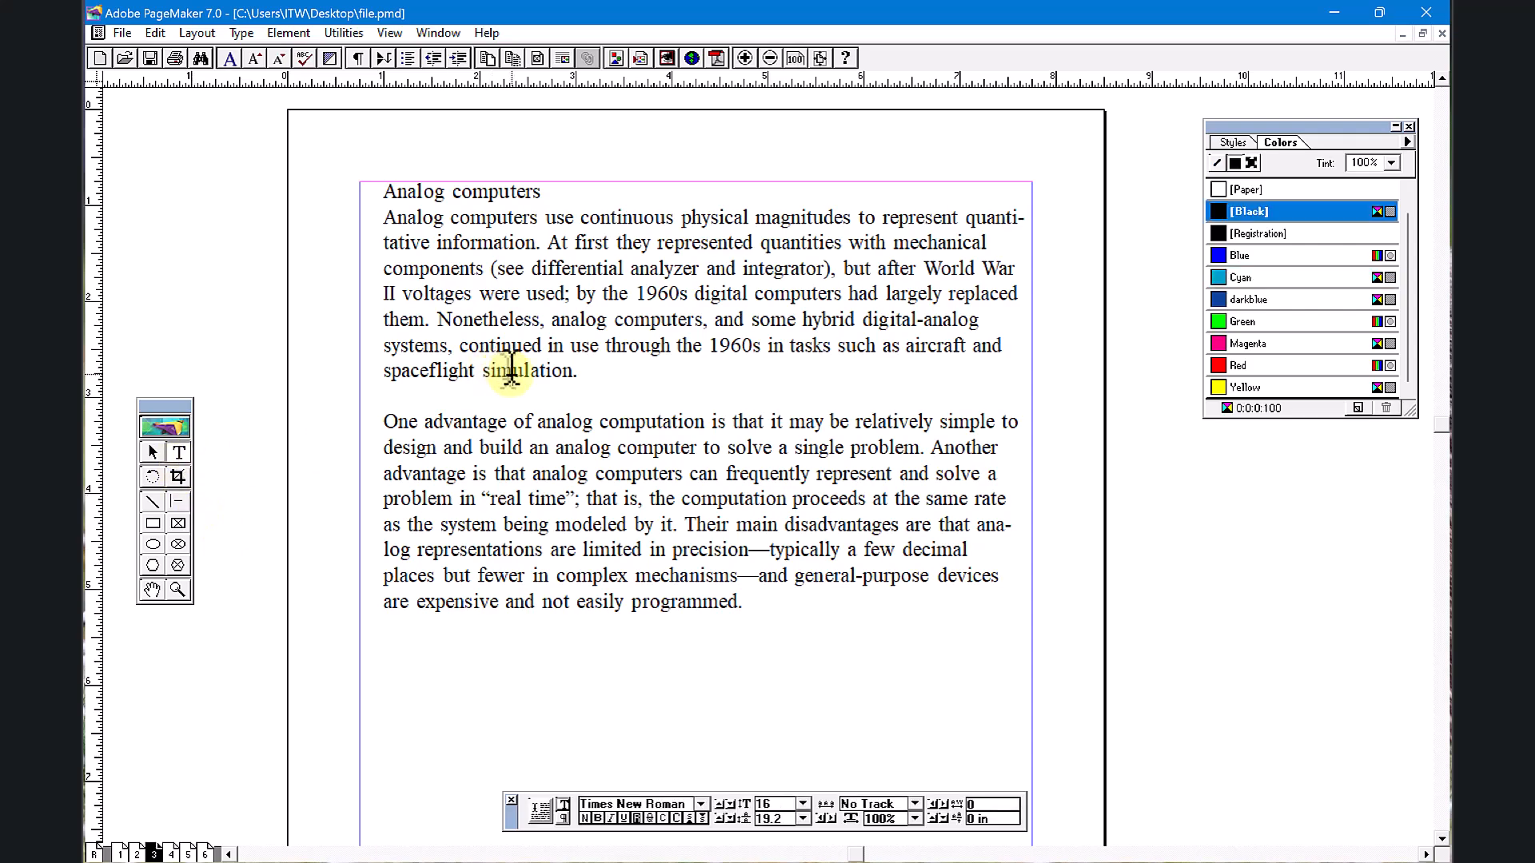
{"action": "left_click_drag", "start_coordinate": [483, 372], "coordinate": [572, 371]}
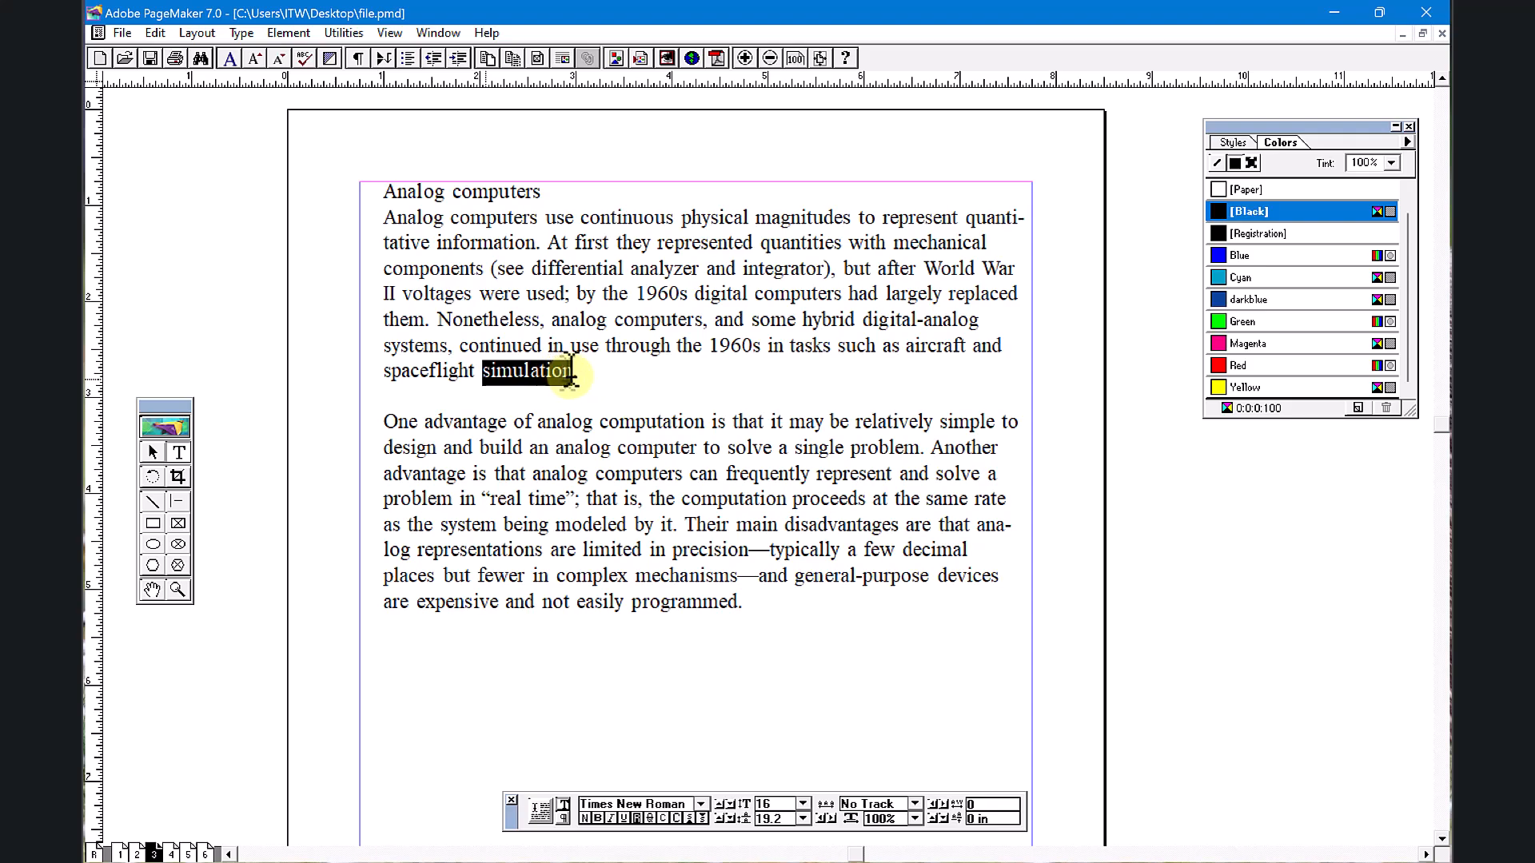
{"action": "left_click", "coordinate": [344, 33]}
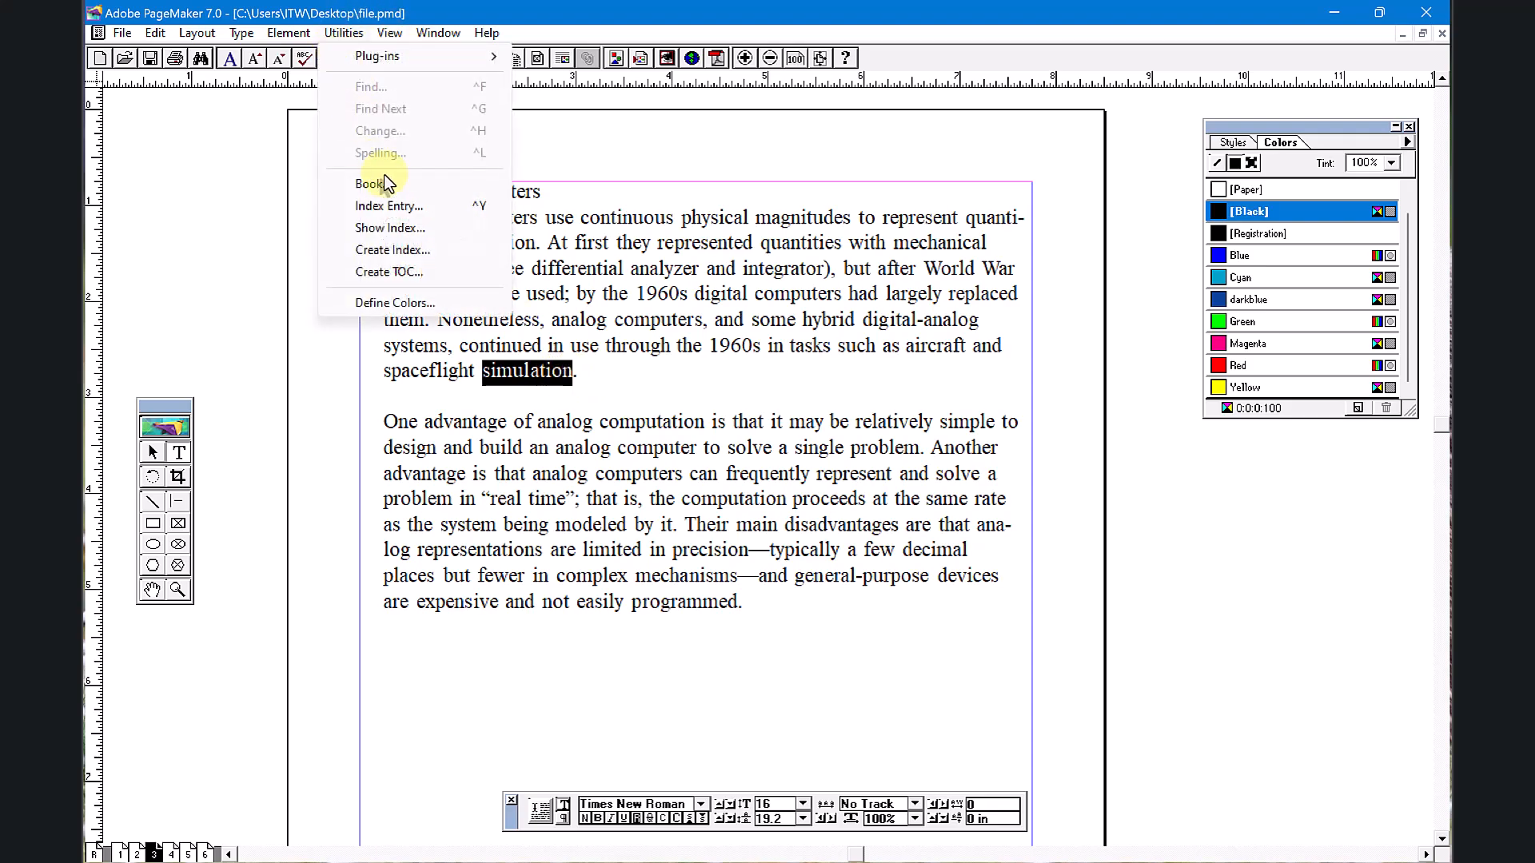
{"action": "left_click", "coordinate": [388, 205]}
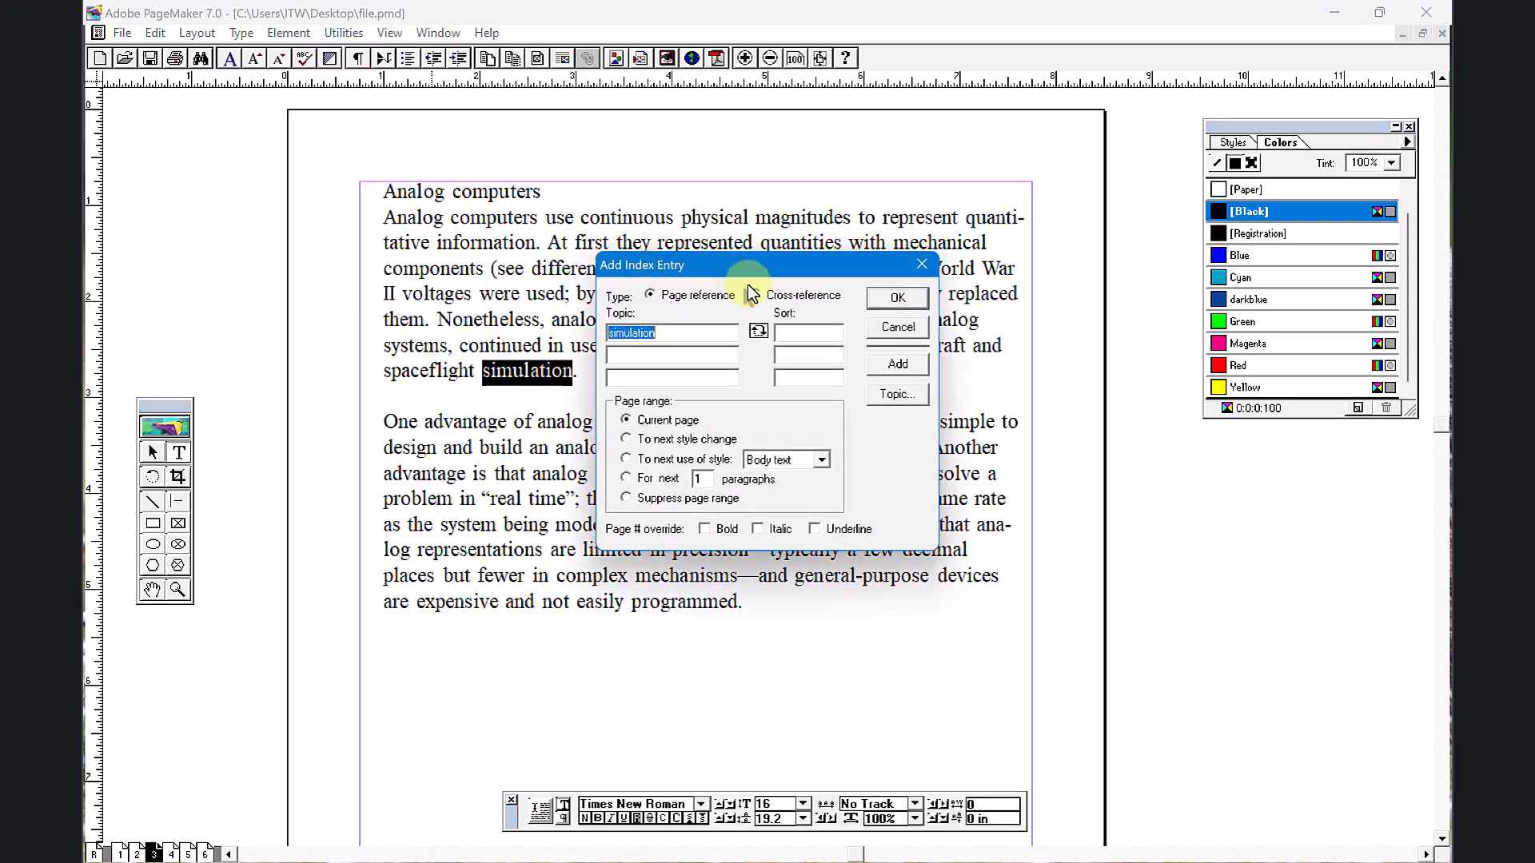
{"action": "left_click", "coordinate": [893, 294]}
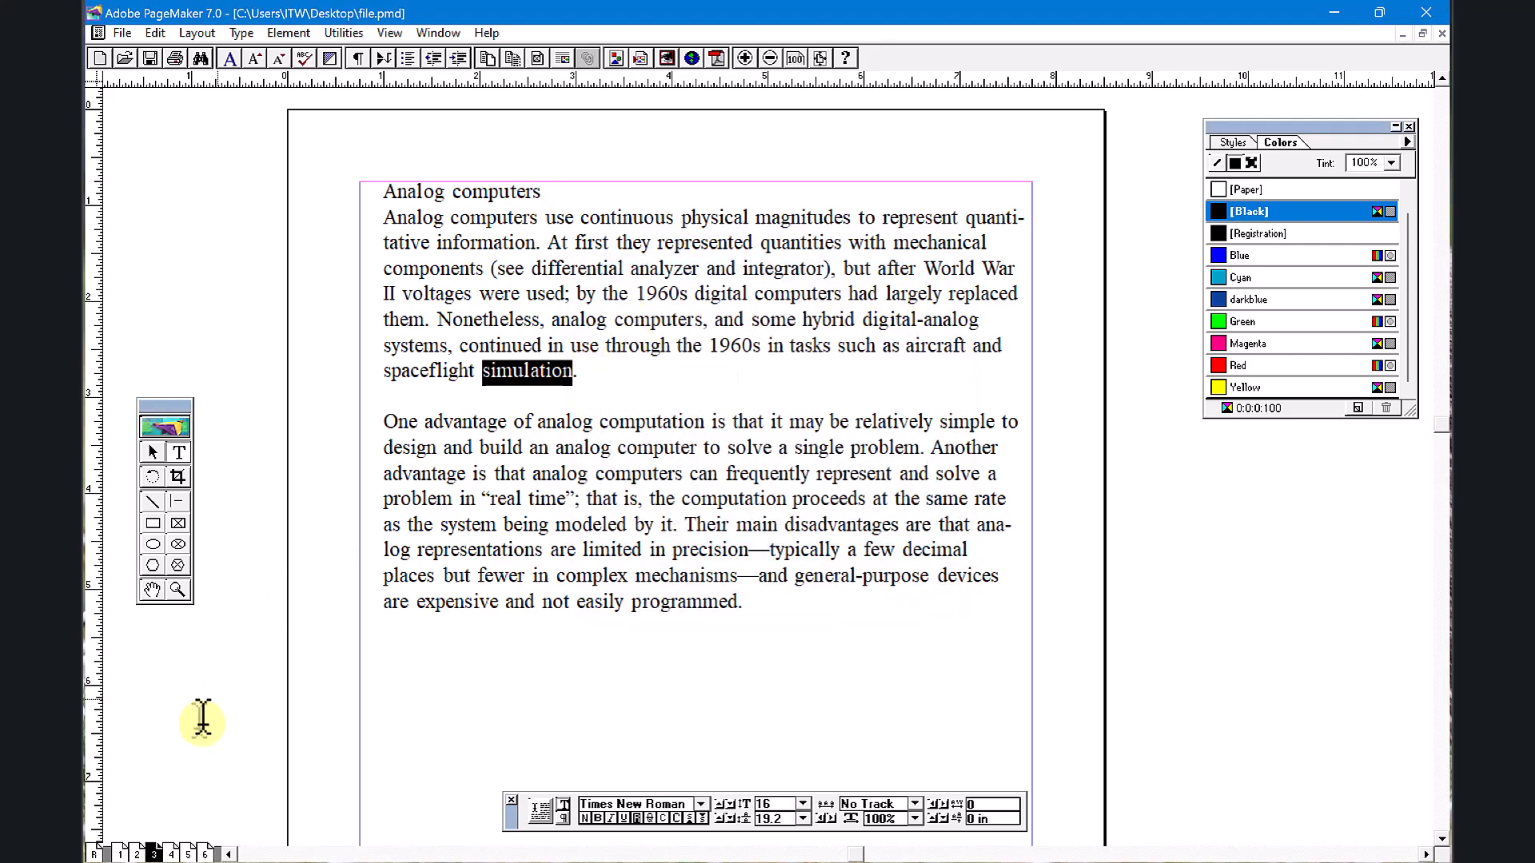
Step: Regenerate the existing Index Table on page 4 with Create Index and examine its updated entries up close
{"action": "left_click", "coordinate": [172, 853]}
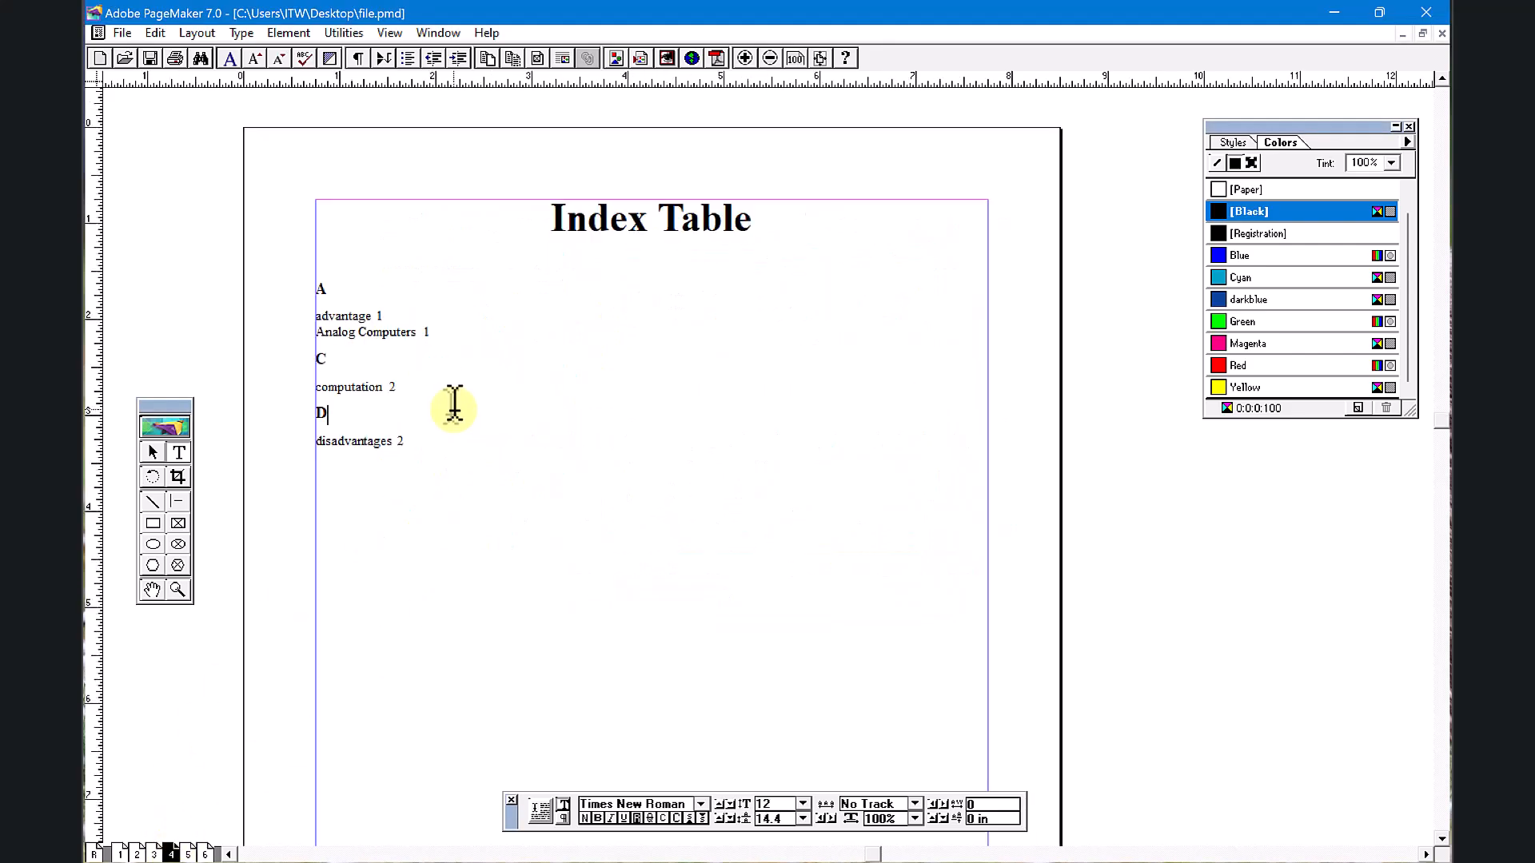
{"action": "left_click", "coordinate": [151, 457]}
{"action": "left_click", "coordinate": [456, 319]}
{"action": "left_click", "coordinate": [343, 33]}
{"action": "left_click", "coordinate": [405, 251]}
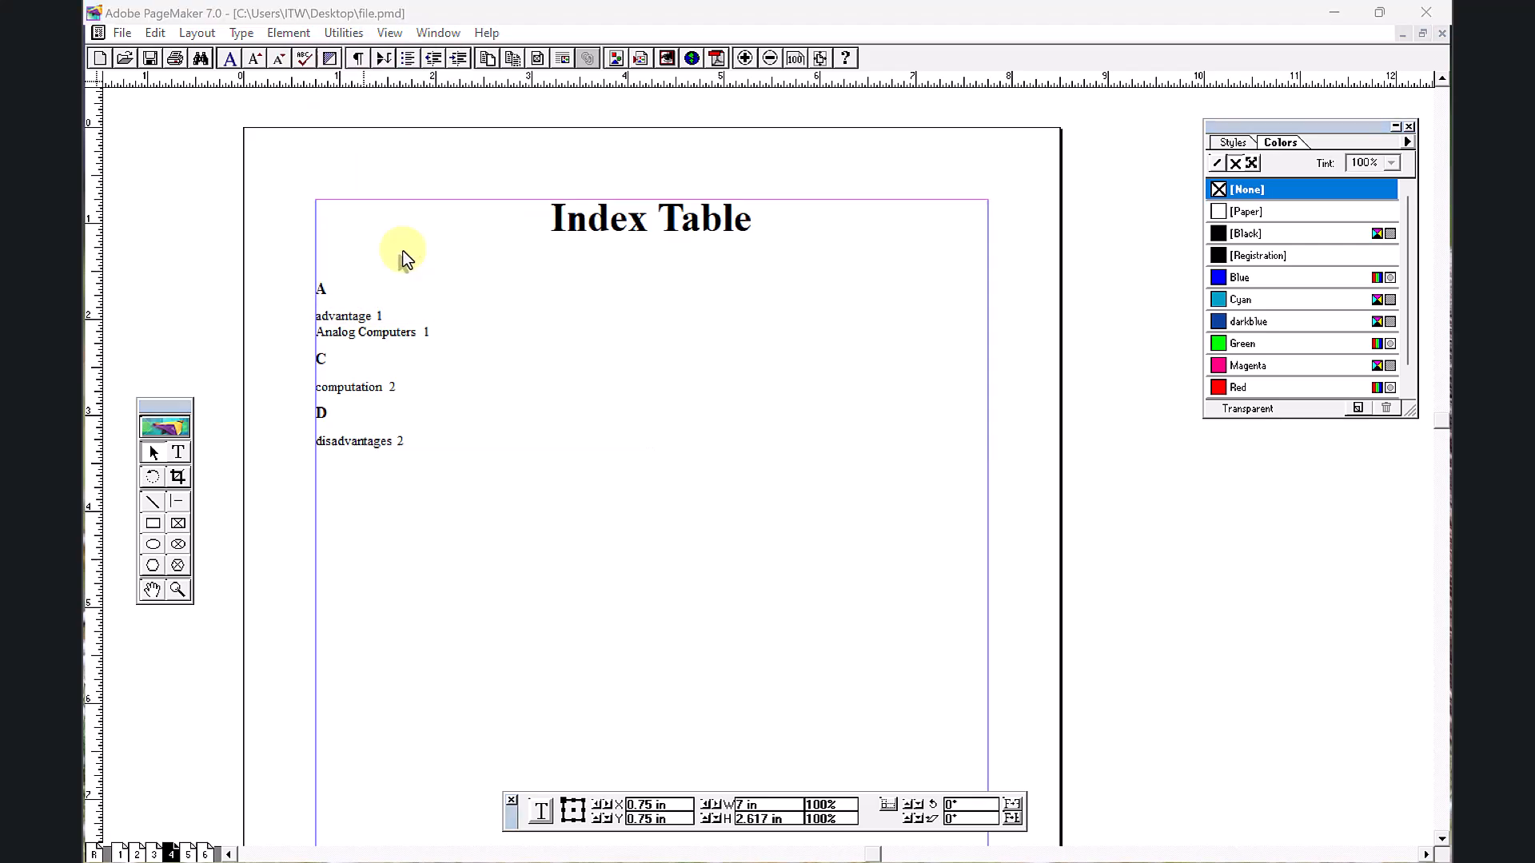
{"action": "left_click", "coordinate": [835, 356]}
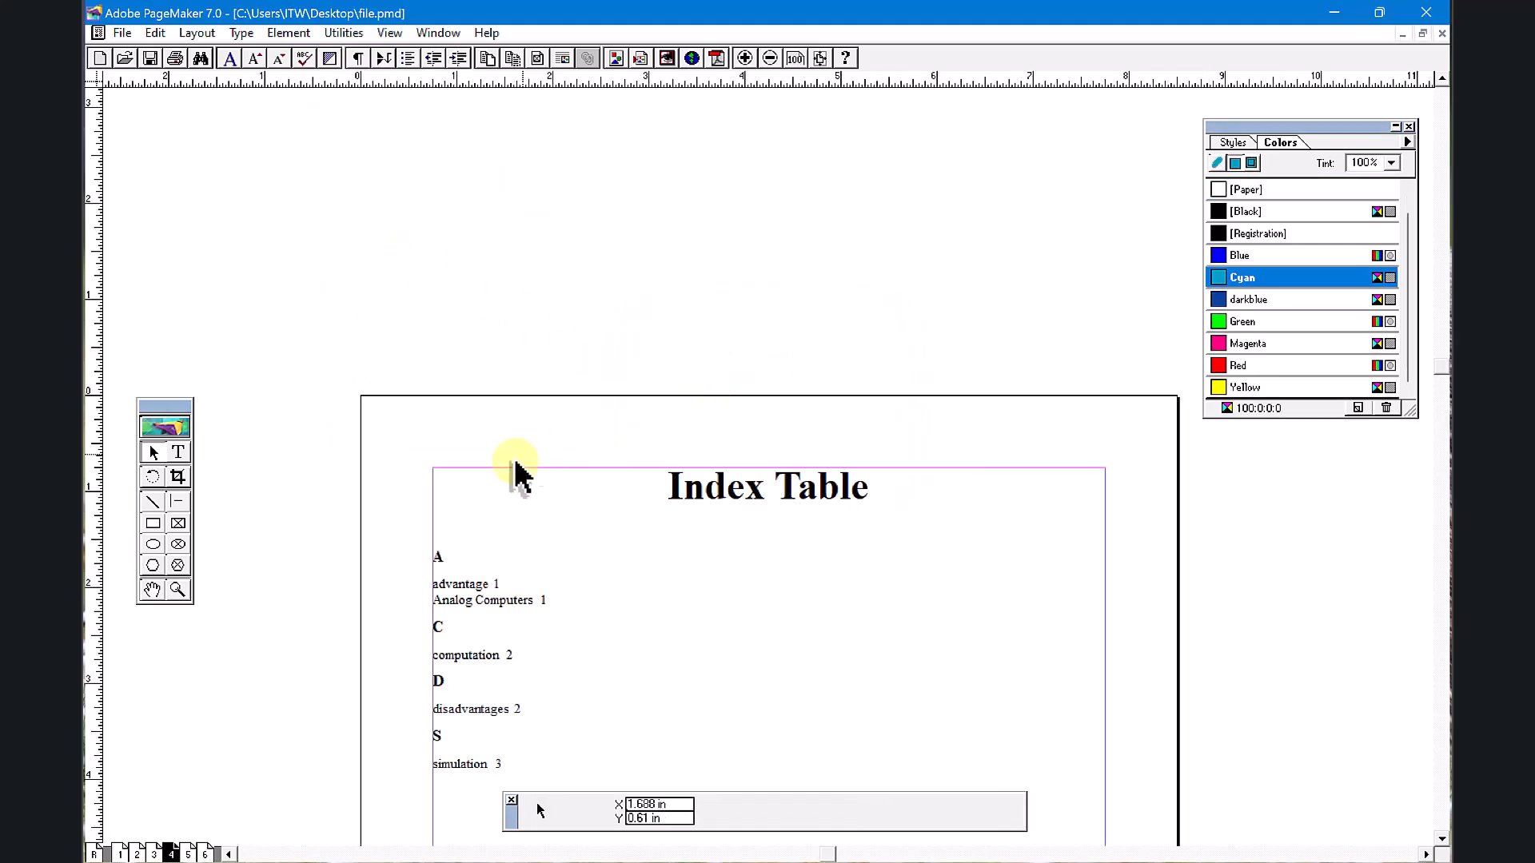
{"action": "left_click", "coordinate": [152, 589]}
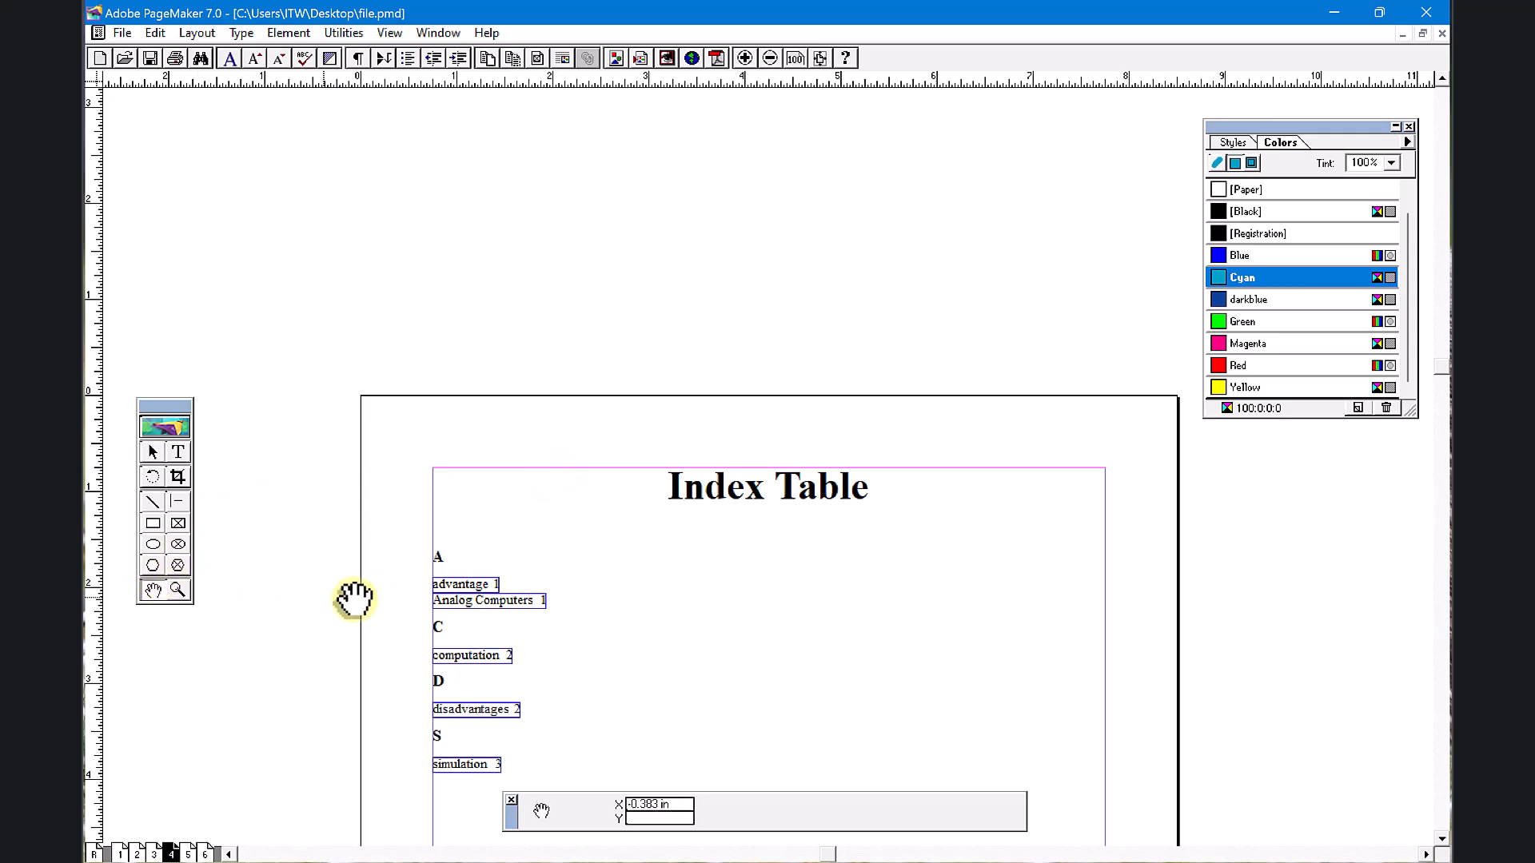
{"action": "left_click_drag", "start_coordinate": [401, 548], "coordinate": [657, 548]}
{"action": "left_click", "coordinate": [177, 589]}
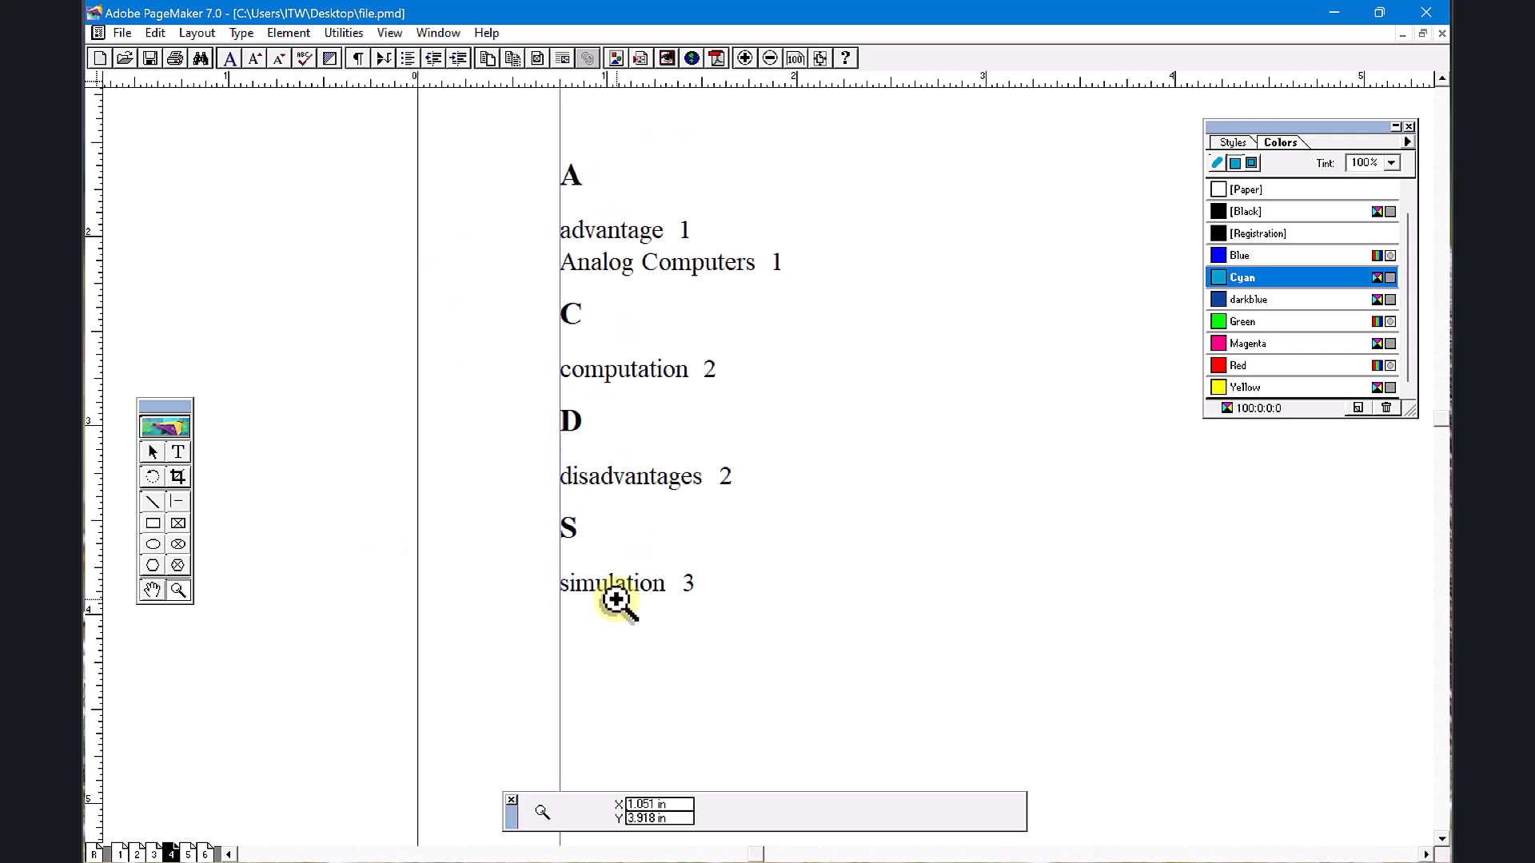
Step: Create a table of contents titled "Contents" and flow it onto page 5 from the upper-left corner of the margins
{"action": "left_click", "coordinate": [342, 36]}
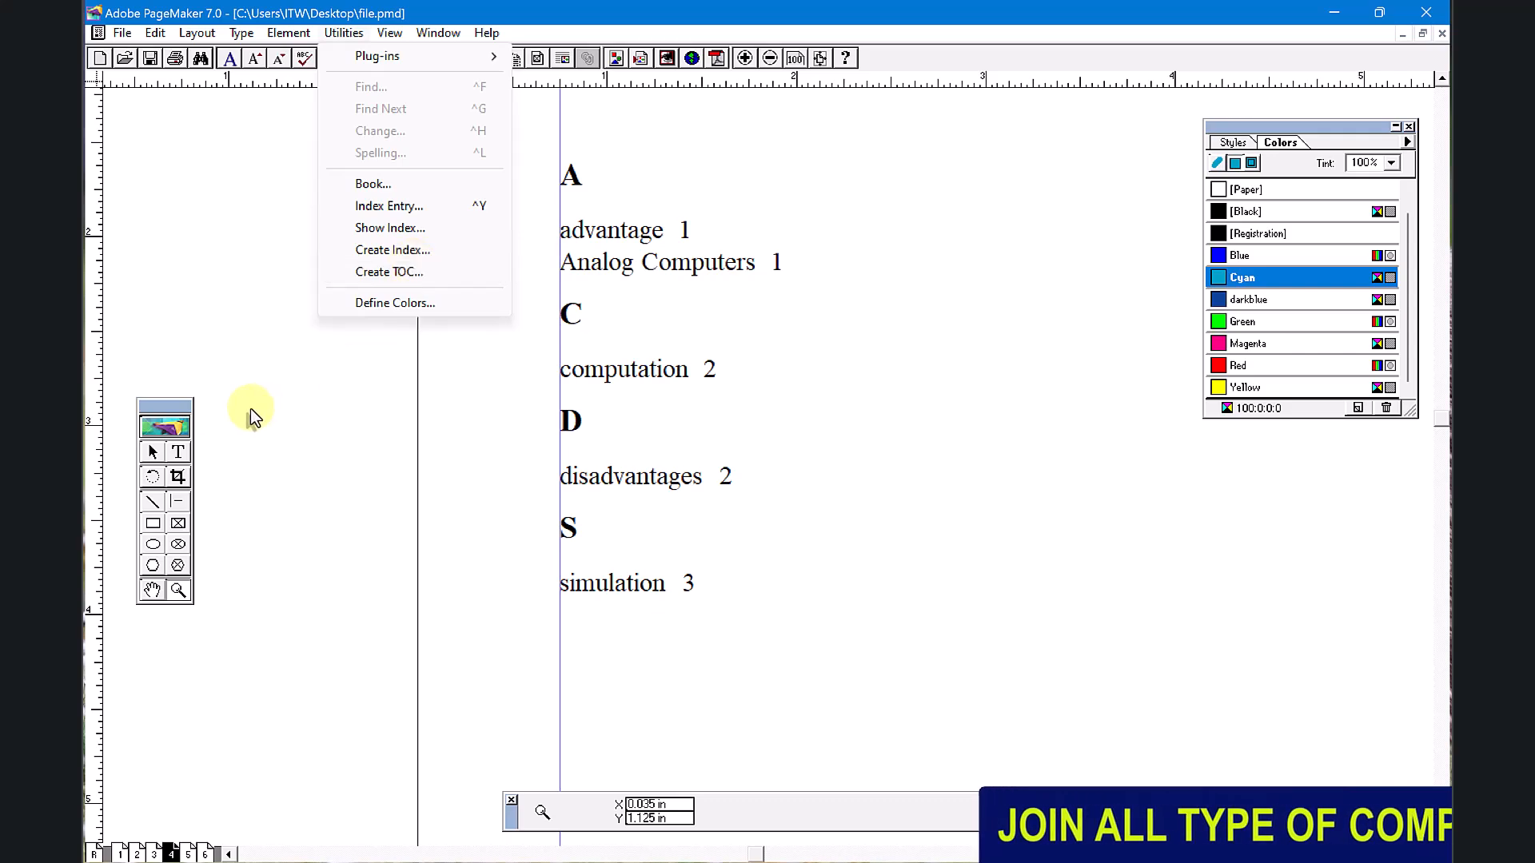
{"action": "left_click", "coordinate": [168, 452]}
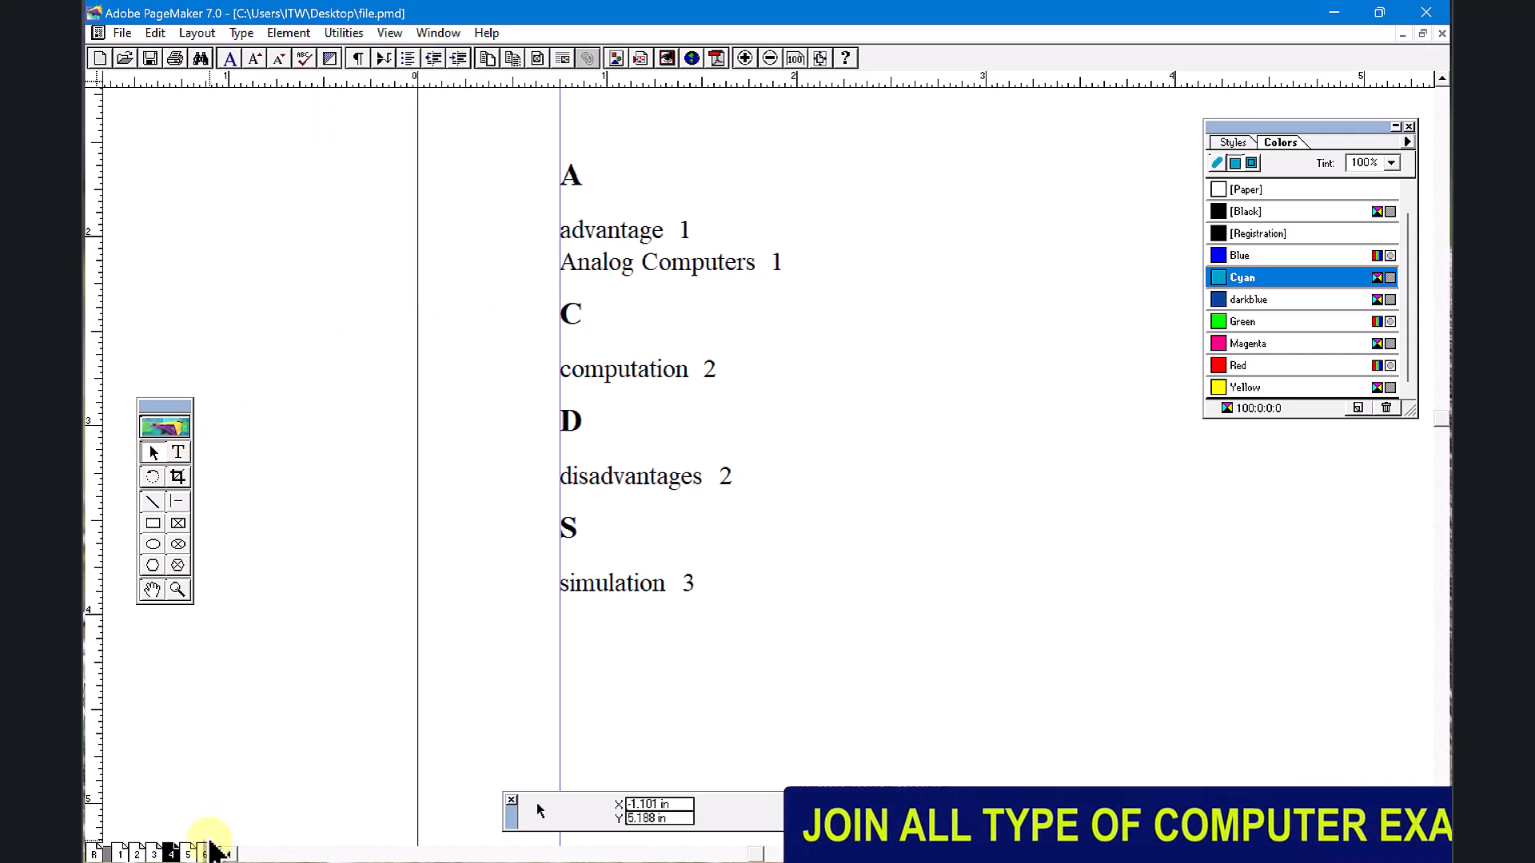
{"action": "left_click", "coordinate": [189, 853]}
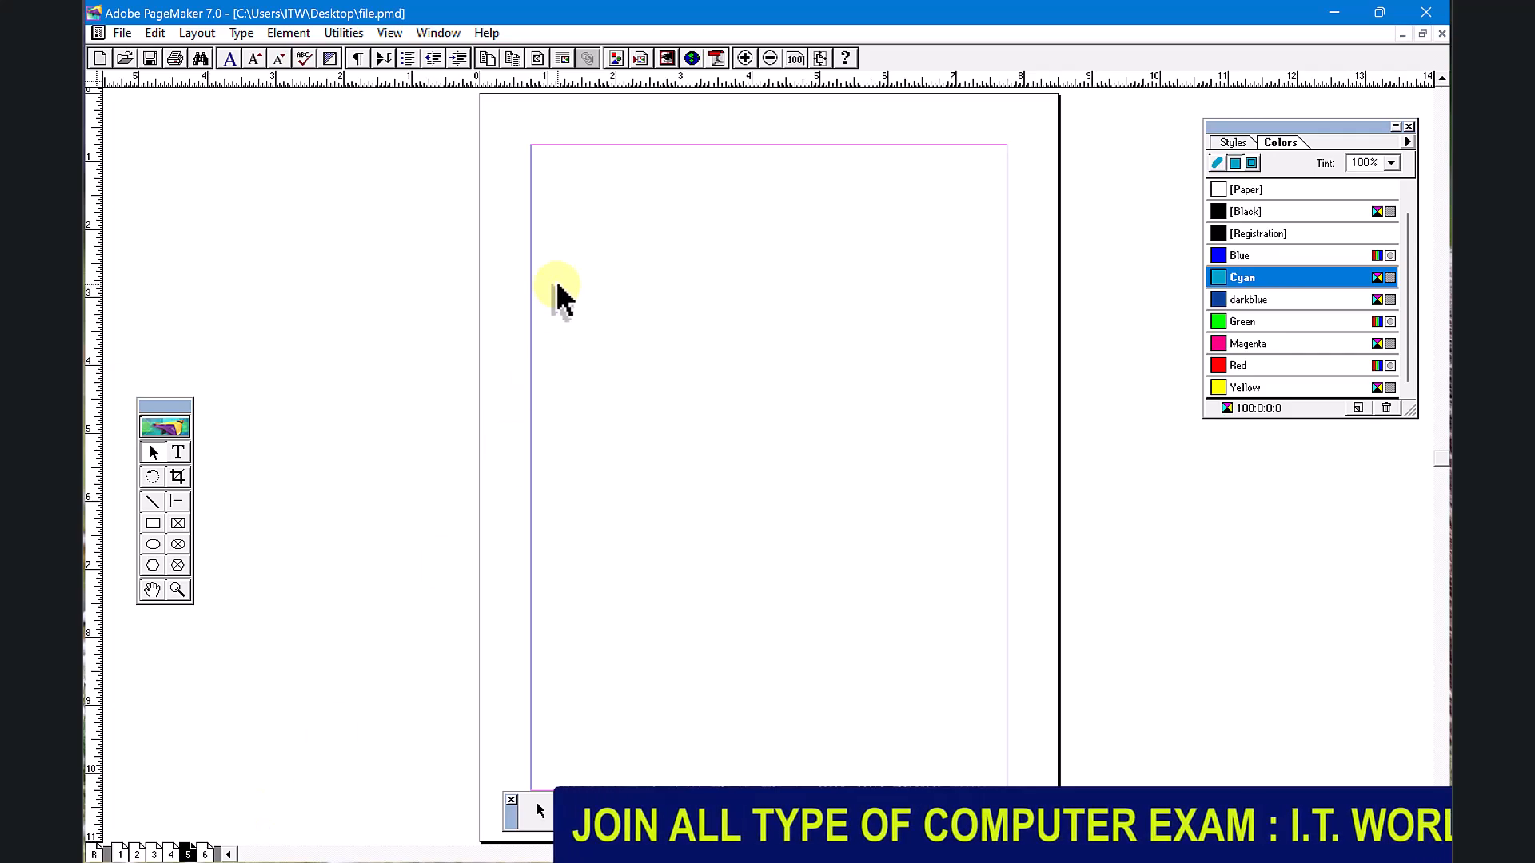
{"action": "left_click", "coordinate": [359, 36]}
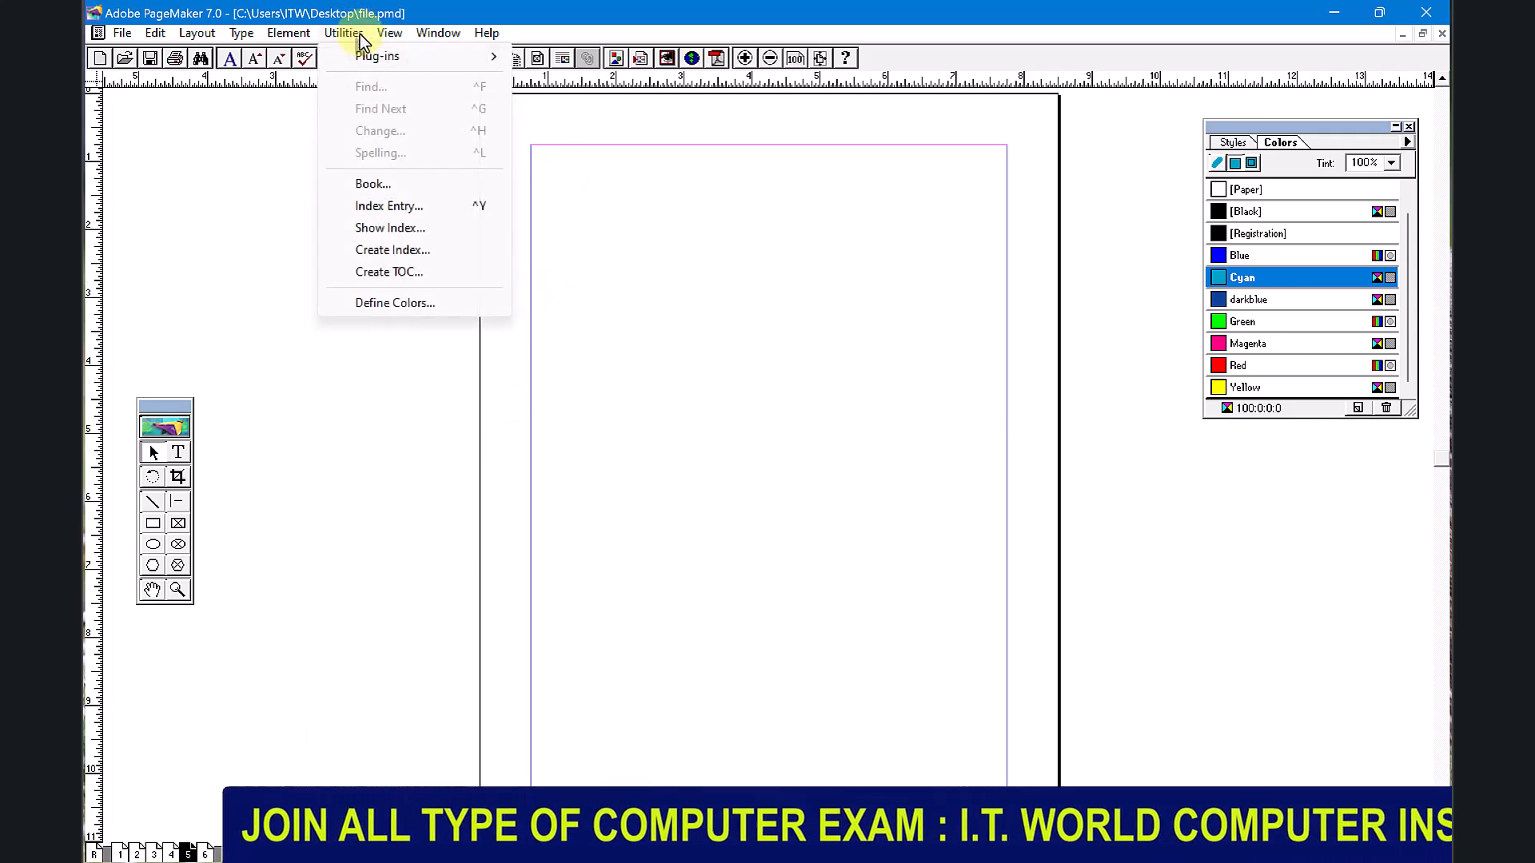
{"action": "left_click", "coordinate": [421, 279]}
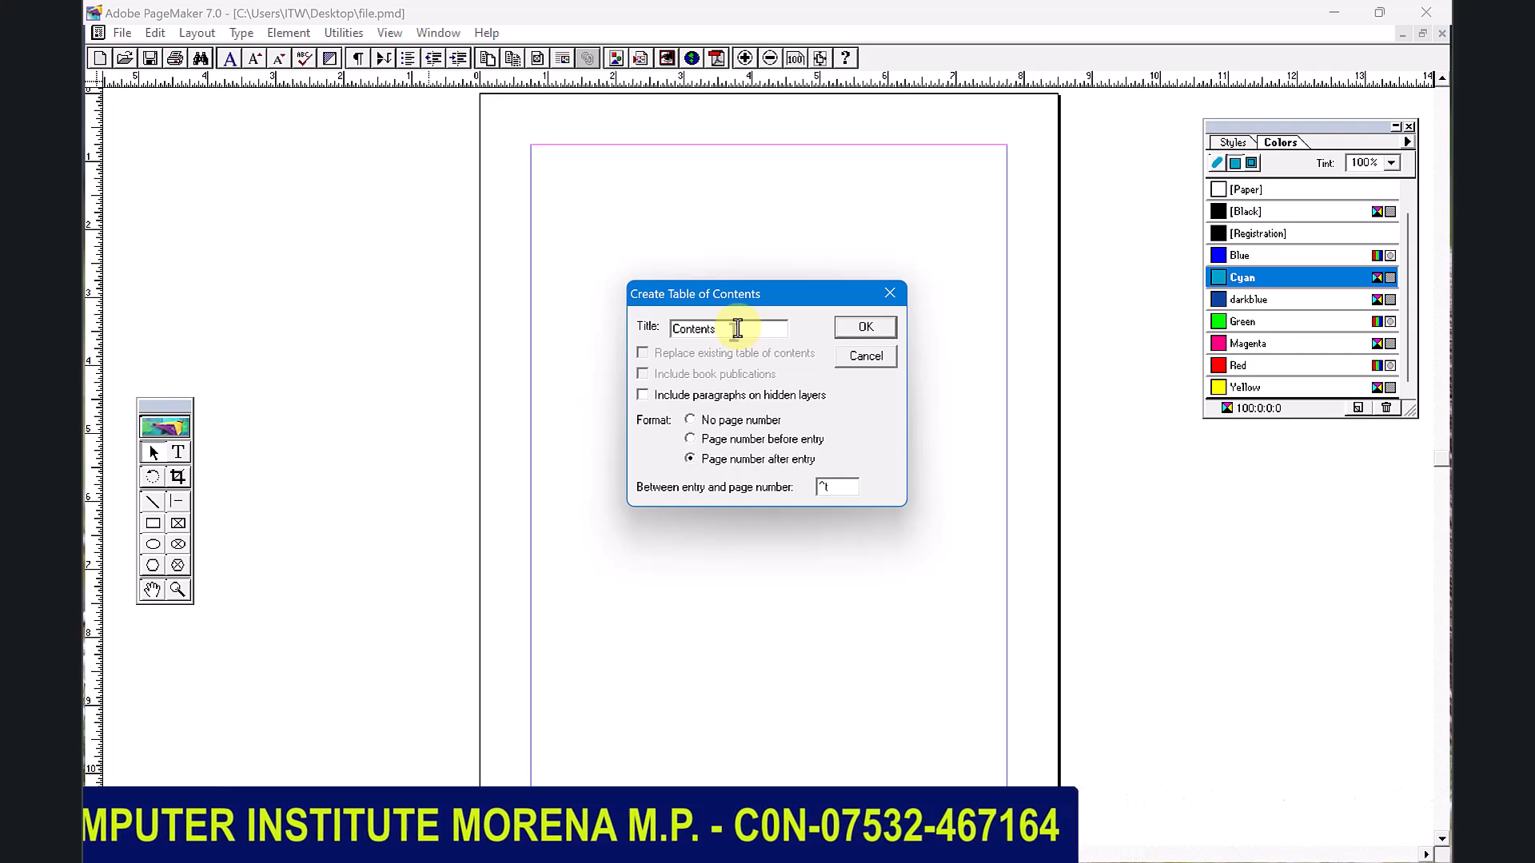
{"action": "left_click", "coordinate": [866, 327]}
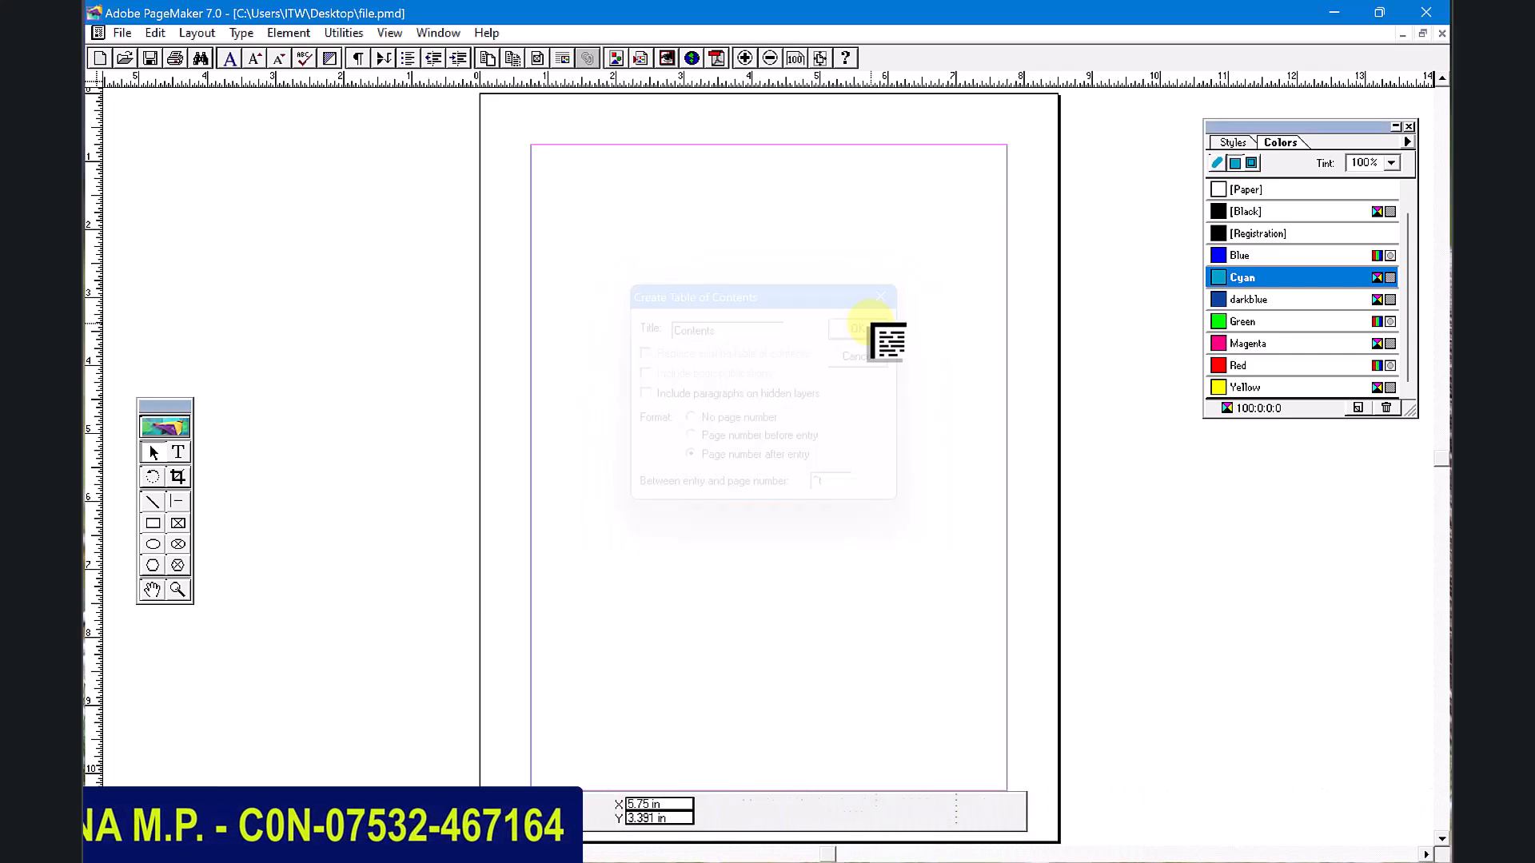
{"action": "left_click", "coordinate": [532, 151]}
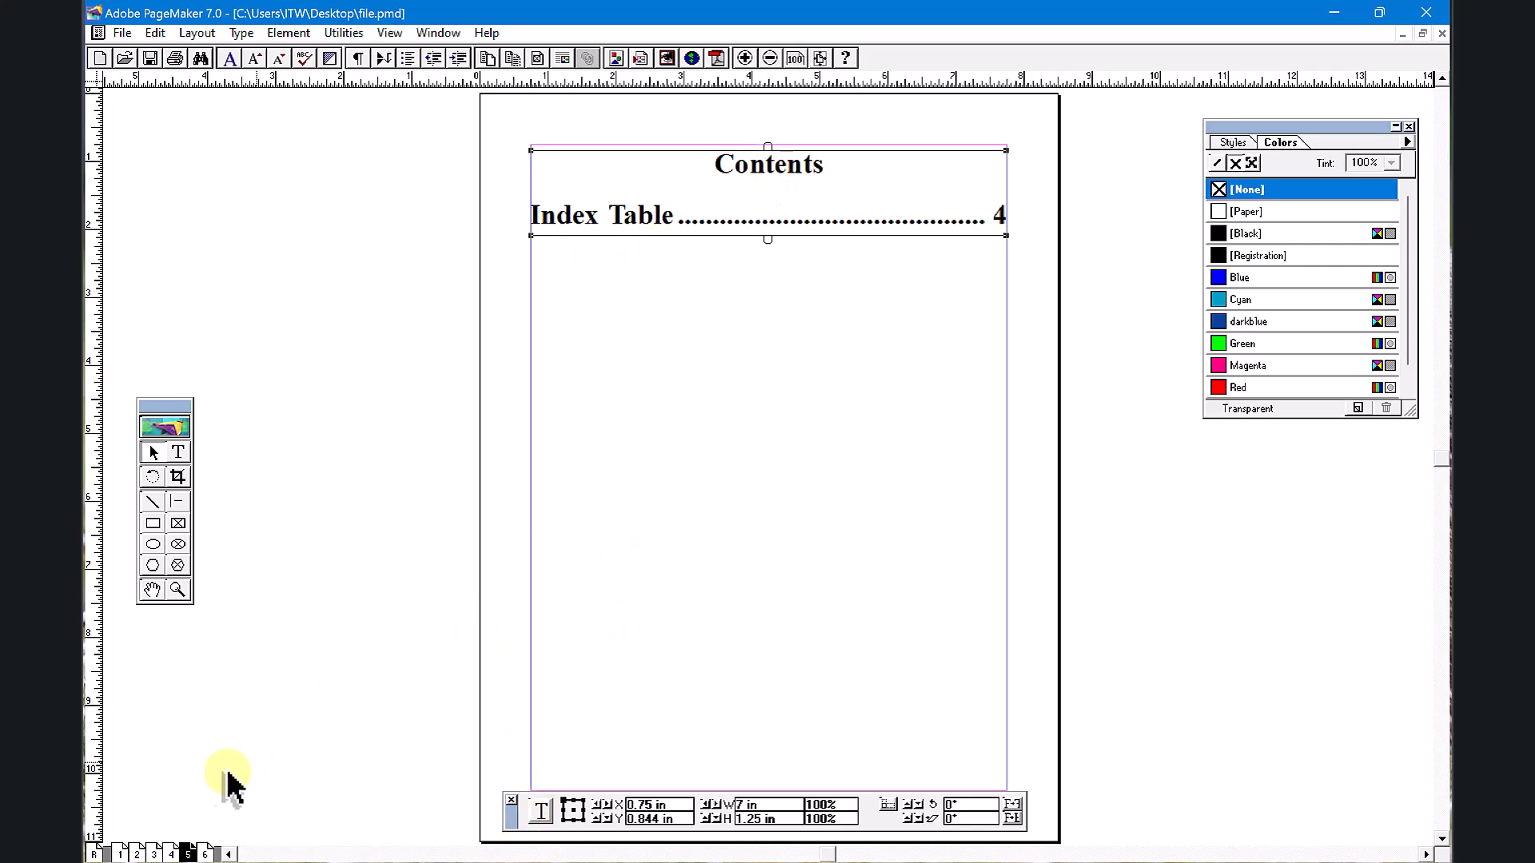
Step: On page 1, break the opening "Analog Computers" in the left column into its own paragraph and apply the Headline style to it
{"action": "left_click", "coordinate": [120, 854]}
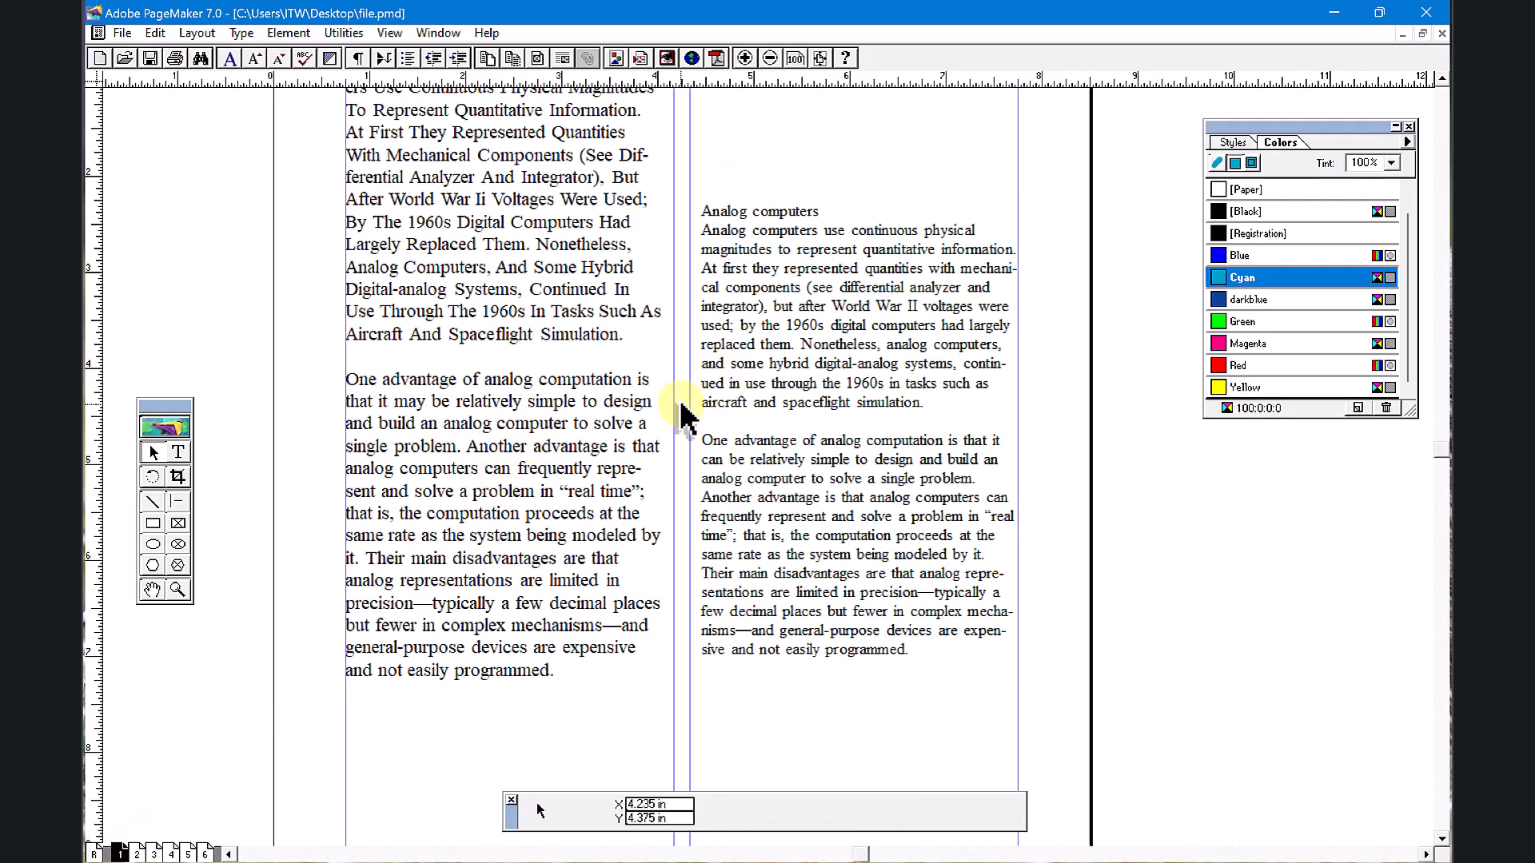
{"action": "left_click", "coordinate": [1441, 79]}
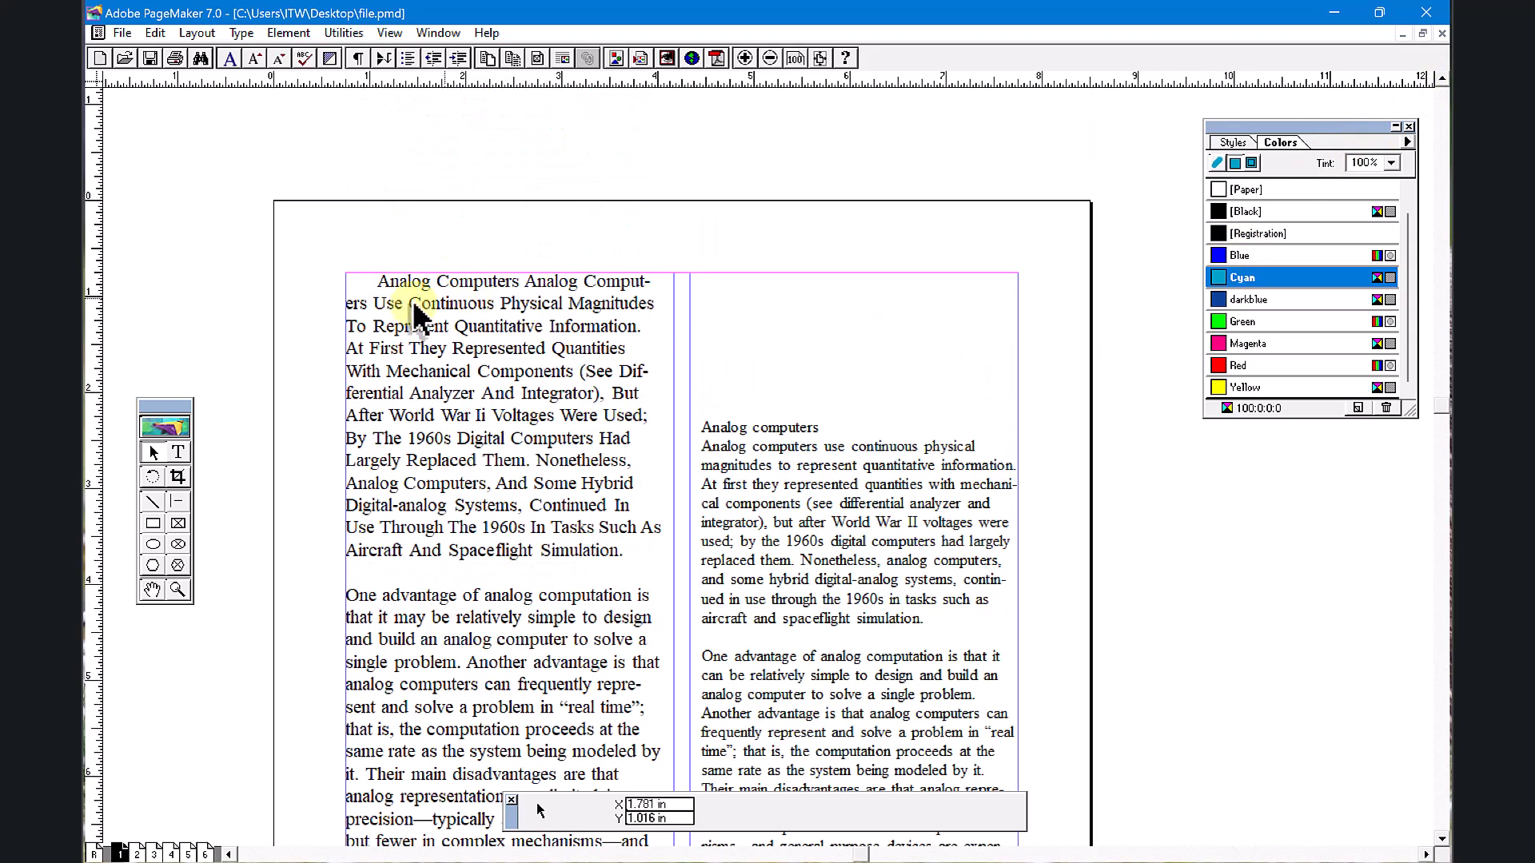
{"action": "left_click", "coordinate": [179, 452]}
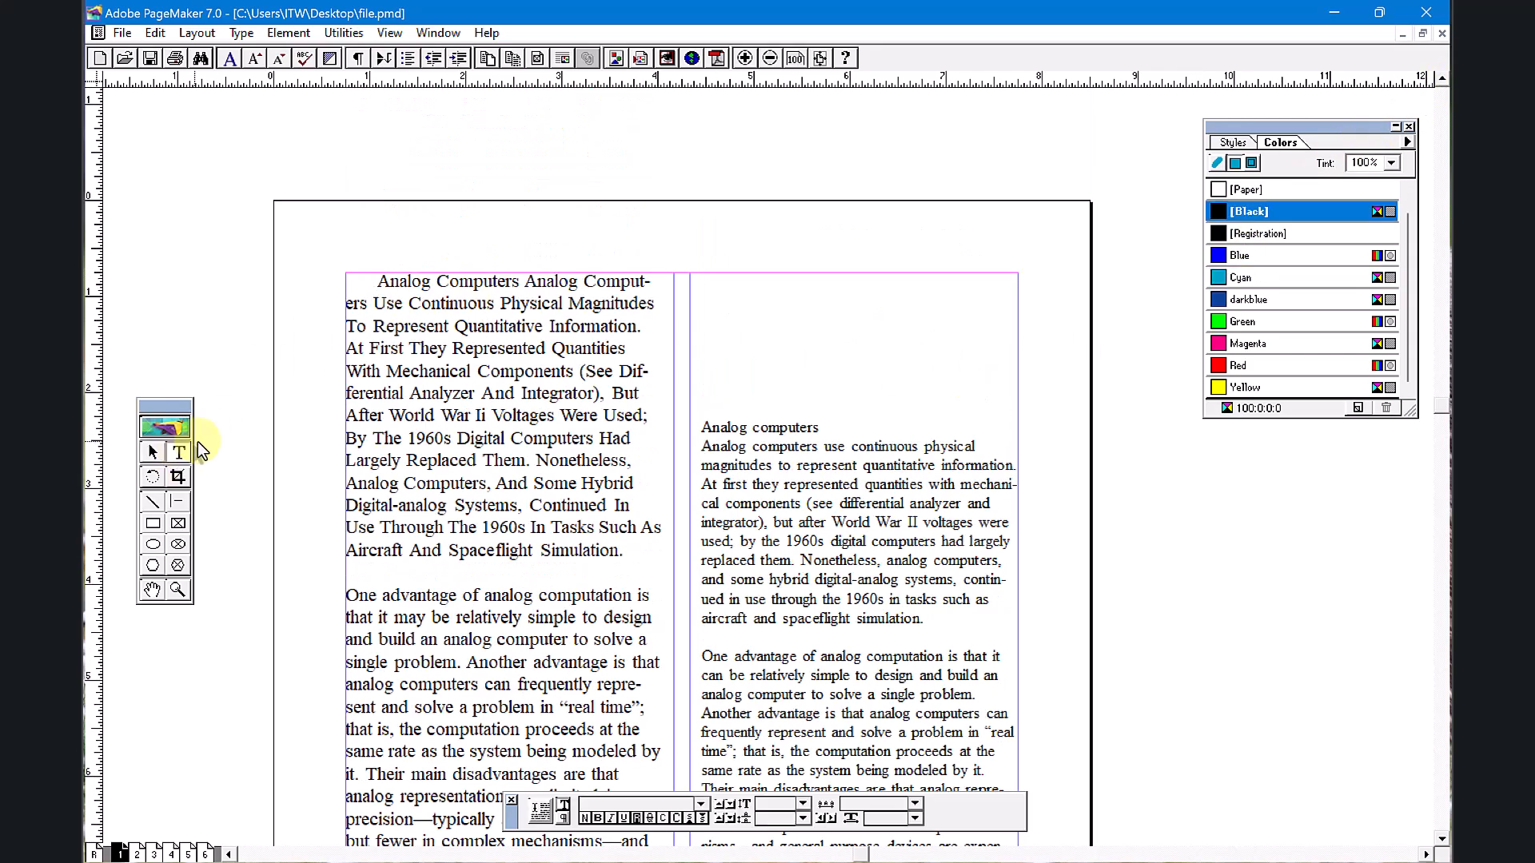
{"action": "left_click", "coordinate": [523, 280]}
{"action": "key", "text": "Return"}
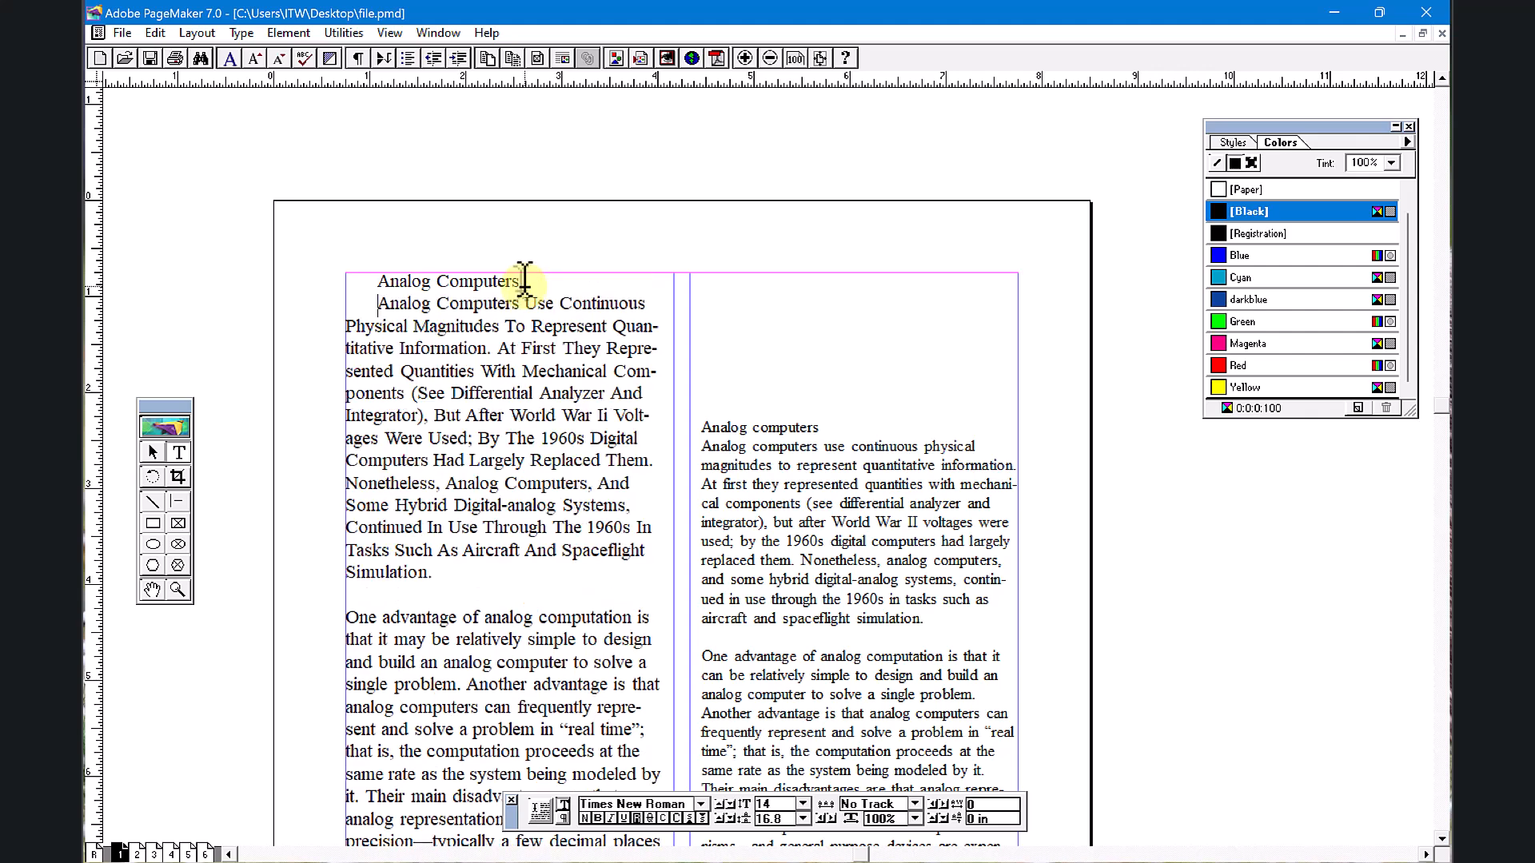
{"action": "left_click_drag", "start_coordinate": [522, 280], "coordinate": [383, 282]}
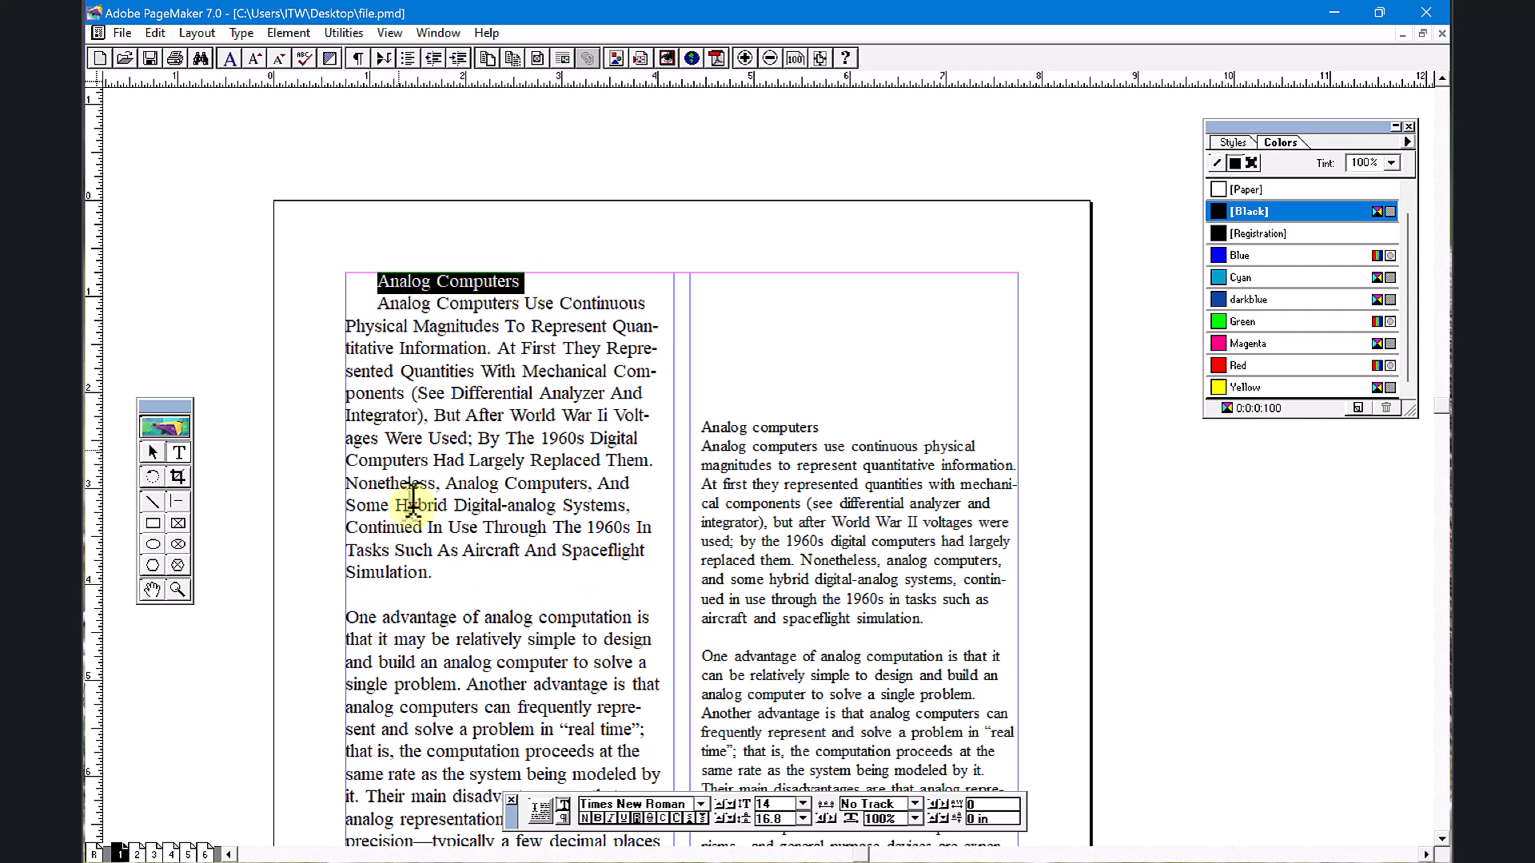
{"action": "left_click", "coordinate": [242, 33]}
{"action": "mouse_move", "coordinate": [323, 339]}
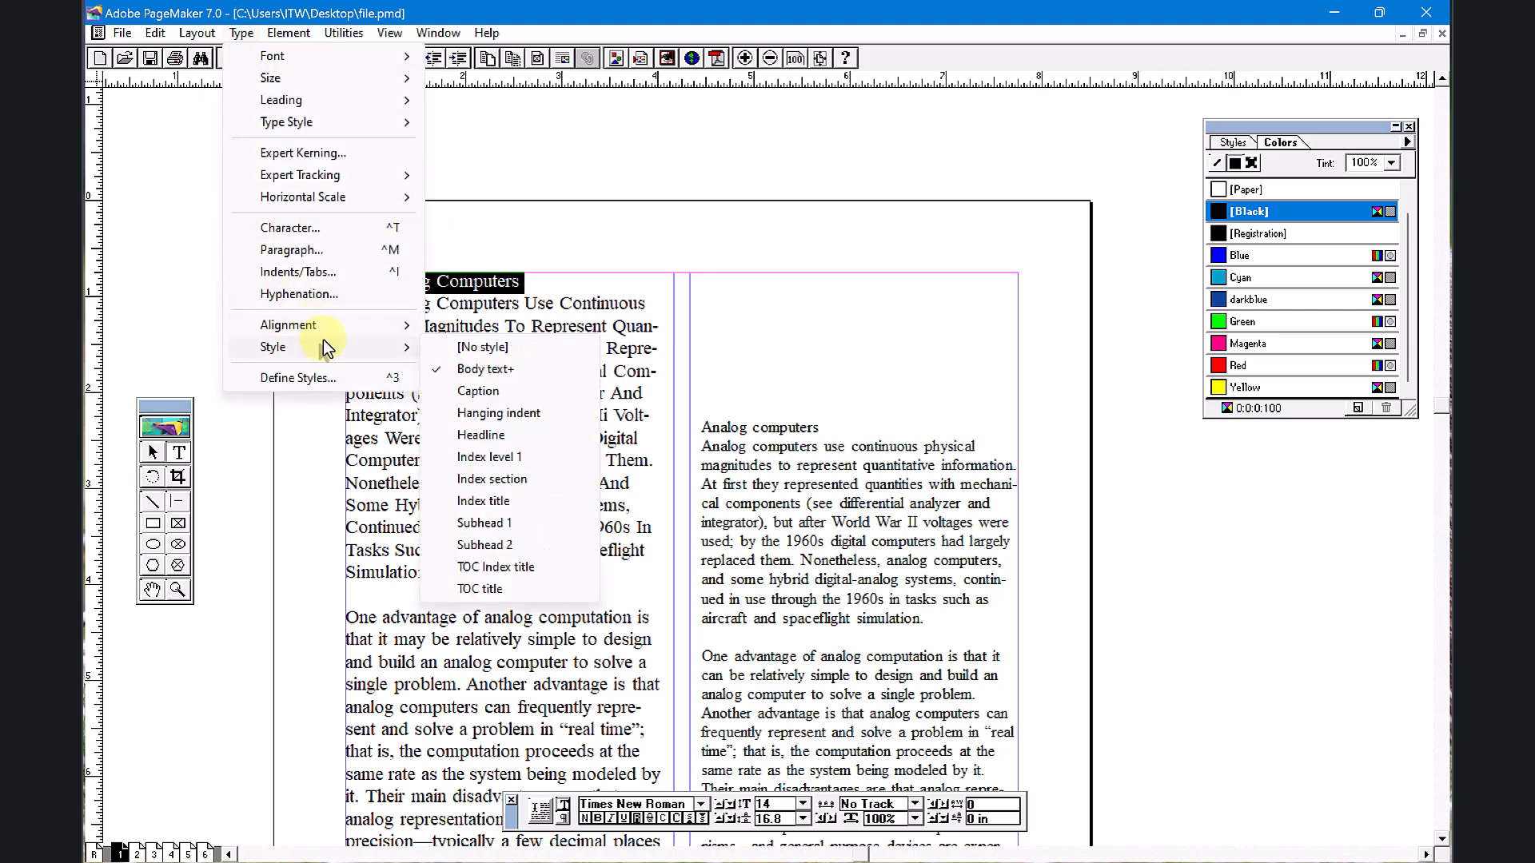
{"action": "left_click", "coordinate": [485, 437]}
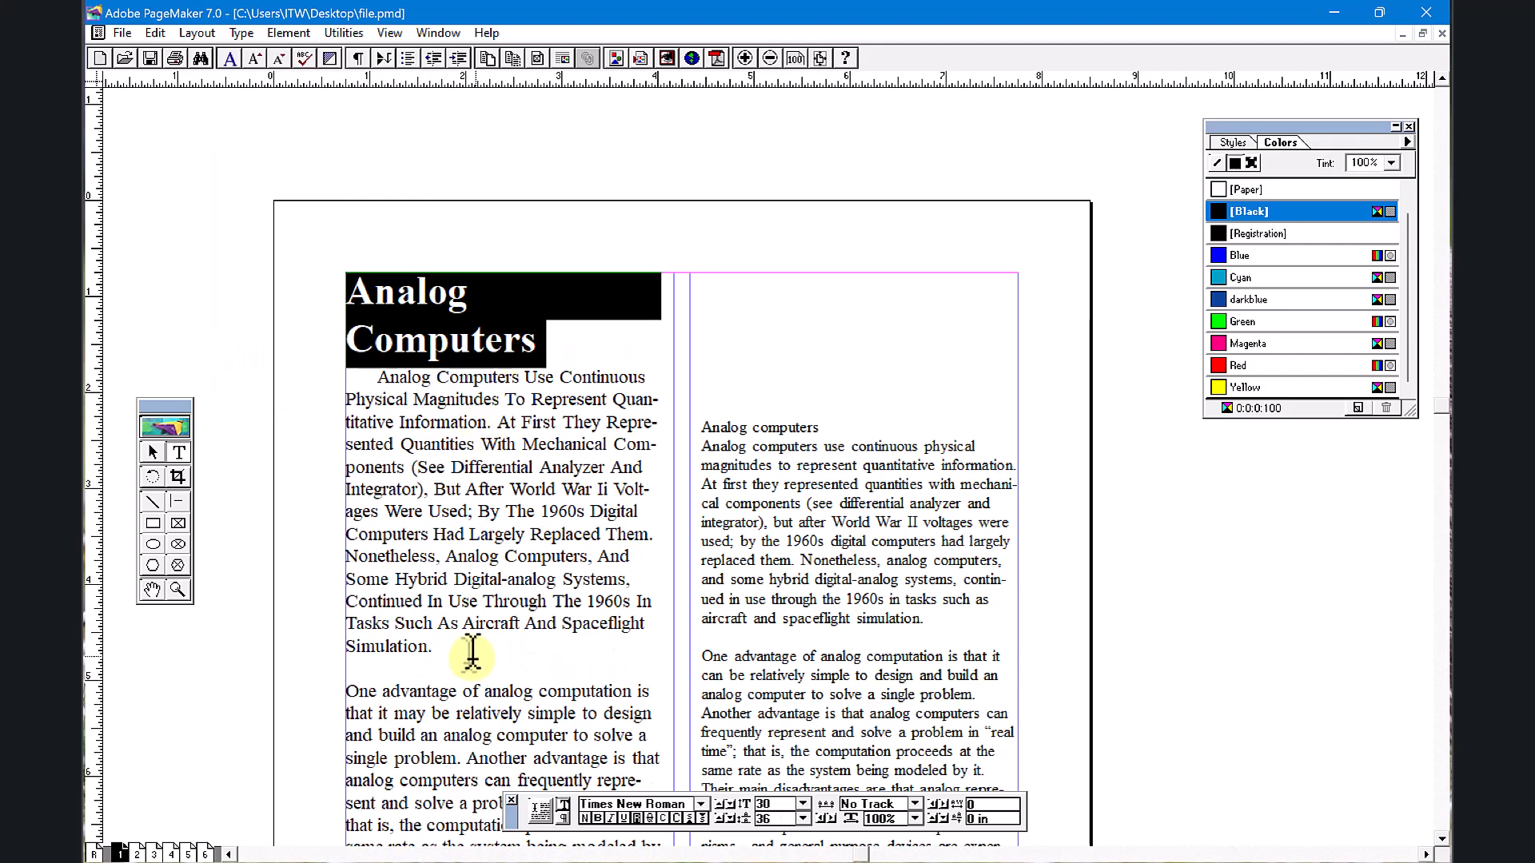
Step: Copy the word "Another" into a new line above the "One advantage" paragraph in page 1's right column
{"action": "left_click", "coordinate": [736, 656]}
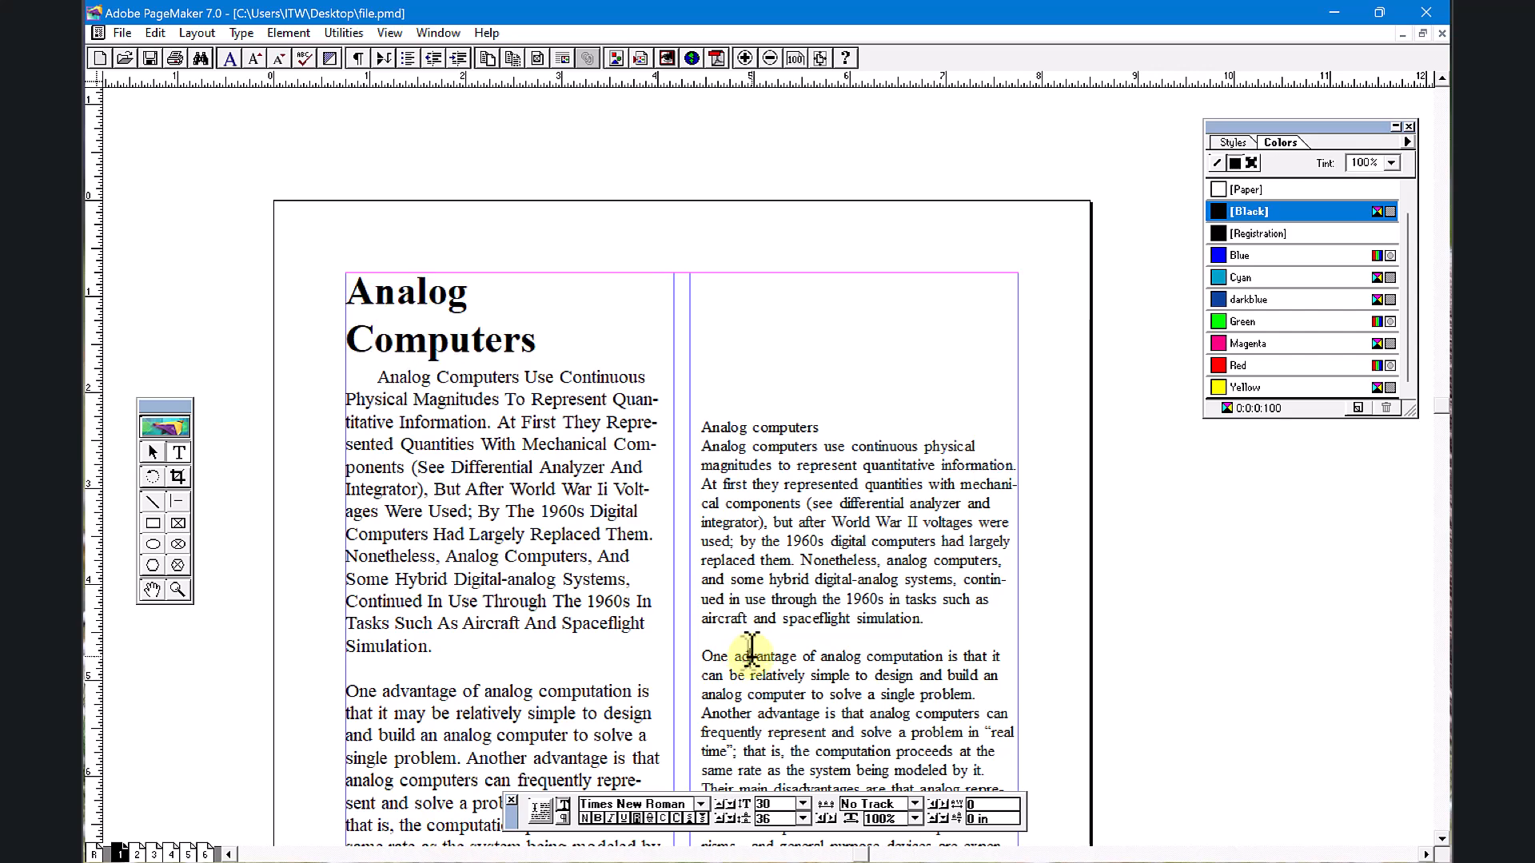
{"action": "double_click", "coordinate": [771, 692]}
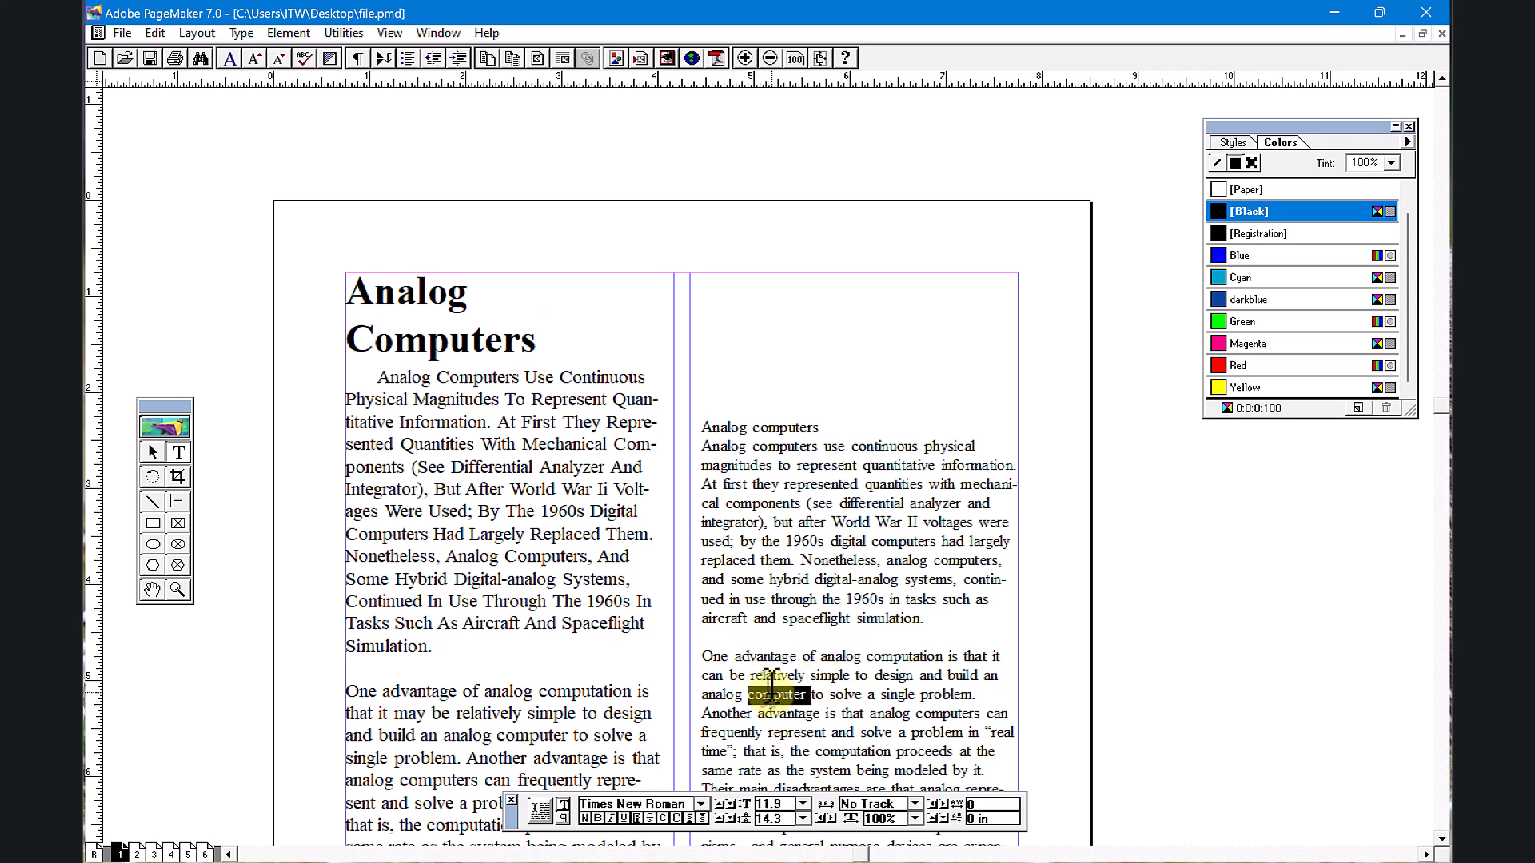
{"action": "double_click", "coordinate": [725, 714]}
{"action": "key", "text": "ctrl+c"}
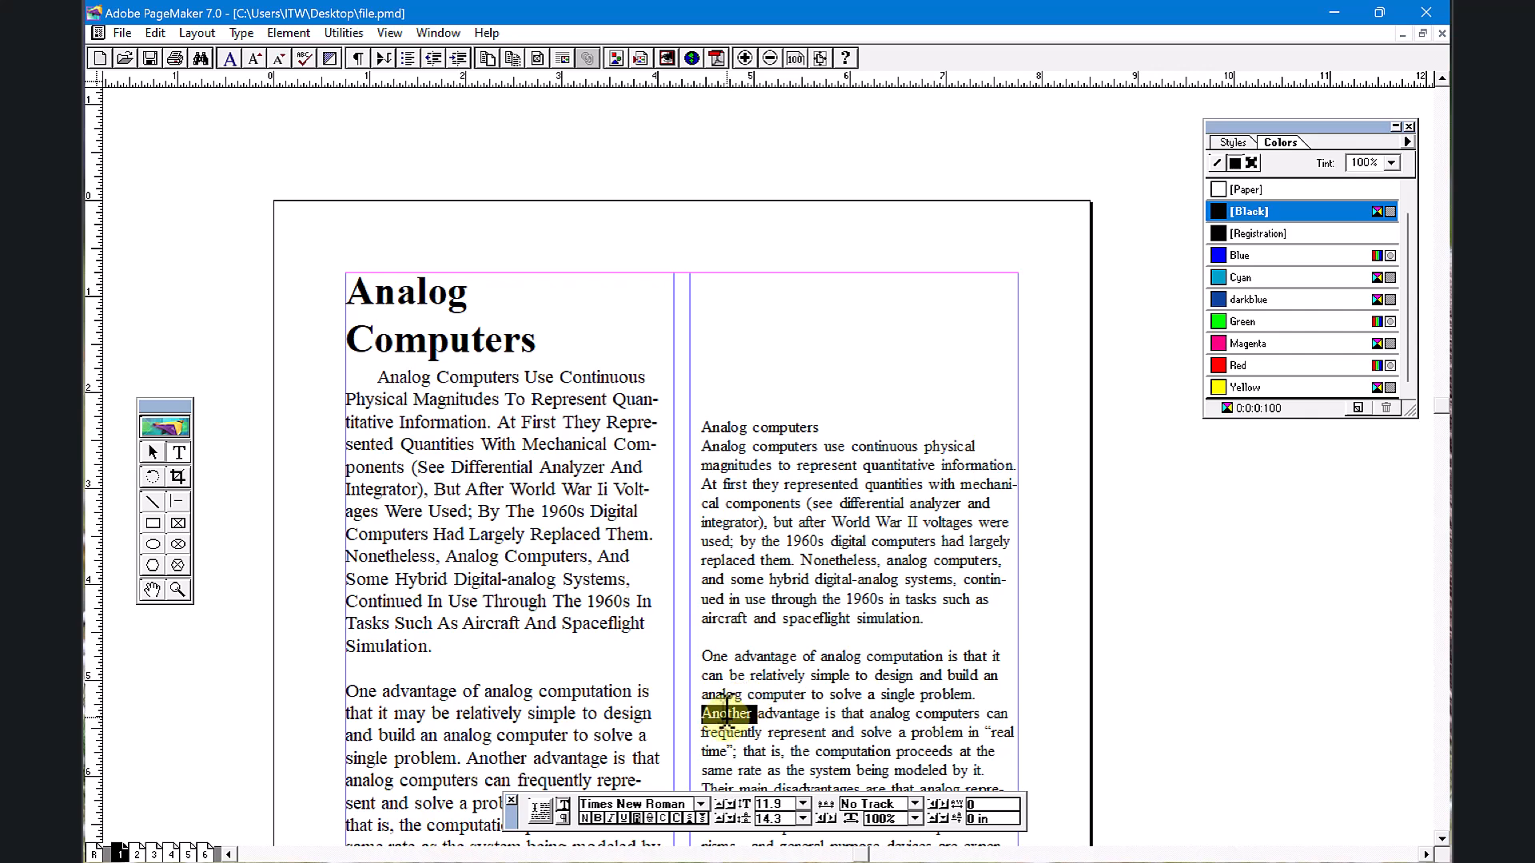
{"action": "left_click", "coordinate": [706, 657]}
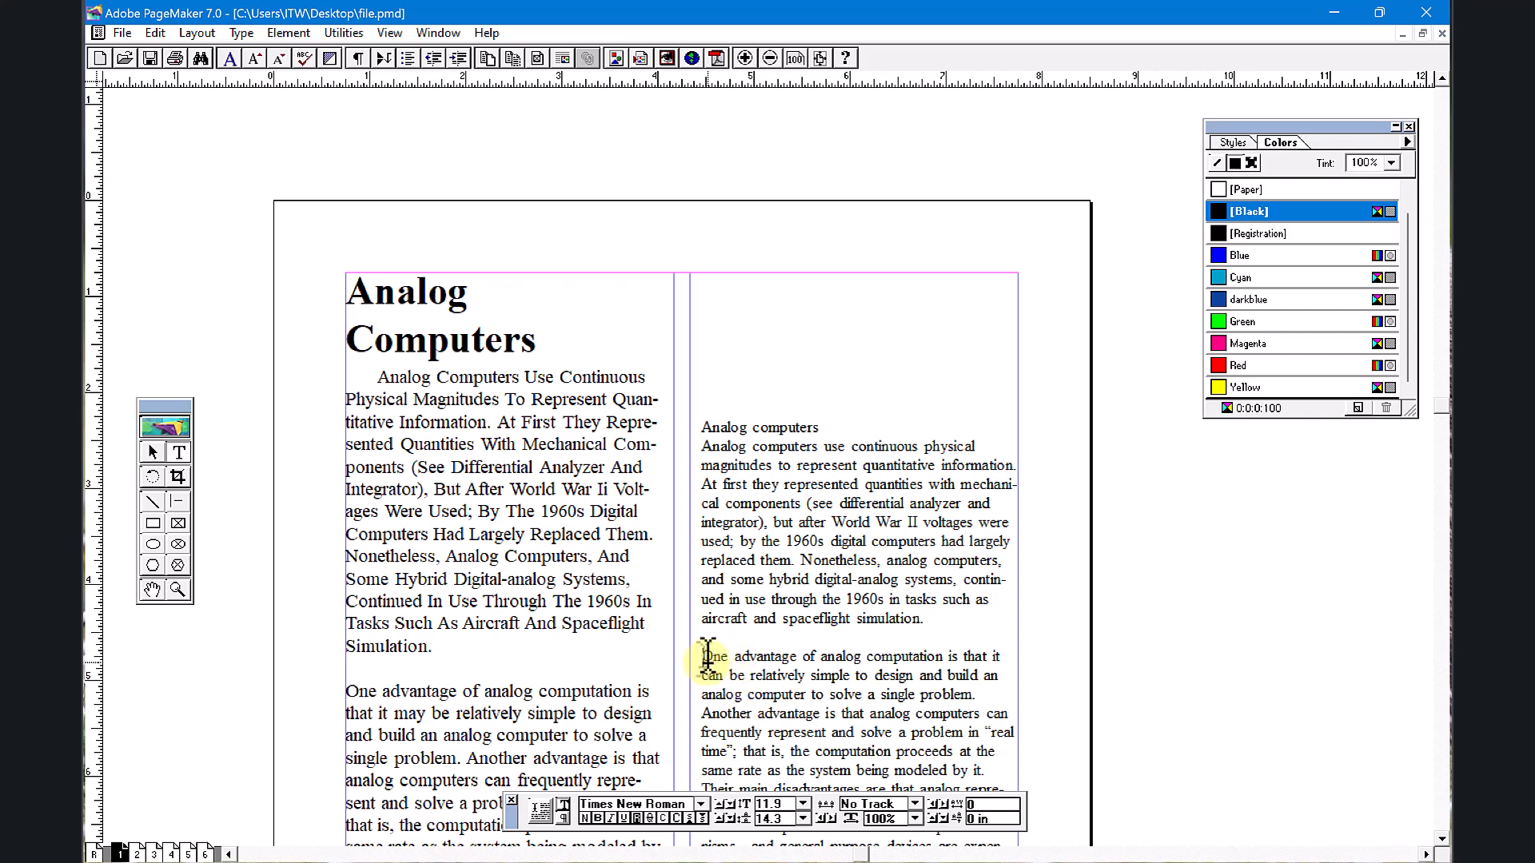
{"action": "key", "text": "Return"}
{"action": "key", "text": "ctrl+v"}
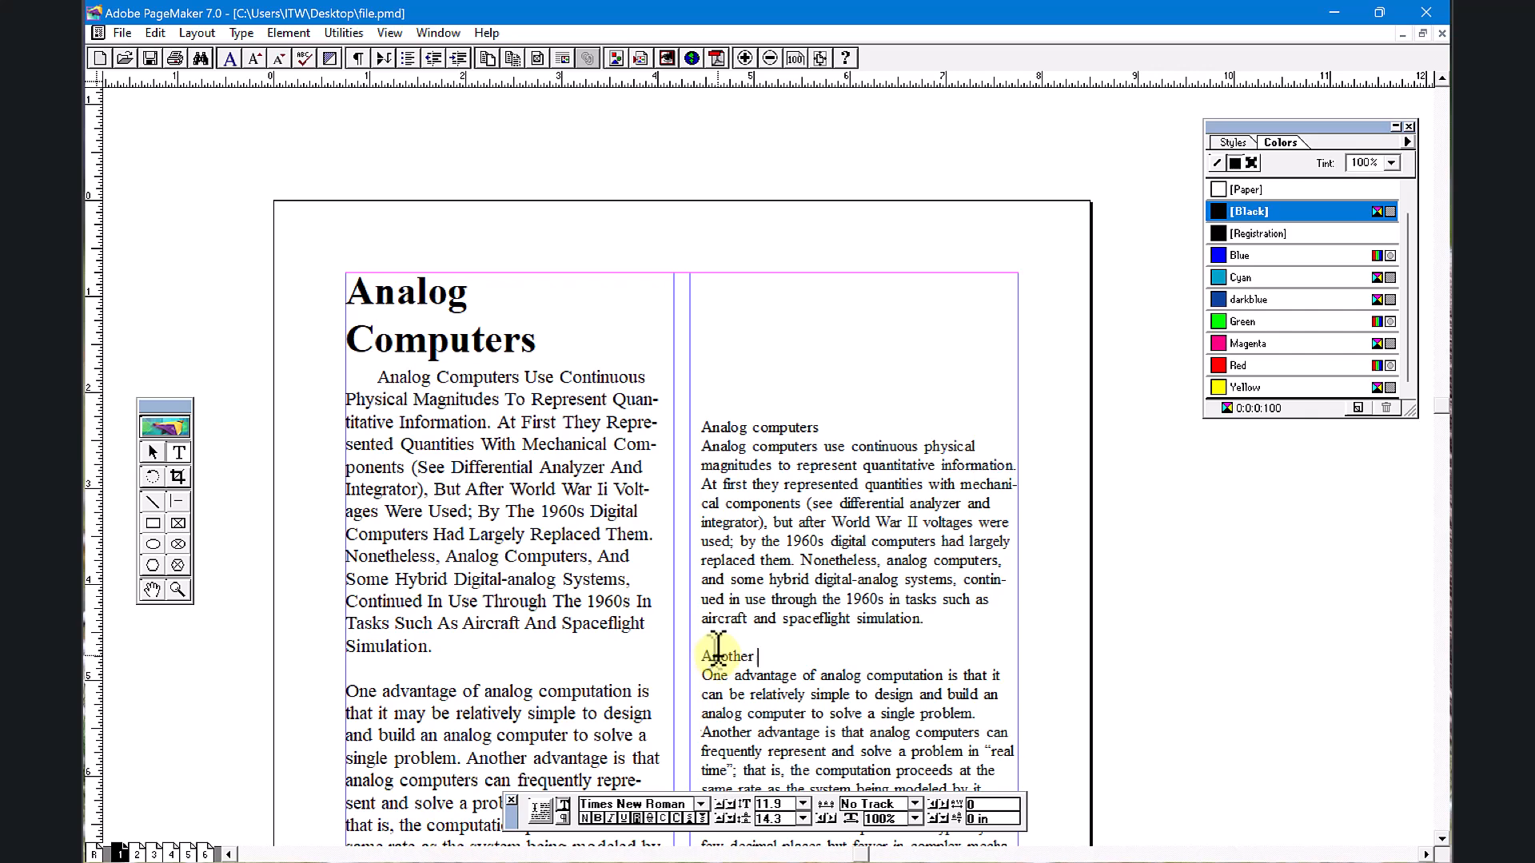
Step: Apply the Headline style to the "Another" line in page 1's right column and return to the contents page, page 5
{"action": "double_click", "coordinate": [722, 656]}
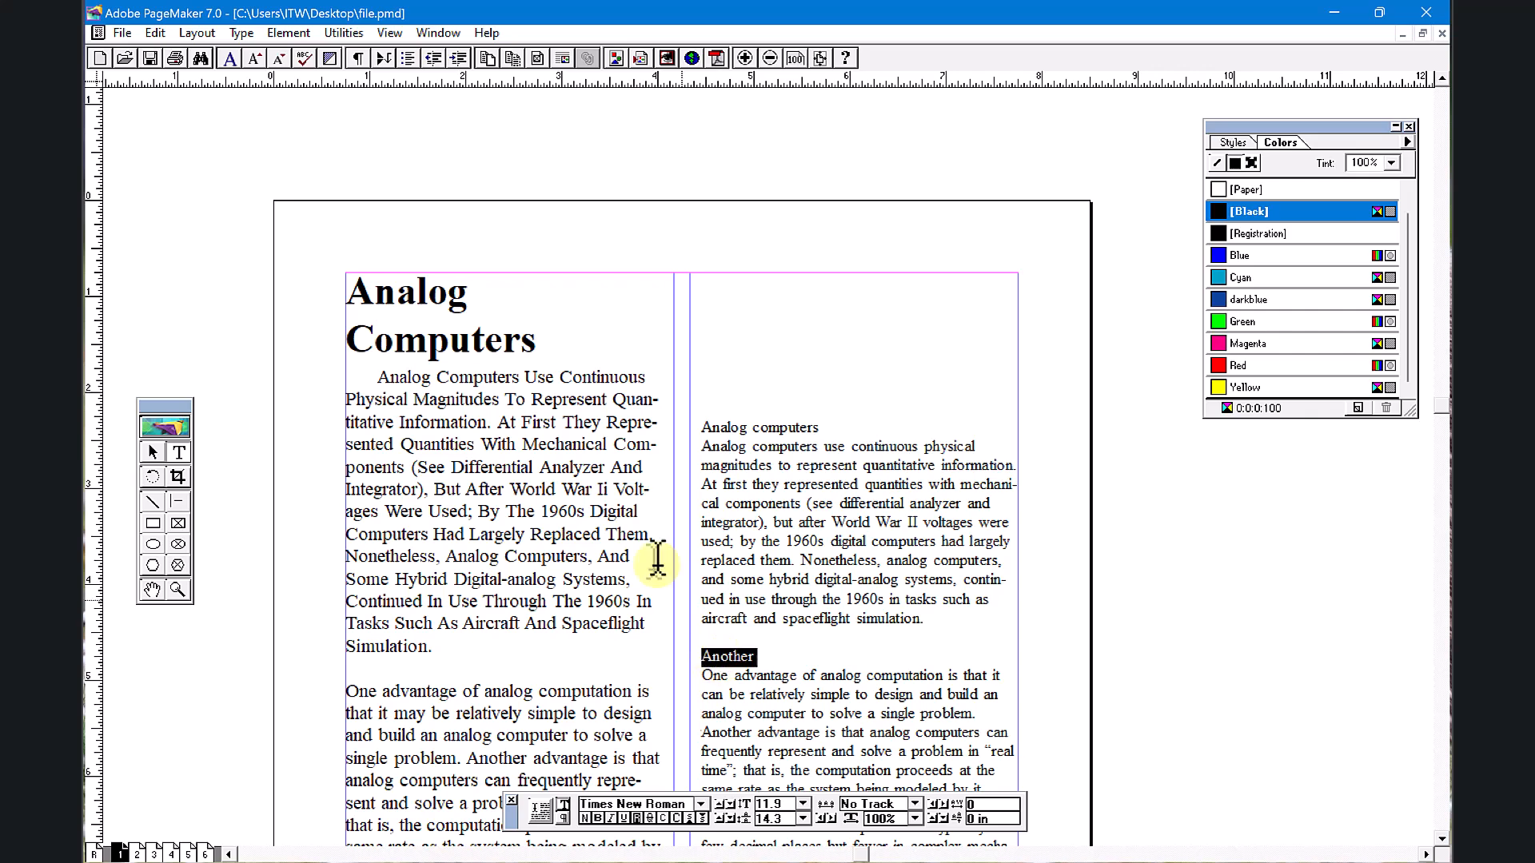
{"action": "left_click", "coordinate": [235, 32]}
{"action": "mouse_move", "coordinate": [320, 354]}
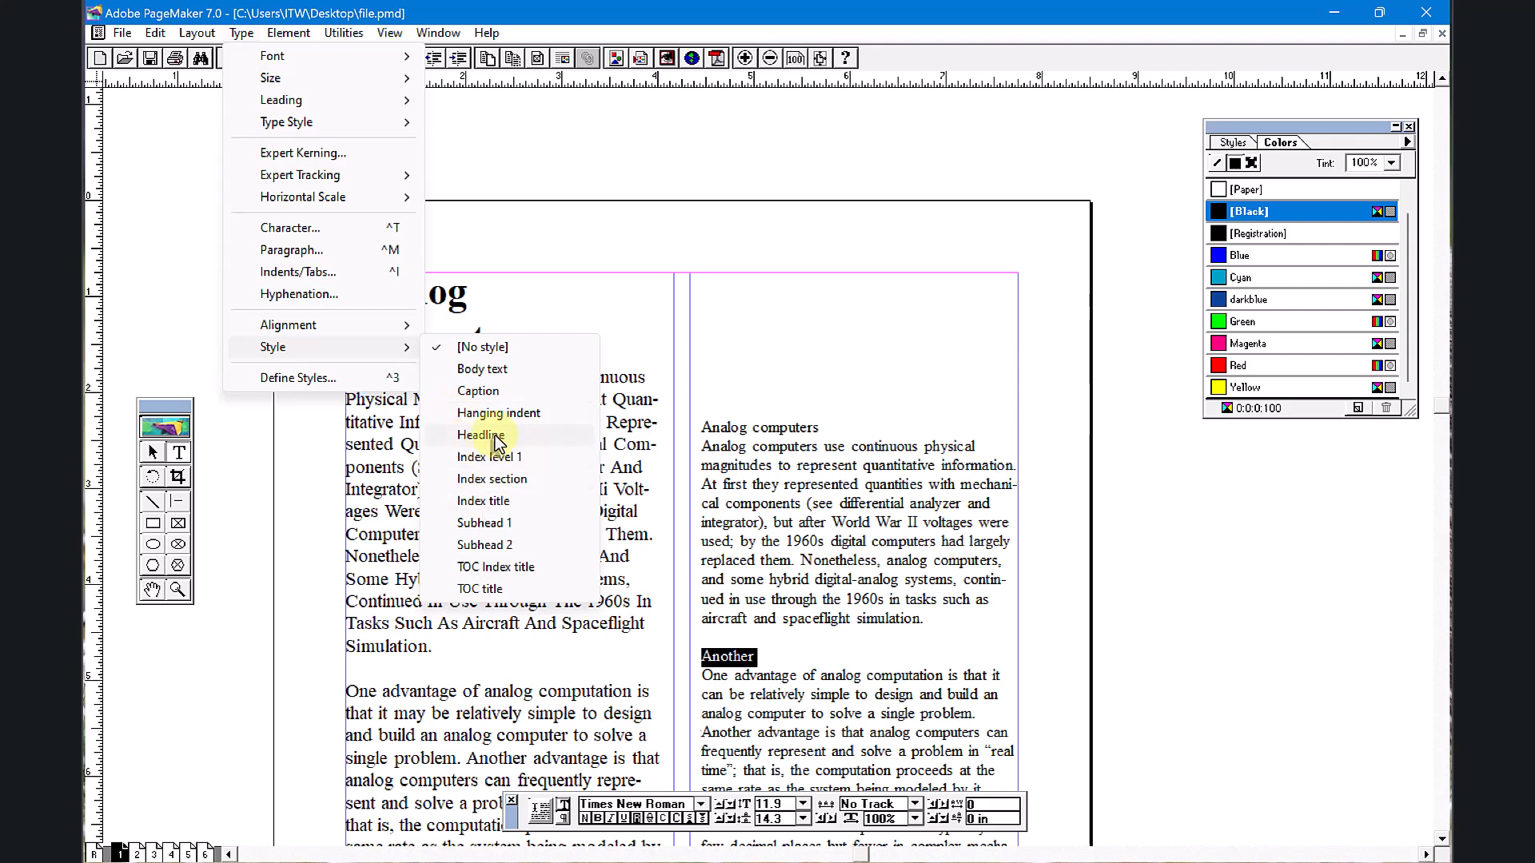
{"action": "left_click", "coordinate": [481, 435]}
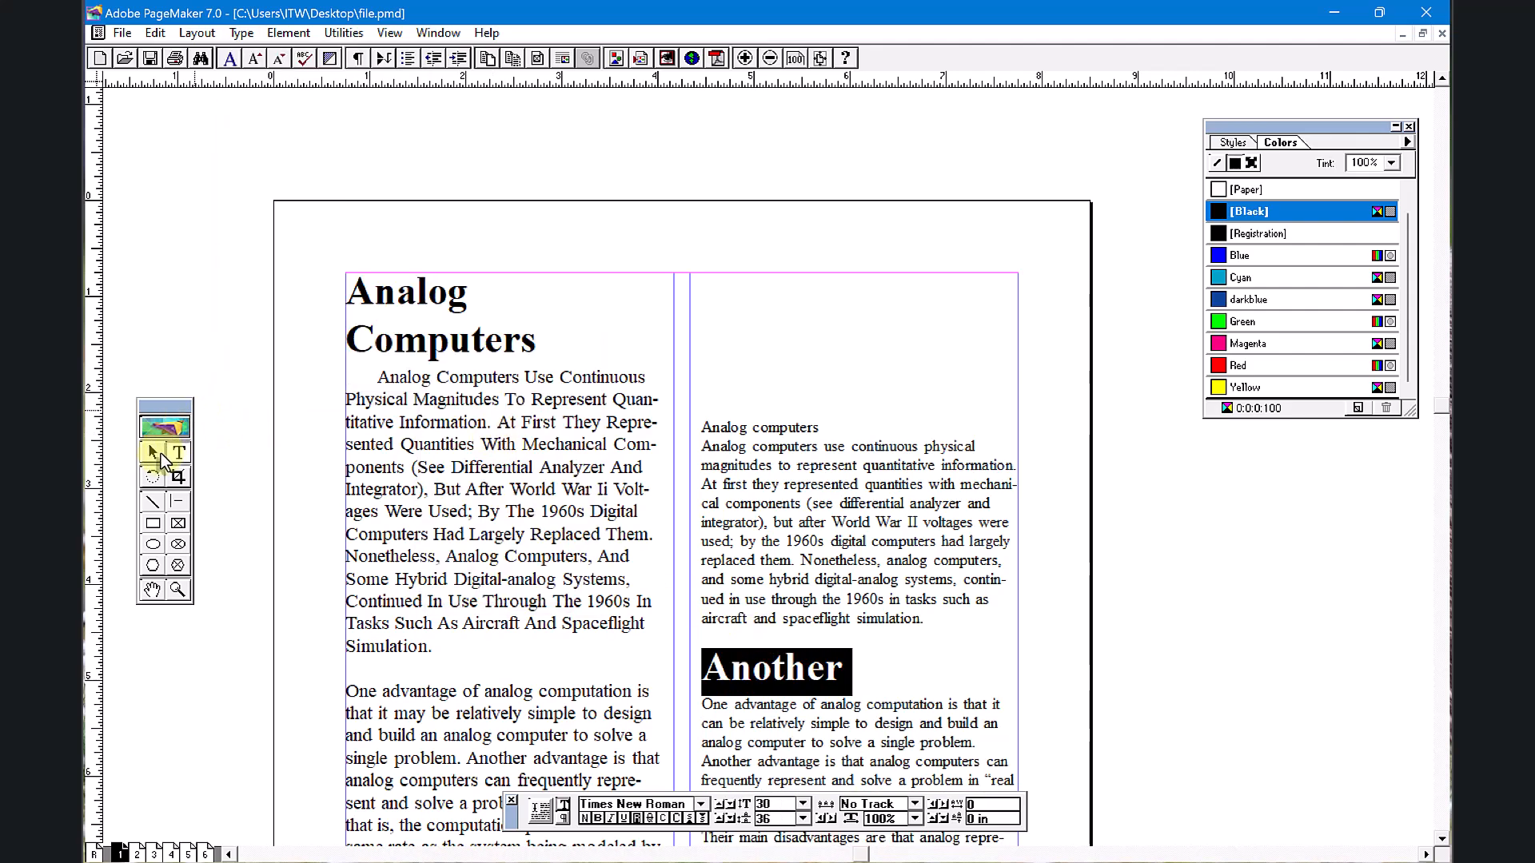
{"action": "left_click", "coordinate": [153, 453]}
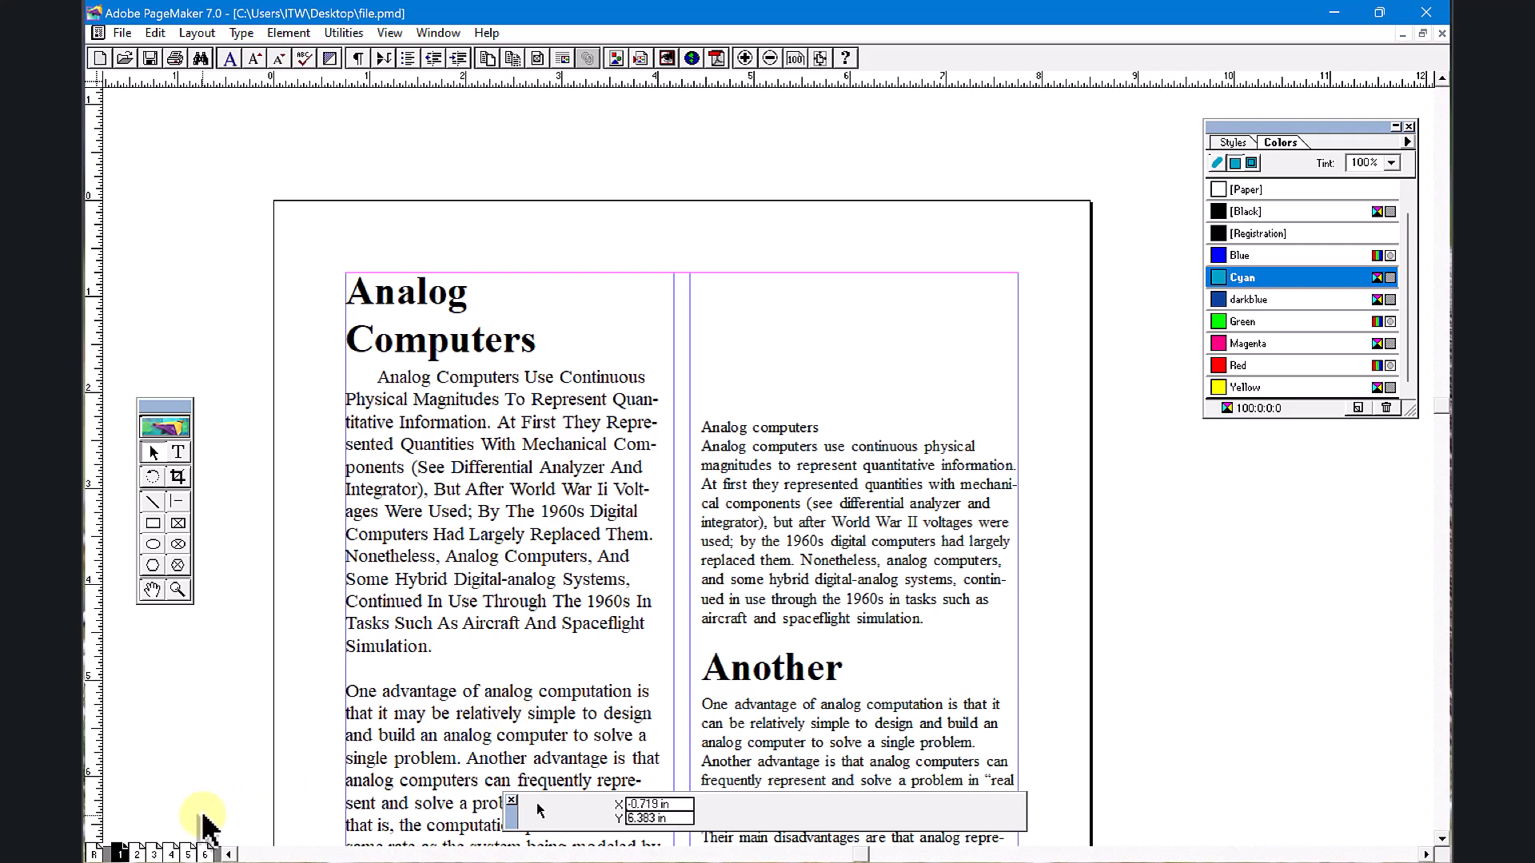
{"action": "left_click", "coordinate": [189, 854]}
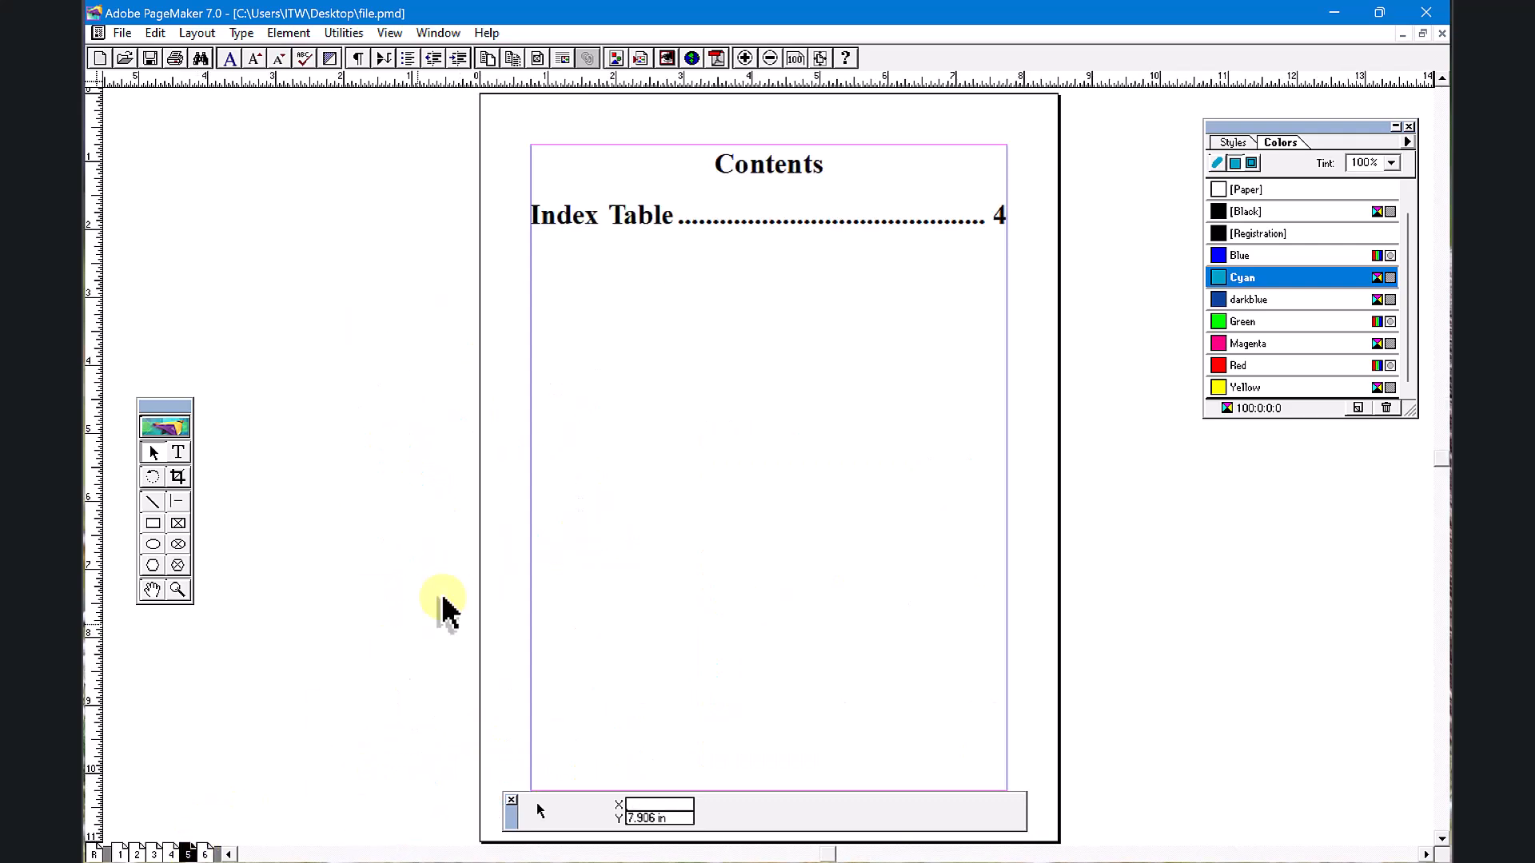
Step: Replace the contents list on page 5 with a newly generated table of contents, aligned to the side margins
{"action": "left_click", "coordinate": [707, 218]}
{"action": "key", "text": "Delete"}
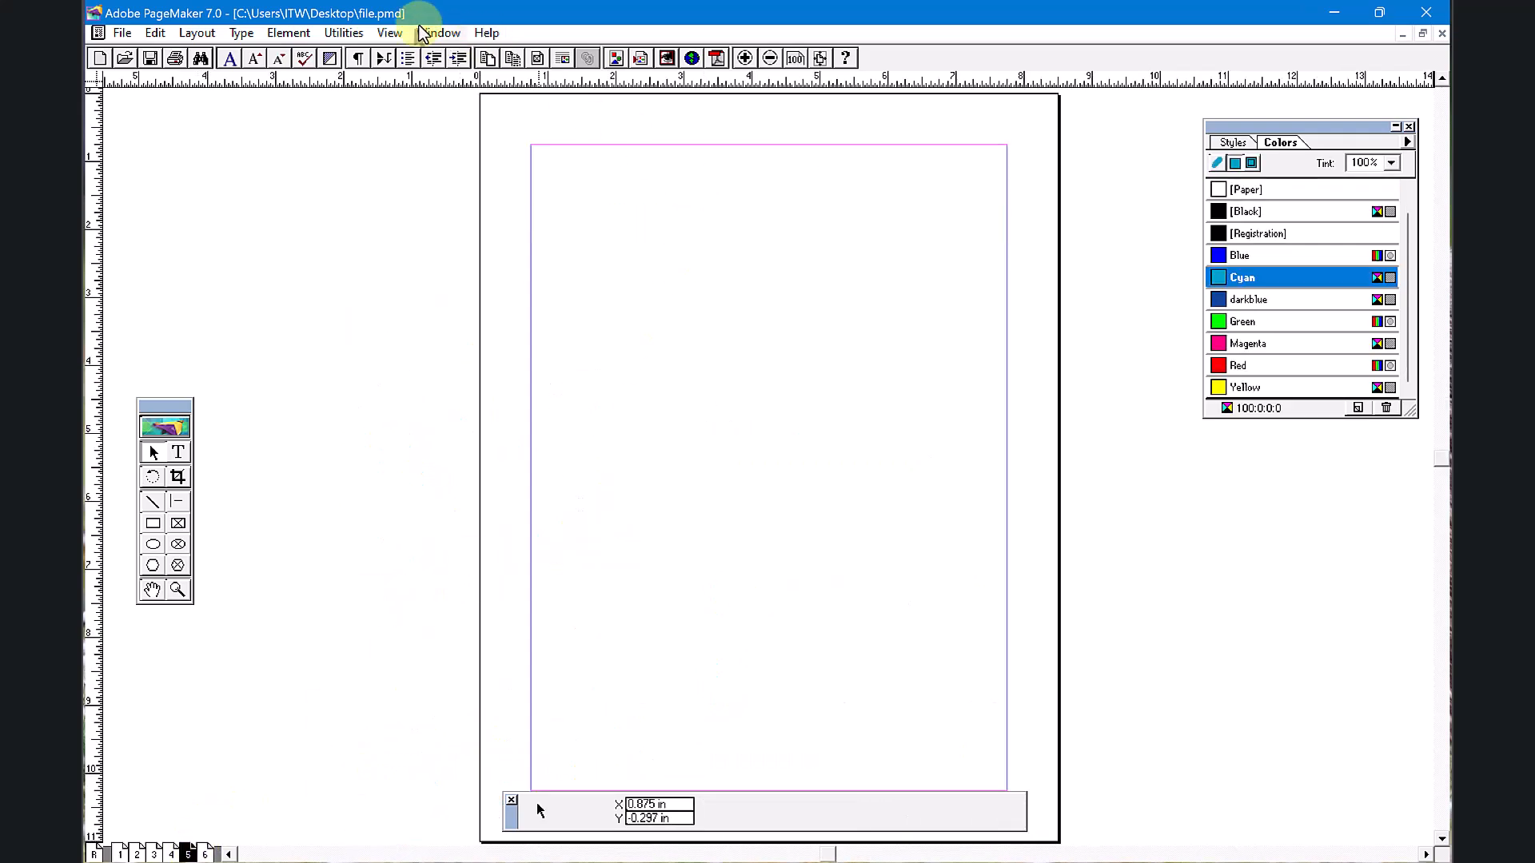
{"action": "left_click", "coordinate": [290, 33]}
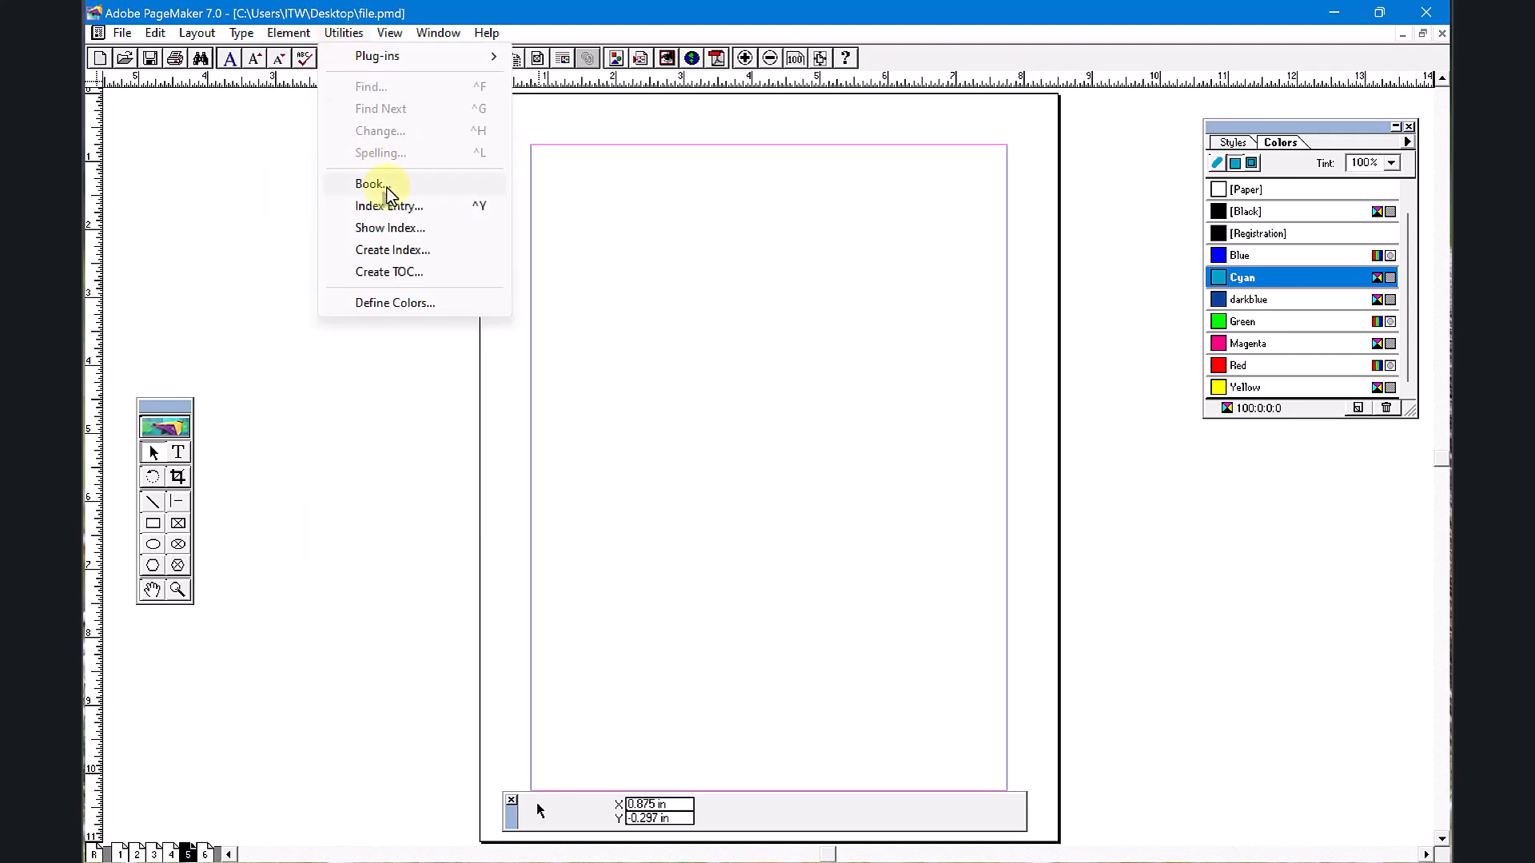
{"action": "left_click", "coordinate": [404, 267]}
{"action": "left_click", "coordinate": [855, 328]}
{"action": "left_click", "coordinate": [526, 154]}
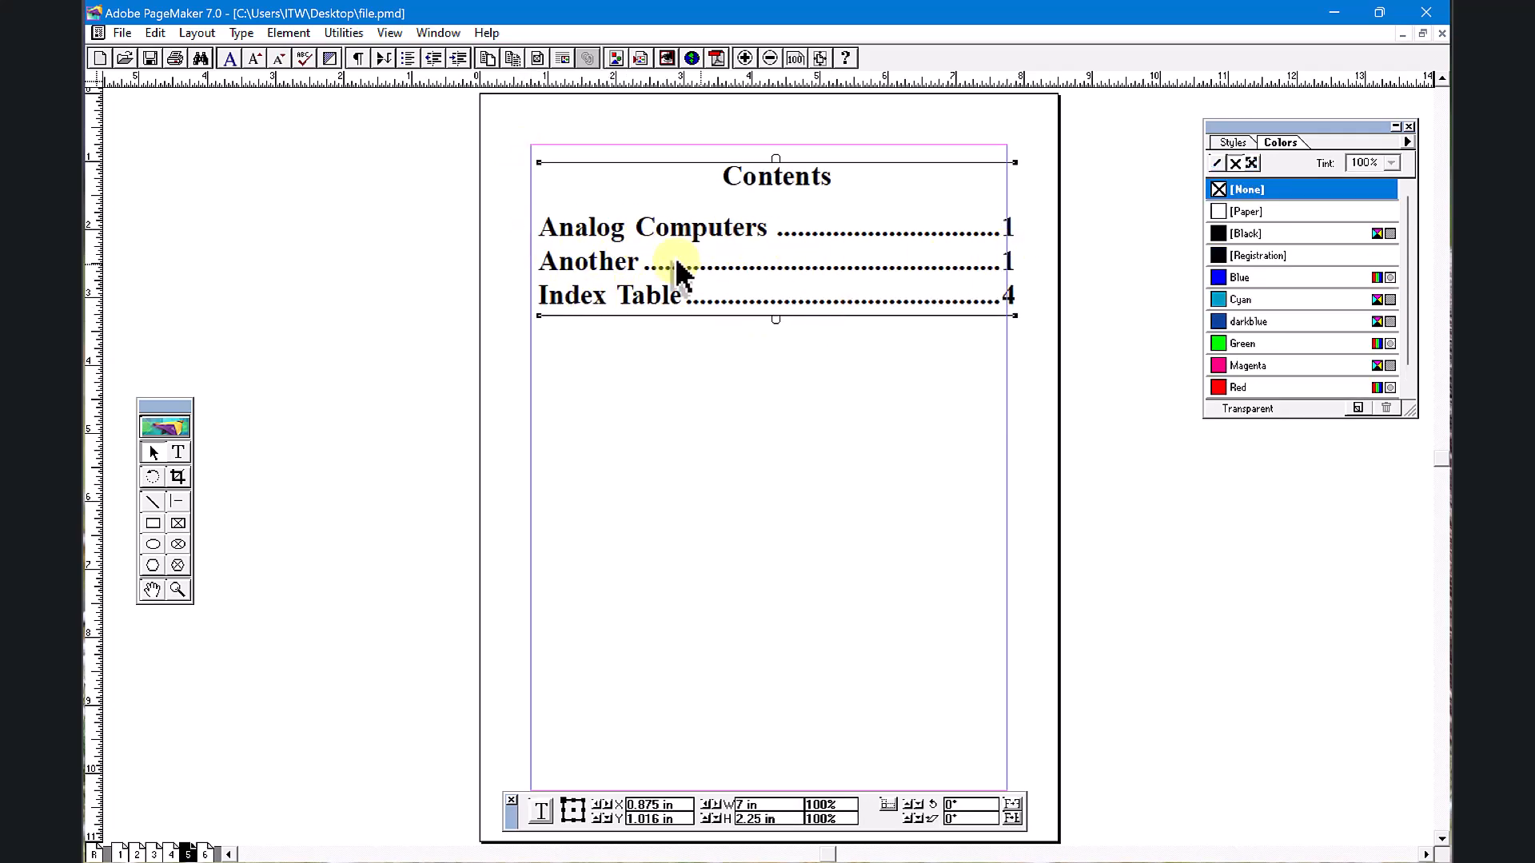
{"action": "left_click_drag", "start_coordinate": [975, 294], "coordinate": [968, 295]}
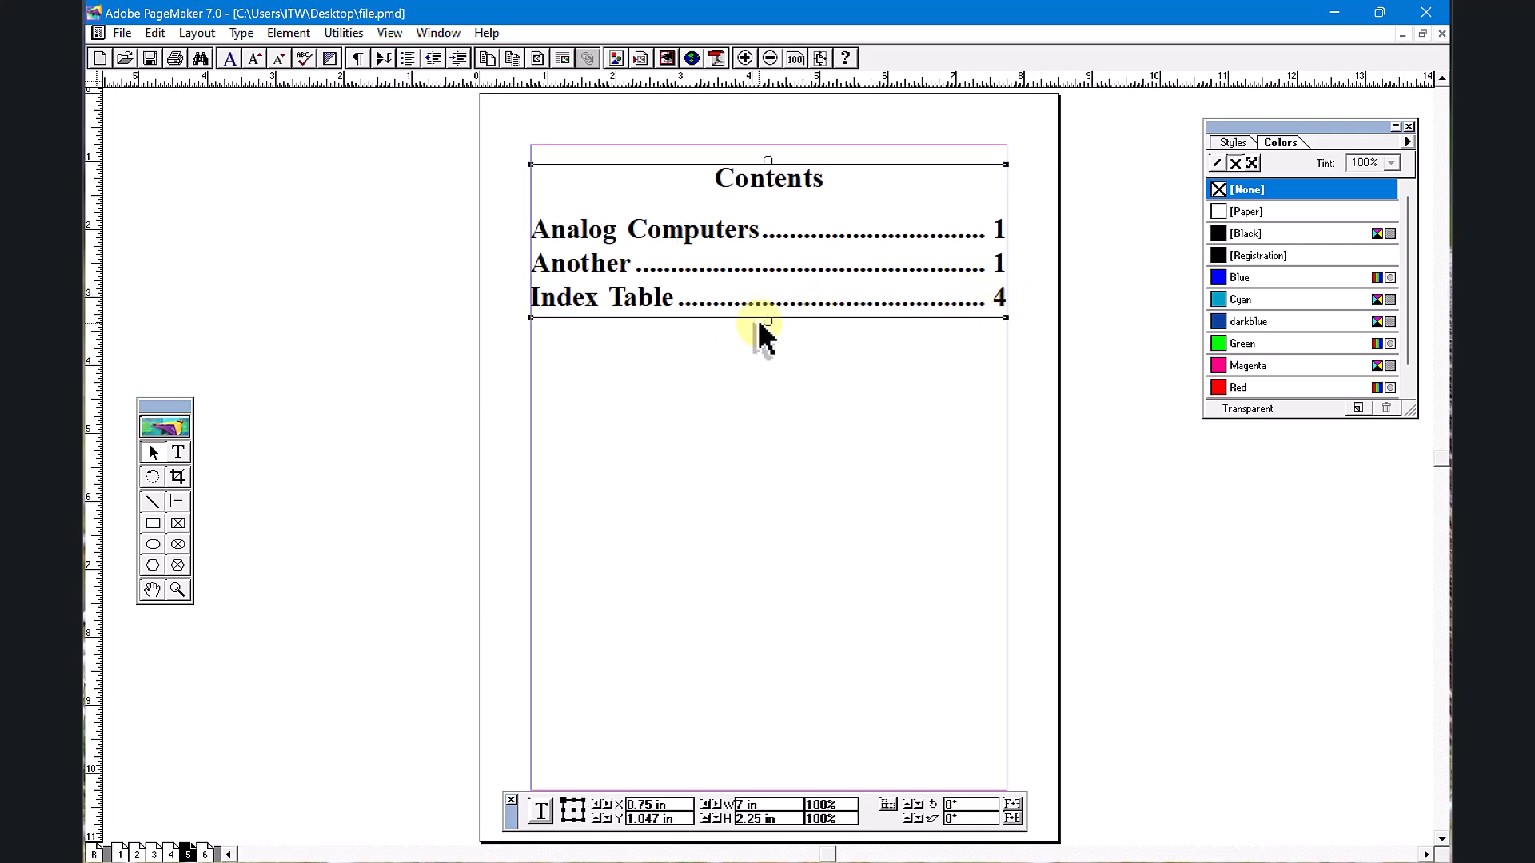
Step: Start defining a new color and look through the MUNSELL Book of Color library without picking a swatch
{"action": "left_click", "coordinate": [344, 32]}
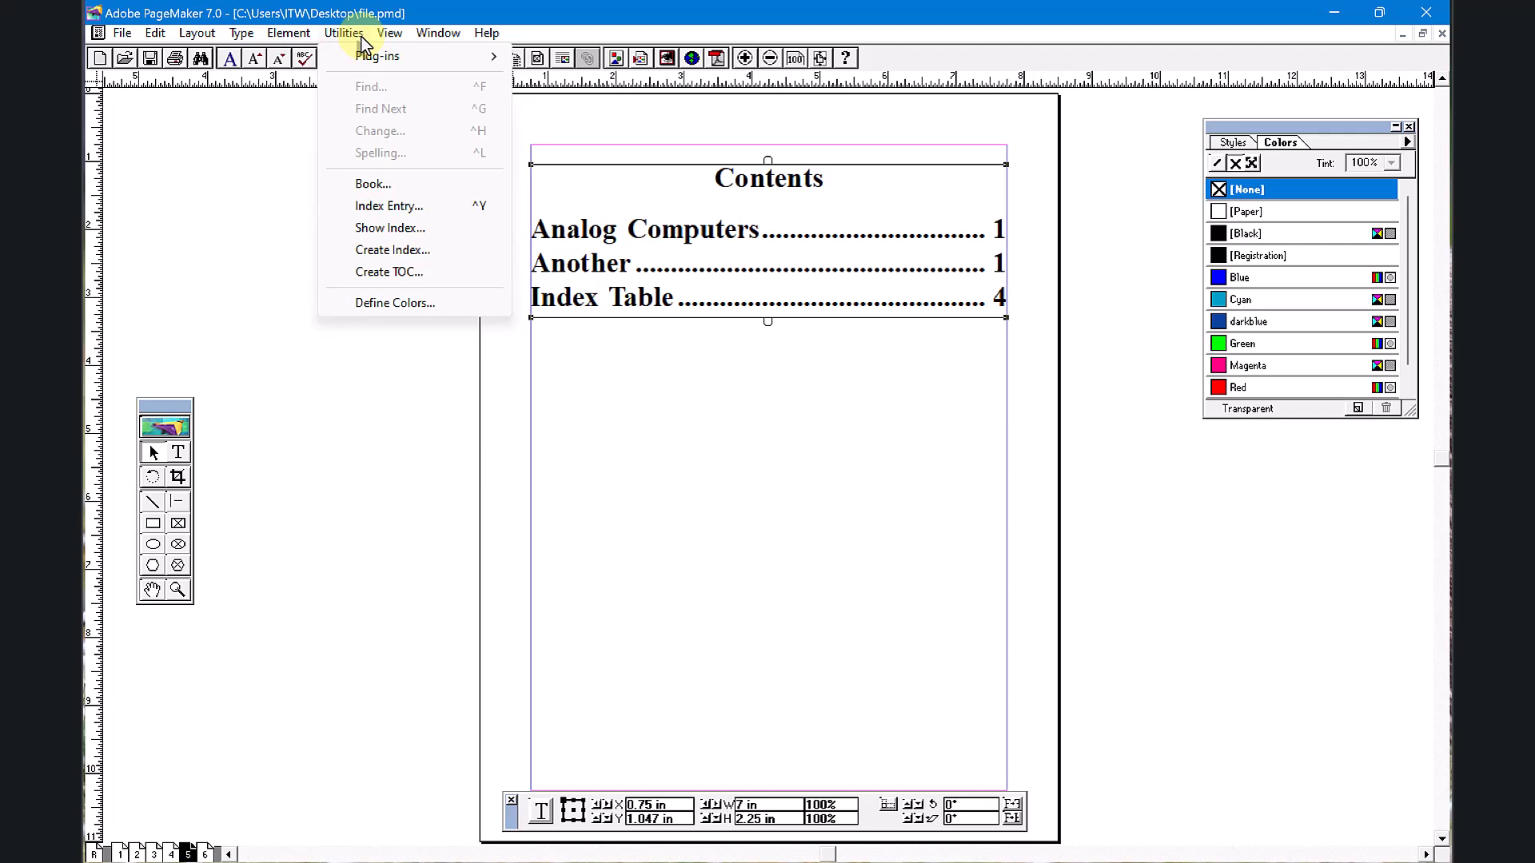
{"action": "left_click", "coordinate": [406, 305]}
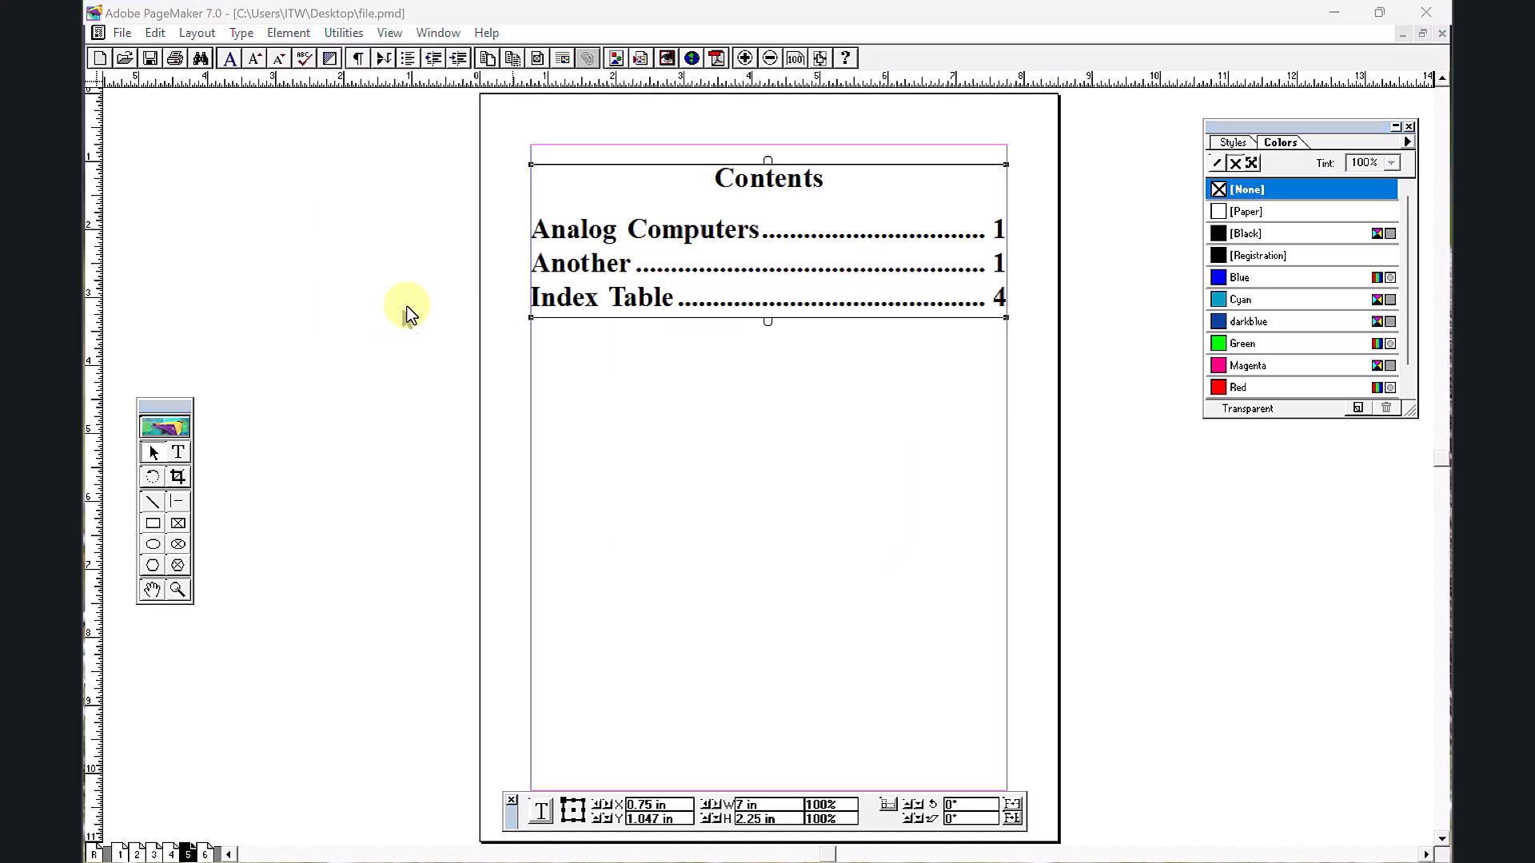
{"action": "left_click", "coordinate": [854, 372]}
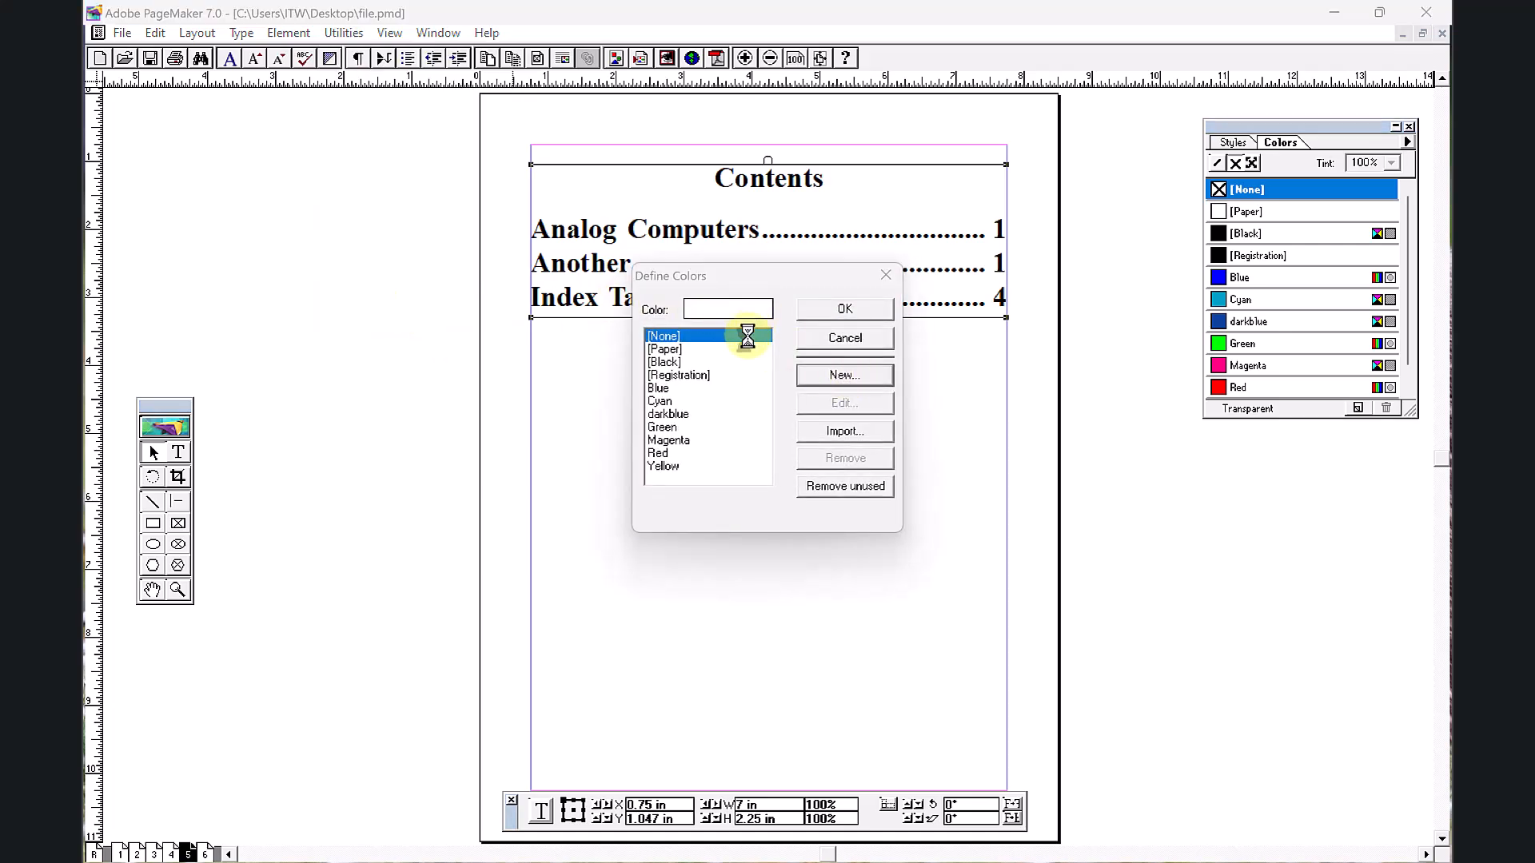
{"action": "left_click", "coordinate": [917, 375]}
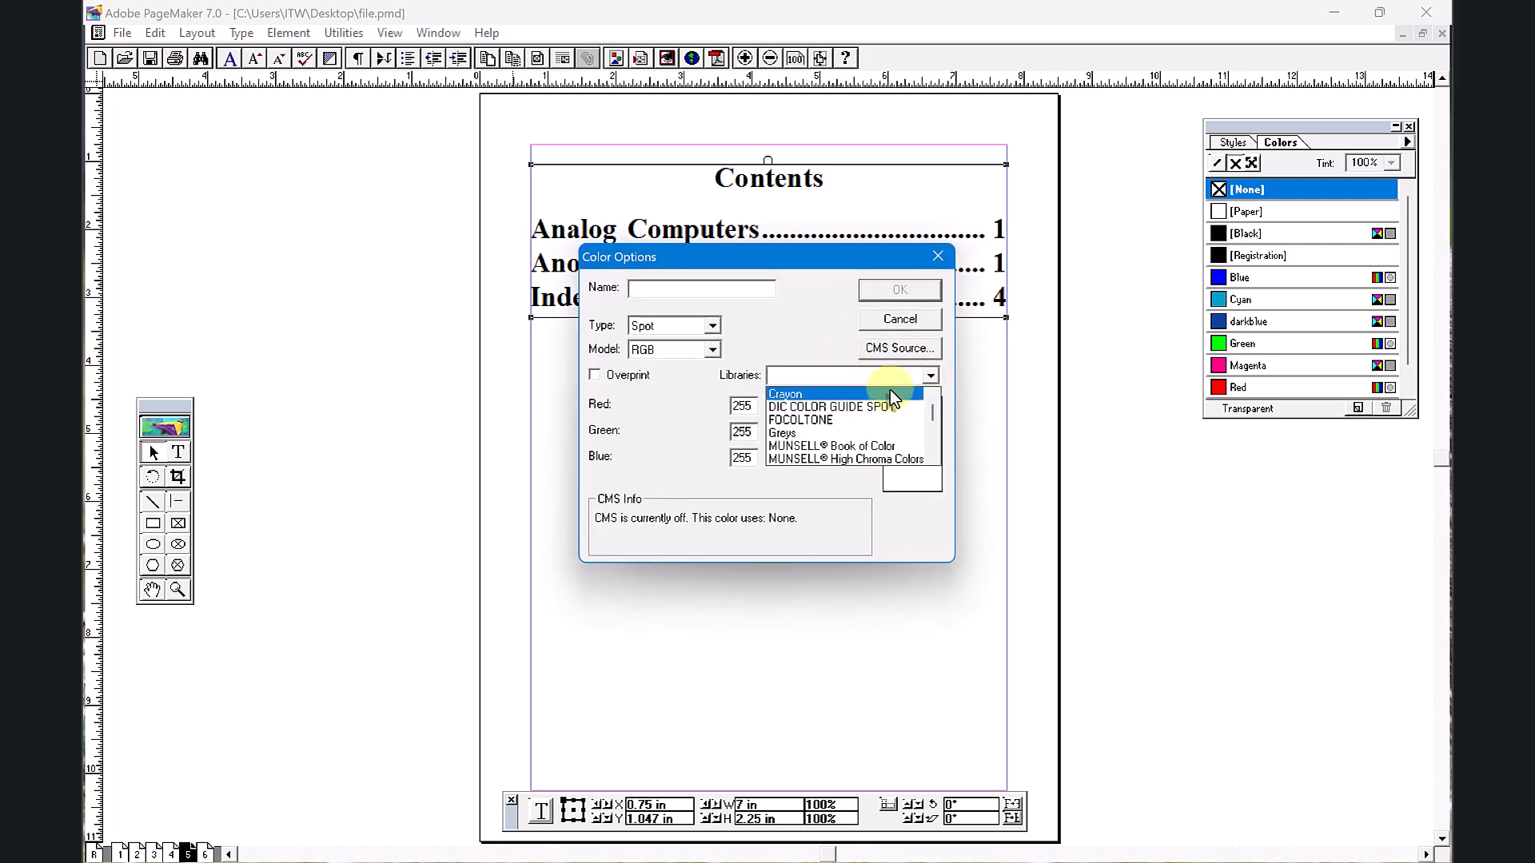
{"action": "left_click", "coordinate": [844, 449]}
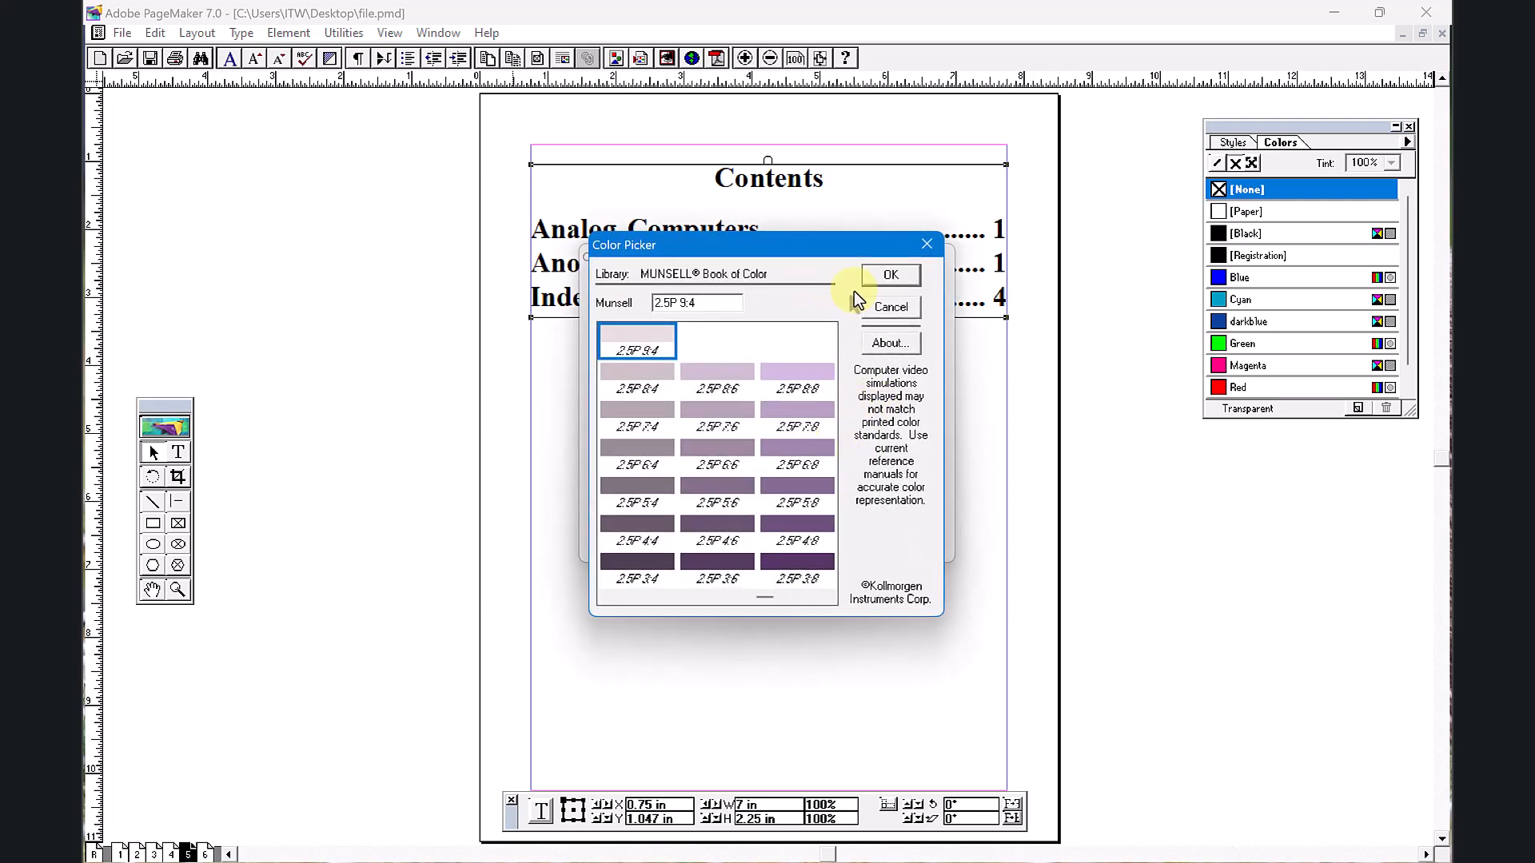
{"action": "left_click", "coordinate": [879, 308]}
Step: Pick Green from the "my color lib" library as the base for the new spot color
{"action": "left_click", "coordinate": [917, 376]}
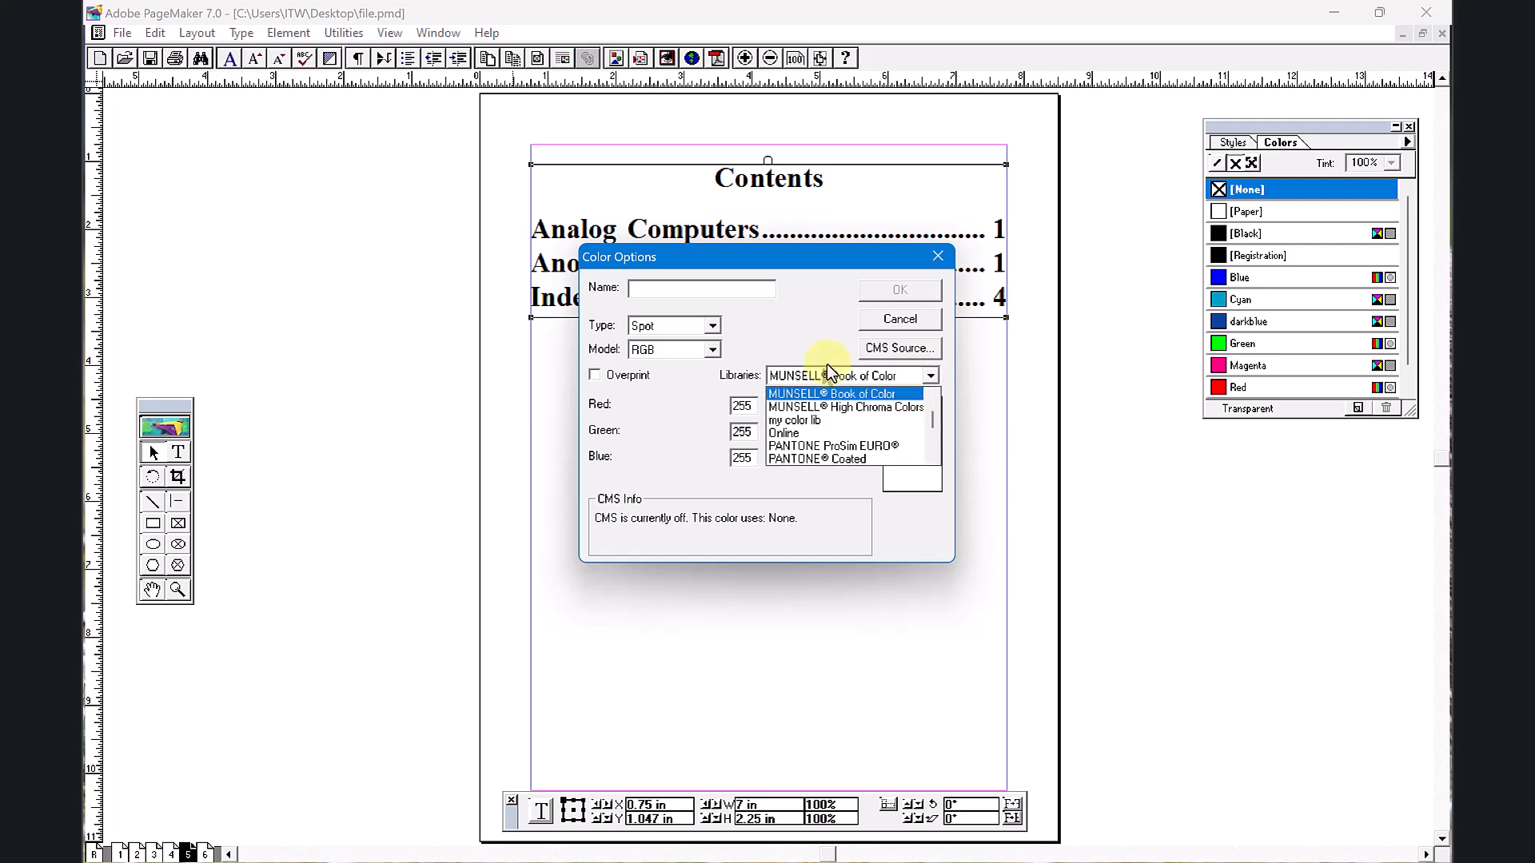
{"action": "left_click", "coordinate": [799, 417]}
{"action": "left_click", "coordinate": [649, 399]}
{"action": "left_click", "coordinate": [890, 275]}
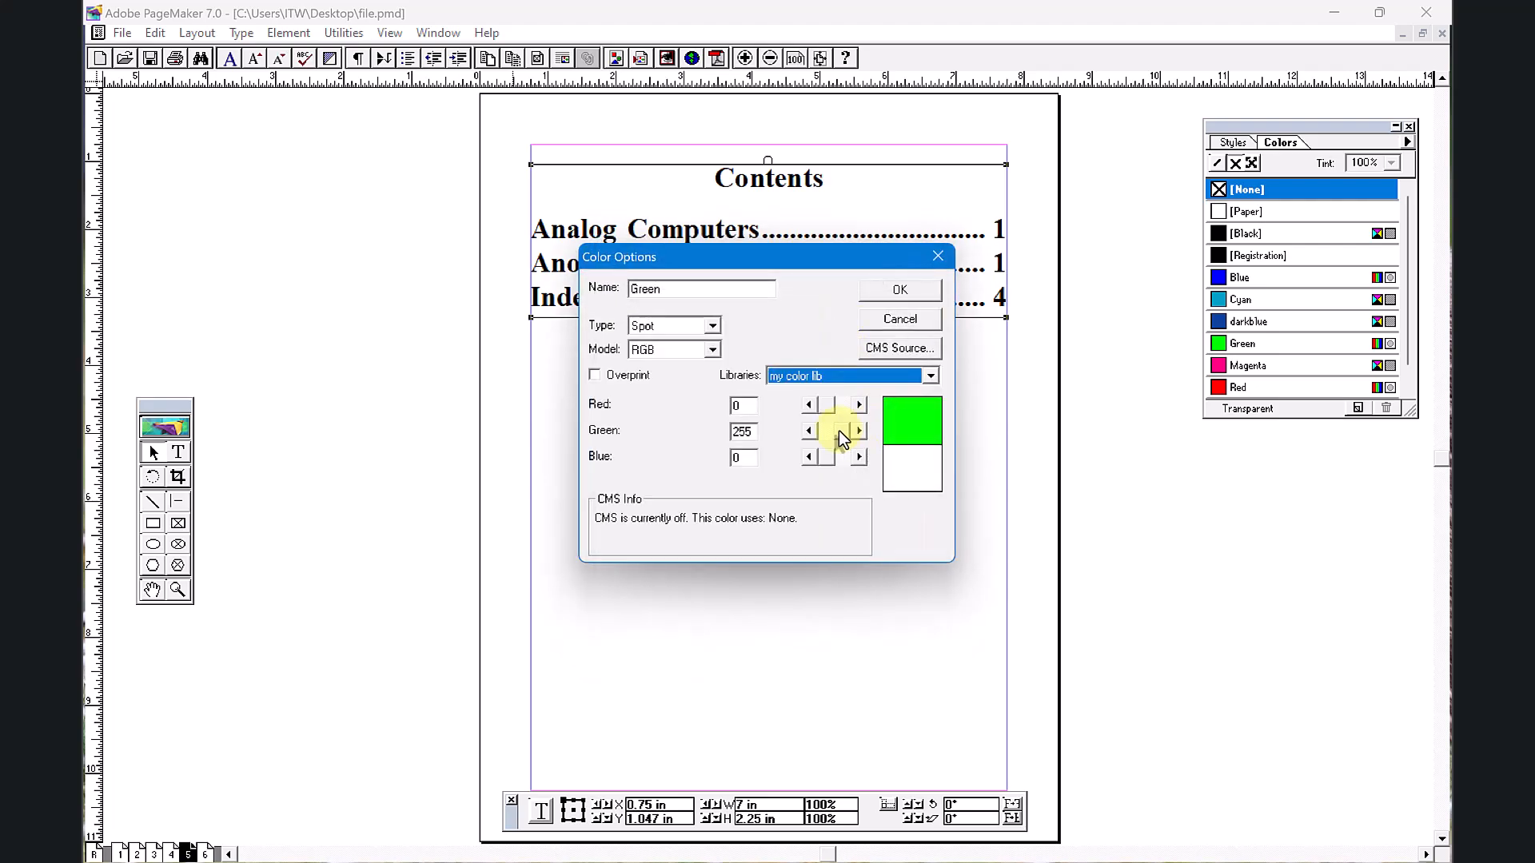
Step: Try mixing the new color to Red 221, Green 85, Blue 0, and leave the color definition without saving
{"action": "left_click", "coordinate": [839, 432]}
{"action": "left_click", "coordinate": [752, 578]}
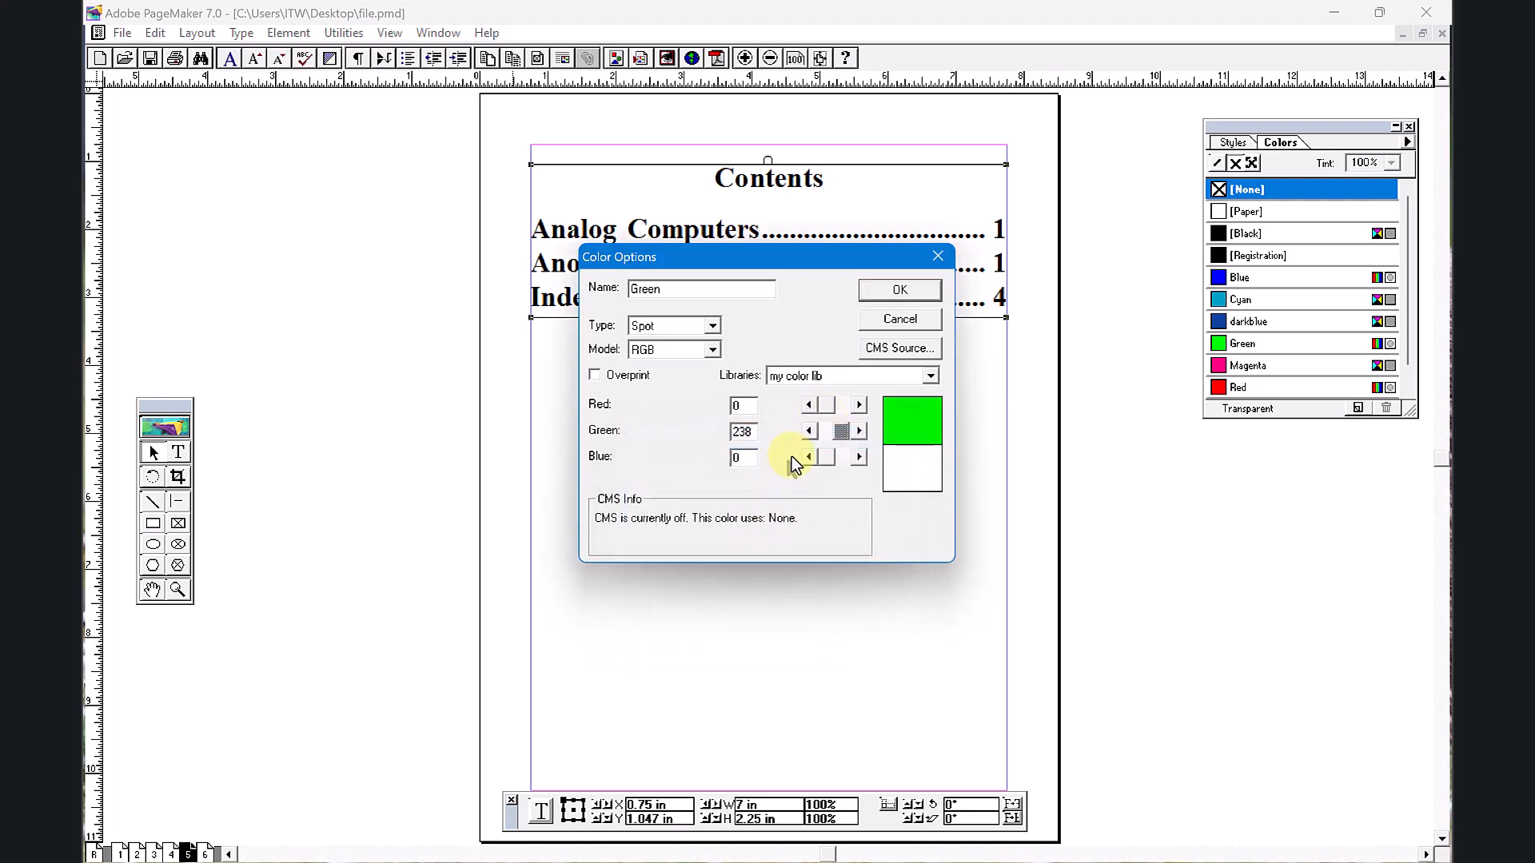
{"action": "mouse_move", "coordinate": [824, 406]}
{"action": "left_mouse_down"}
{"action": "mouse_move", "coordinate": [841, 408]}
{"action": "mouse_move", "coordinate": [831, 432]}
{"action": "left_mouse_up"}
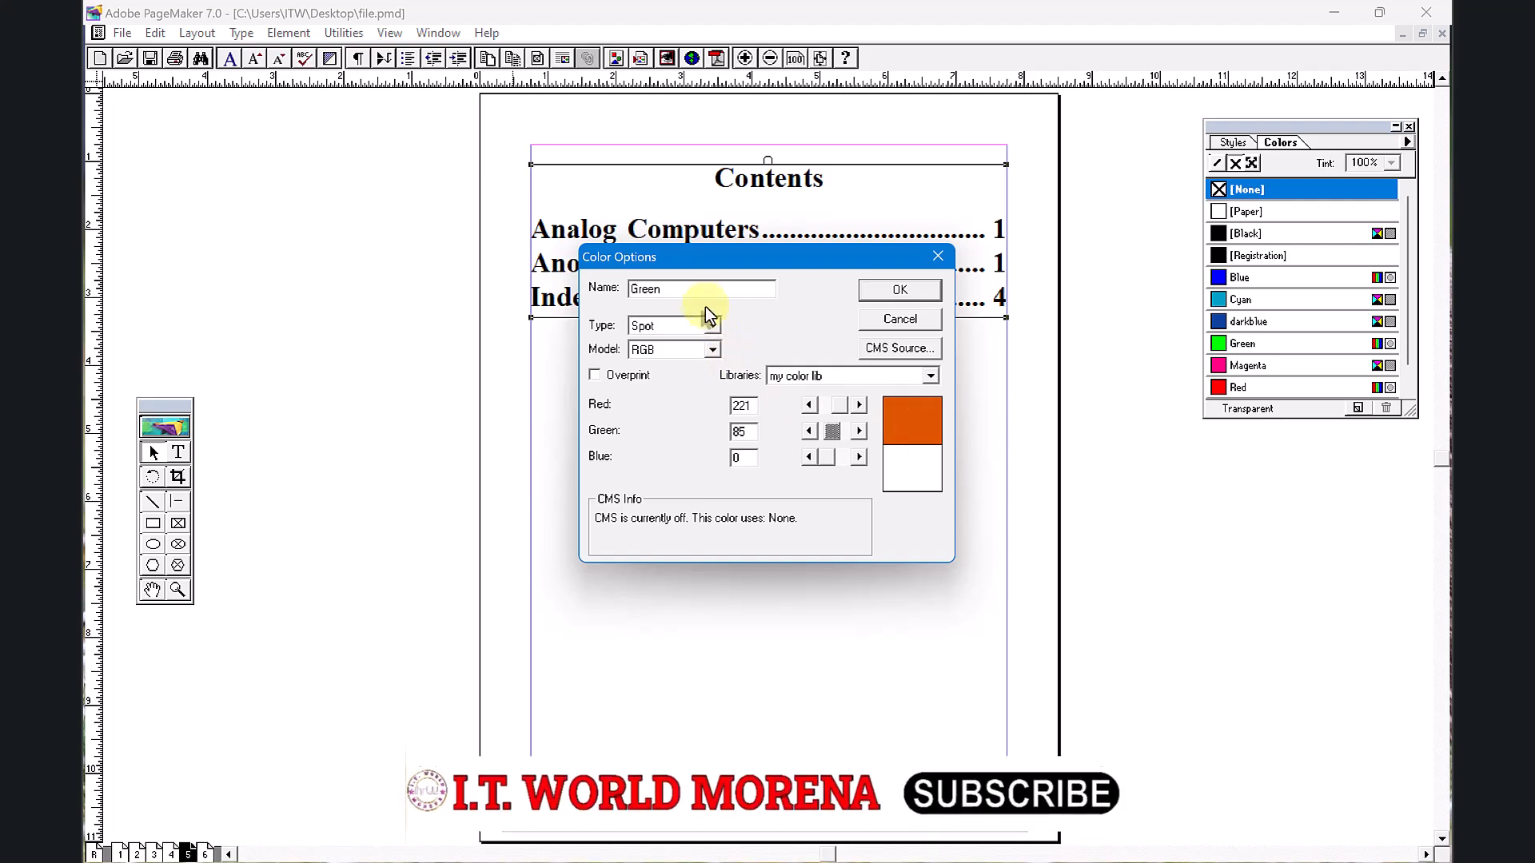
{"action": "left_click_drag", "start_coordinate": [694, 290], "coordinate": [602, 296]}
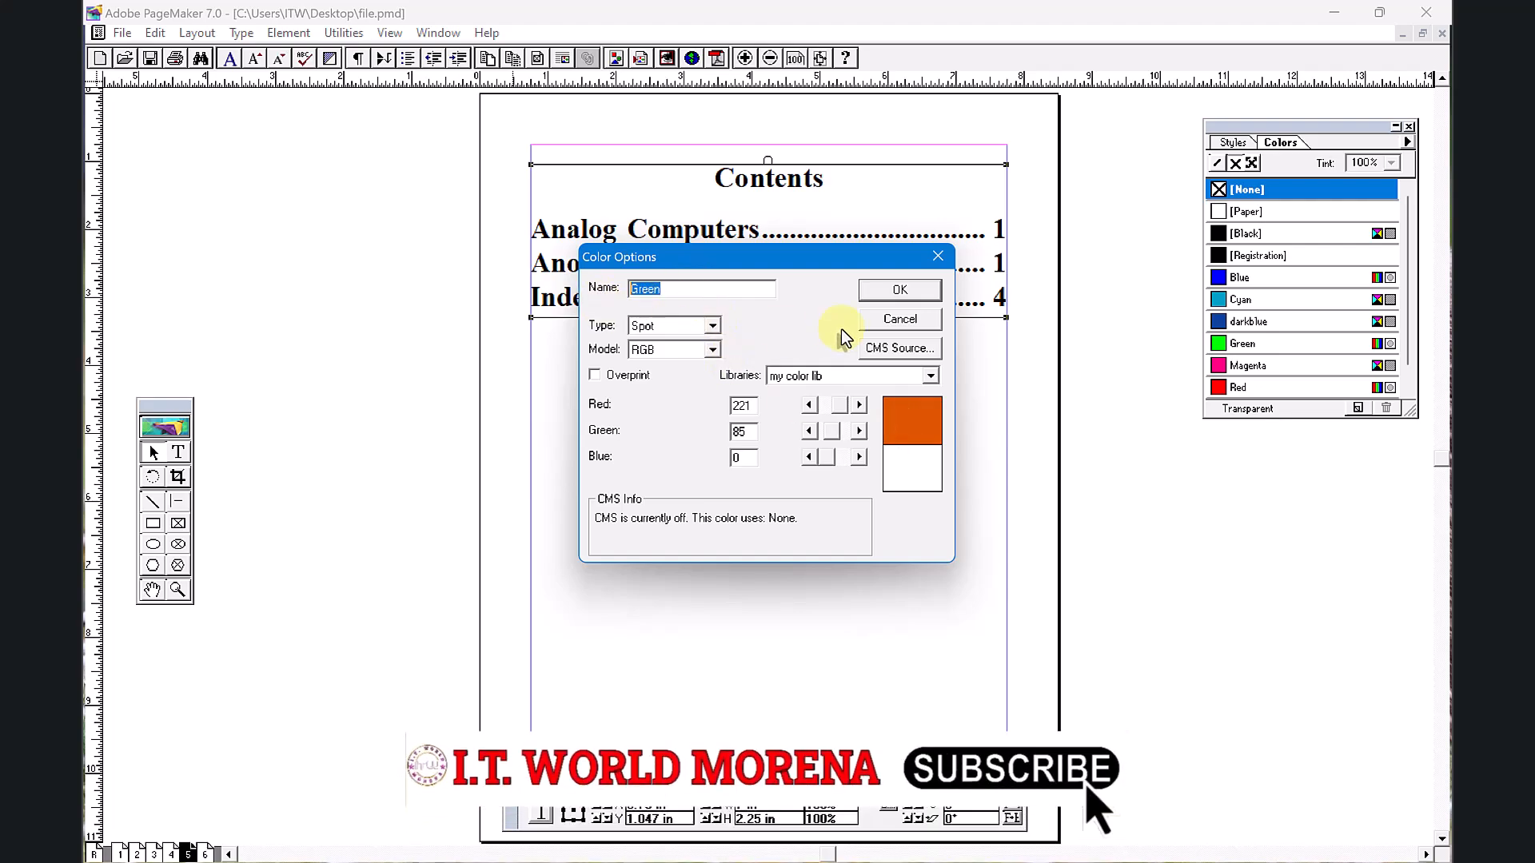
{"action": "left_click", "coordinate": [894, 323]}
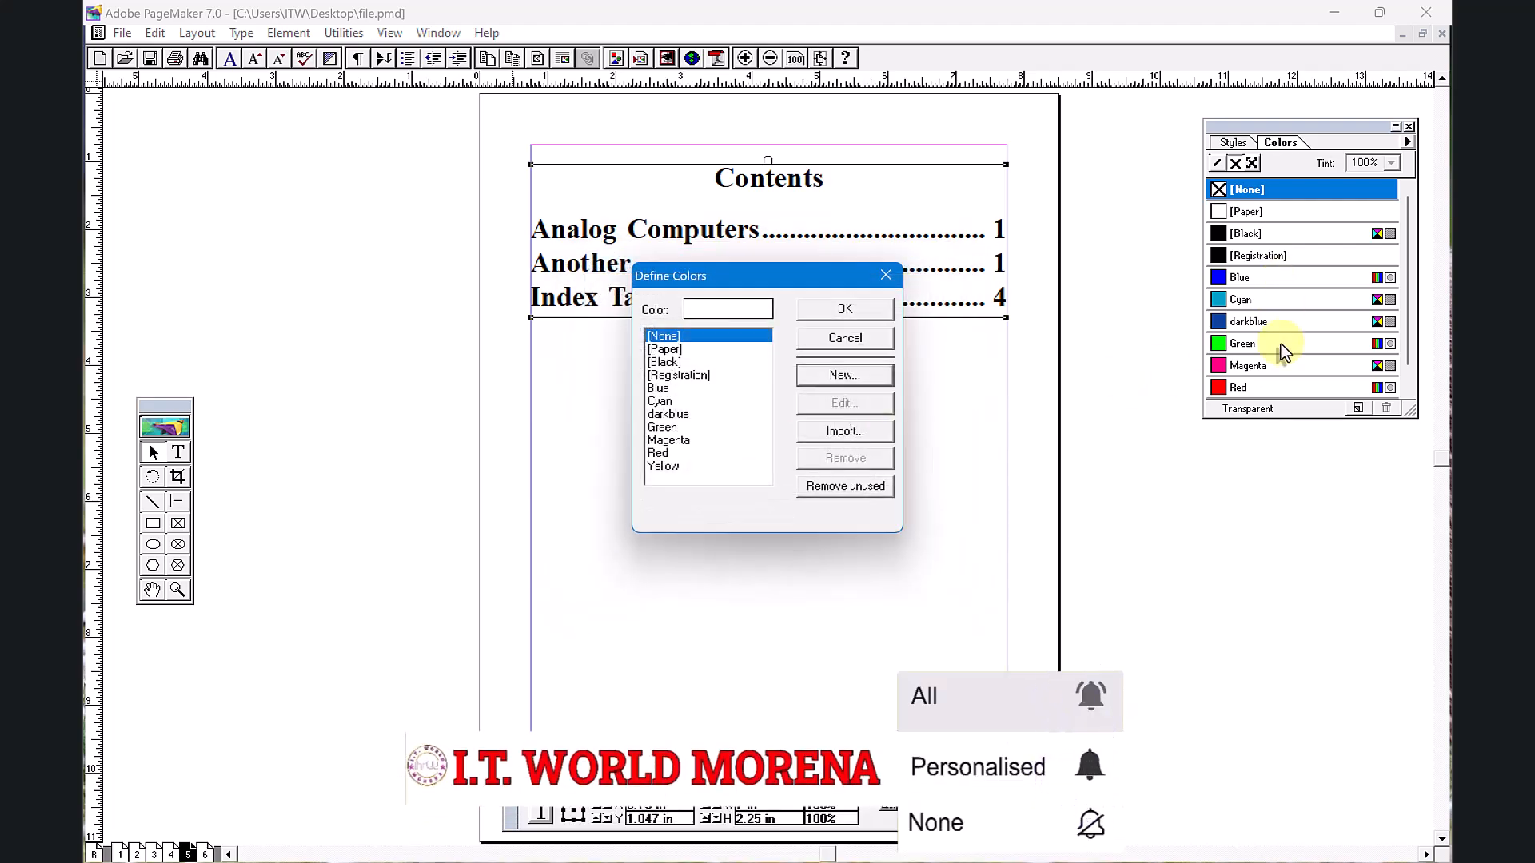
{"action": "left_click", "coordinate": [877, 339]}
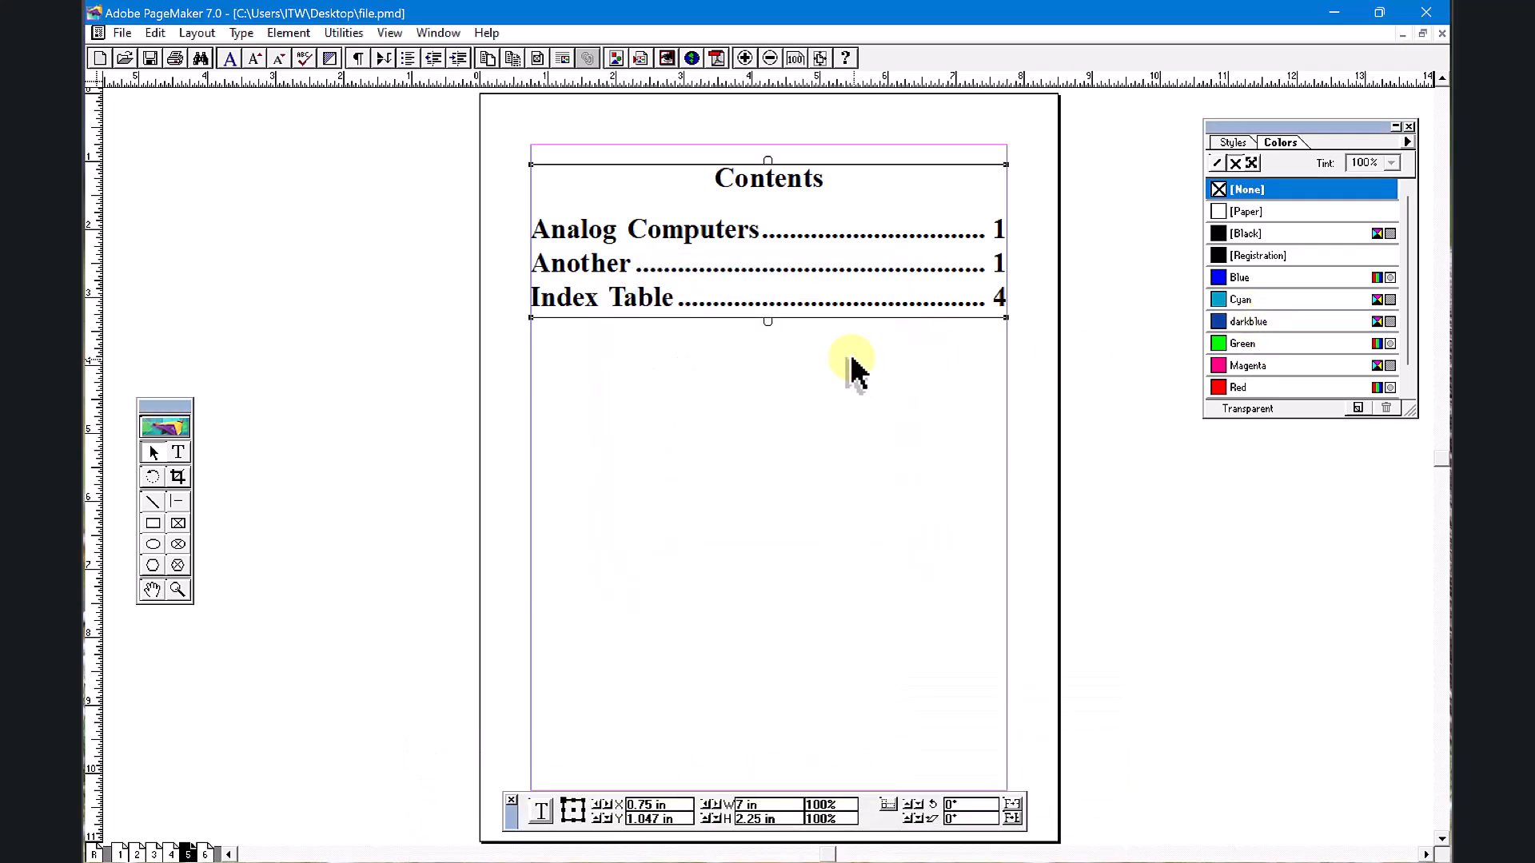
{"action": "left_click", "coordinate": [344, 32]}
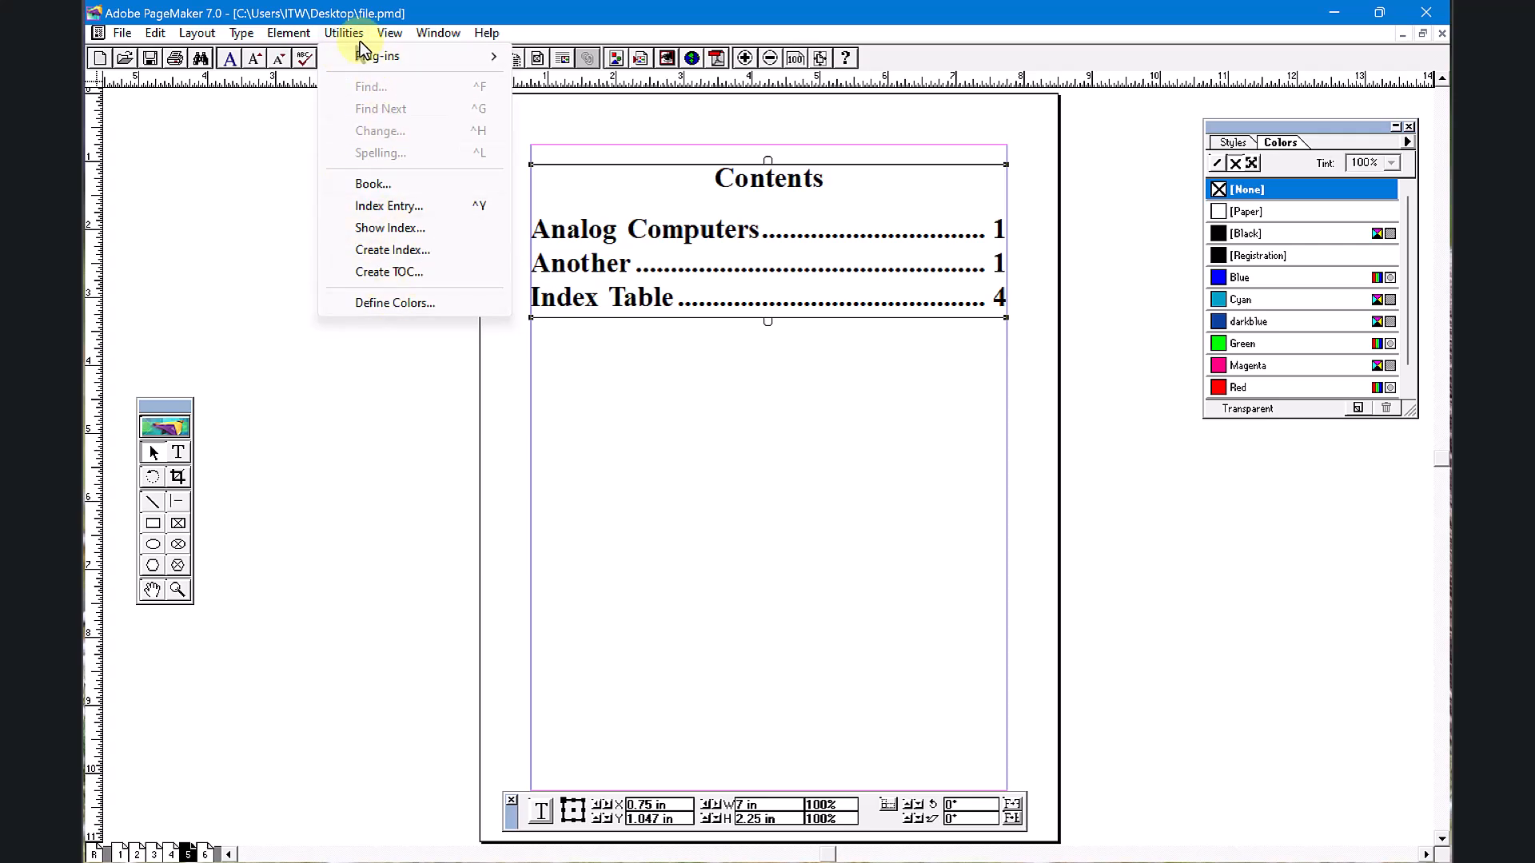
{"action": "mouse_move", "coordinate": [397, 37]}
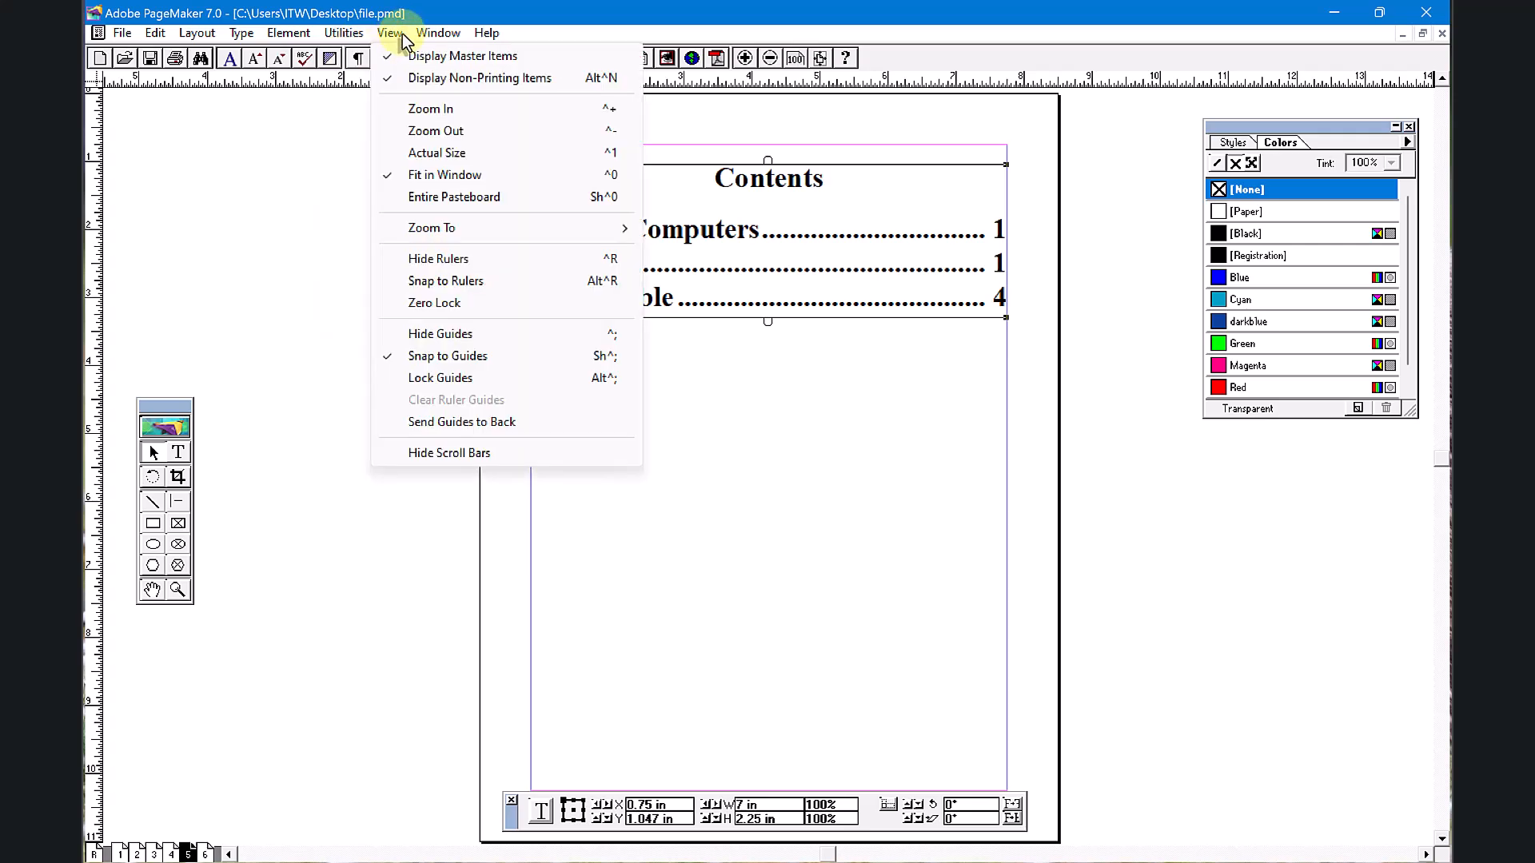